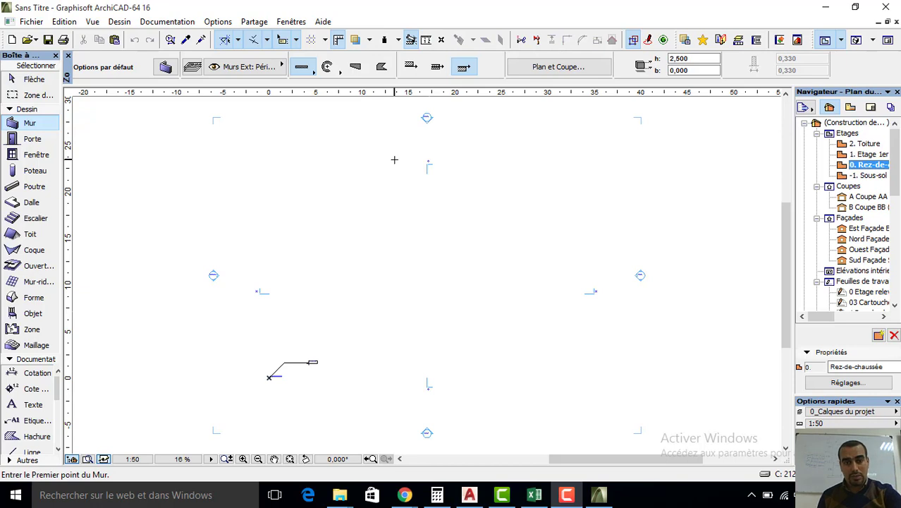
- Select all default section and elevation markers and delete them, confirming both viewpoint deletion warnings
scroll(392, 169, "down", 1)
key("Escape")
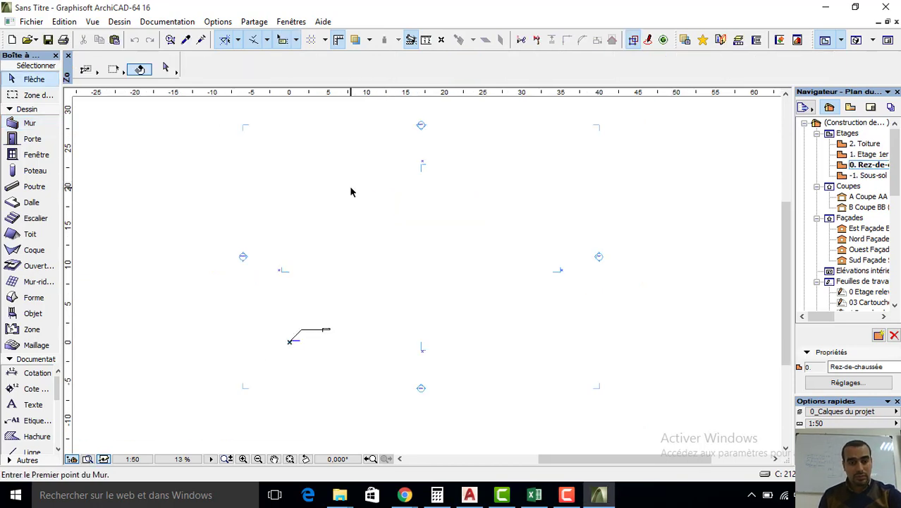
key("ctrl+a")
key("Delete")
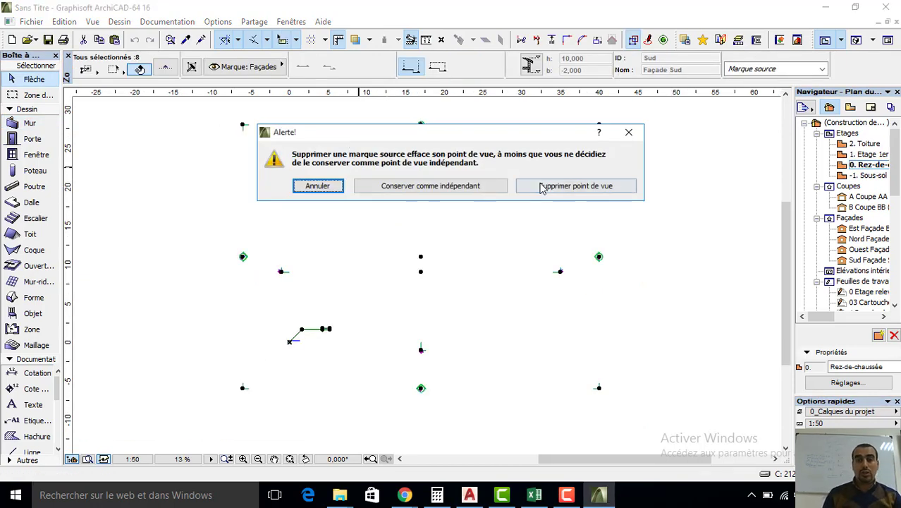
left_click(541, 185)
left_click(540, 218)
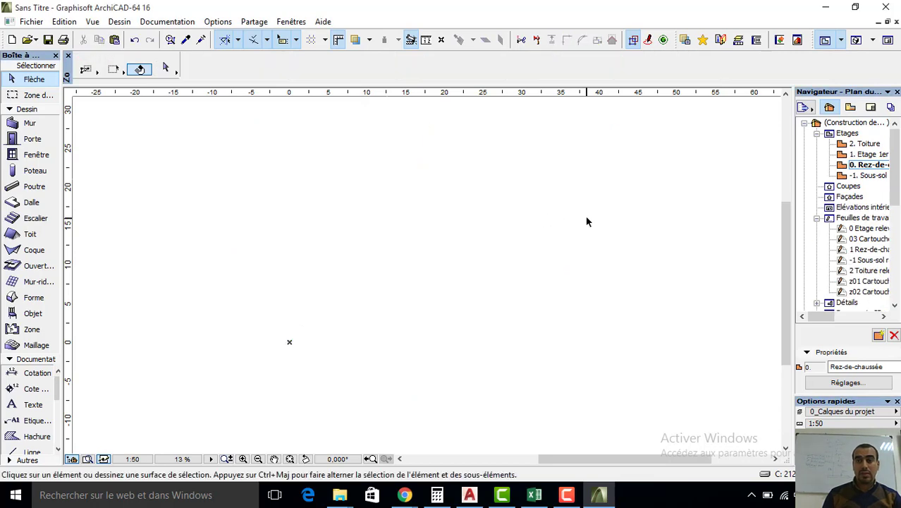
- Delete the Sous-sol storey in the storey settings
right_click(866, 165)
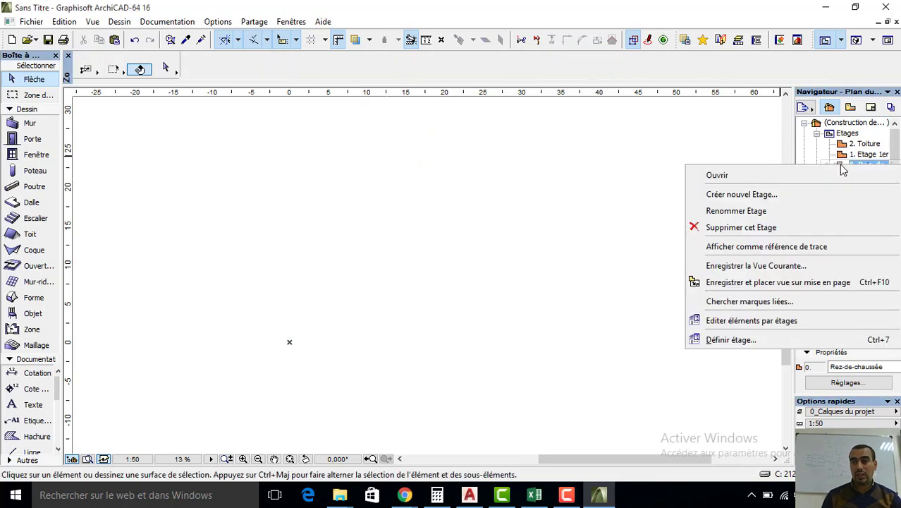
left_click(730, 340)
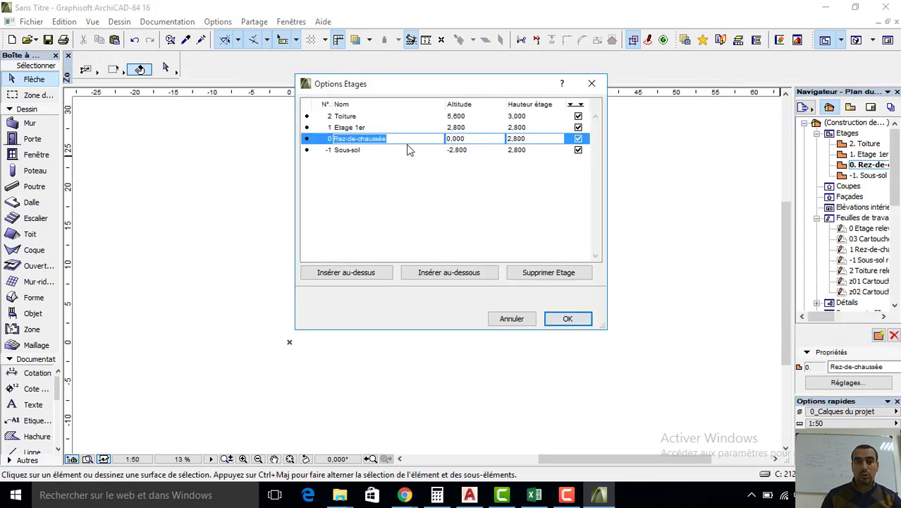
left_click(394, 154)
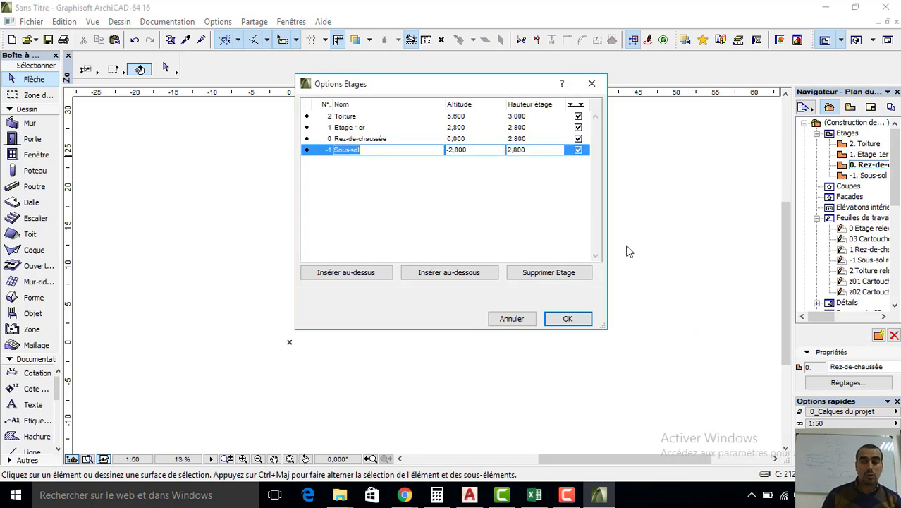
left_click(564, 274)
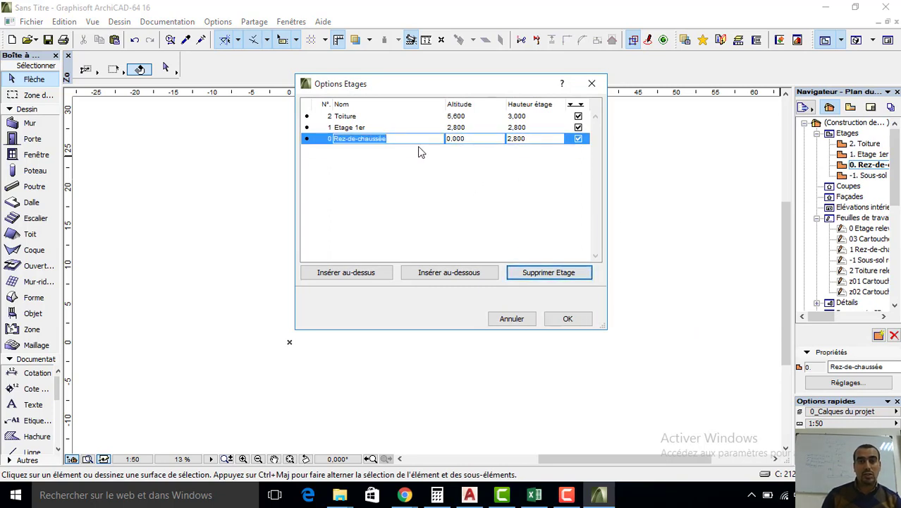
- Set altitudes to 0,1 for Rez-de-chaussée, 3,1 for Etage 1er and 6,1 for Toiture
left_click(469, 140)
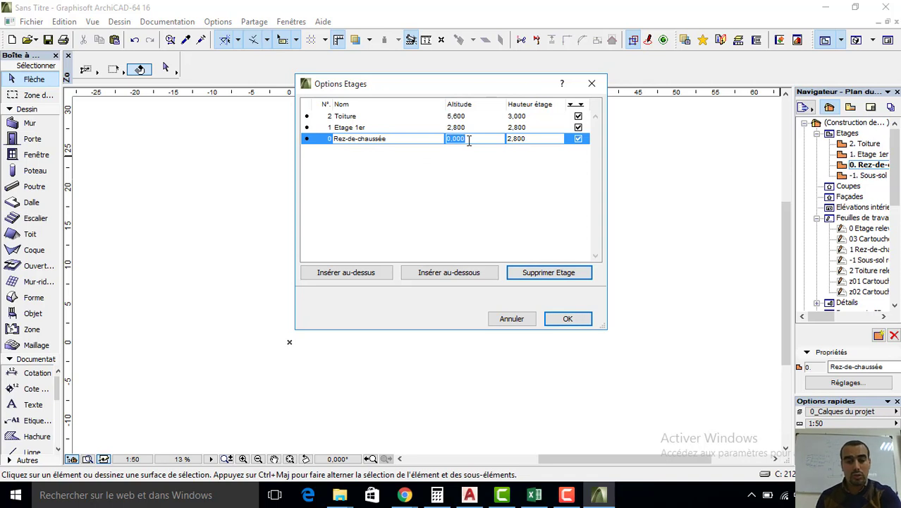
type("0,1")
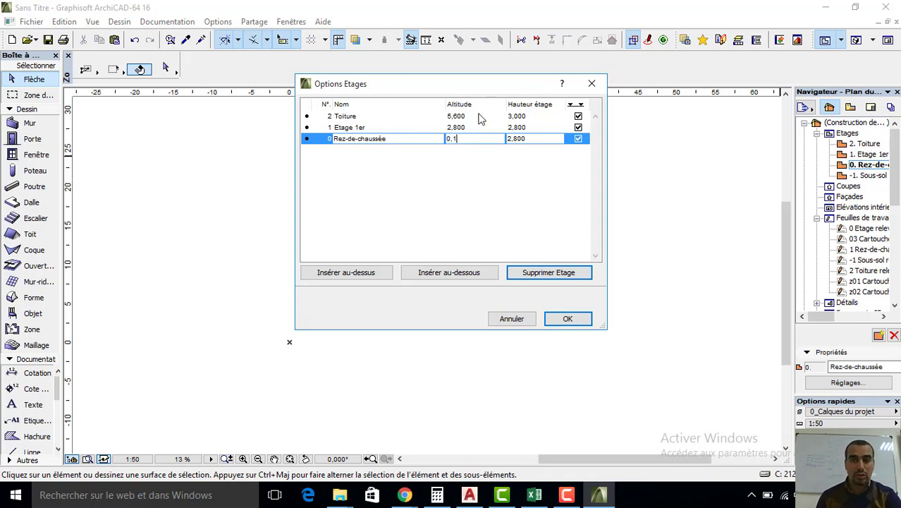
left_click(467, 129)
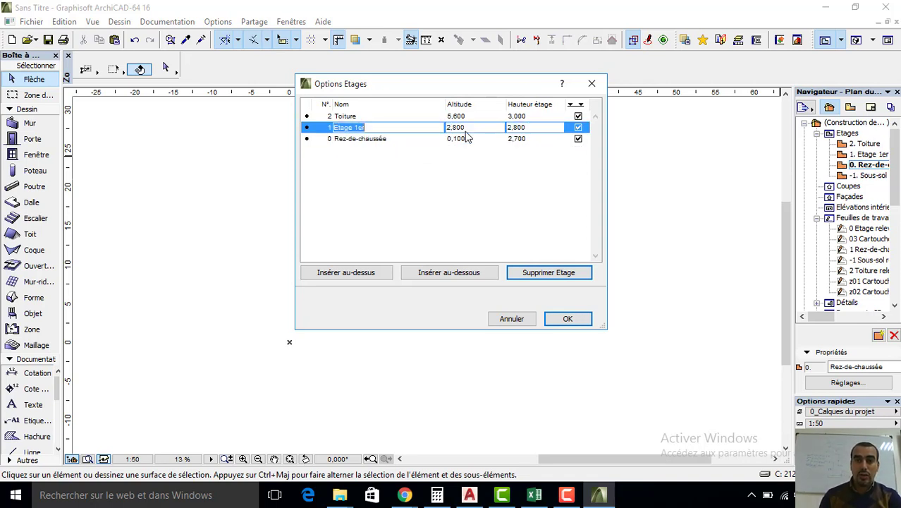
type("3")
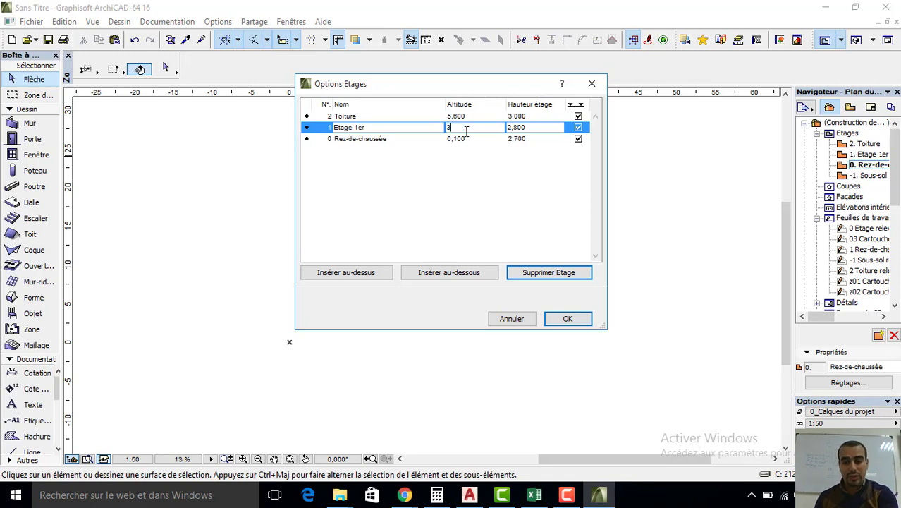
type(",1")
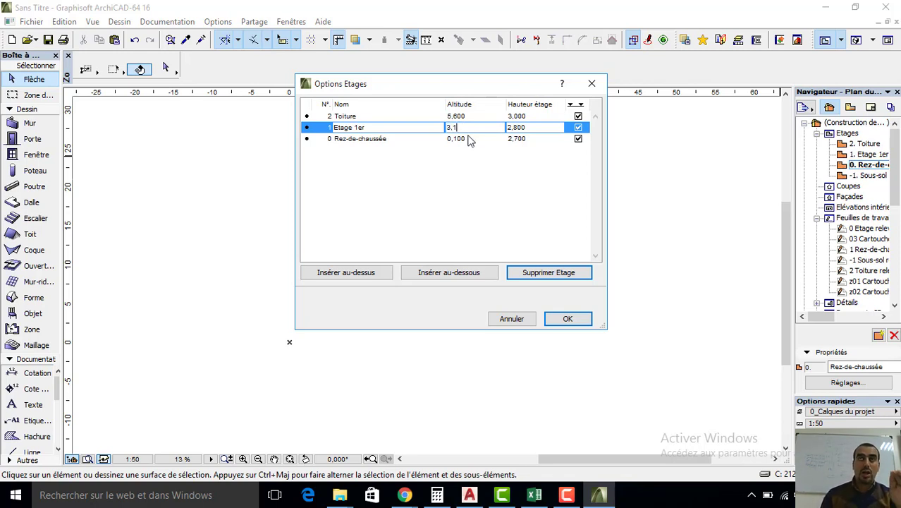
key("Return")
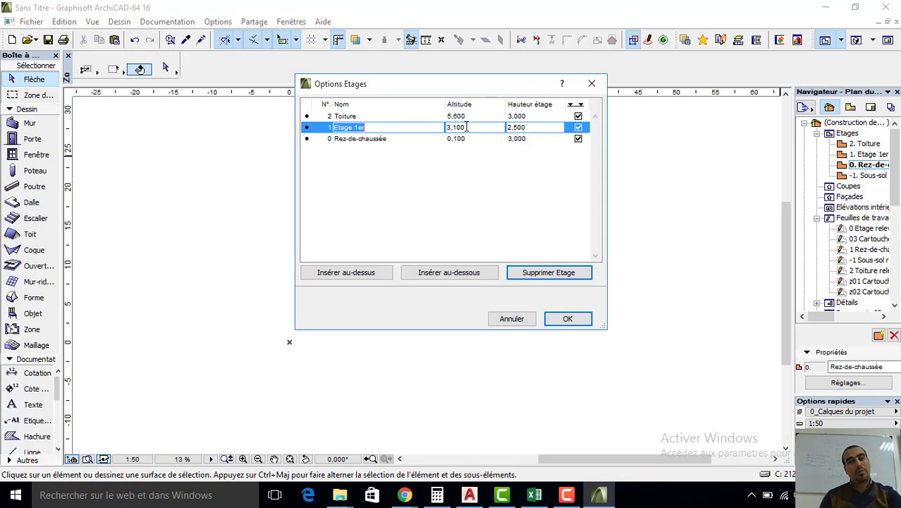
left_click(465, 117)
left_click(466, 117)
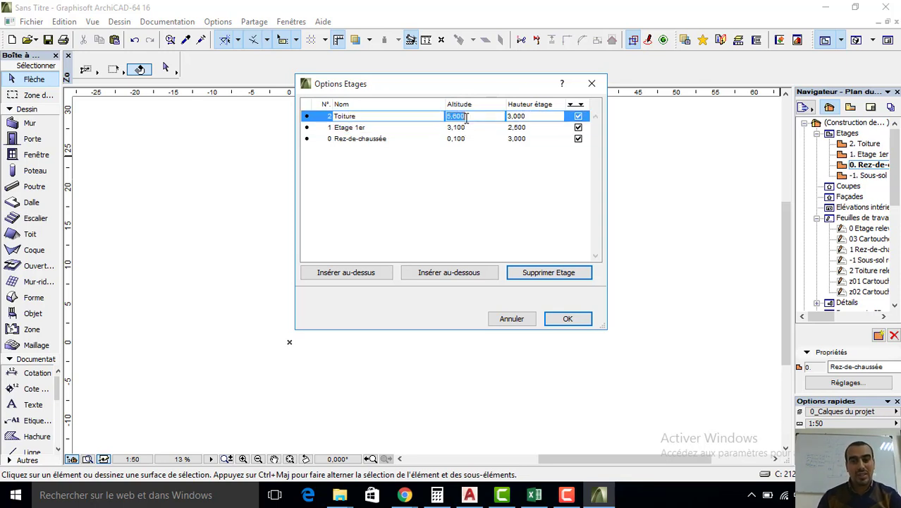
type("6,1")
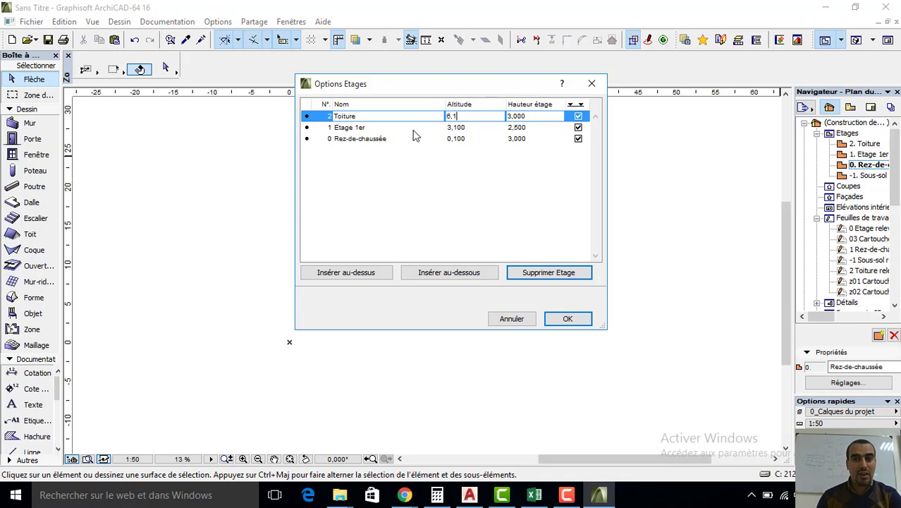
key("shift+Tab")
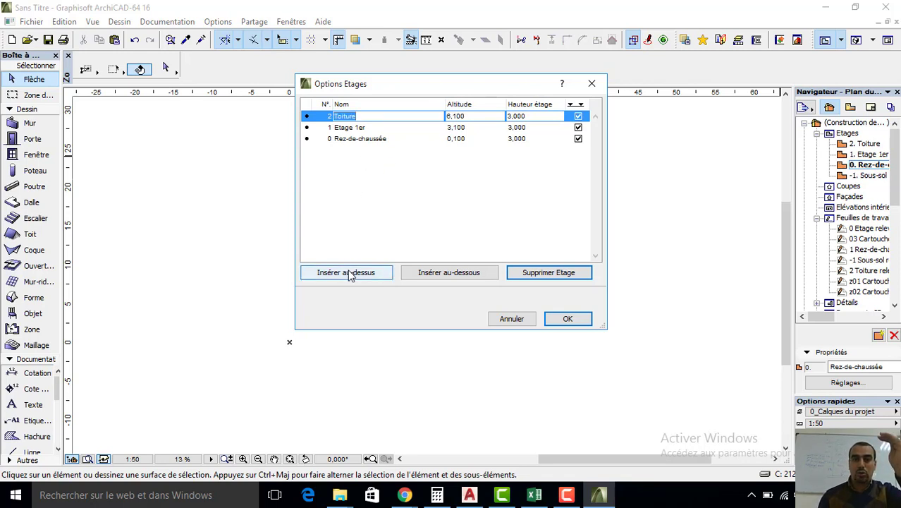
- Insert a TERRASSE storey above Toiture, rename Toiture to ETAGE 2, and confirm the storey list
left_click(349, 274)
type("TERRASS")
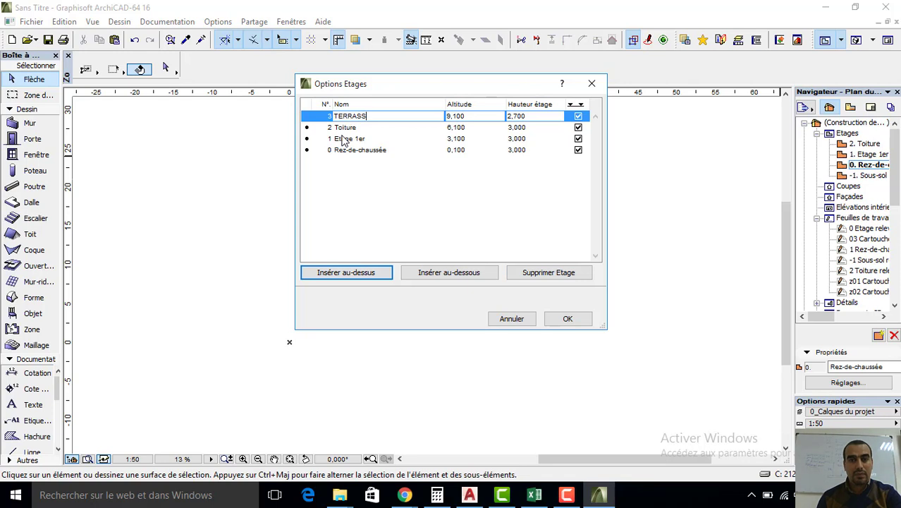
type("E")
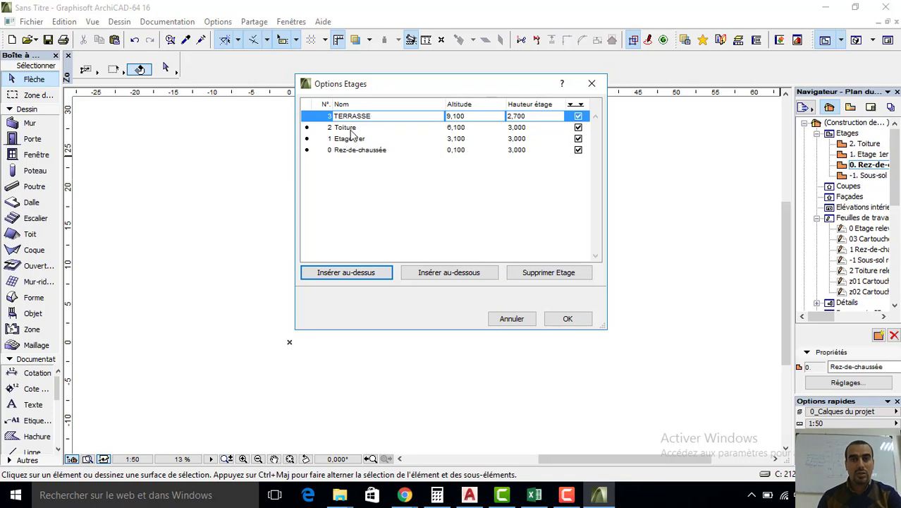
left_click(351, 130)
type("ETAGE 2")
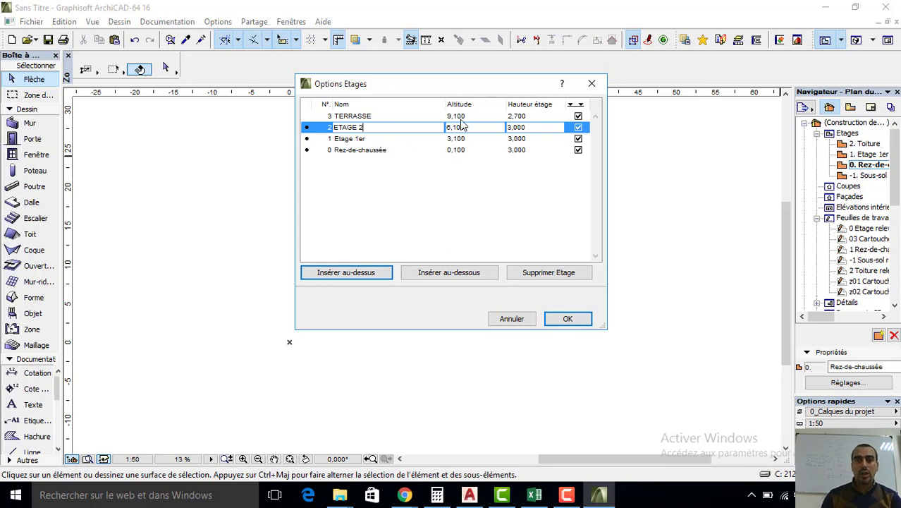
left_click(535, 117)
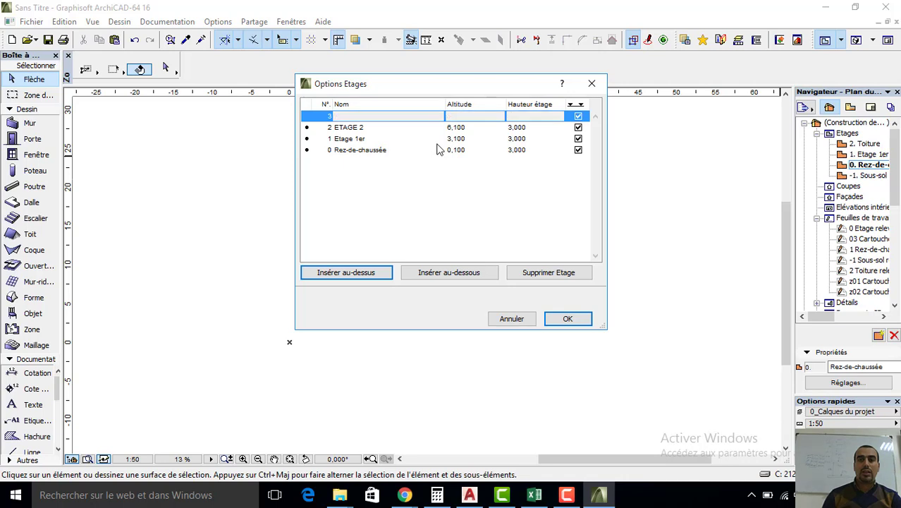
left_click(439, 149)
left_click(563, 320)
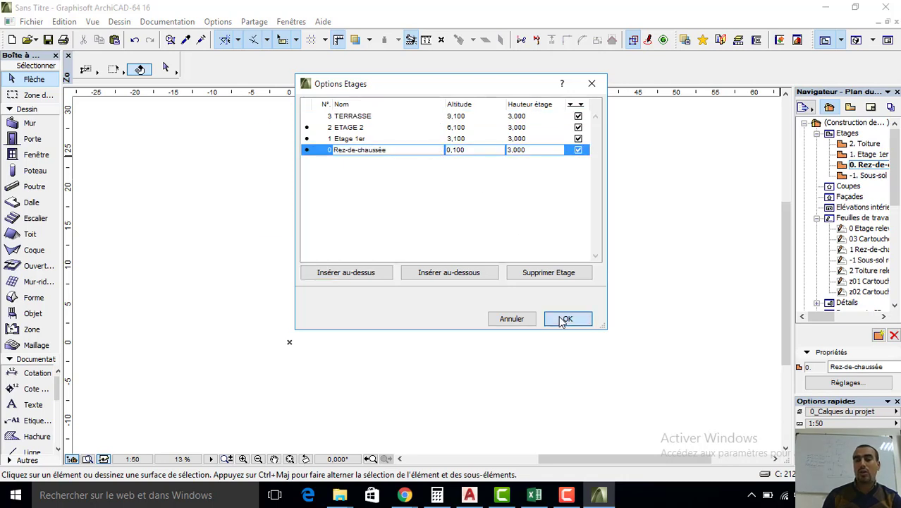
left_click(597, 219)
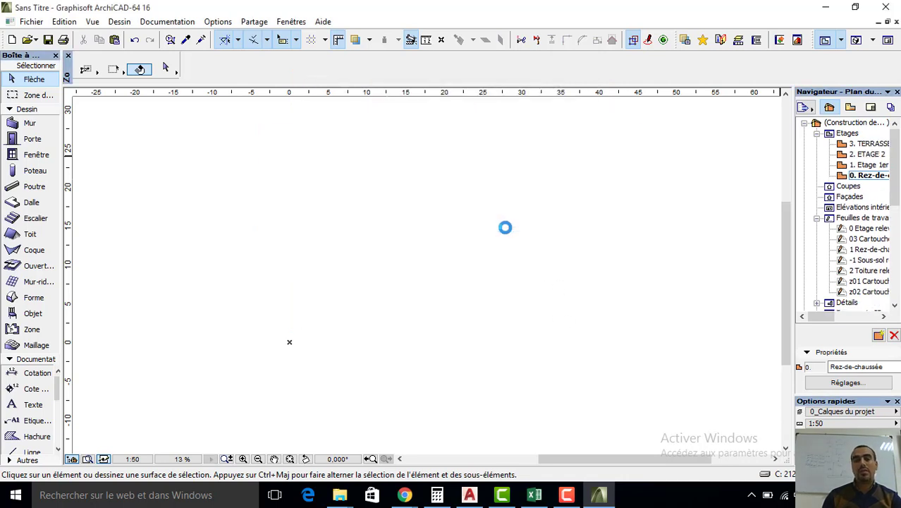
- Set default walls to 2,800 height, 0,2 thickness and Briques terre cuite cut fill
double_click(32, 123)
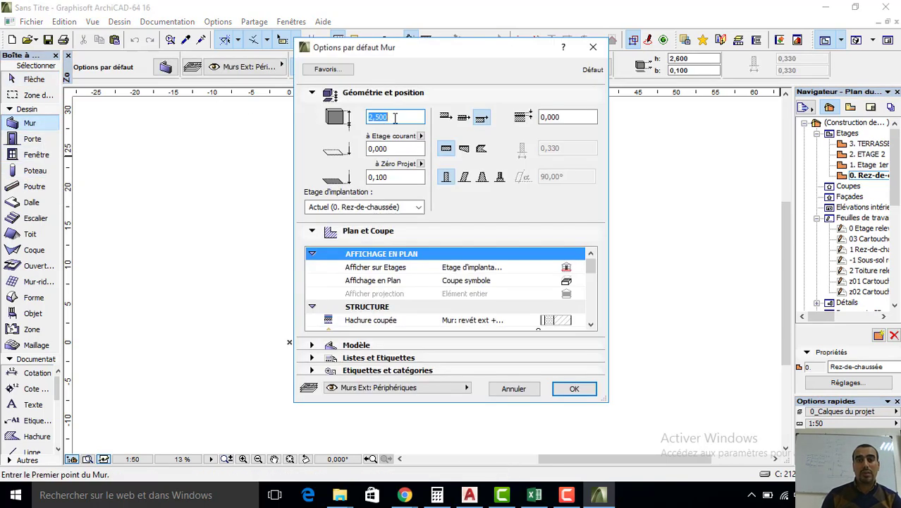
left_click(378, 118)
type("6")
left_click_drag(389, 118, 374, 120)
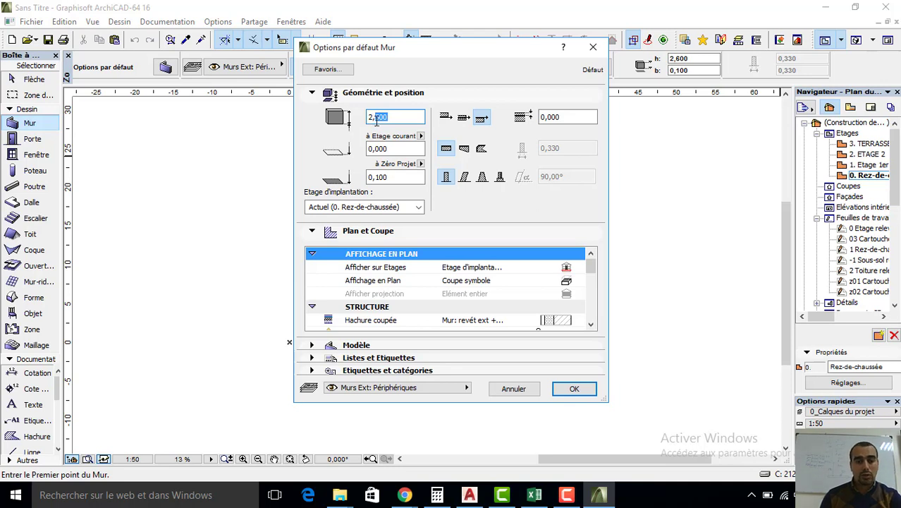
type("800")
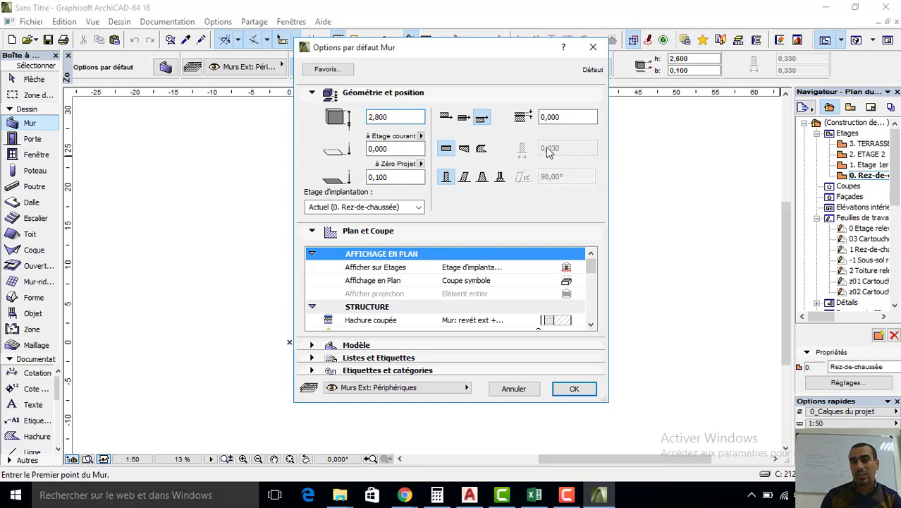
left_click(554, 320)
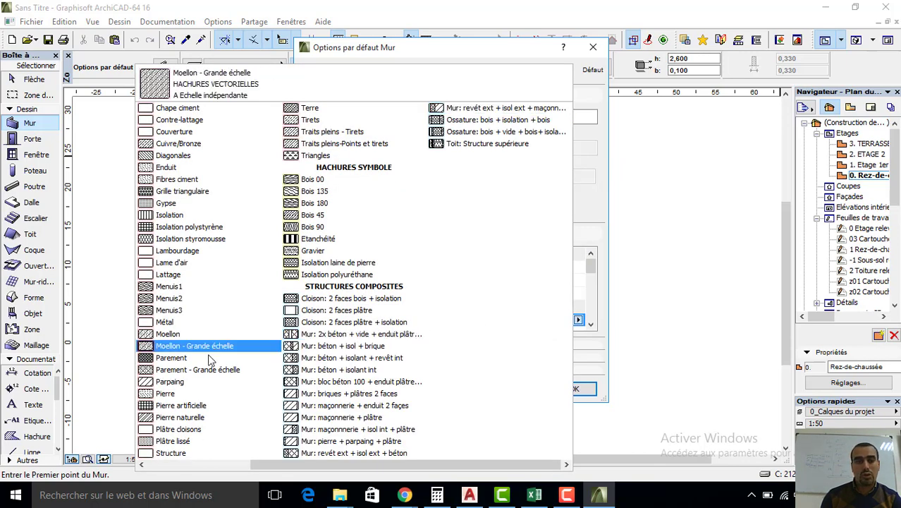
left_click(197, 438)
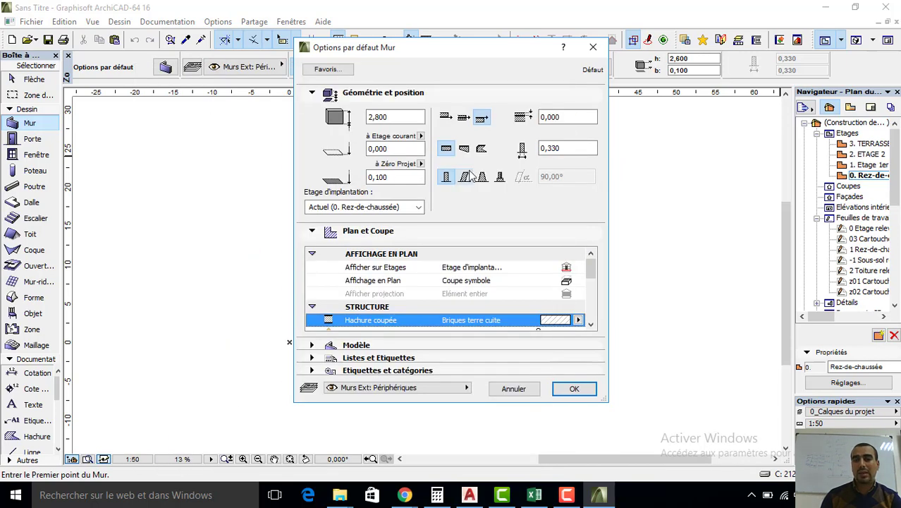
left_click(577, 148)
key("BackSpace")
key("BackSpace")
key("BackSpace")
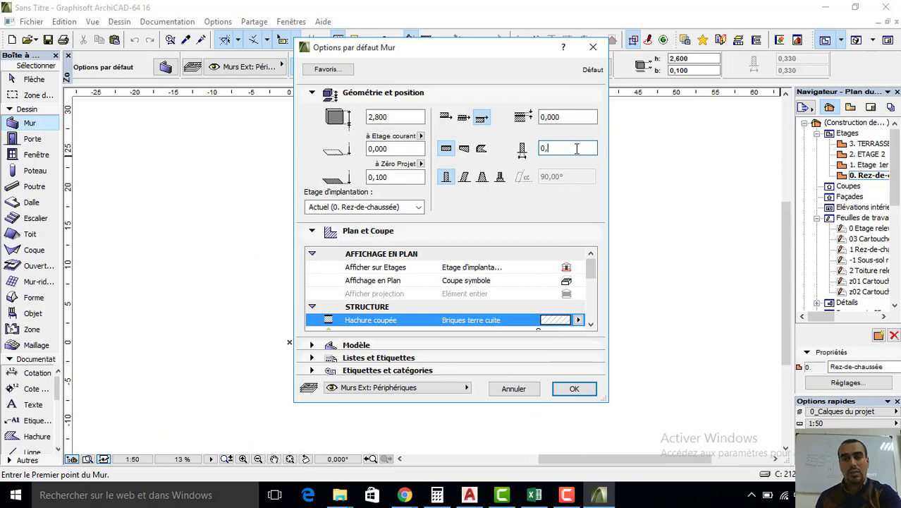
type("2")
key("Return")
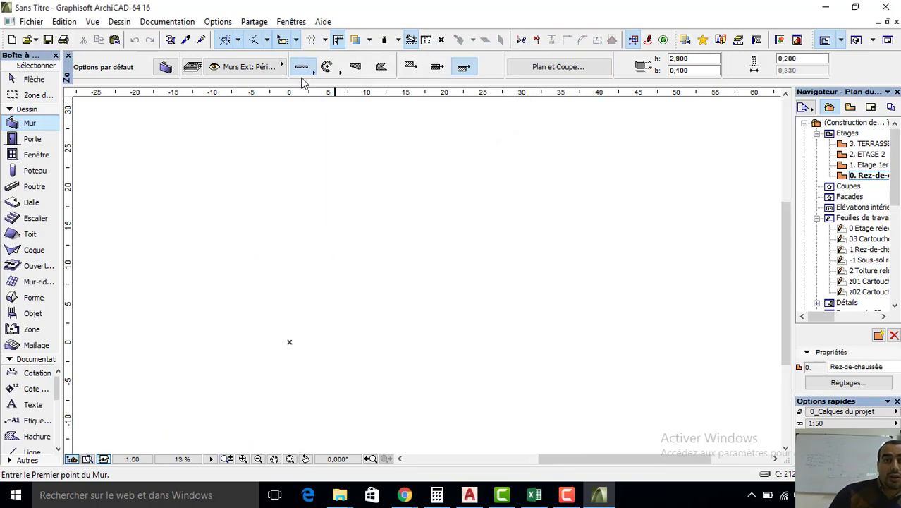
- Draw a rectangular wall enclosure 7 by 11 with walls thickening inward
left_click(302, 67)
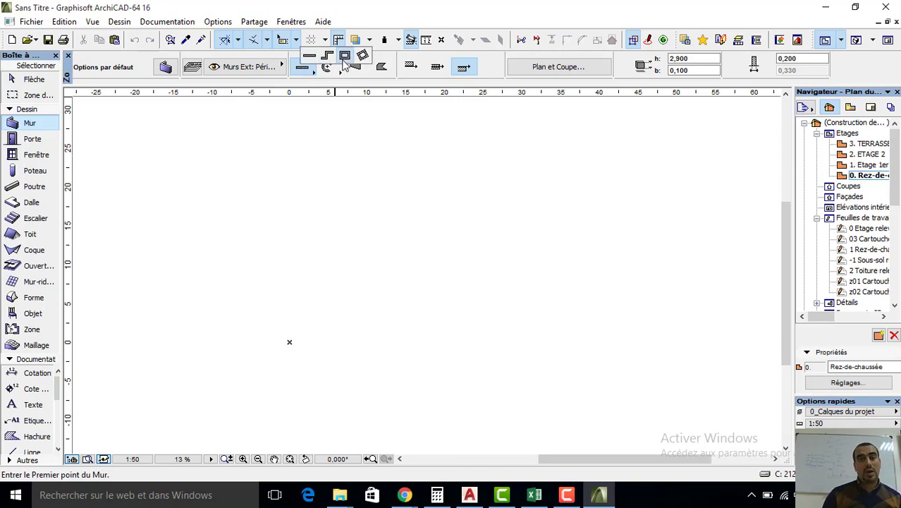
left_click(344, 56)
left_click(312, 297)
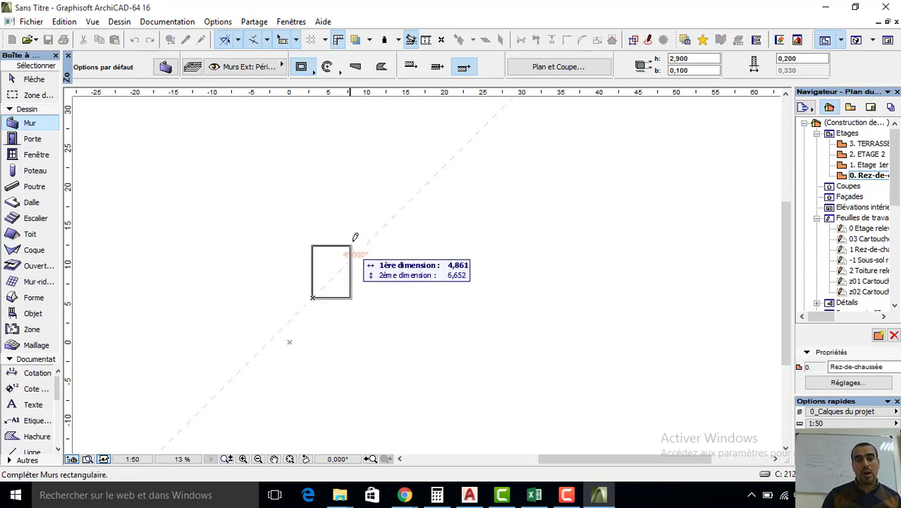
scroll(356, 236, "up", 3)
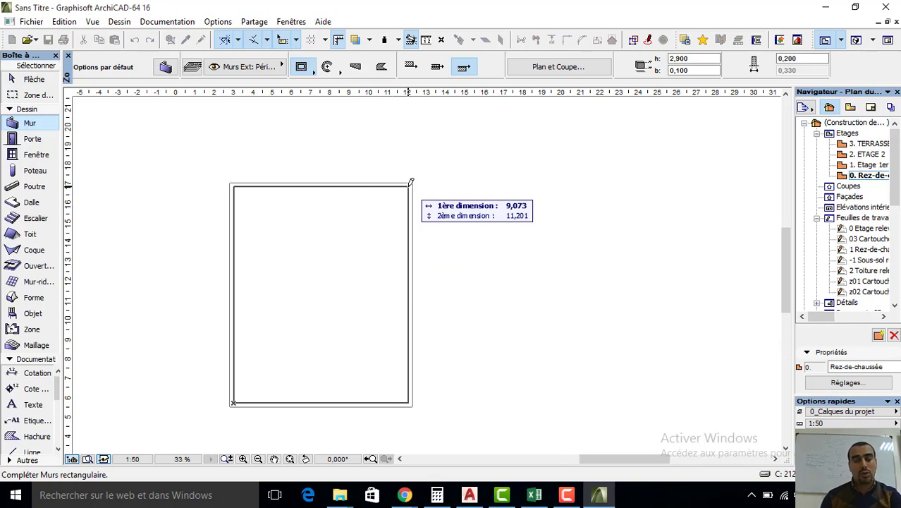
left_click(411, 182)
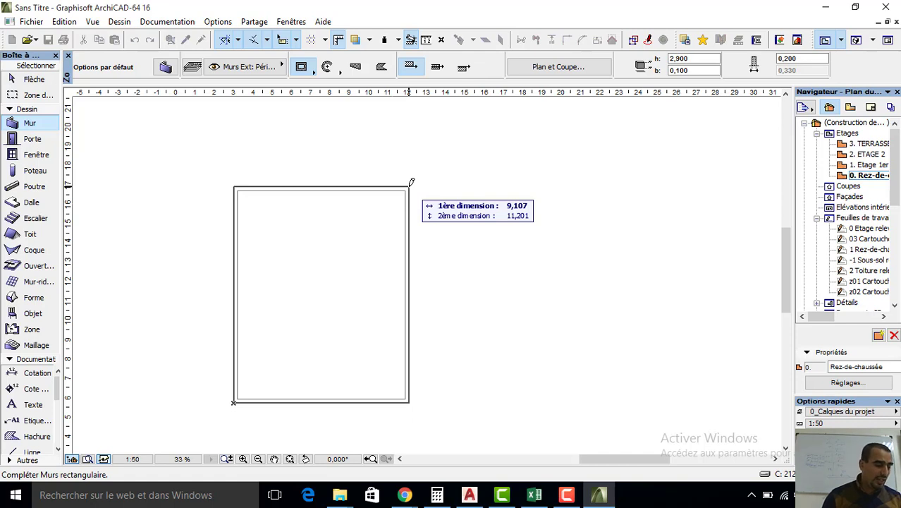
type("7")
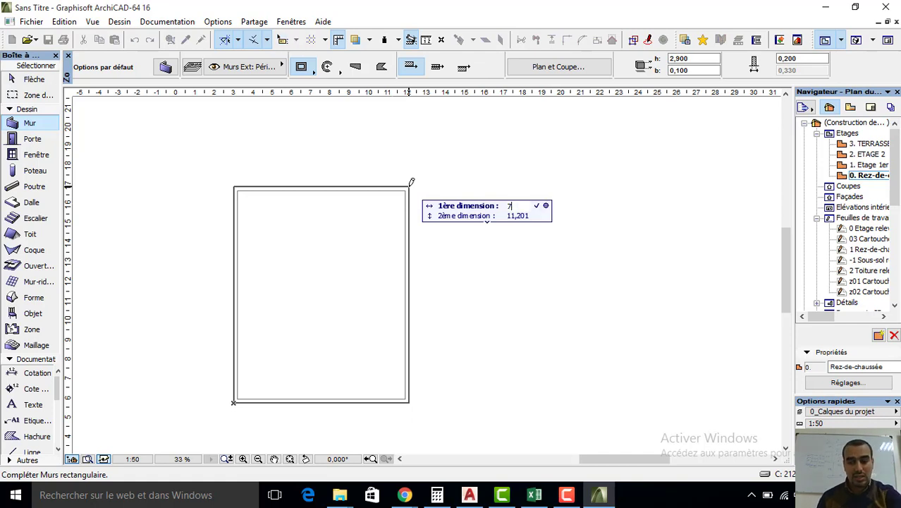
key("Tab")
type("11")
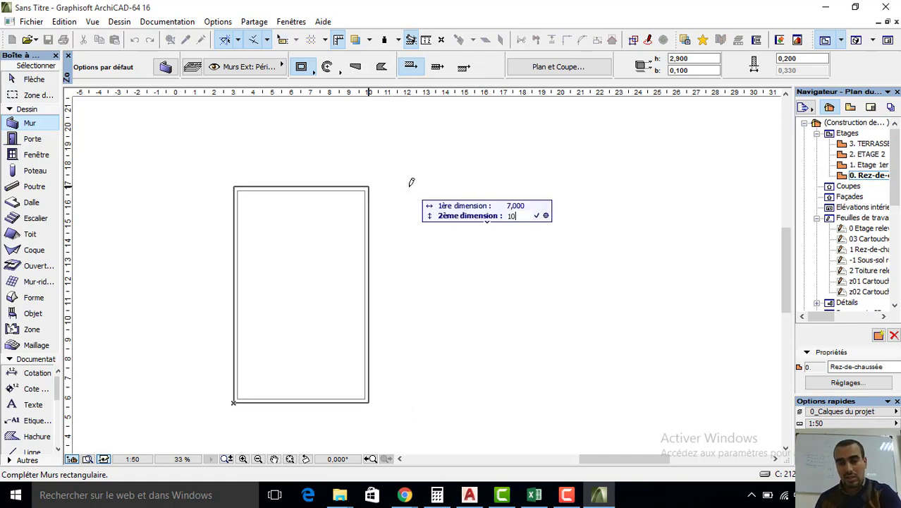
key("Return")
scroll(318, 254, "up", 1)
middle_click_drag(318, 255, 406, 249)
- Copy the top wall downward to form a horizontal interior partition
key("Escape")
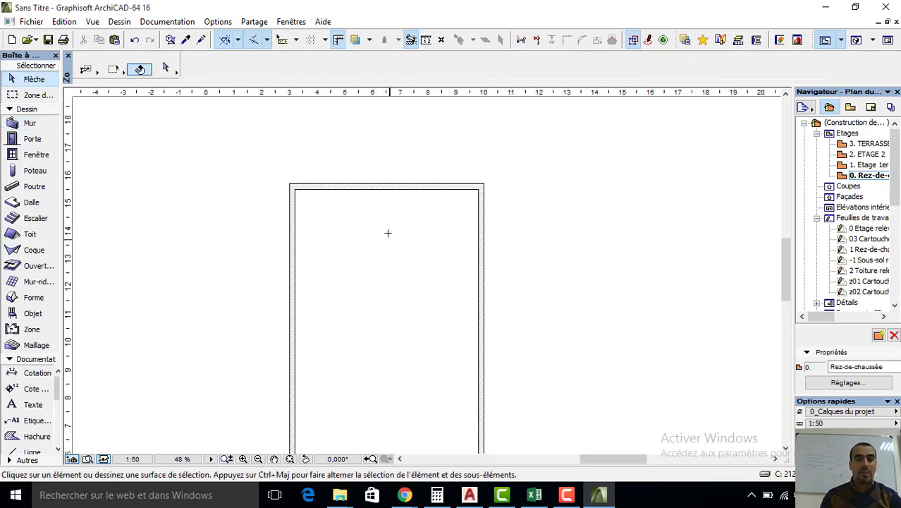
left_click(320, 183)
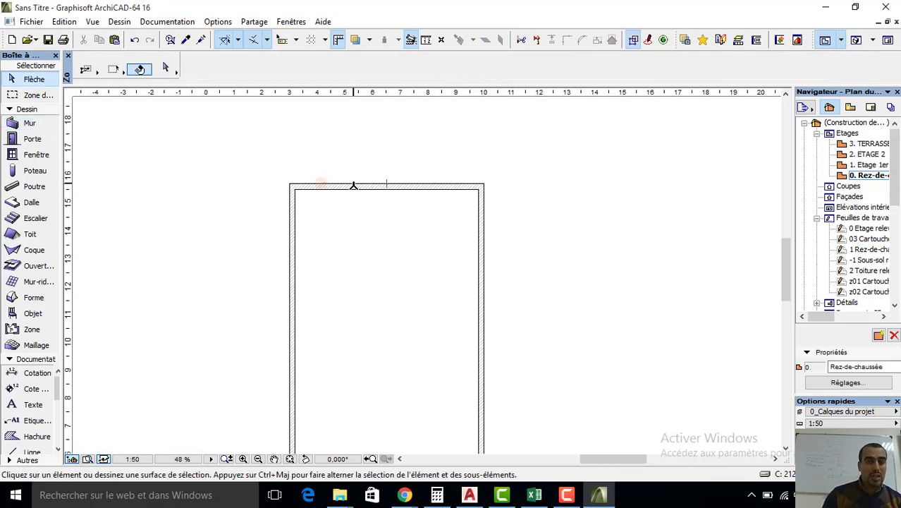
left_click(302, 189)
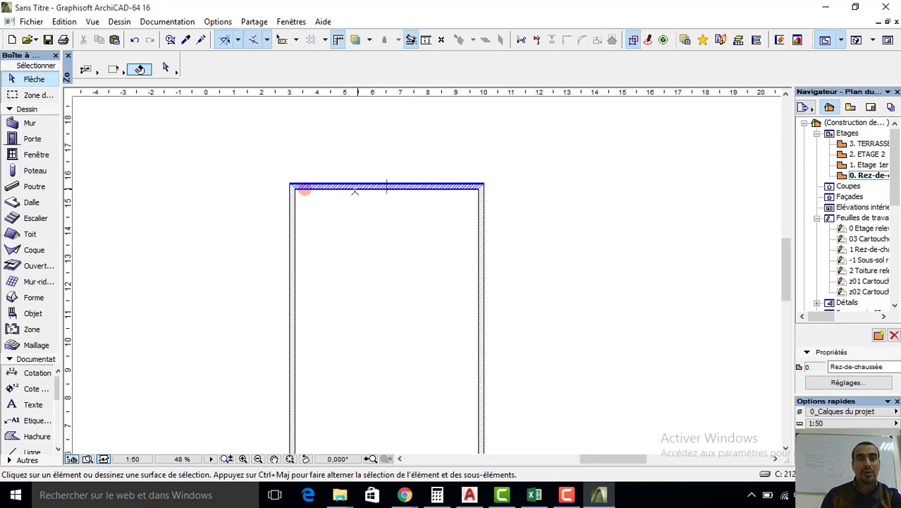
left_click(353, 188)
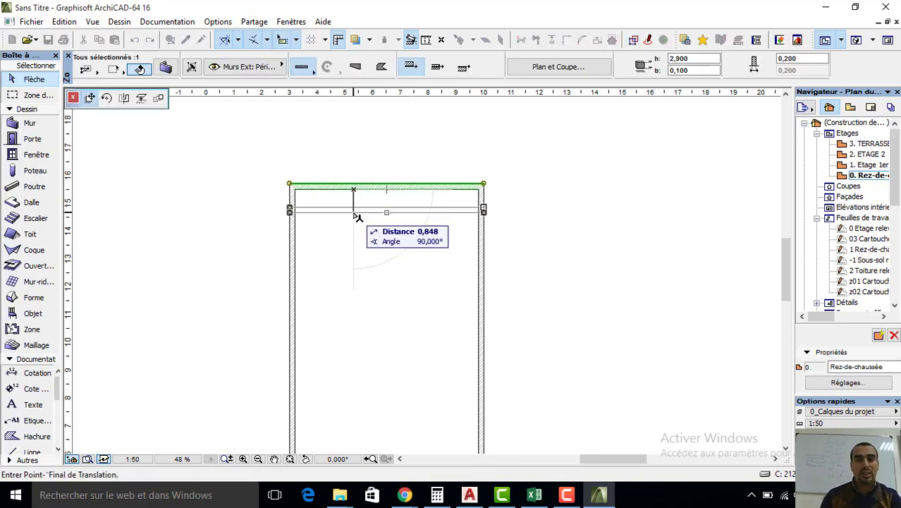
key("ctrl")
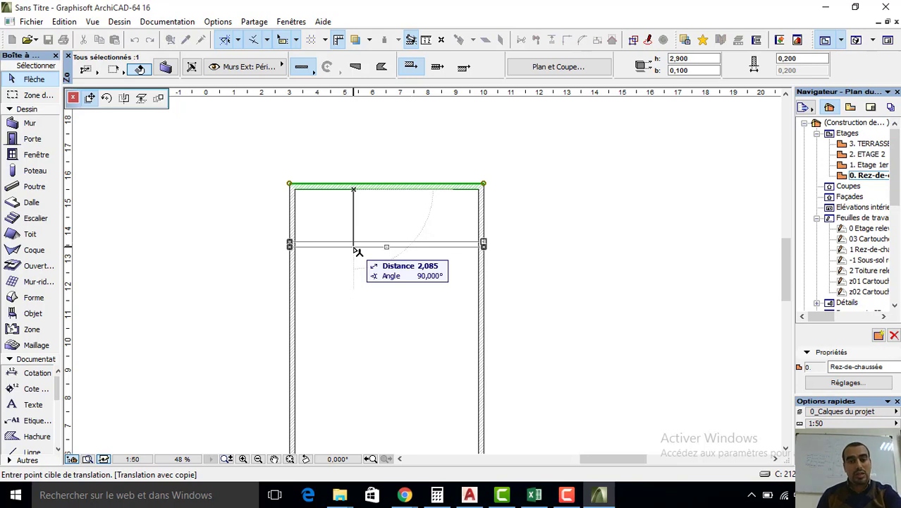
left_click(355, 272)
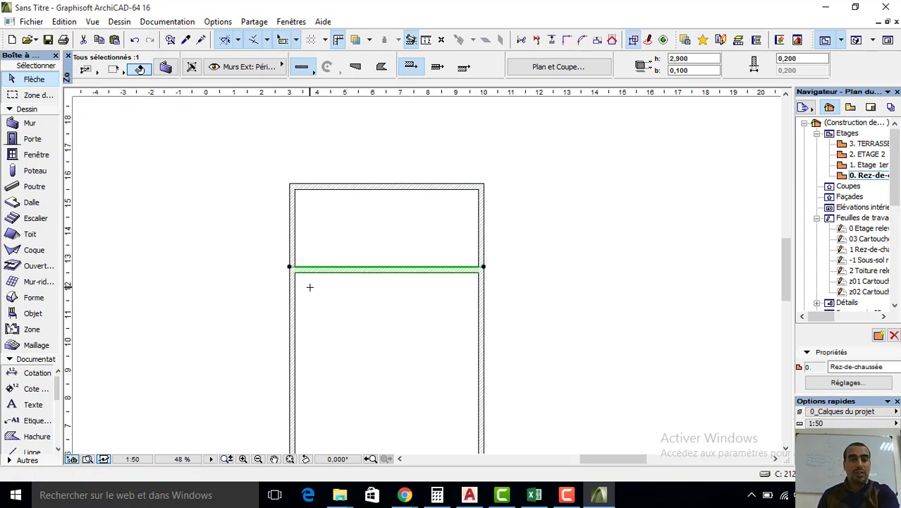
- Copy the left outer wall to the right to form a vertical interior partition
left_click(291, 314)
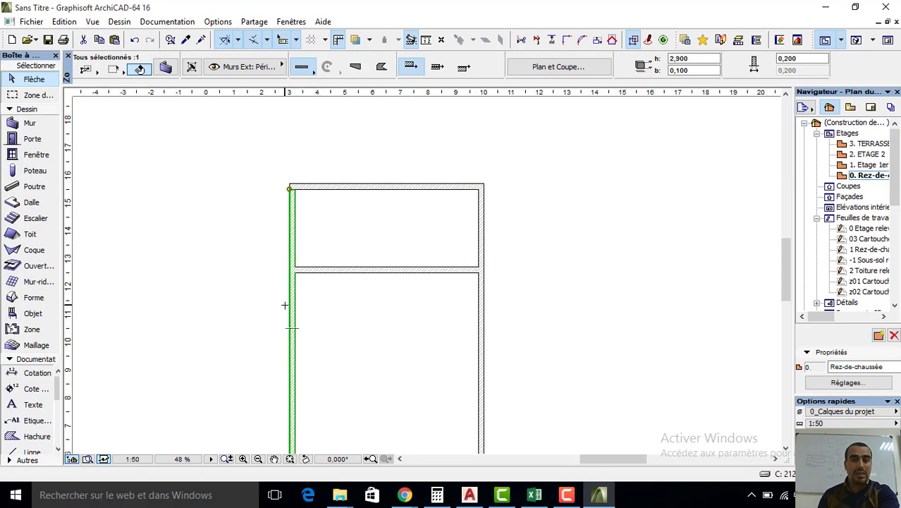
left_click(292, 304)
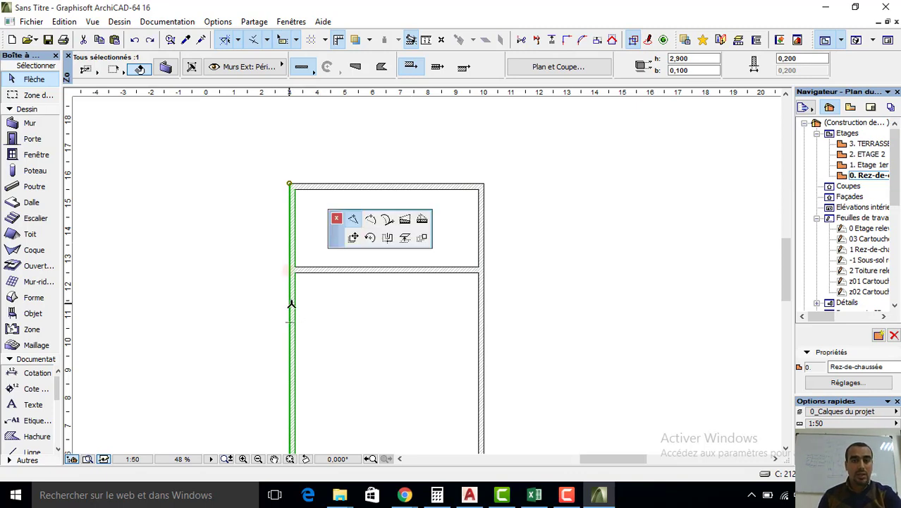
left_click(86, 116)
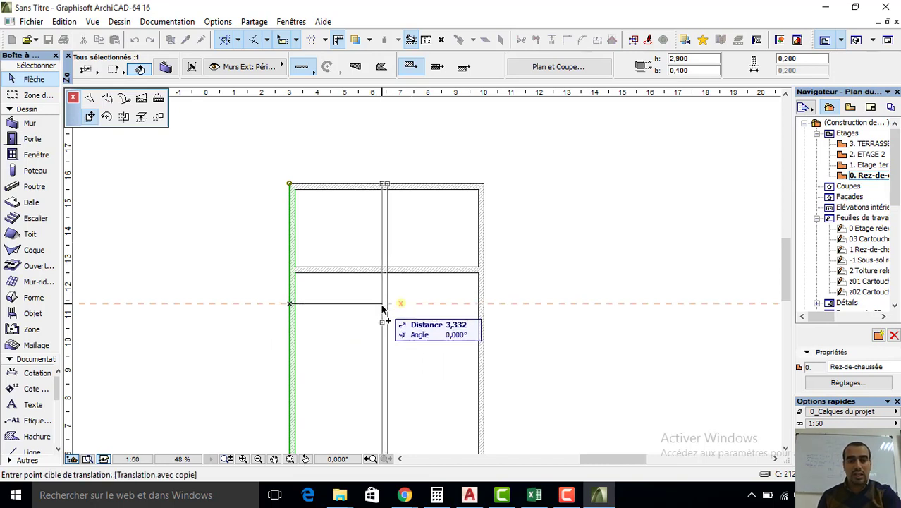
left_click(383, 304)
left_click(383, 297)
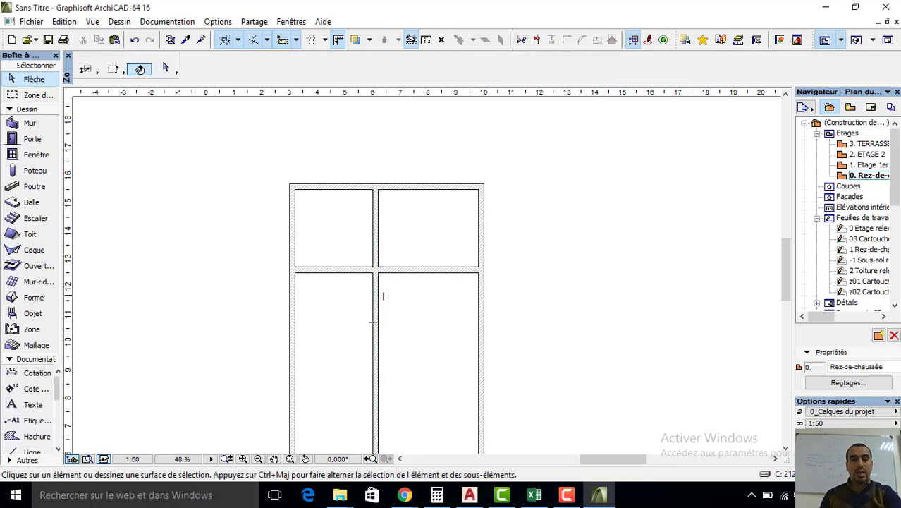
scroll(444, 295, "down", 1)
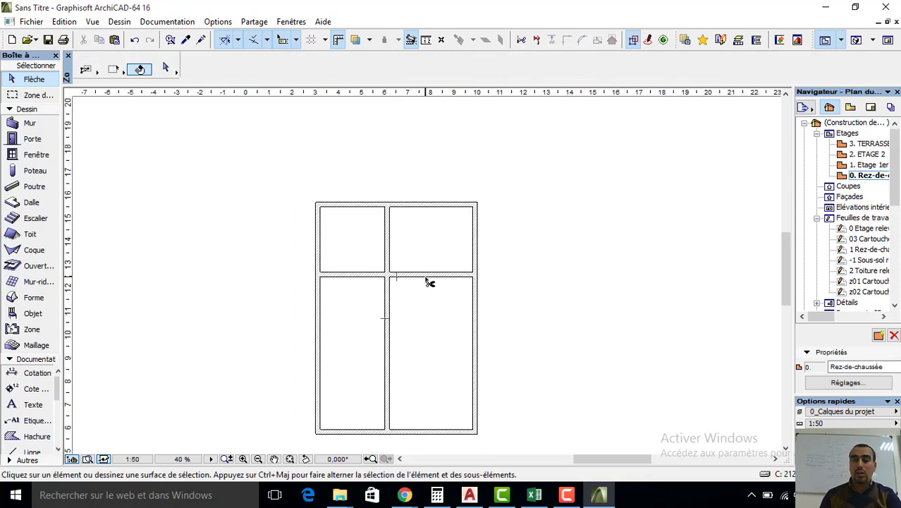
- Trim two unwanted partition segments and draw a 0,1 thick wall along the upper-right room's top
left_click(428, 281, "ctrl")
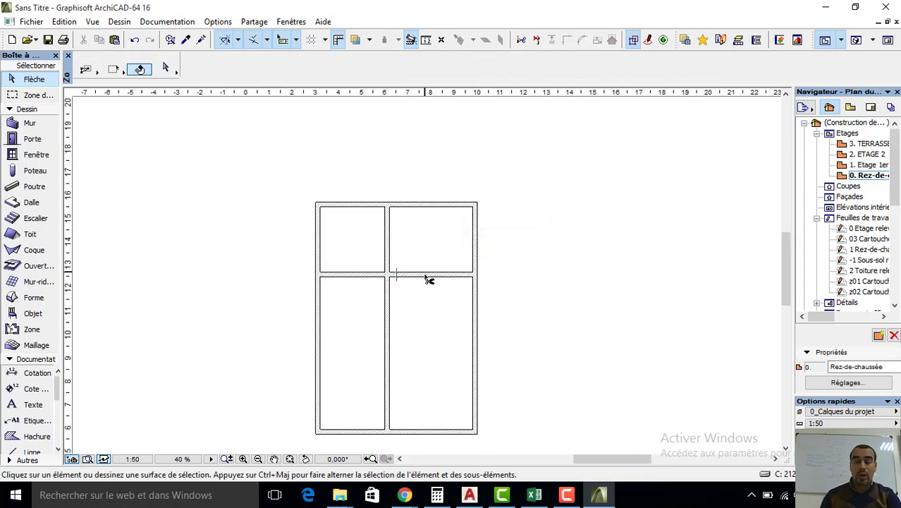
left_click(387, 328, "ctrl")
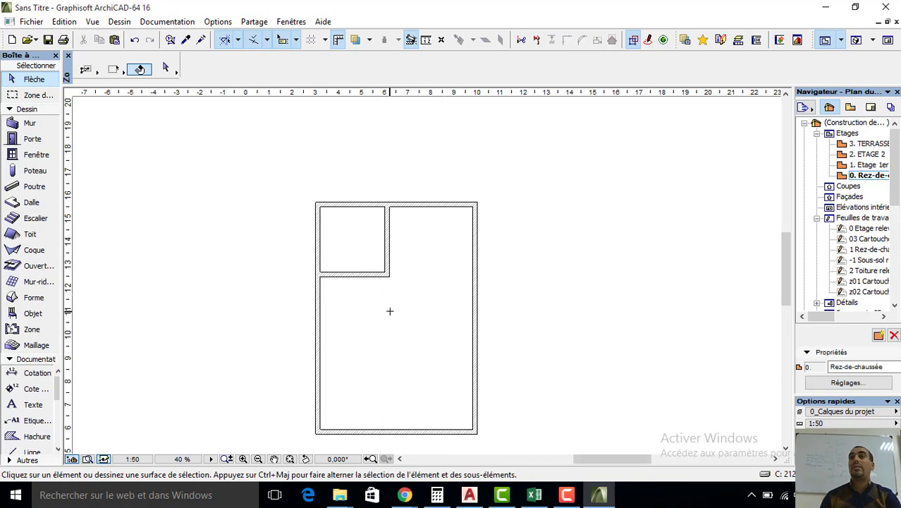
left_click(28, 123)
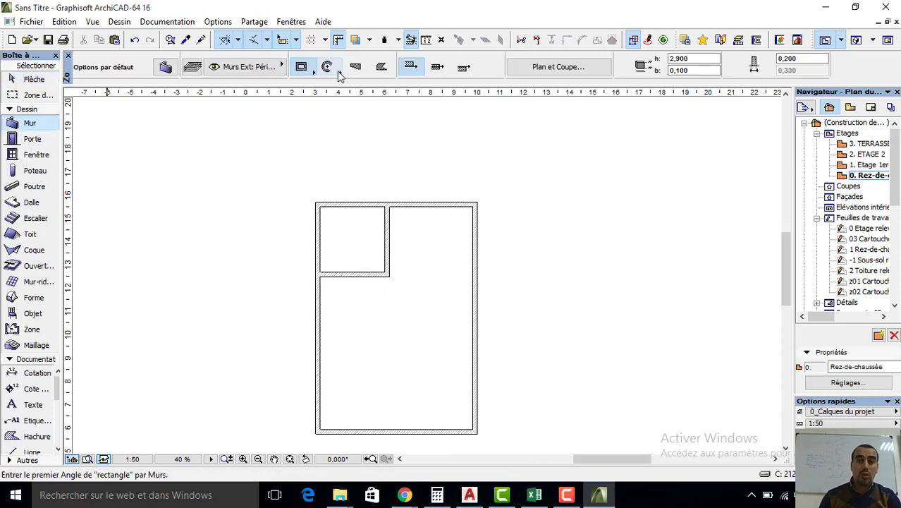
left_click(303, 67)
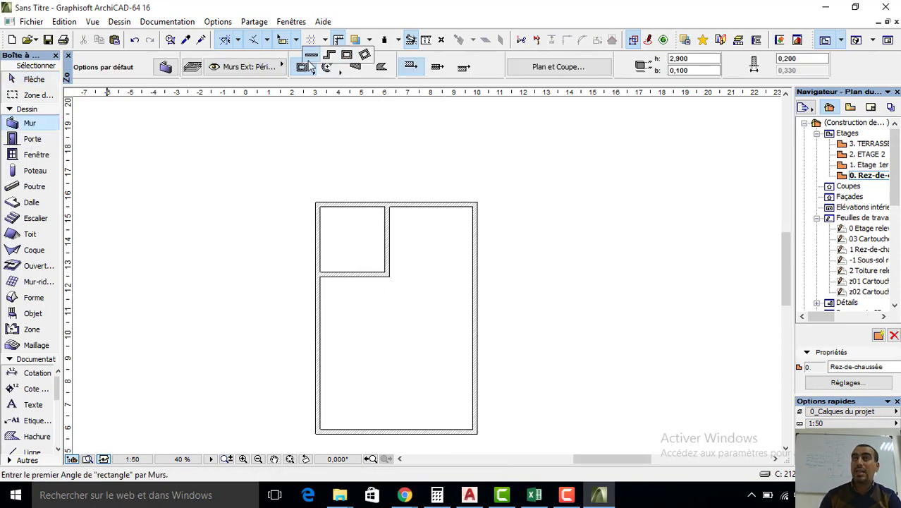
left_click(311, 55)
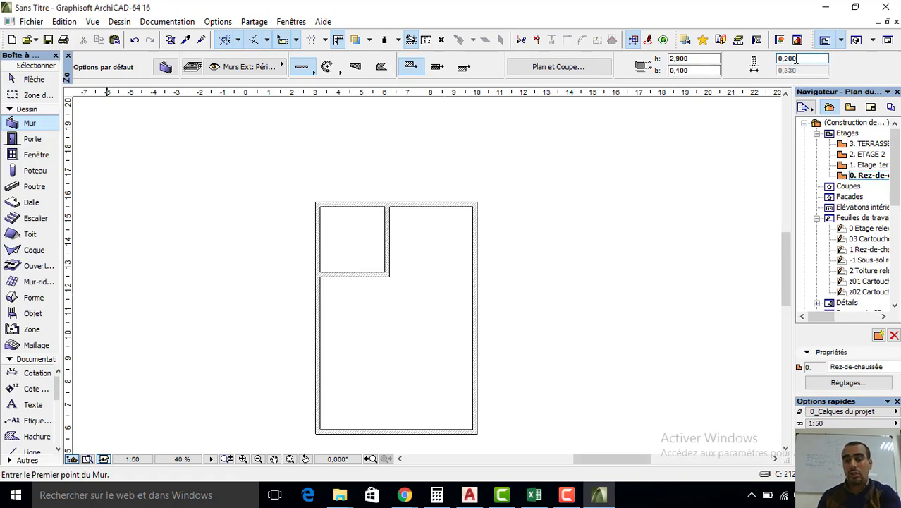
key("BackSpace")
key("BackSpace")
key("BackSpace")
type(",1")
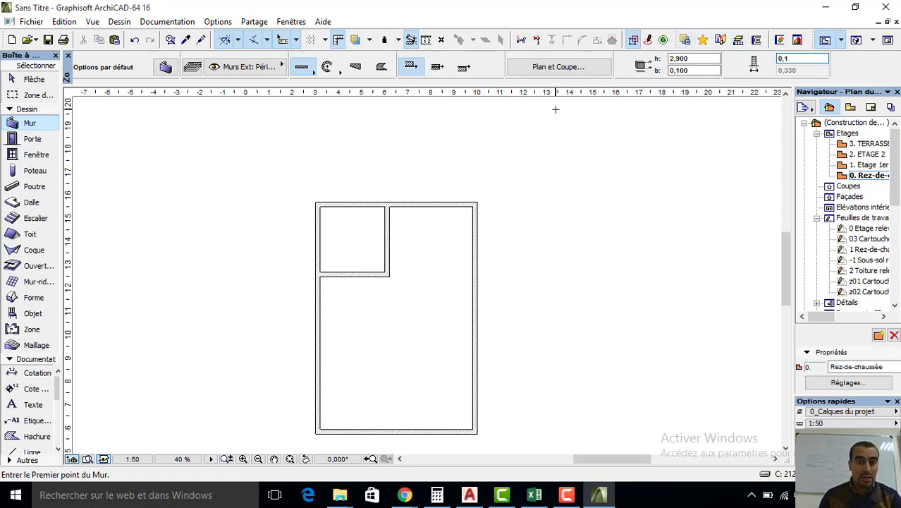
scroll(389, 205, "up", 2)
left_click(388, 206)
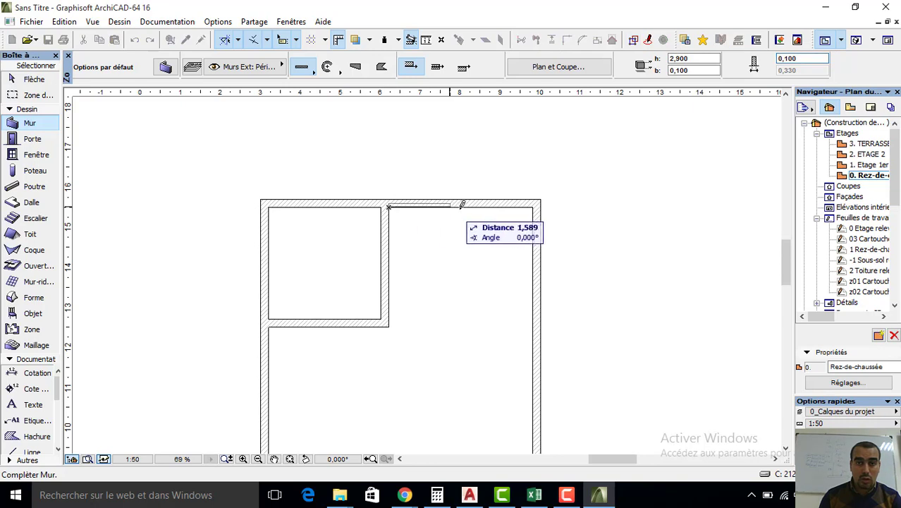
scroll(520, 205, "up", 1)
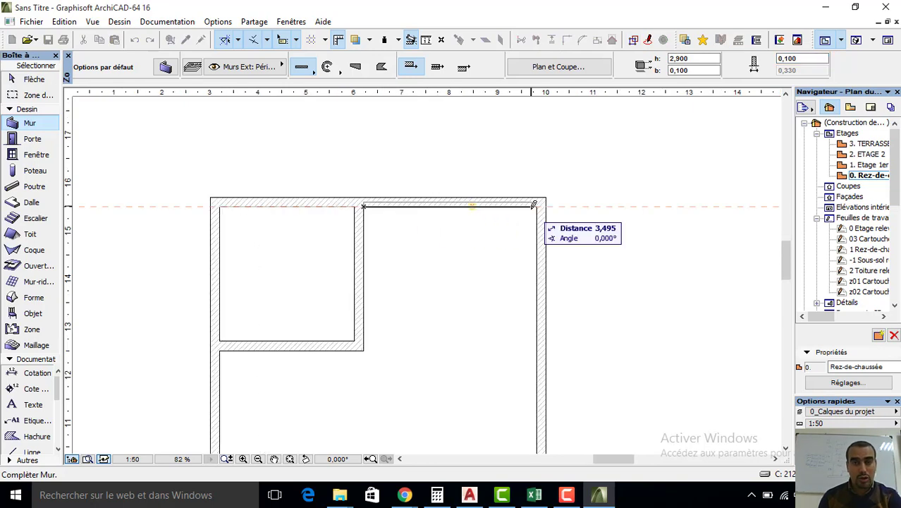
key("Tab")
key("Tab")
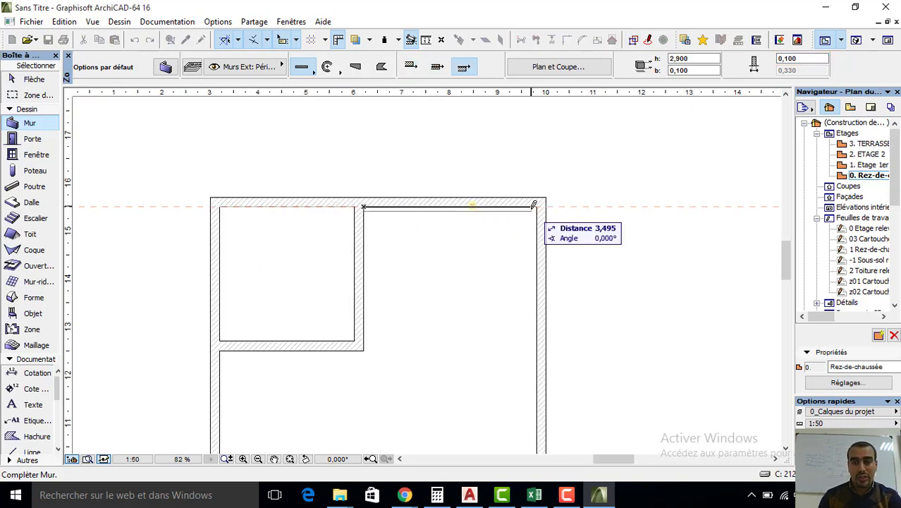
left_click(538, 205)
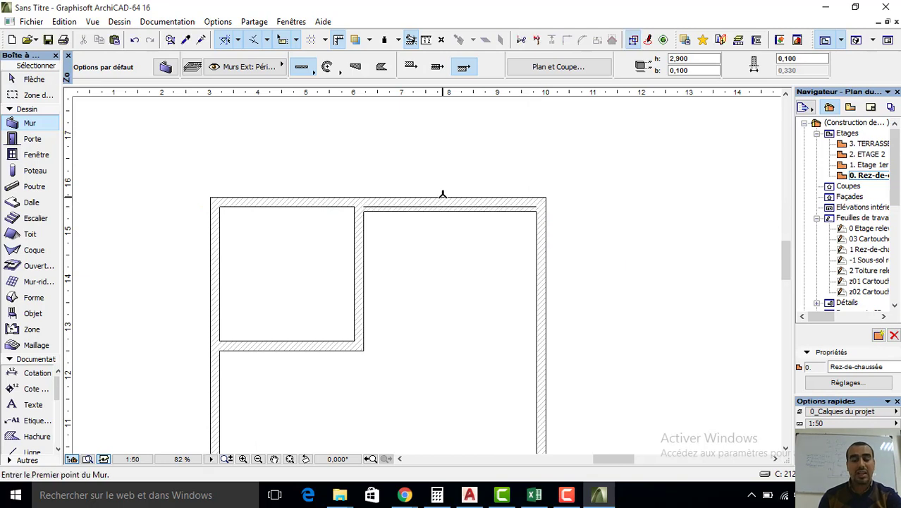
key("Escape")
left_click(453, 211)
- Move the thin 0,1 wall 3 m down
left_click(453, 211)
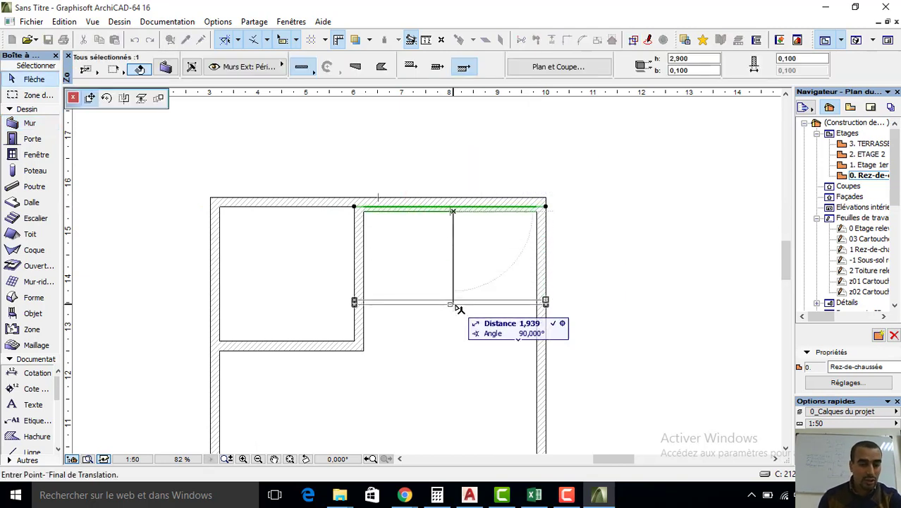
type("3,7")
key("Return")
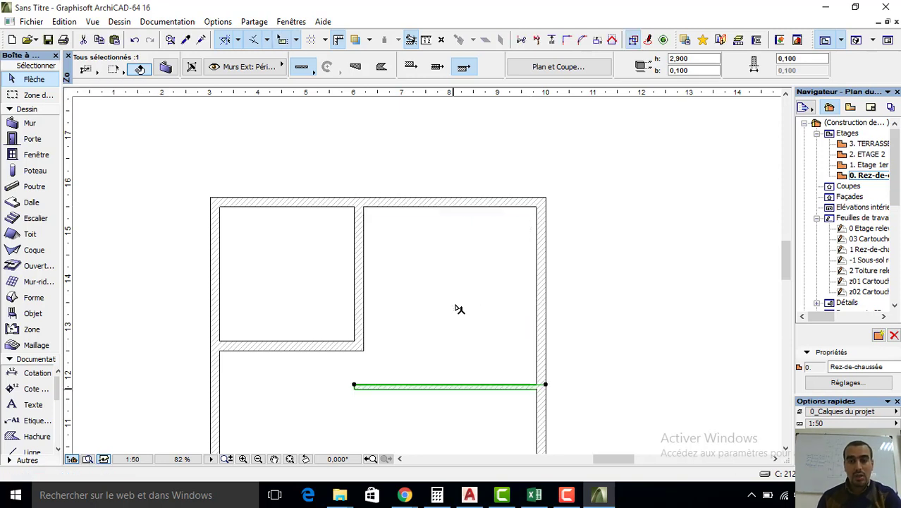
left_click(451, 384)
middle_click_drag(461, 413, 457, 312)
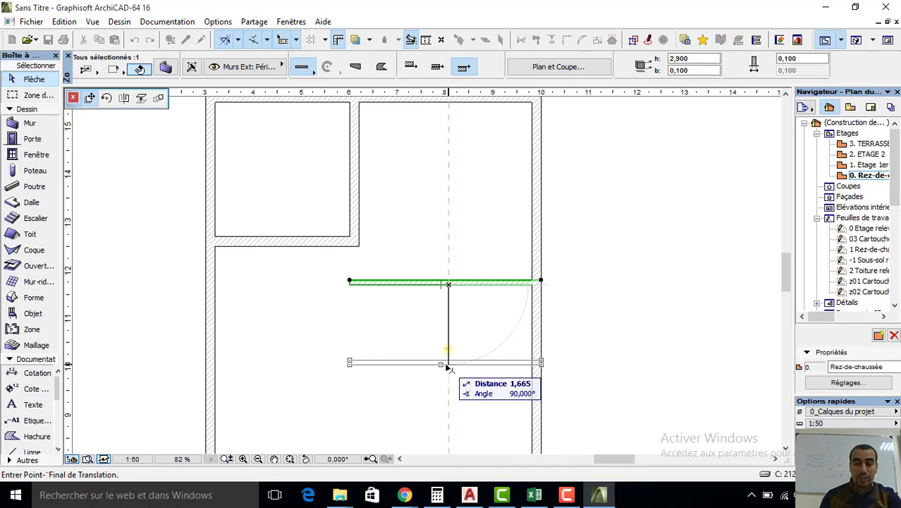
- Place two copies of the thin wall, each 1 m further down
key("ctrl")
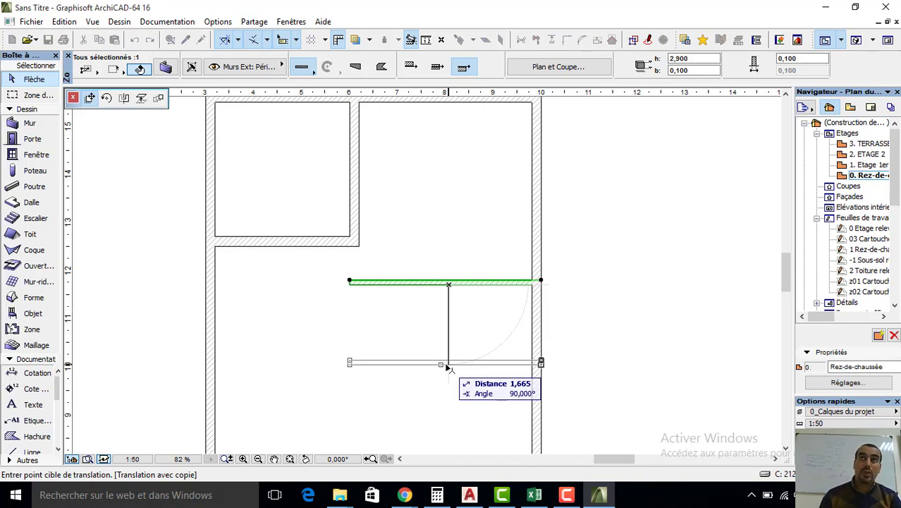
type("1,8")
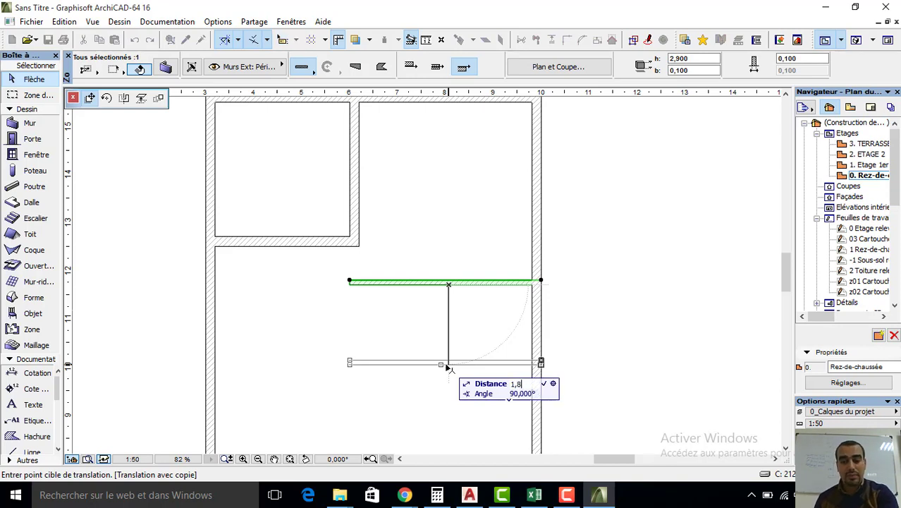
key("Return")
left_click(449, 367)
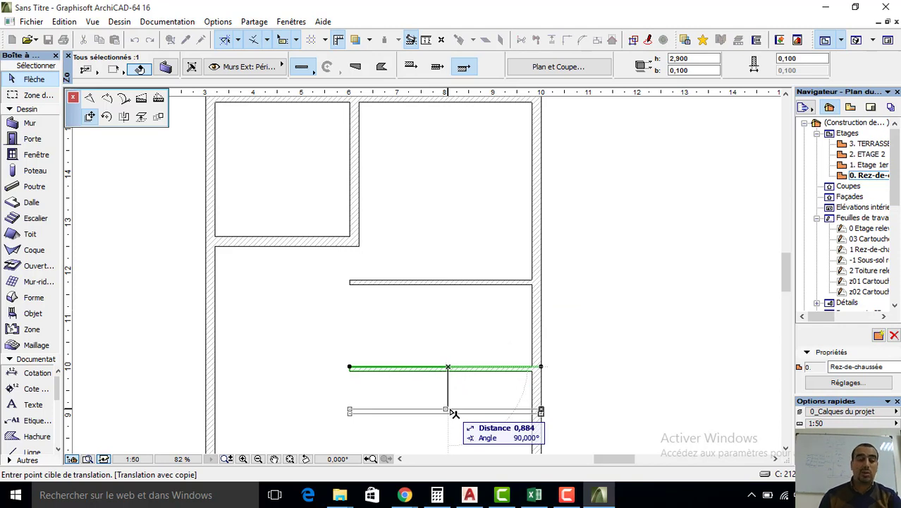
type("1")
key("Return")
left_click(420, 311)
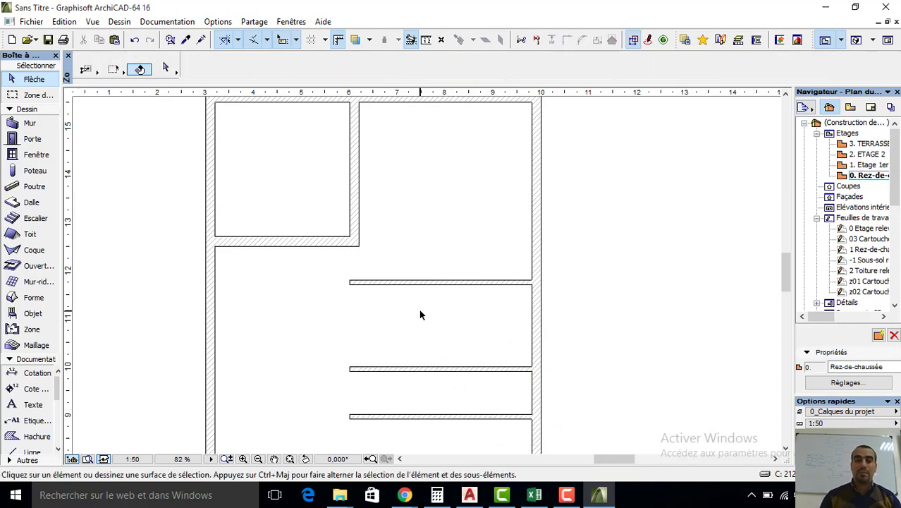
middle_click_drag(382, 246, 355, 168)
- Draw a vertical wall from the upper partition's corner down to the lowest partition
left_click(30, 124)
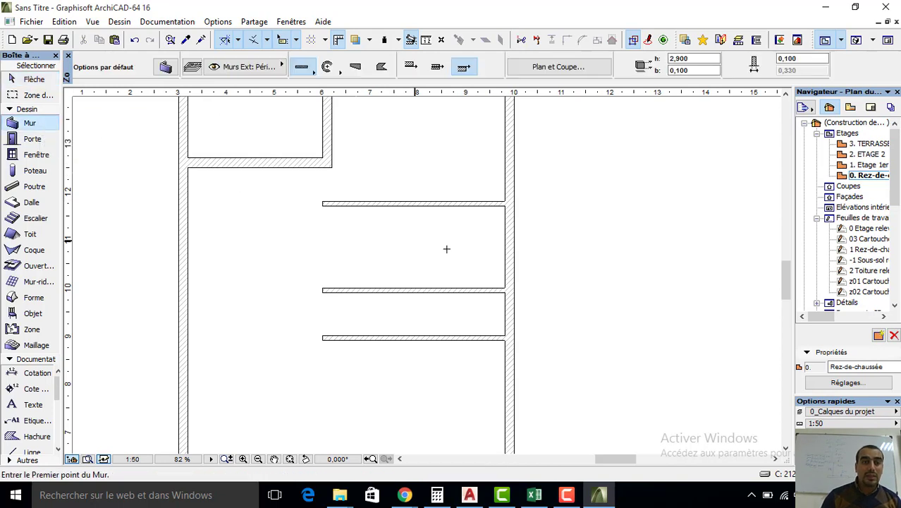
scroll(502, 222, "up", 2)
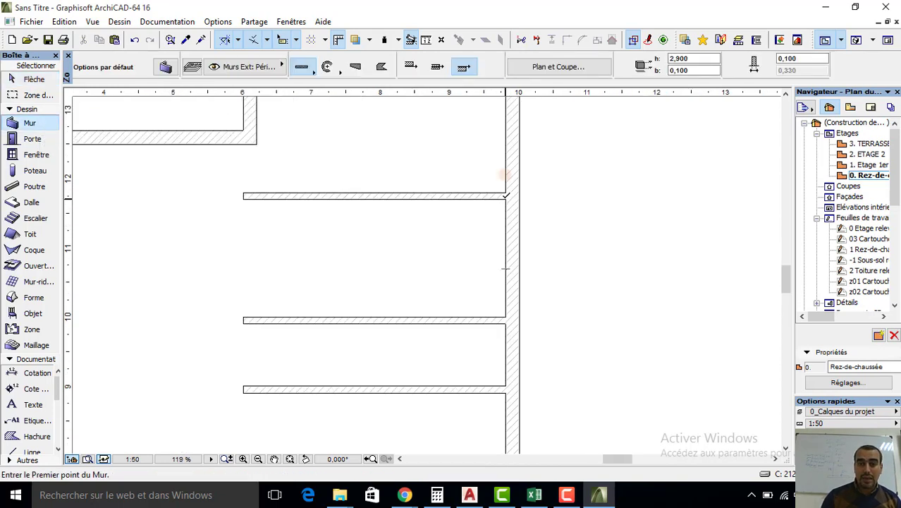
left_click(505, 196)
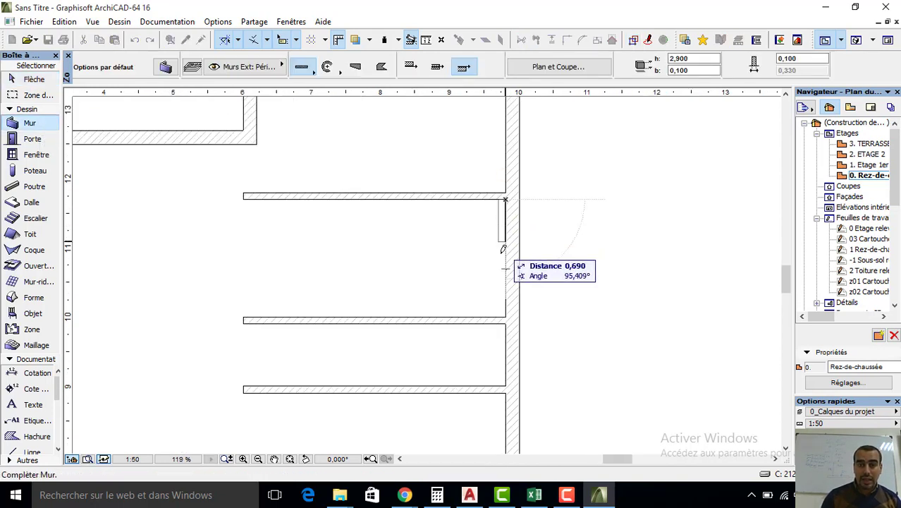
left_click(505, 384)
key("Escape")
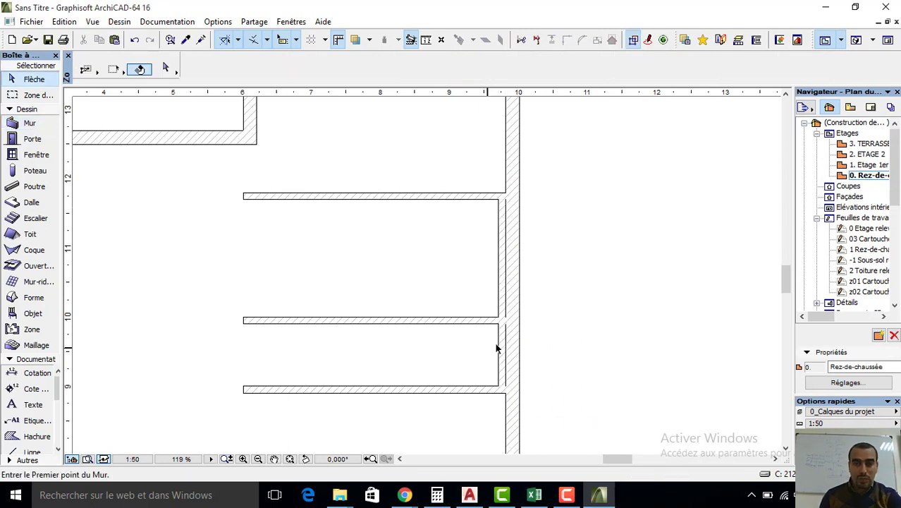
- Move the vertical wall 2 m to the left
left_click(497, 346)
left_click(498, 345)
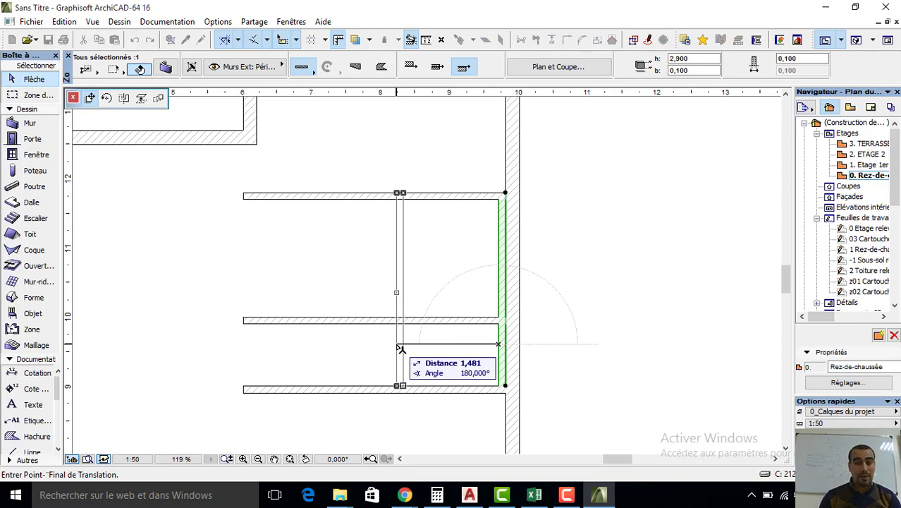
type("2")
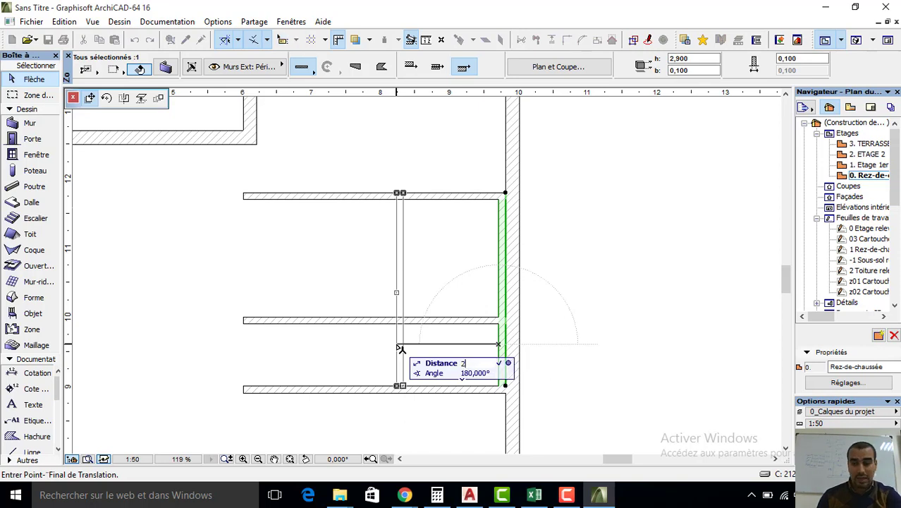
key("Return")
left_click(298, 271)
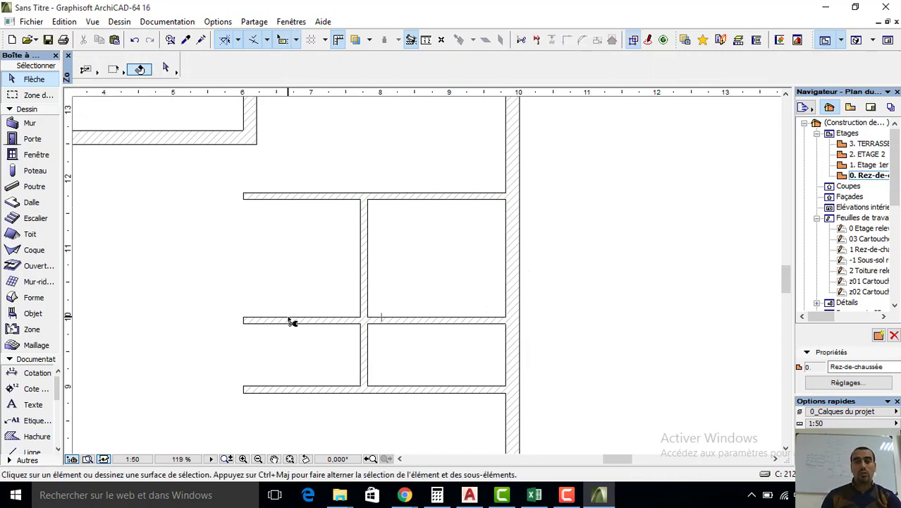
scroll(276, 330, "down", 3)
scroll(212, 289, "left", 2, "shift")
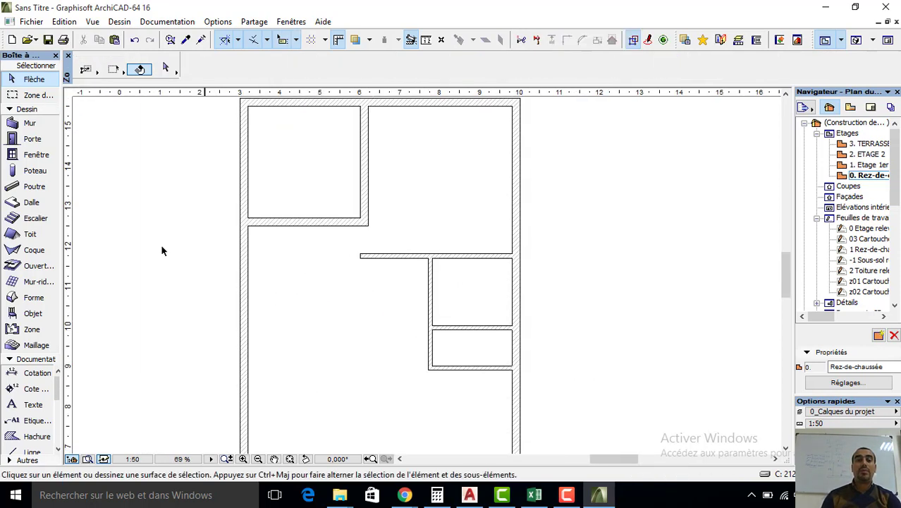
- Draw a horizontal wall from the left exterior wall and move it 2,5 m down
left_click(28, 124)
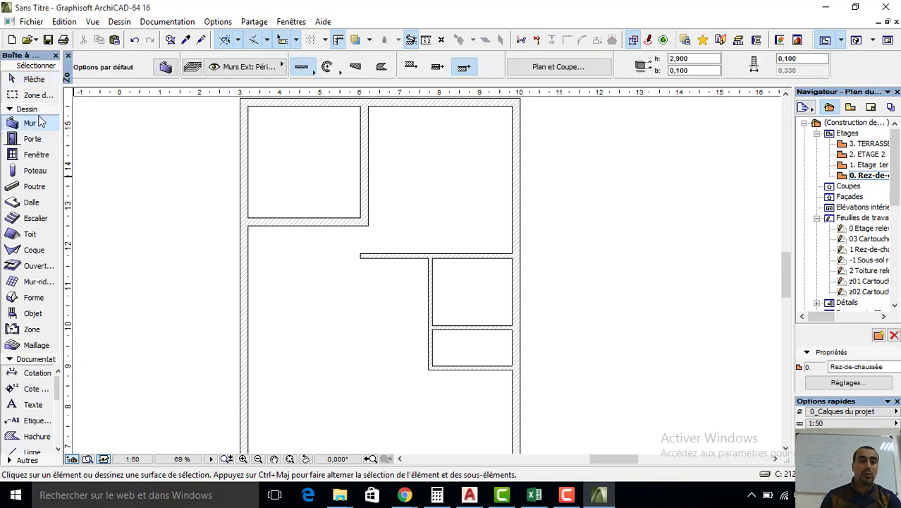
left_click(247, 225)
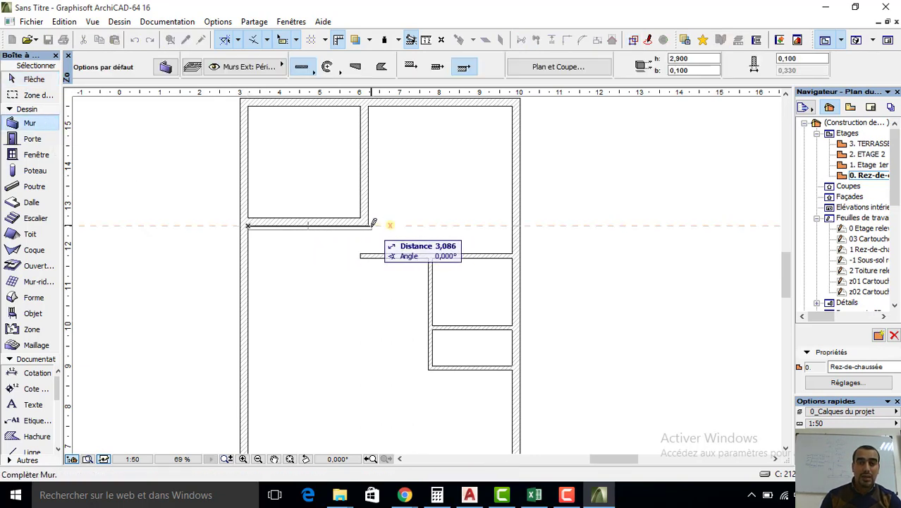
left_click(371, 224)
scroll(371, 226, "up", 2)
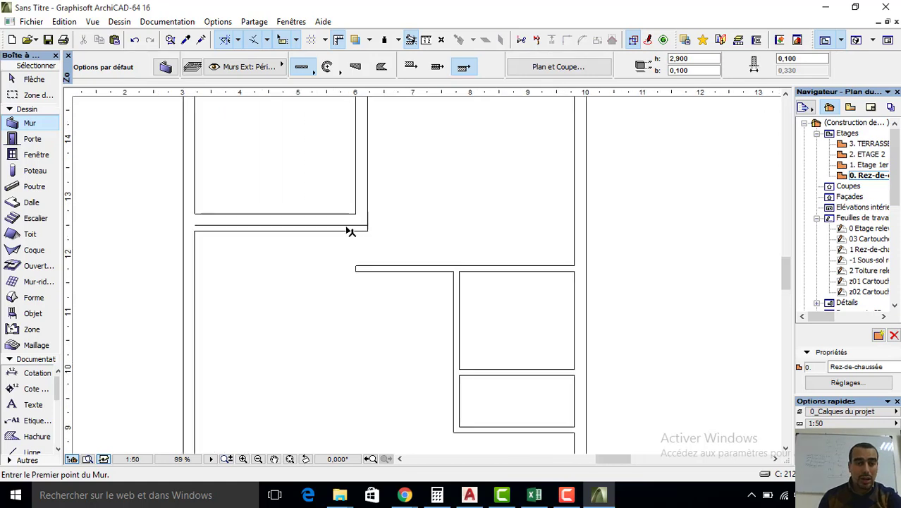
key("Escape")
left_click(331, 227)
left_click(331, 227)
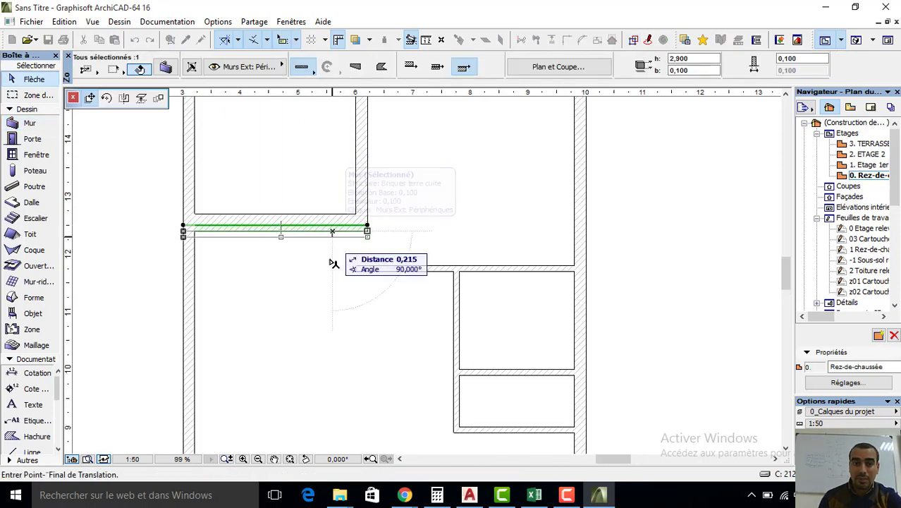
type("2")
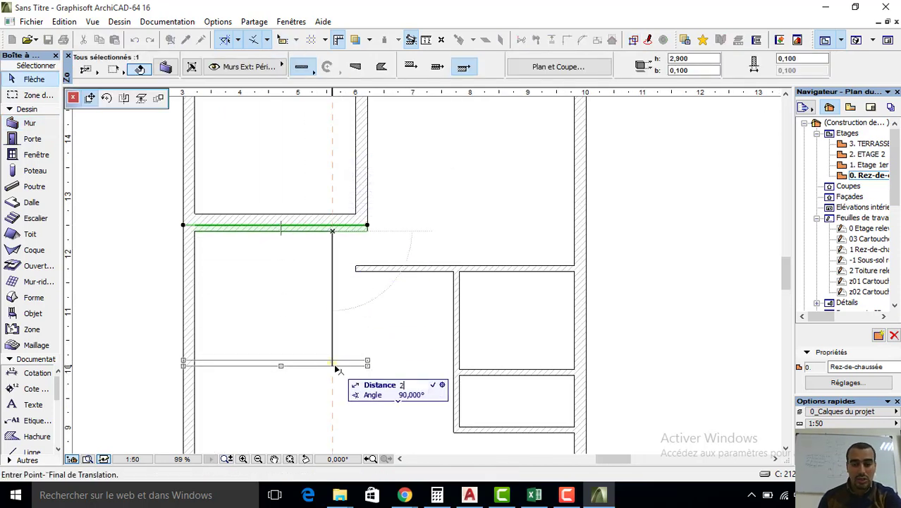
type(",5")
key("Return")
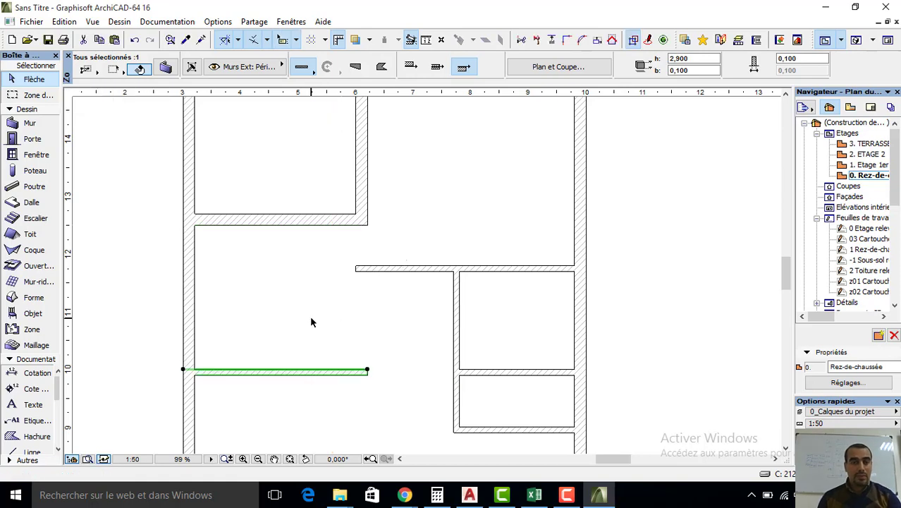
key("Escape")
- Draw a vertical wall from the top-left room's corner down to the moved horizontal wall
left_click(29, 122)
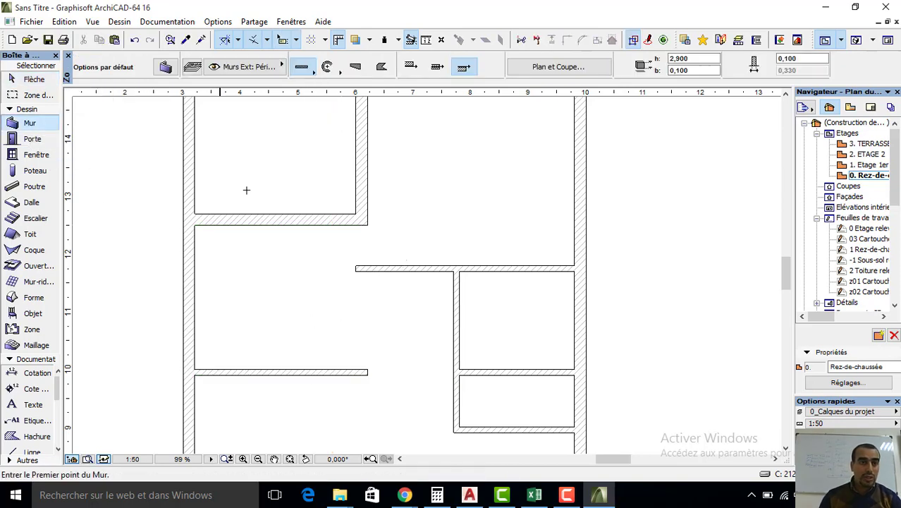
left_click(368, 226)
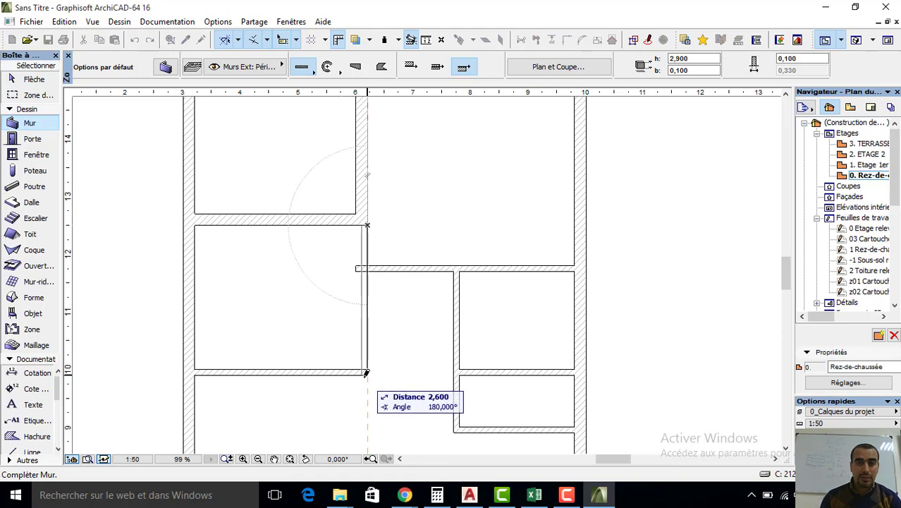
left_click(366, 372)
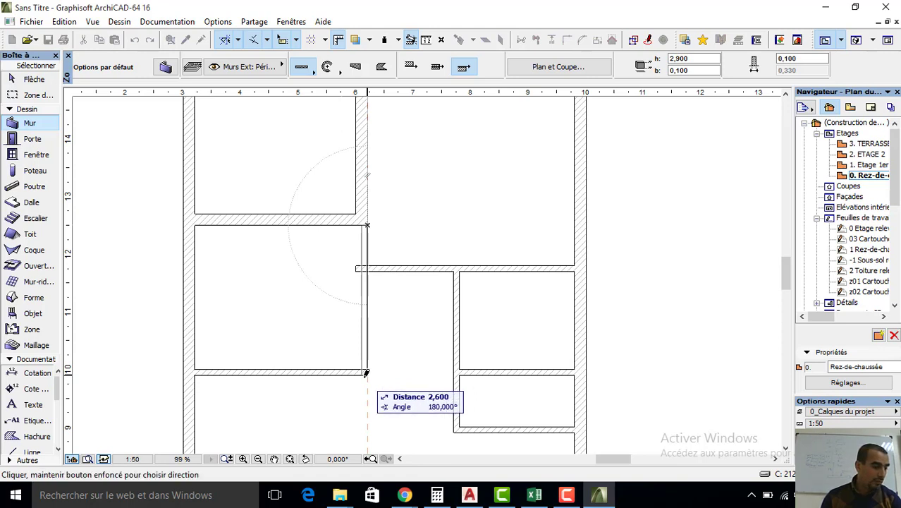
left_click(366, 372)
key("shift")
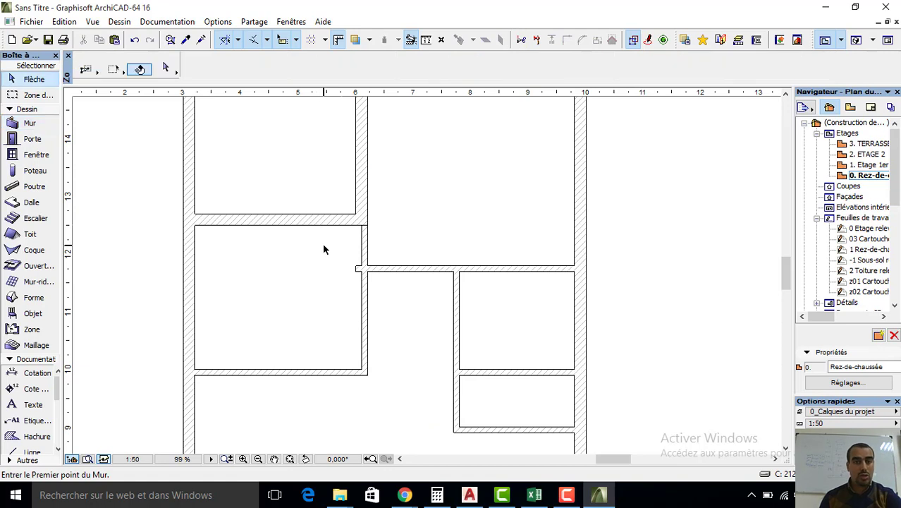
scroll(358, 267, "up", 3)
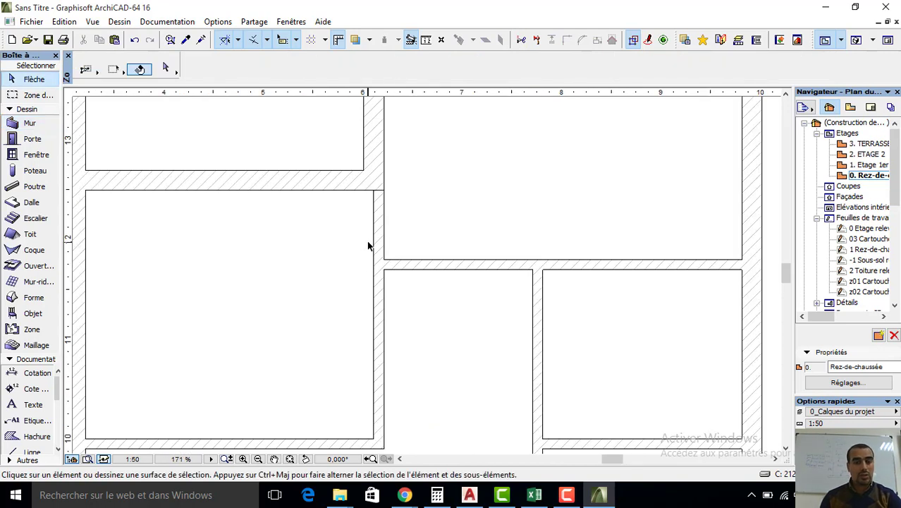
- Join the vertical wall beside the new room and the horizontal wall at their corner
left_click(373, 243)
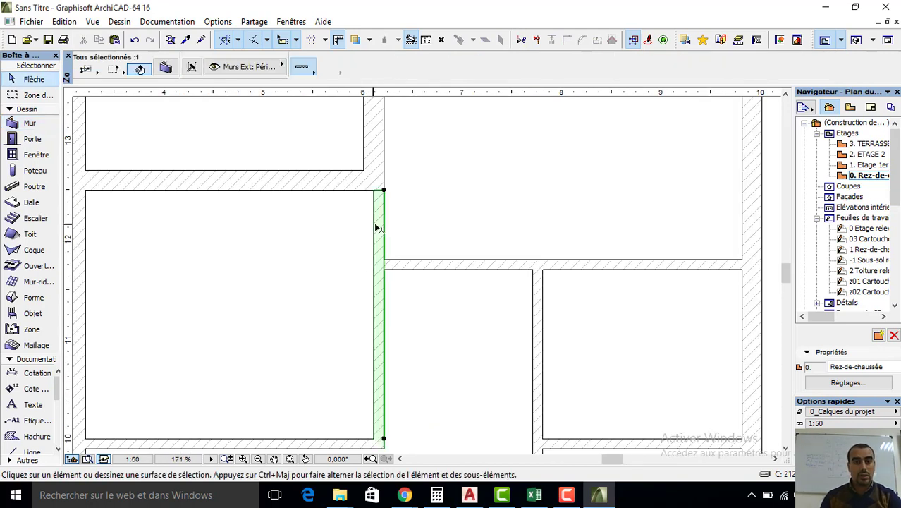
left_click(298, 181, "shift")
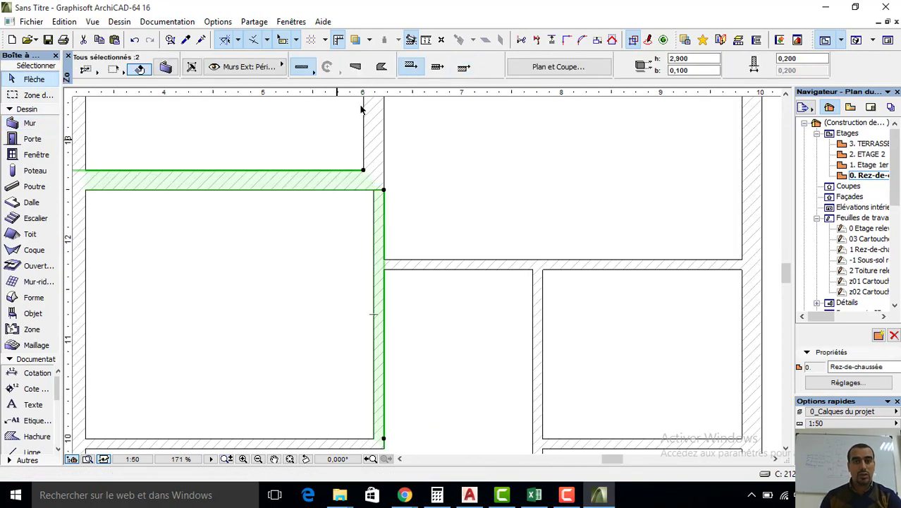
left_click(567, 43)
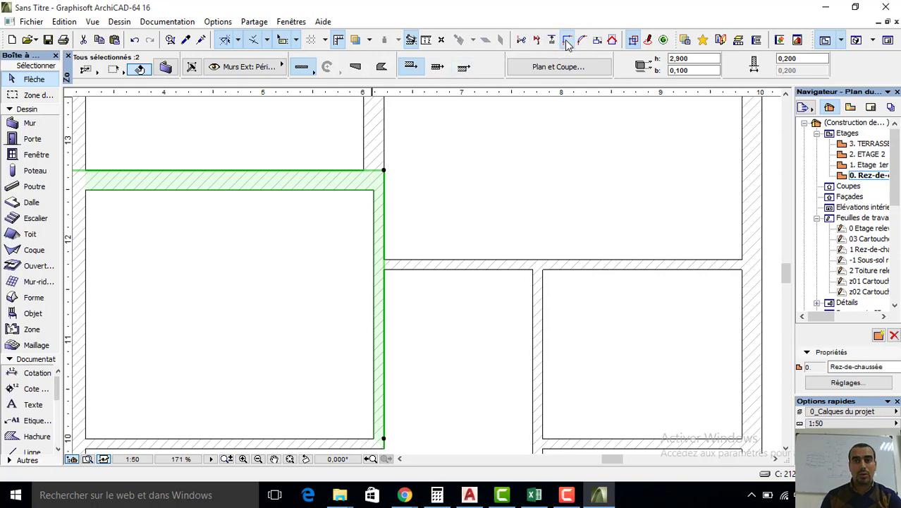
left_click(486, 159)
- Draw a 0,2-thick vertical wall from the left exterior corner down to the bottom corner
scroll(475, 173, "down", 3)
middle_click_drag(458, 287, 450, 217)
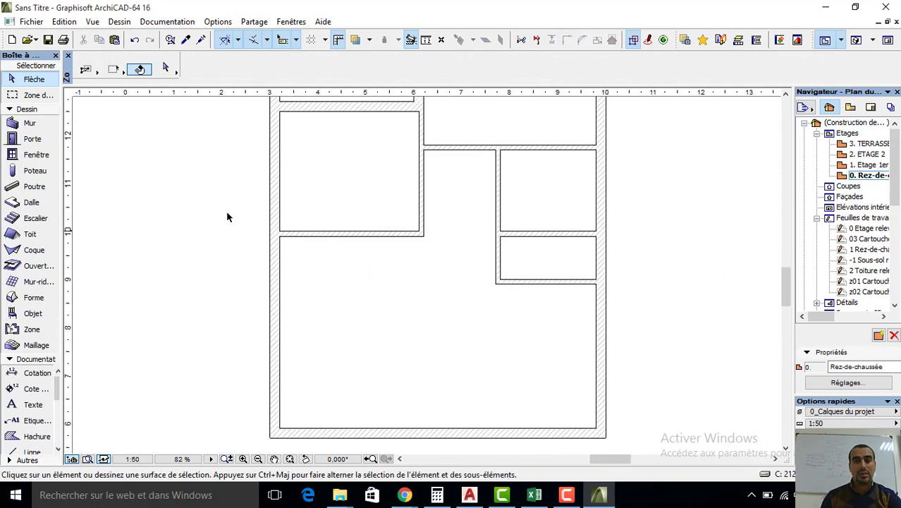
left_click(29, 125)
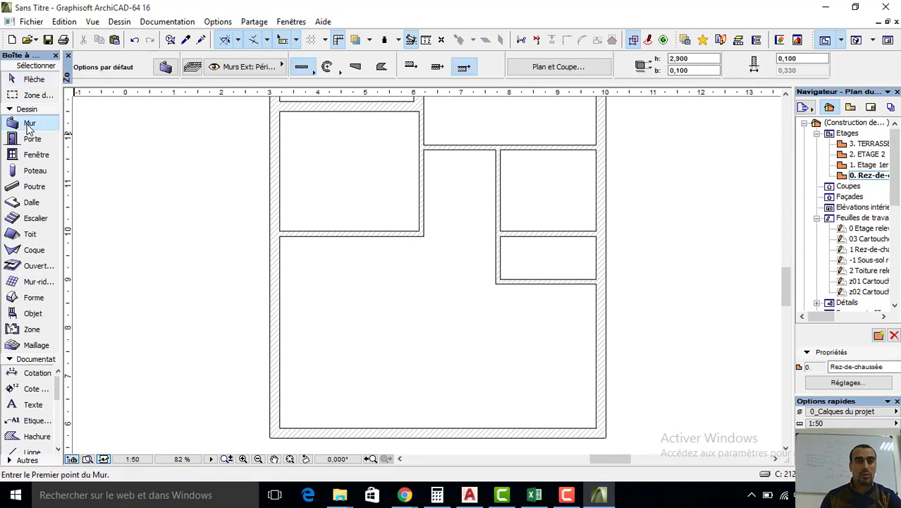
left_click(808, 60)
type("0,2")
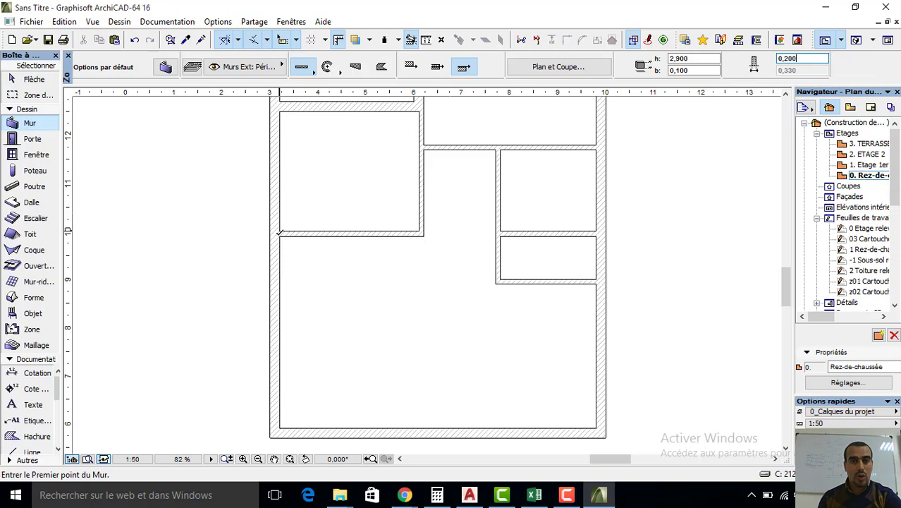
left_click(280, 235)
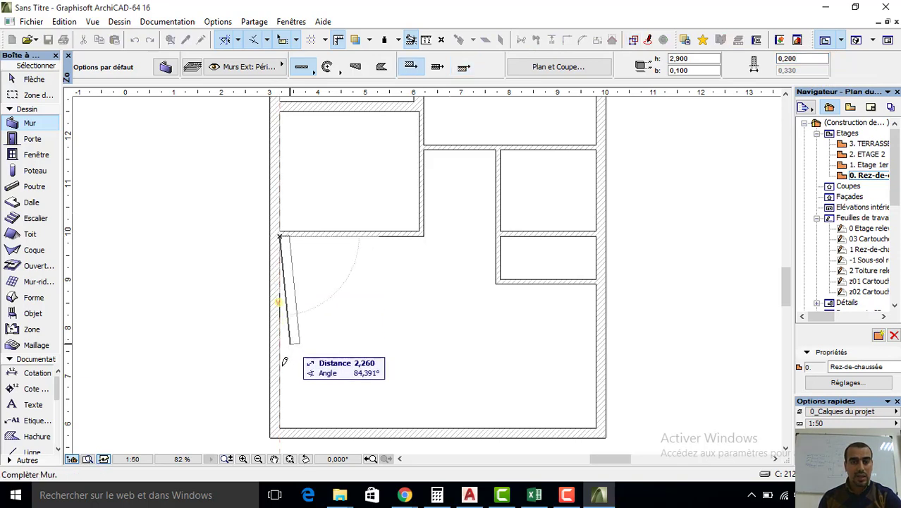
left_click(282, 423)
- Move the new thicker wall 2,1 m to the right
left_click(34, 79)
left_click(287, 396)
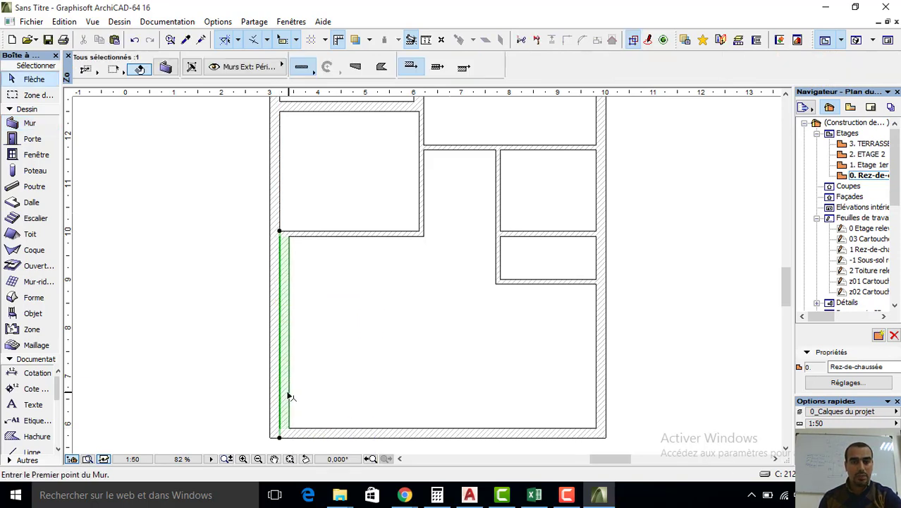
left_click(290, 393)
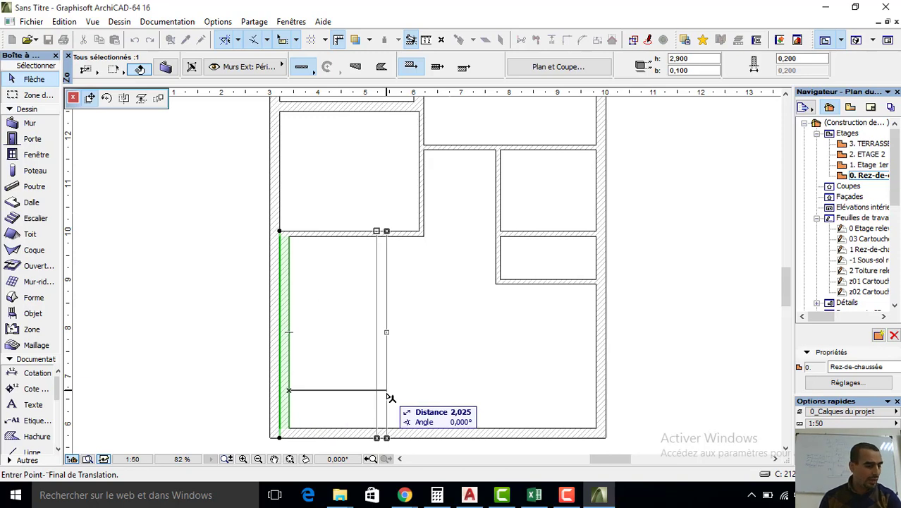
type("2,1")
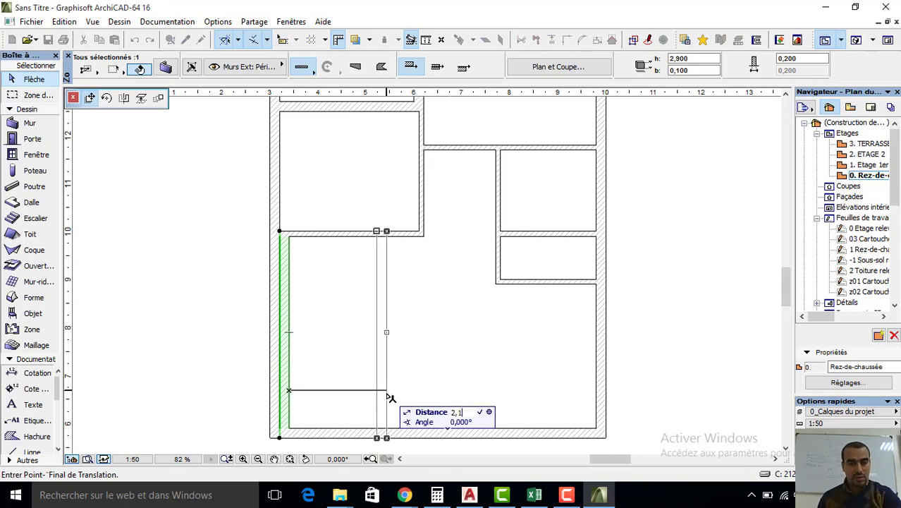
key("Return")
left_click(439, 316)
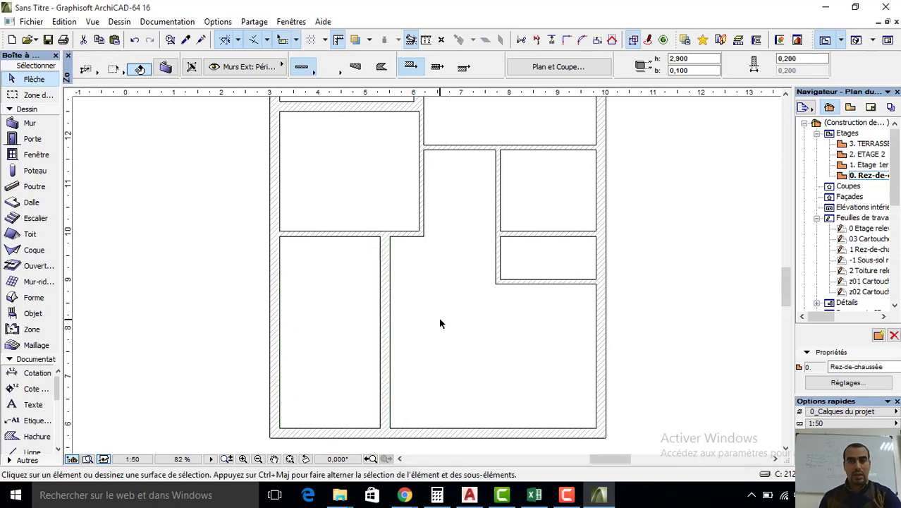
- Stretch the short wall below the small right room leftward to the corridor wall
left_click(541, 282)
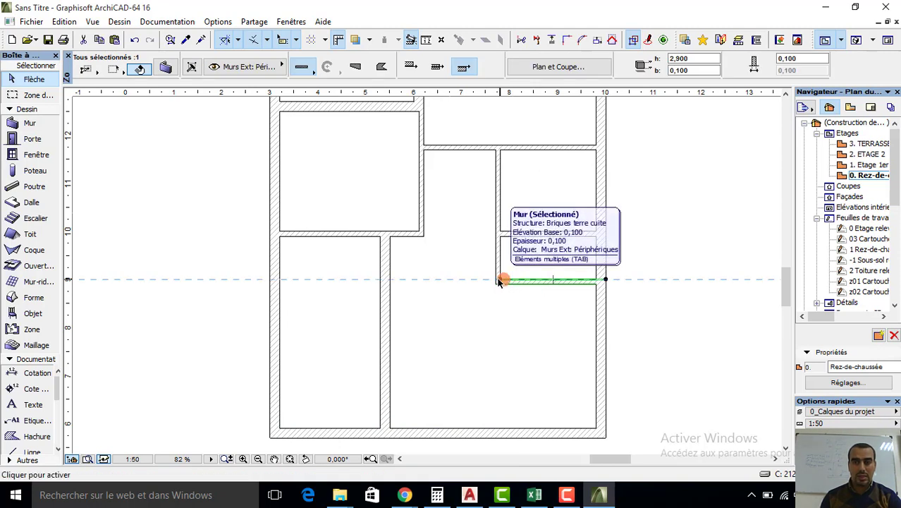
left_click(500, 280)
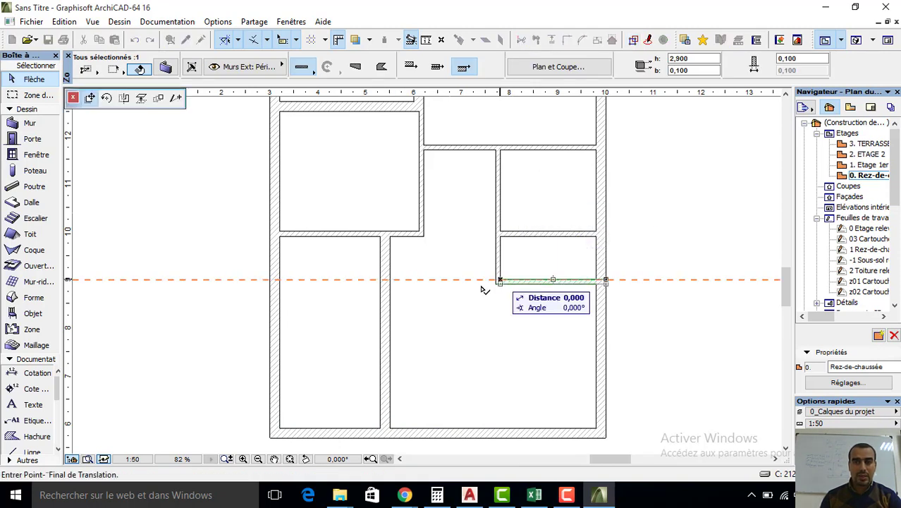
left_click(176, 98)
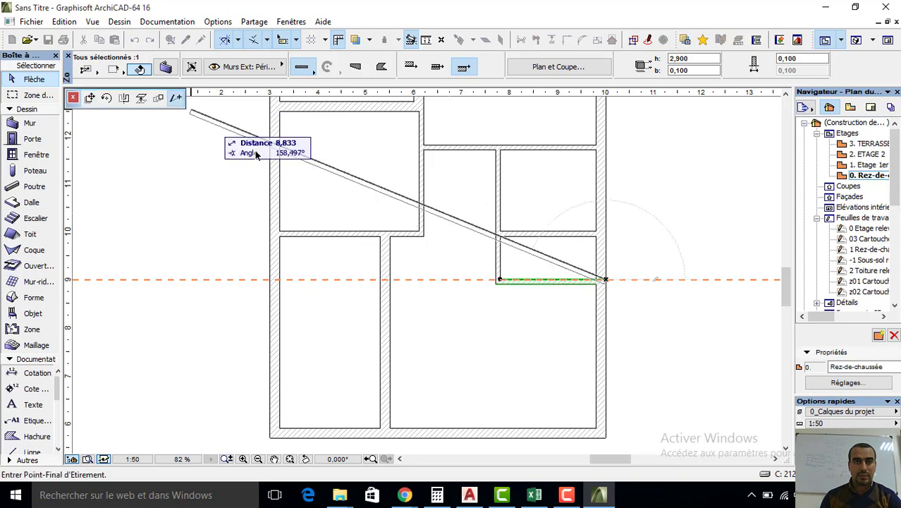
left_click(386, 279)
left_click(447, 338)
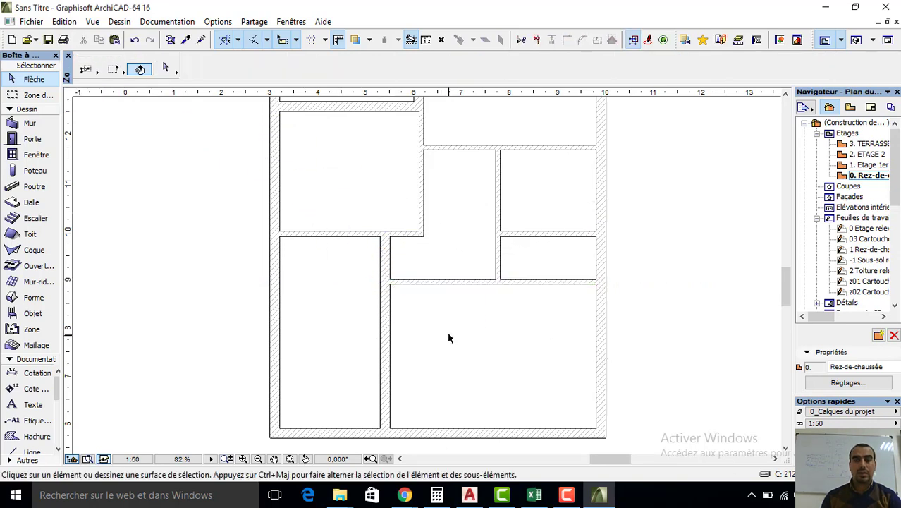
scroll(448, 338, "down", 2)
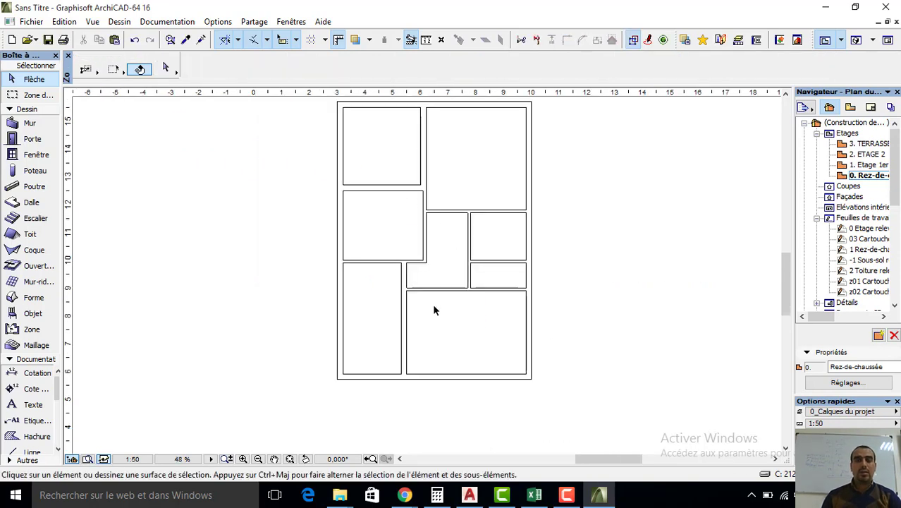
- In the default door settings, set frame thickness to 0,1 and Chambranle to Sans
left_click(29, 145)
key("ctrl+t")
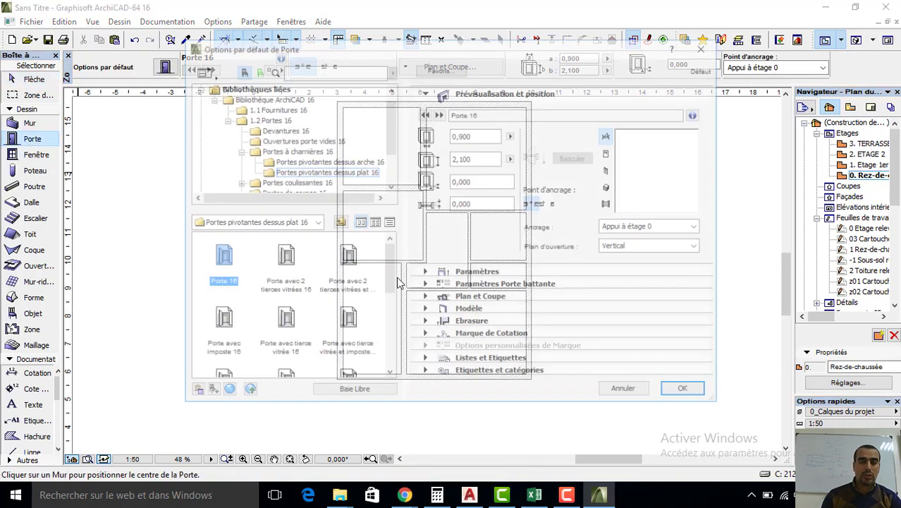
left_click(475, 135)
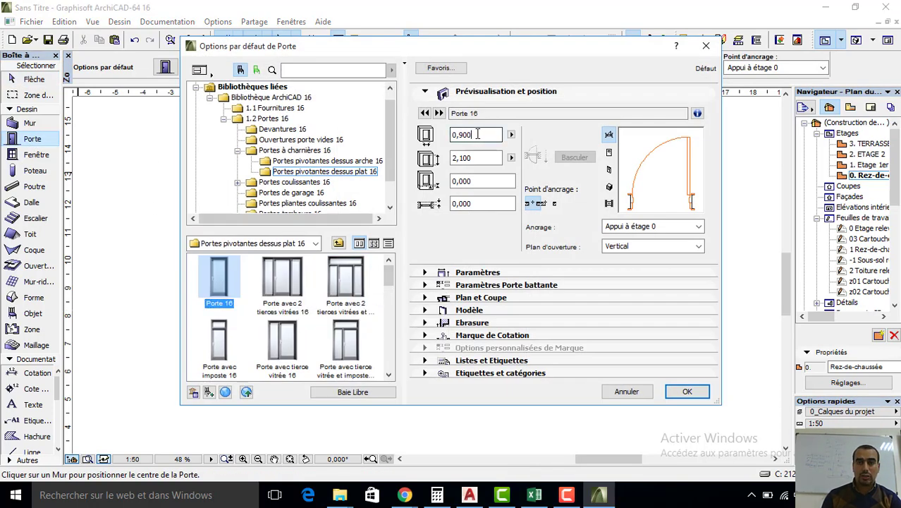
left_click(461, 277)
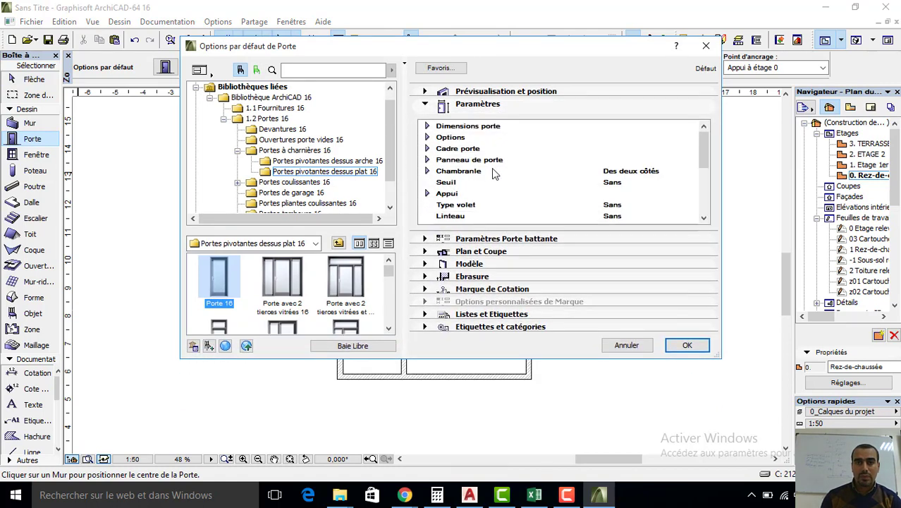
double_click(442, 150)
left_click(619, 186)
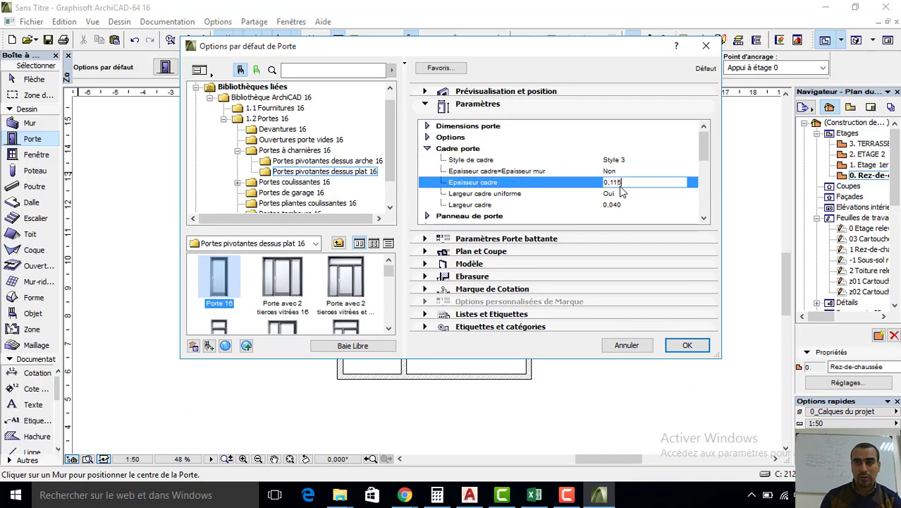
key("BackSpace")
key("BackSpace")
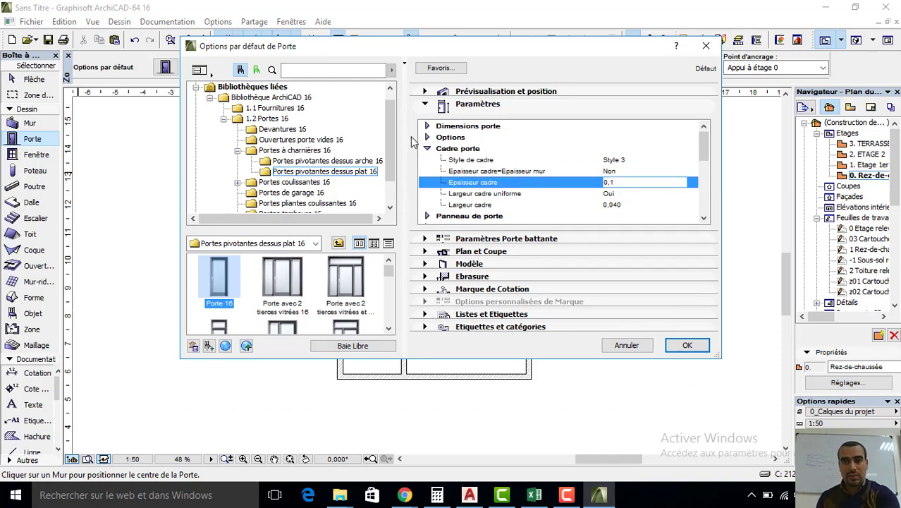
left_click(425, 148)
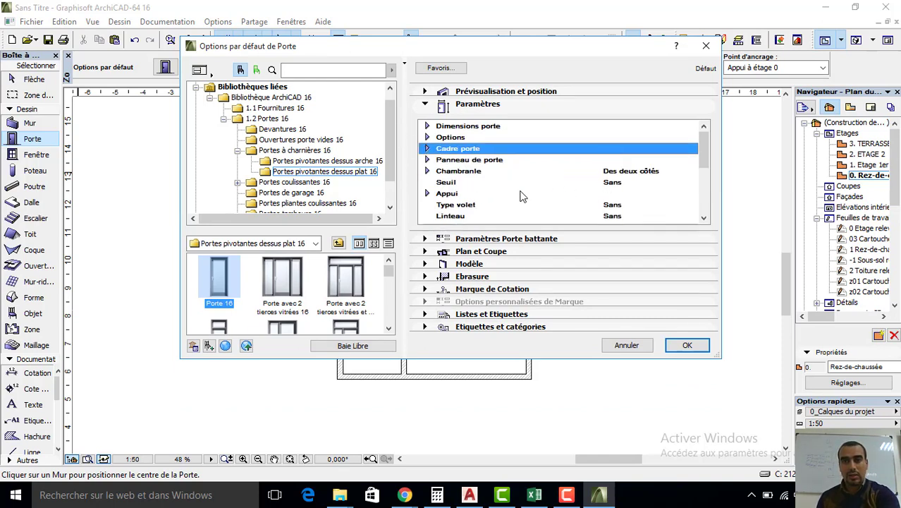
left_click(652, 174)
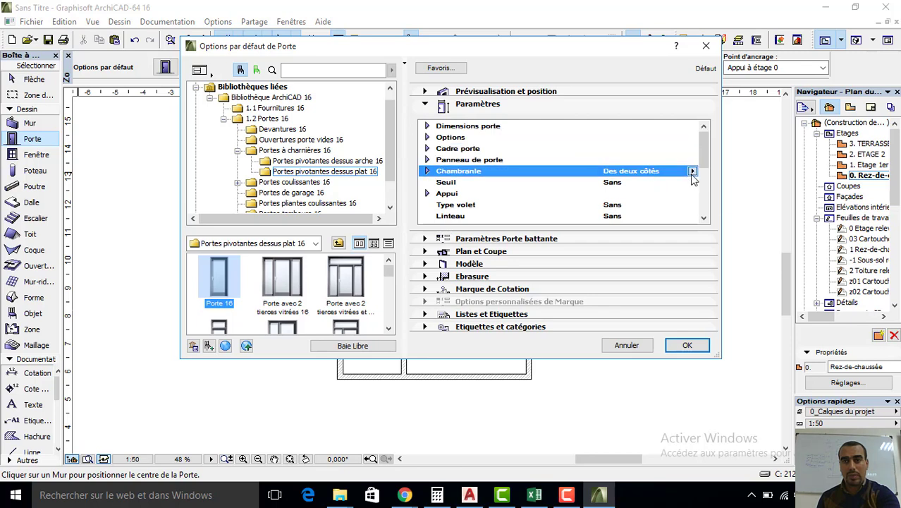
left_click(691, 171)
left_click(726, 170)
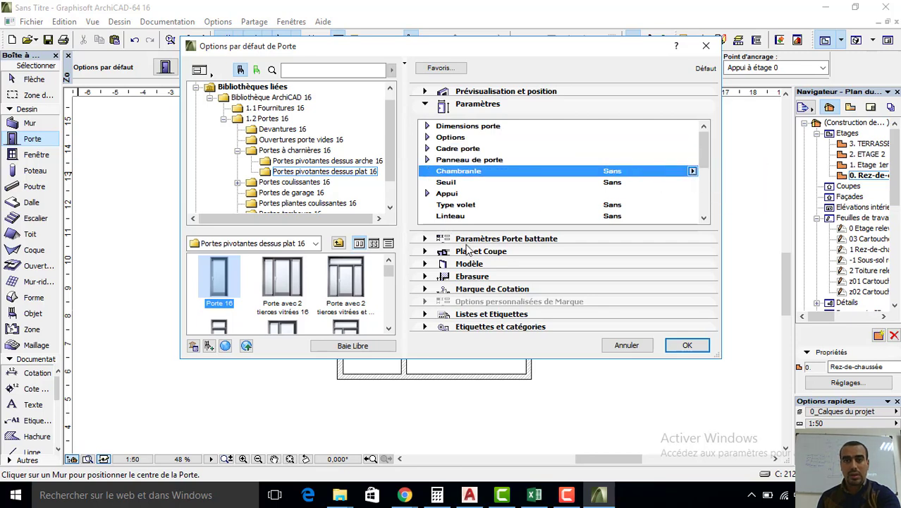
- Choose the Style 6 door leaf and Poignée 6 handle, and apply the door defaults
left_click(444, 240)
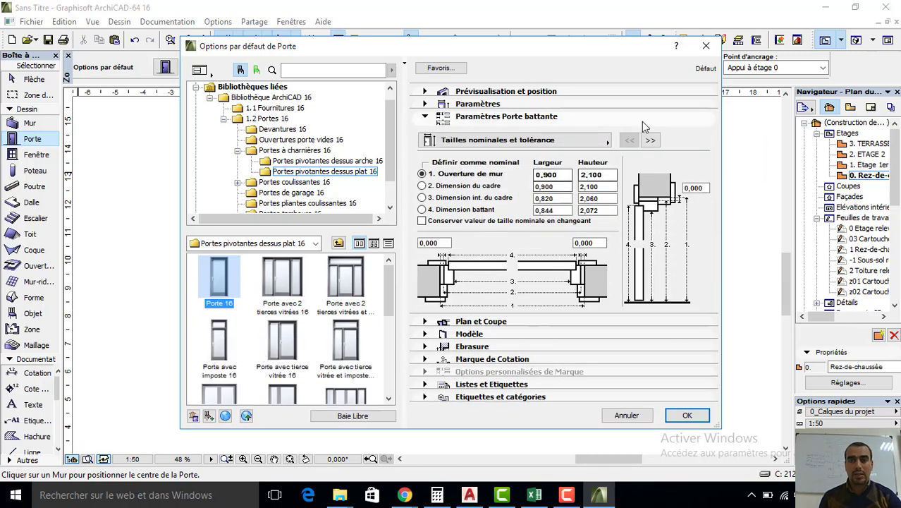
left_click(651, 140)
left_click(651, 140)
left_click(650, 141)
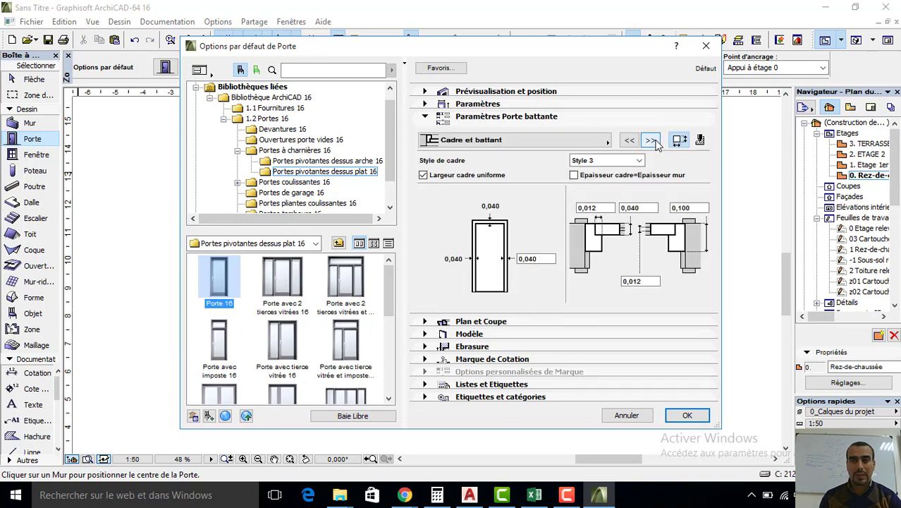
left_click(650, 140)
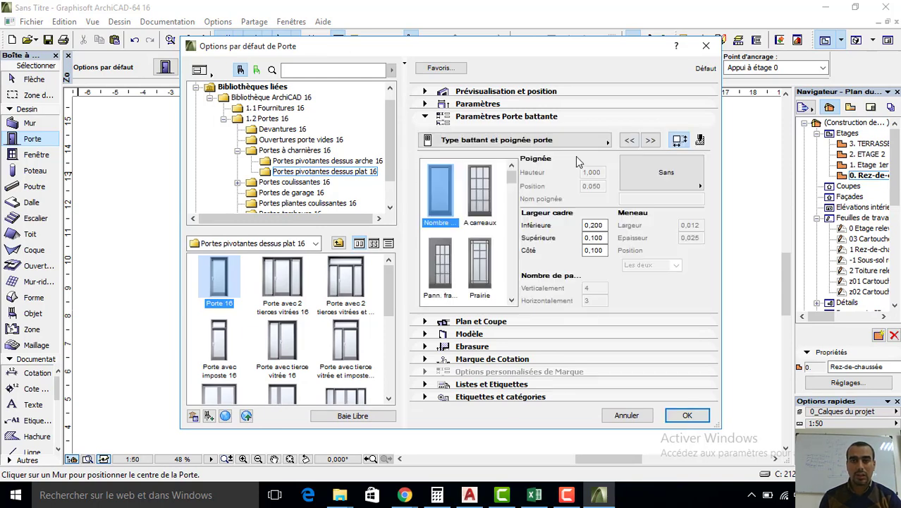
left_click(512, 301)
left_click(512, 301)
left_click(480, 267)
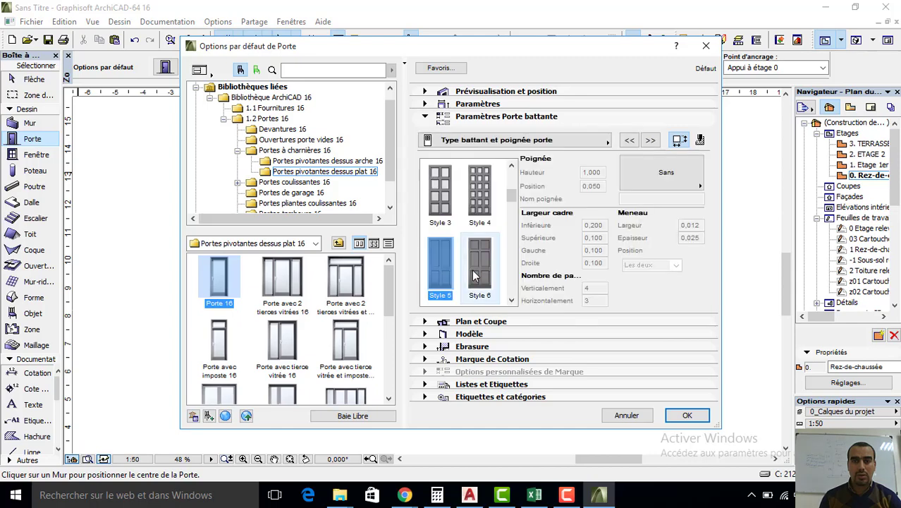
left_click(662, 176)
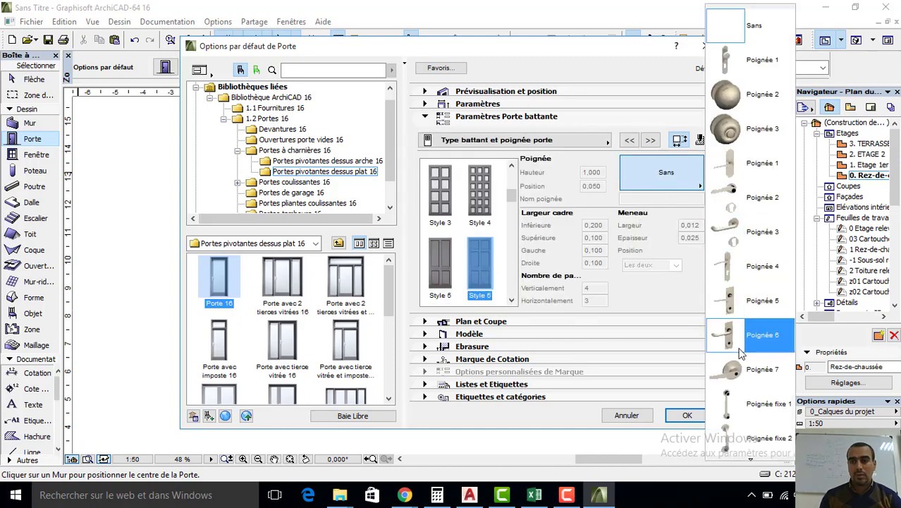
left_click(687, 416)
scroll(371, 376, "up", 1)
- Place doors in the bottom outer wall, the central room's left wall and the lower small right room
scroll(371, 376, "up", 3)
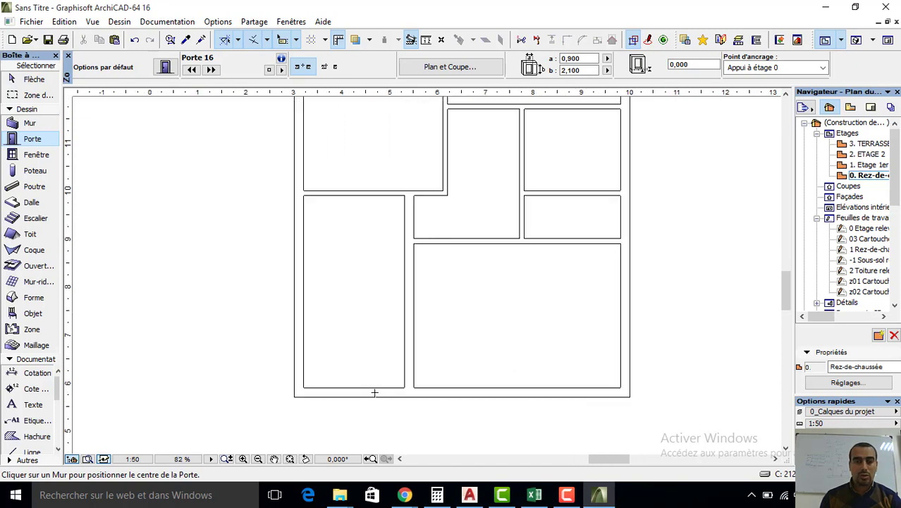
left_click(378, 390)
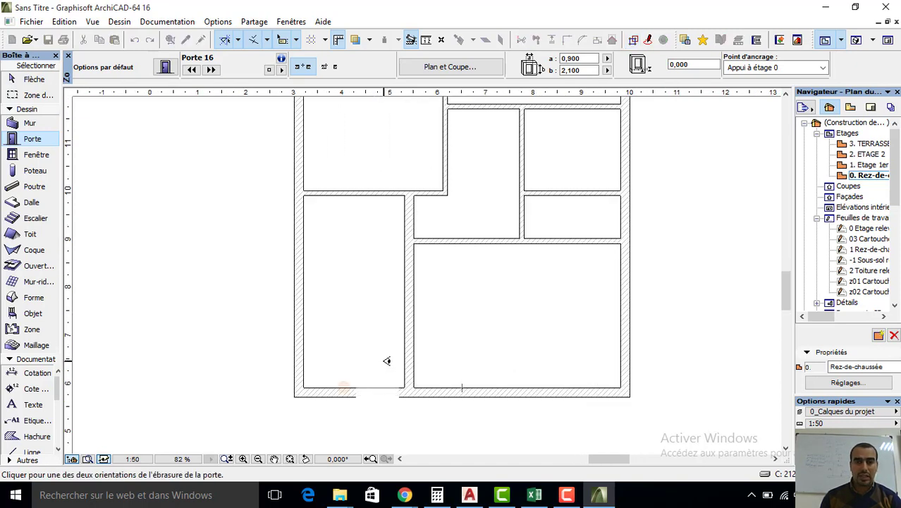
left_click(387, 361)
scroll(412, 205, "up", 2)
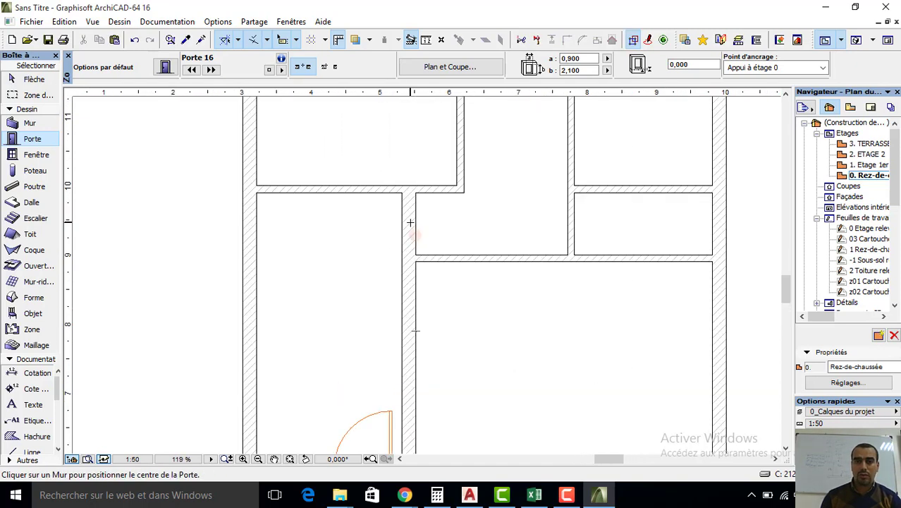
left_click(409, 222)
left_click(532, 216)
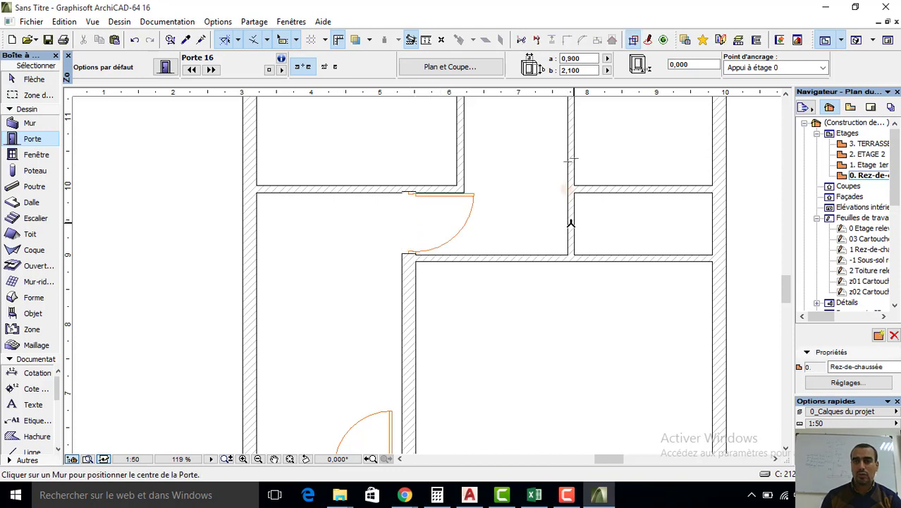
left_click(571, 223)
left_click(579, 174)
- Place doors into the upper right room, the upper corridor wall and the top-left room
middle_click_drag(576, 165, 573, 213)
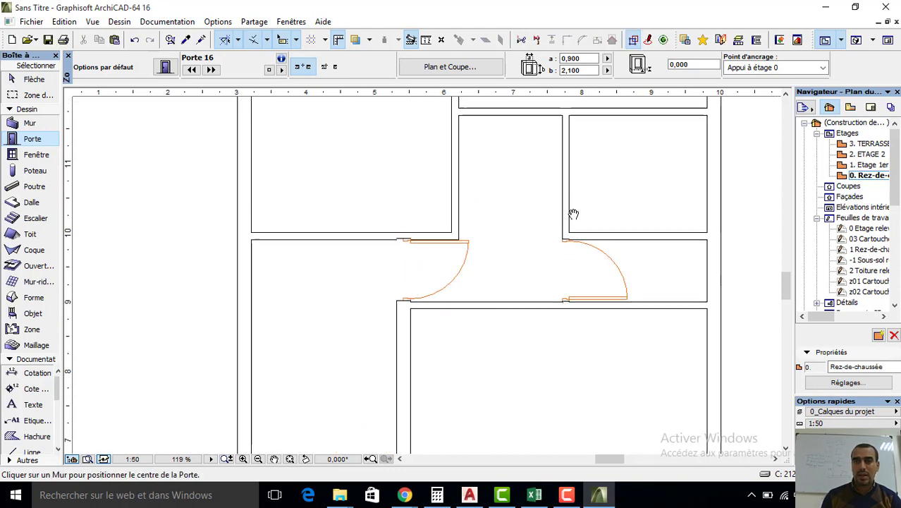
left_click(565, 149)
left_click(569, 124)
middle_click_drag(564, 122, 547, 157)
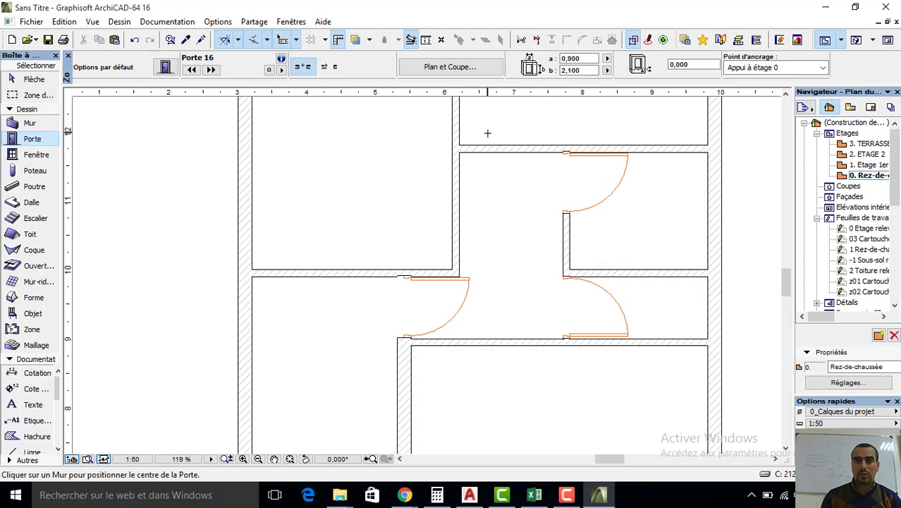
left_click(469, 123)
left_click(440, 226)
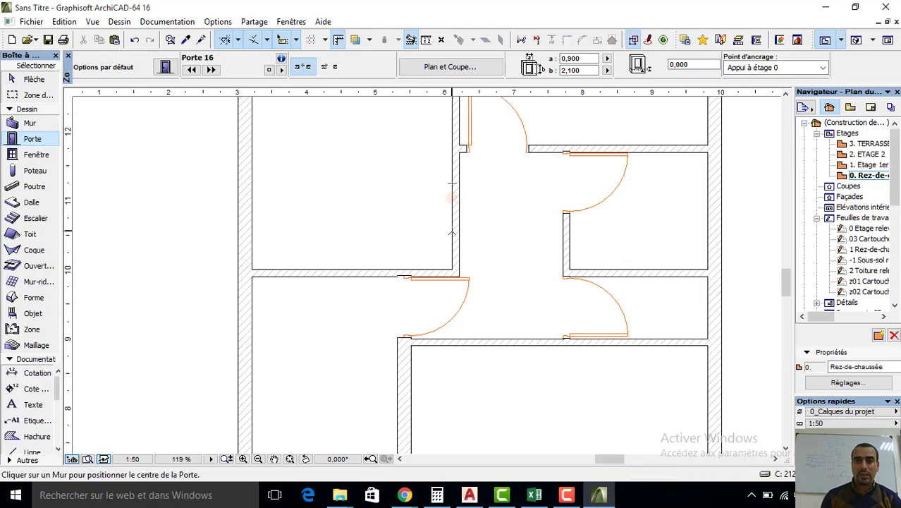
left_click(452, 231)
left_click(402, 207)
scroll(417, 125, "down", 2)
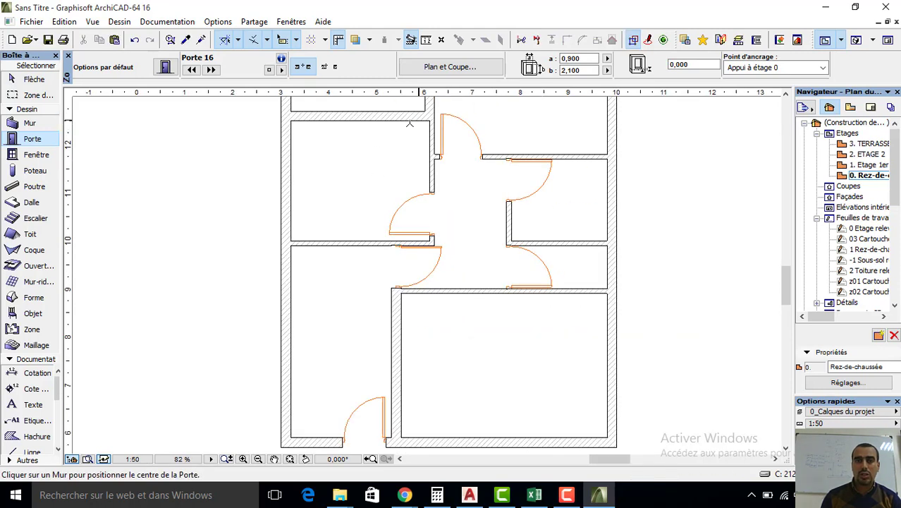
left_click(410, 123)
left_click(412, 134)
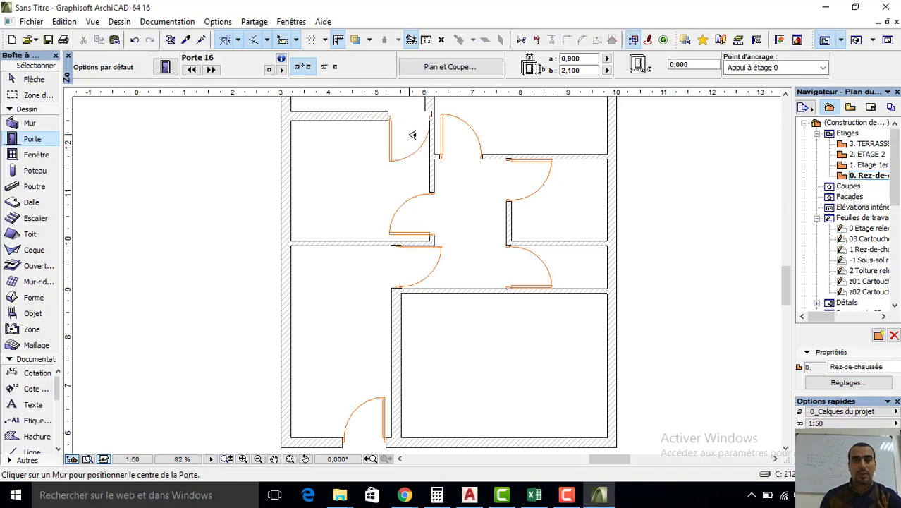
key("Escape")
scroll(434, 155, "up", 5)
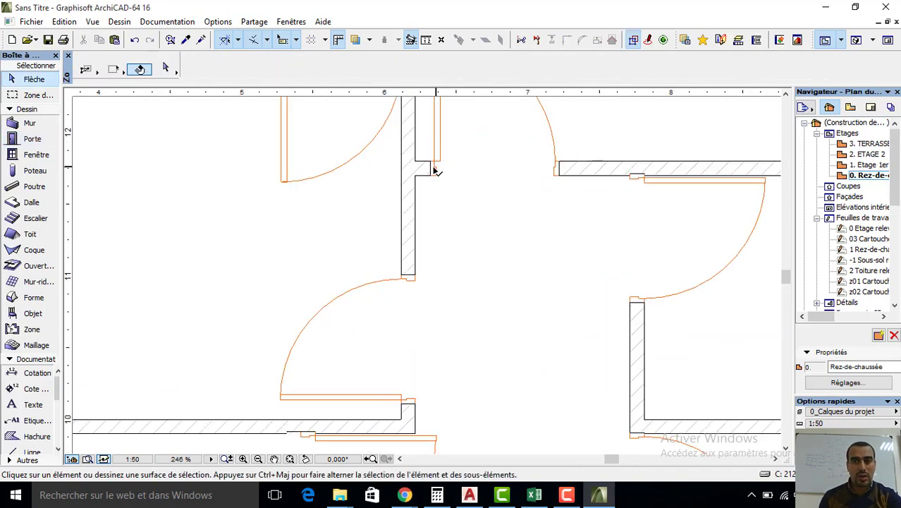
- Move the top-wall door into the right-hand wall opening of the upper-right room
left_click(432, 167)
left_click(434, 168)
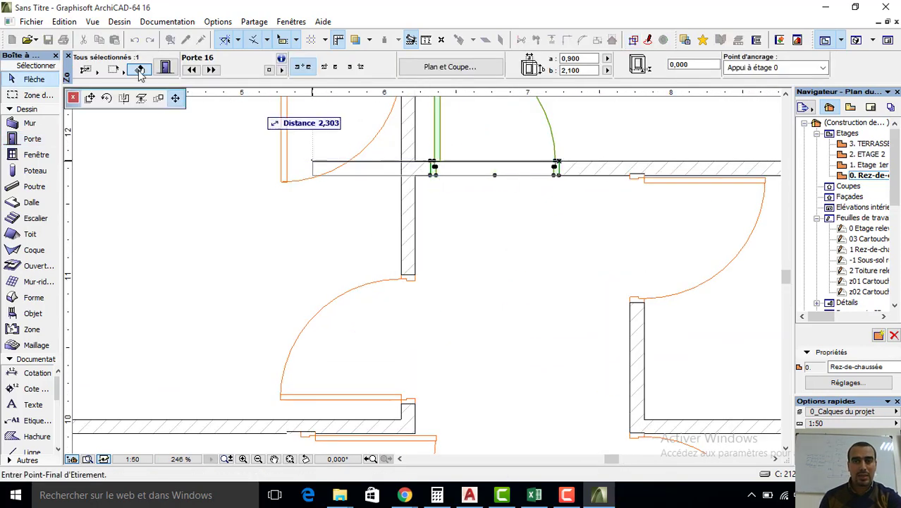
left_click(89, 98)
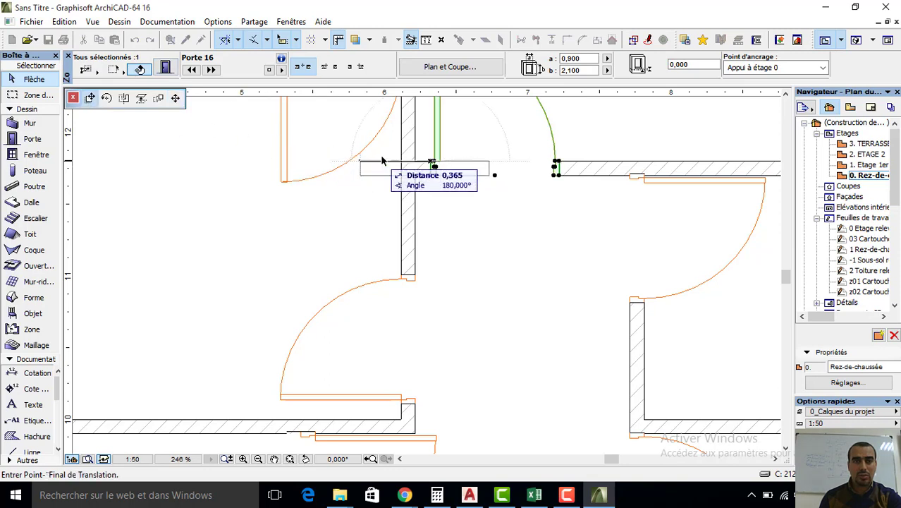
left_click(416, 164)
left_click(458, 167)
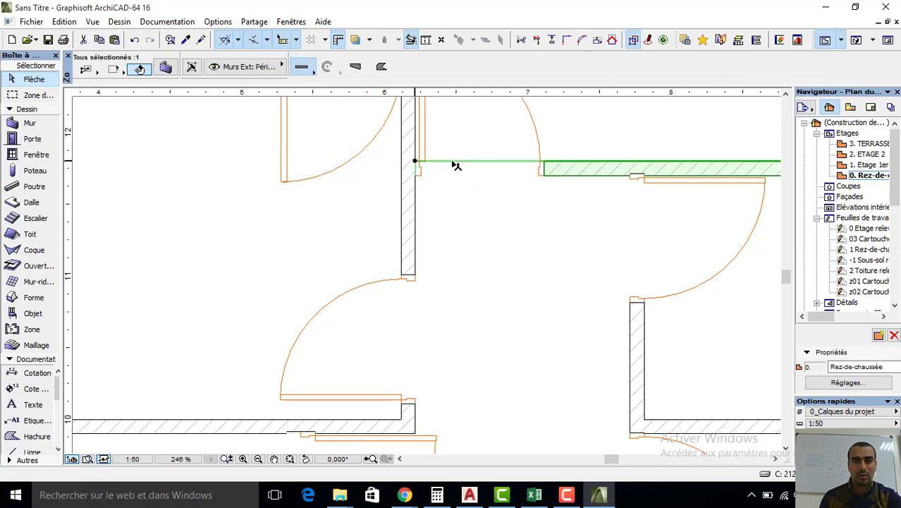
left_click(420, 168)
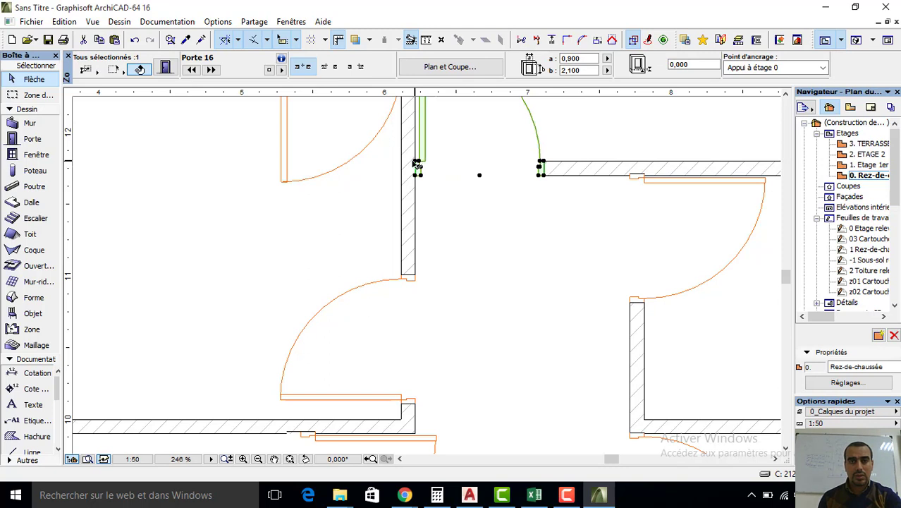
left_click(418, 164)
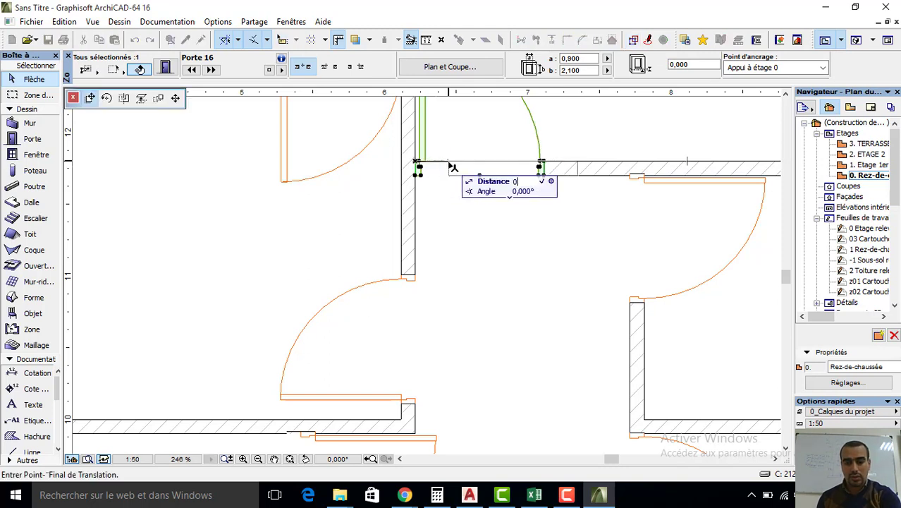
left_click(634, 180)
scroll(621, 178, "down", 3)
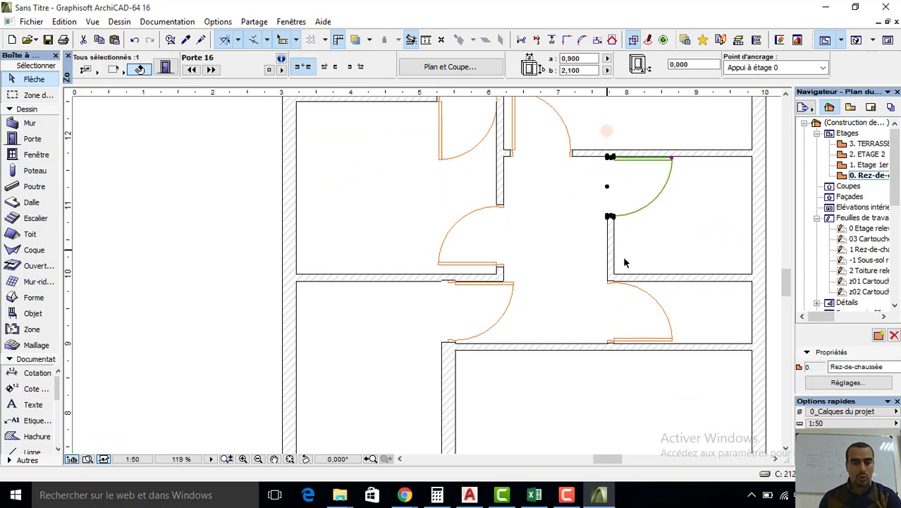
- Mirror-copy the door into the lower opening and set the door width to 0,800
left_click(612, 341)
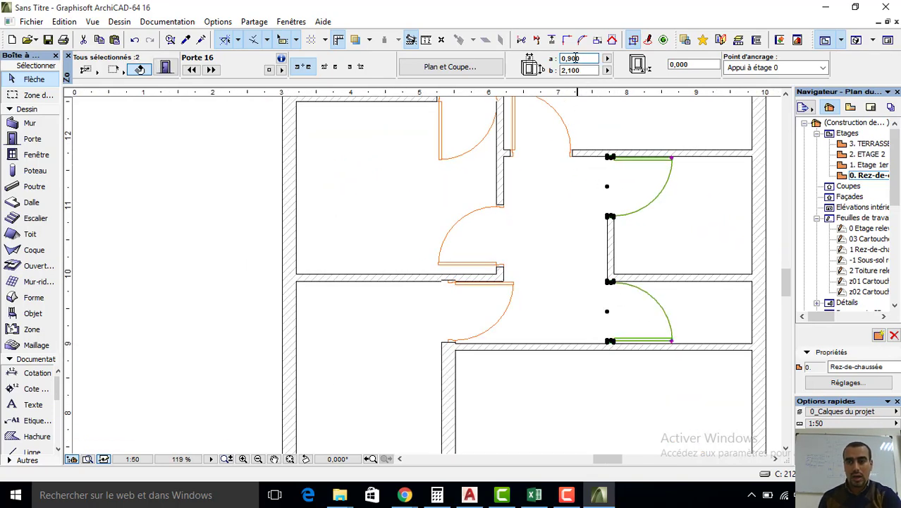
type("0,28")
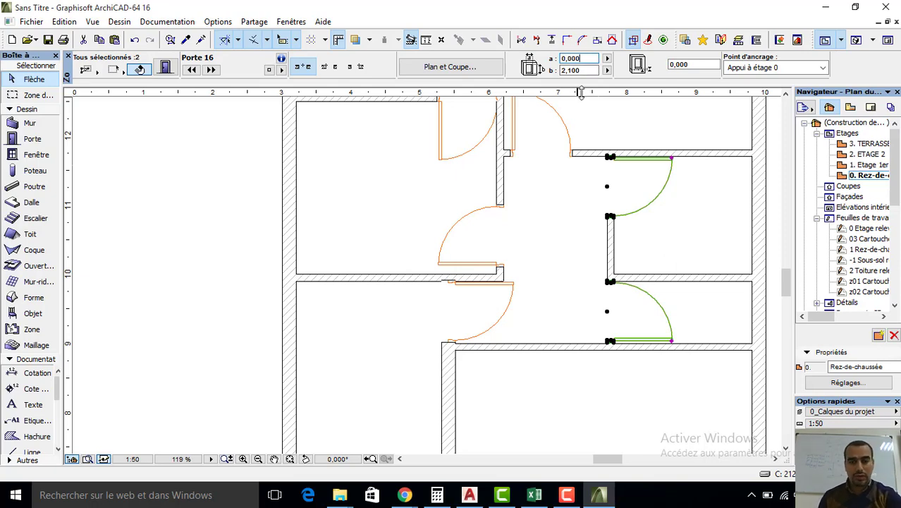
key("Return")
key("BackSpace")
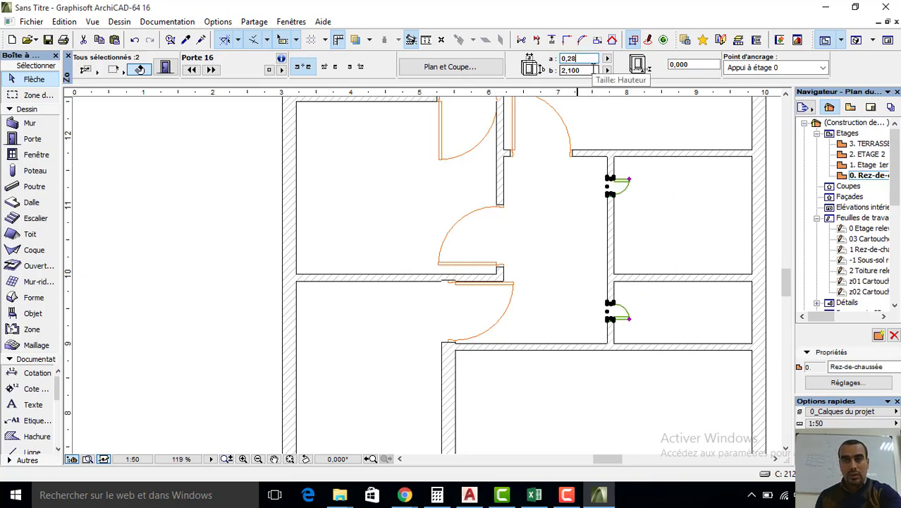
type("8")
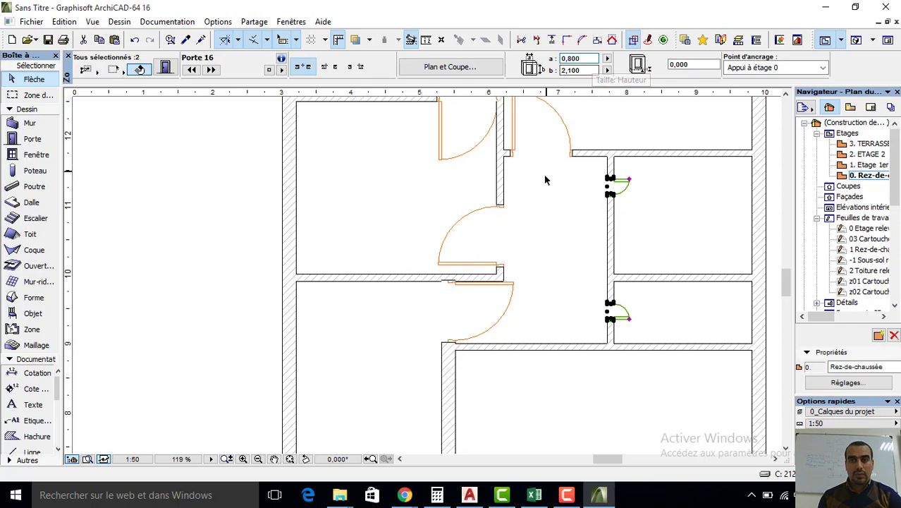
key("Return")
- Nudge the upper-right door flush with the wall edge
scroll(617, 156, "up", 3)
scroll(619, 158, "up", 3)
left_click(613, 166)
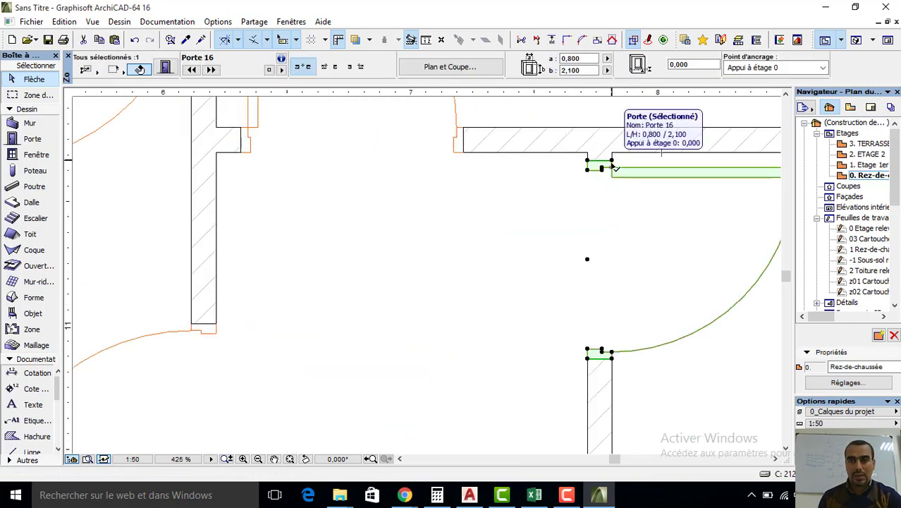
left_click(613, 167)
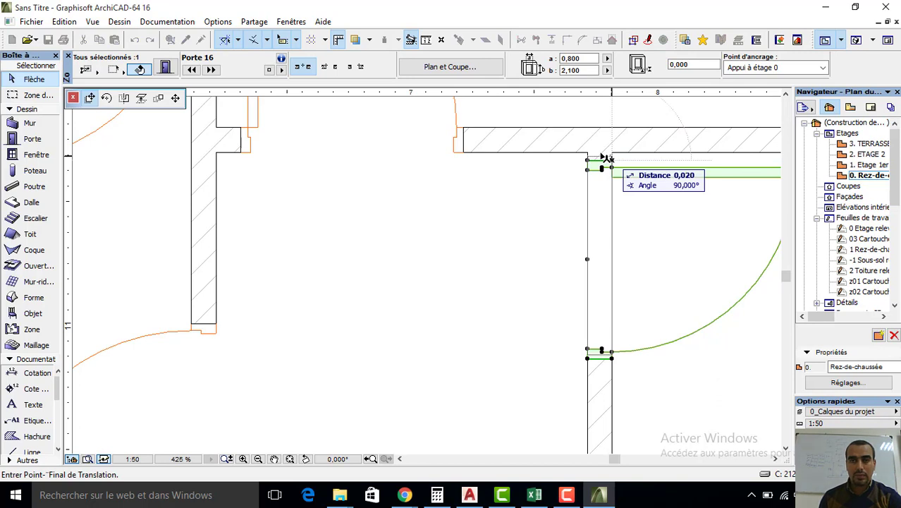
left_click(611, 154)
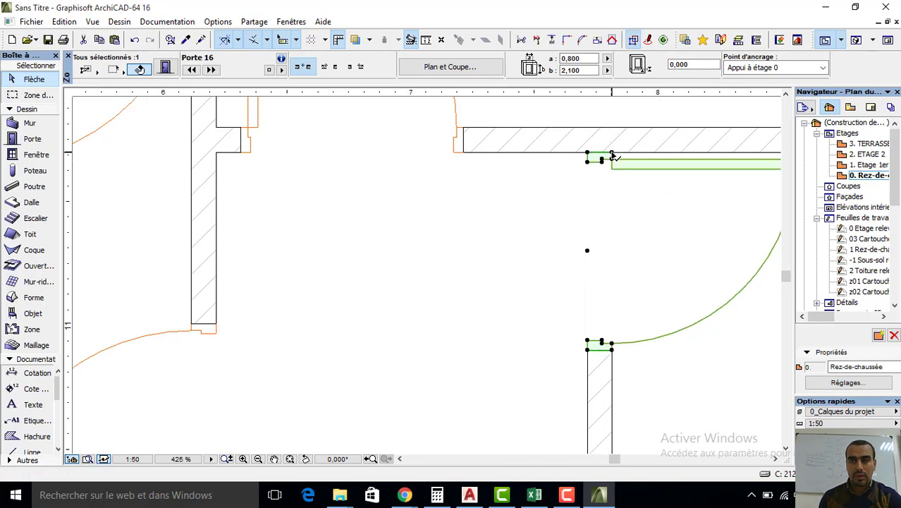
left_click(613, 156)
type("0,")
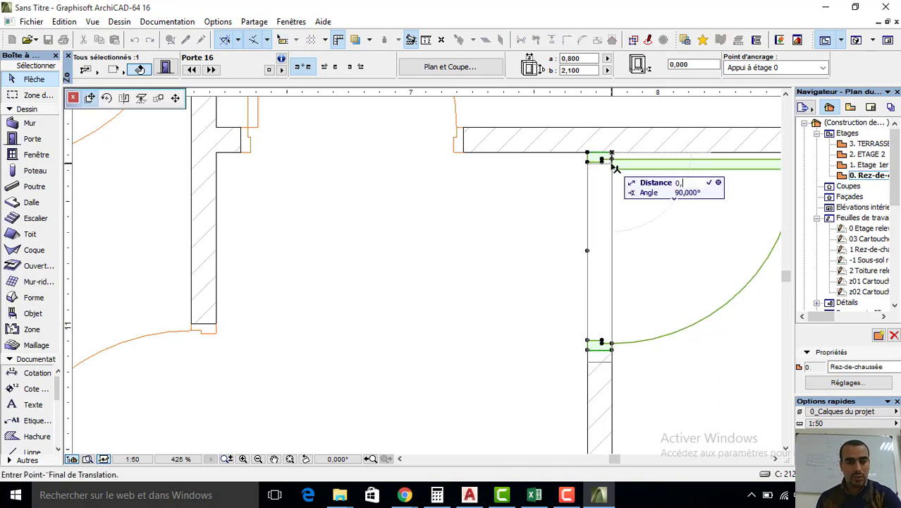
key("Return")
- Drop the lower-right door slightly lower so it sits on the wall
scroll(612, 167, "down", 2)
scroll(613, 169, "down", 2)
scroll(534, 312, "down", 1)
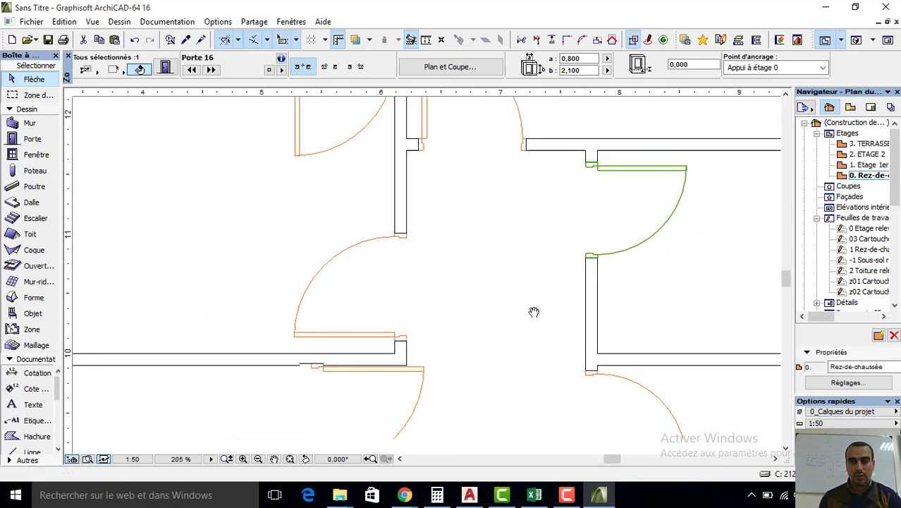
scroll(534, 311, "up", 1)
scroll(539, 388, "up", 1)
left_click(547, 323)
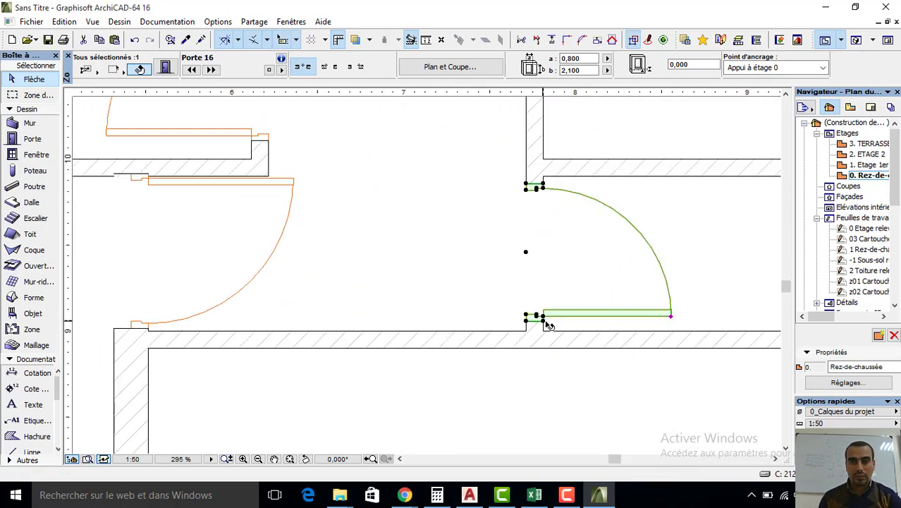
left_click(547, 323)
left_click(544, 328)
key("Escape")
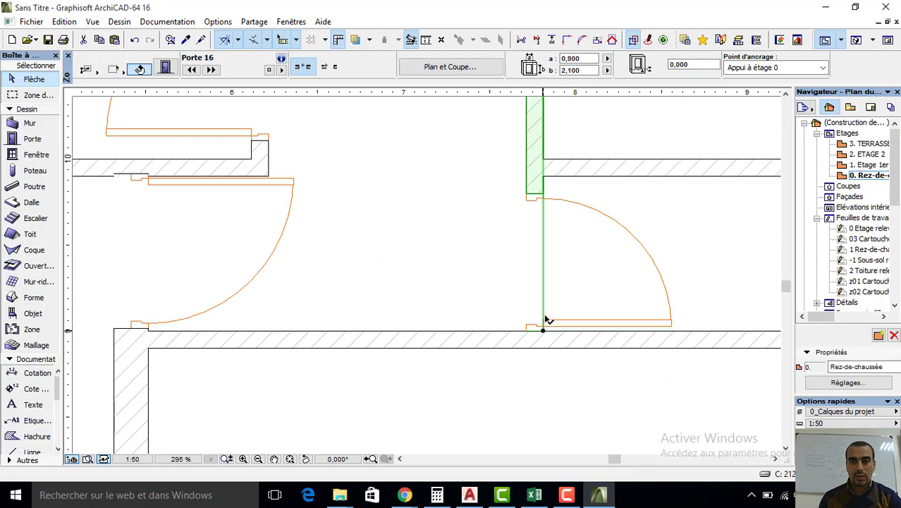
left_click(535, 333)
key("Escape")
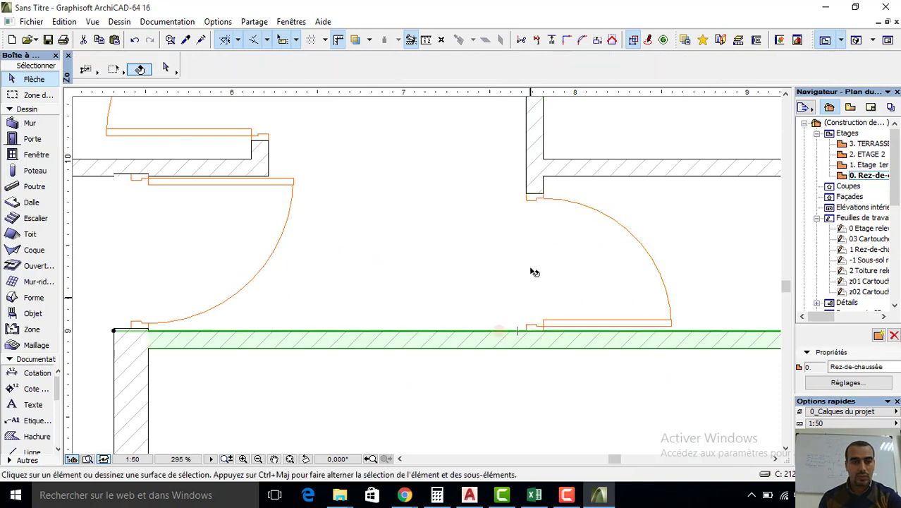
- Reposition the upper-right door once more
left_click(534, 198)
left_click(544, 198)
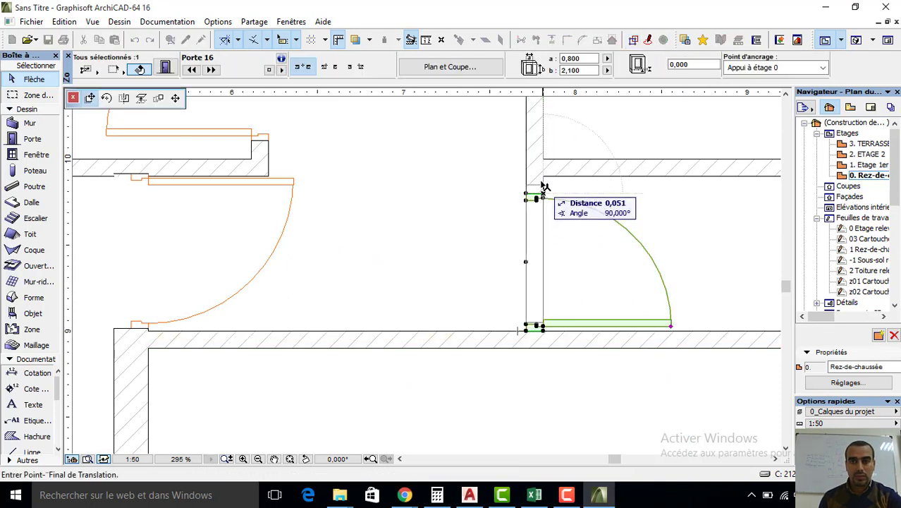
type("0")
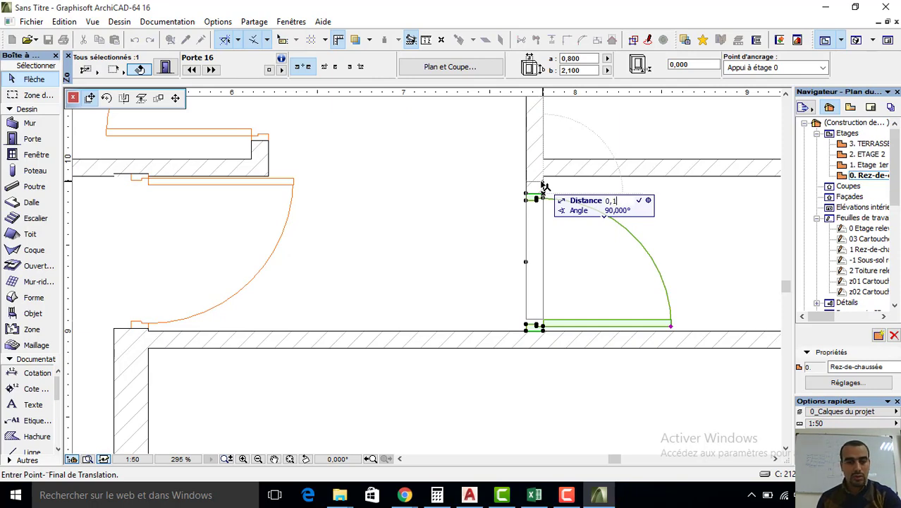
key("Return")
- Move the upper-left door down onto its wall
scroll(270, 157, "down", 1)
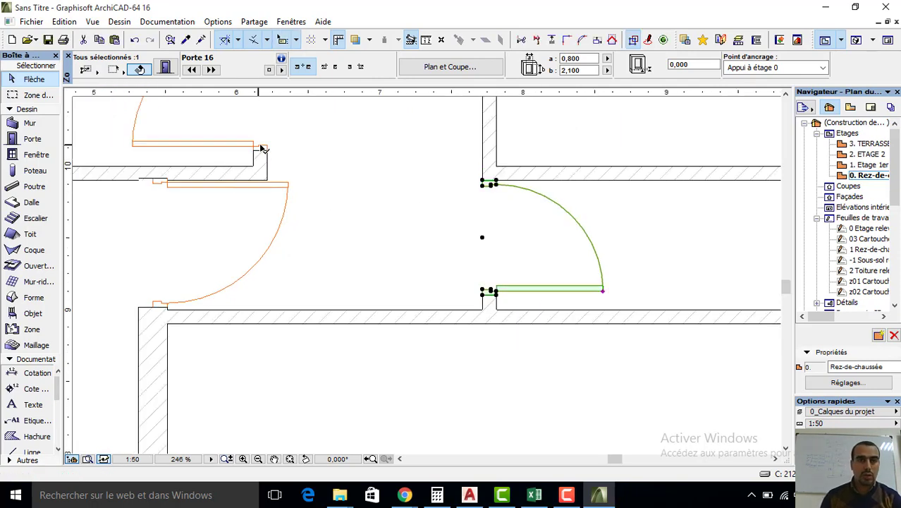
left_click(262, 148)
left_click(254, 150)
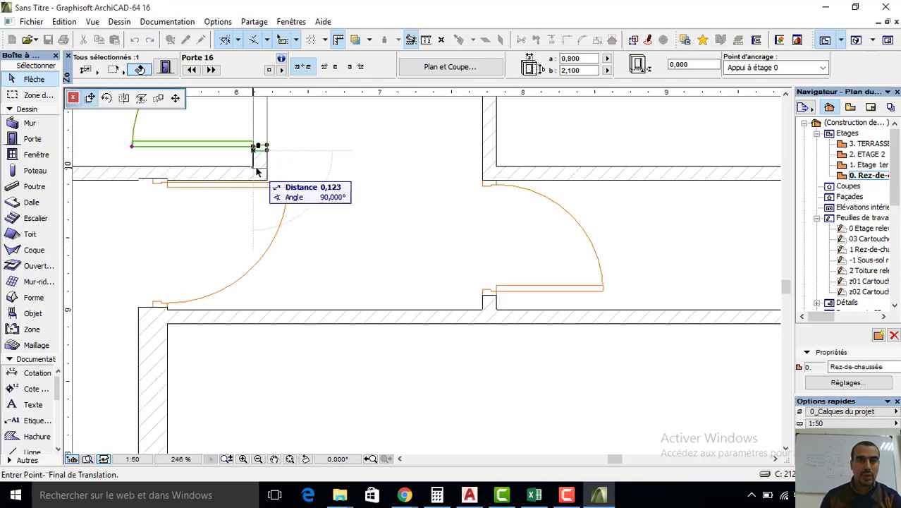
left_click(254, 166)
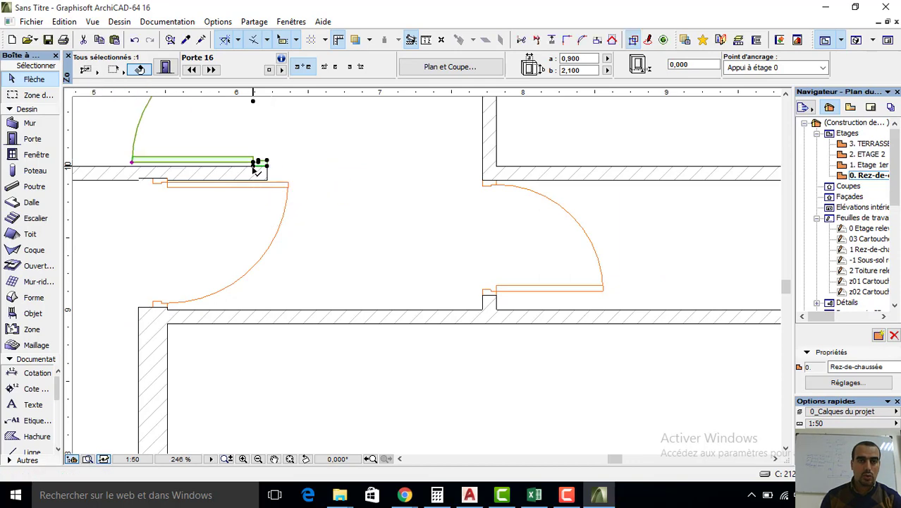
left_click(253, 163)
type("0")
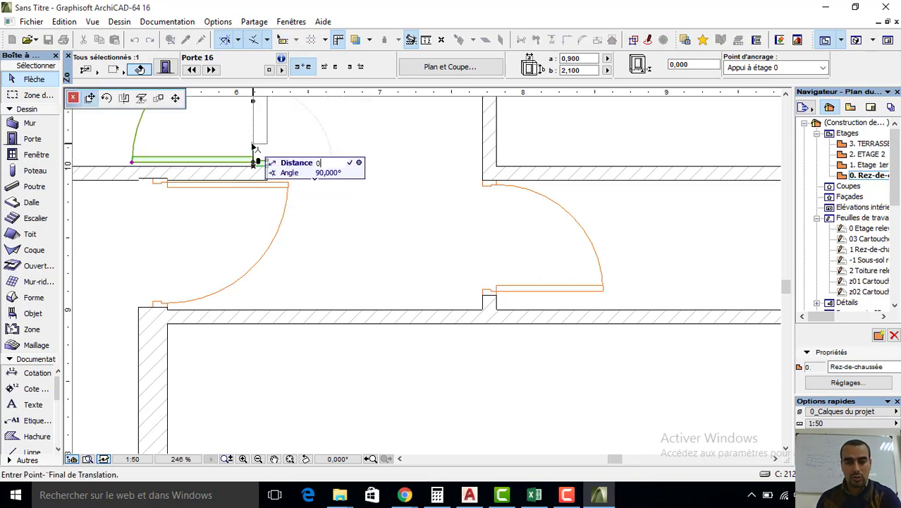
- Nudge the door in the lower wall down to line up with the wall
left_click(156, 309)
scroll(168, 312, "up", 2)
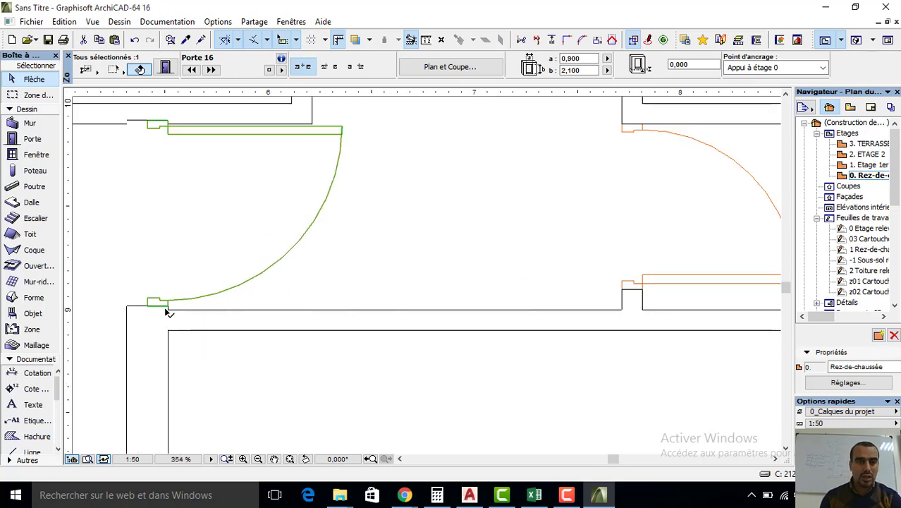
left_click_drag(169, 308, 169, 313)
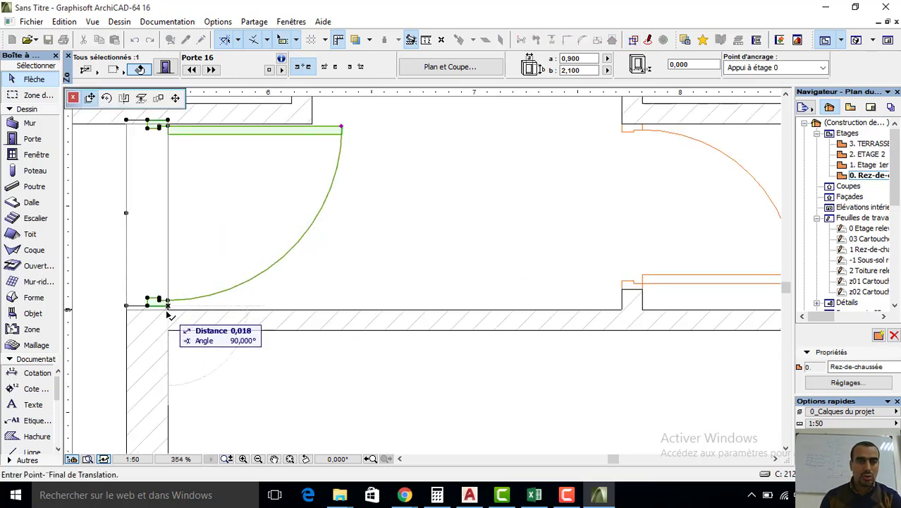
left_click(384, 266)
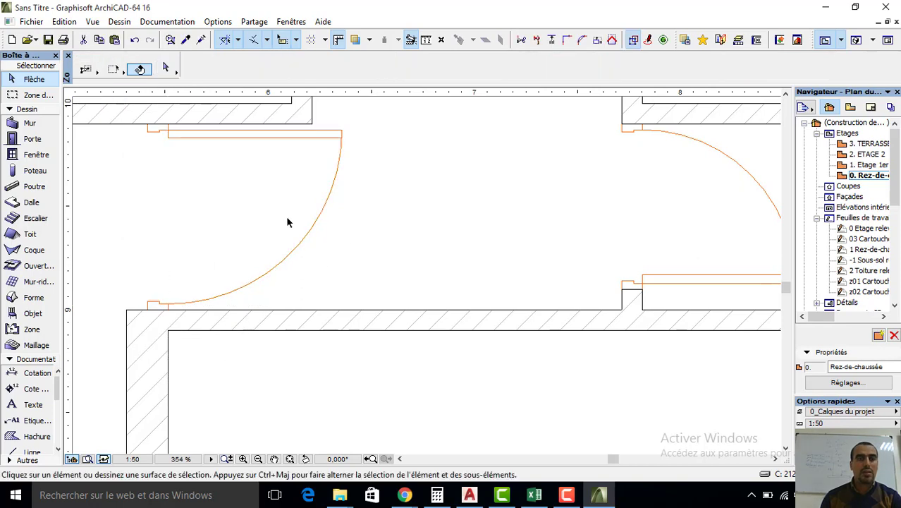
scroll(288, 220, "down", 4)
- Mirror the upper-left door to swing the other way and shift it left into its opening
mouse_move(297, 312)
middle_mouse_down()
mouse_move(291, 246)
mouse_move(317, 323)
middle_mouse_up()
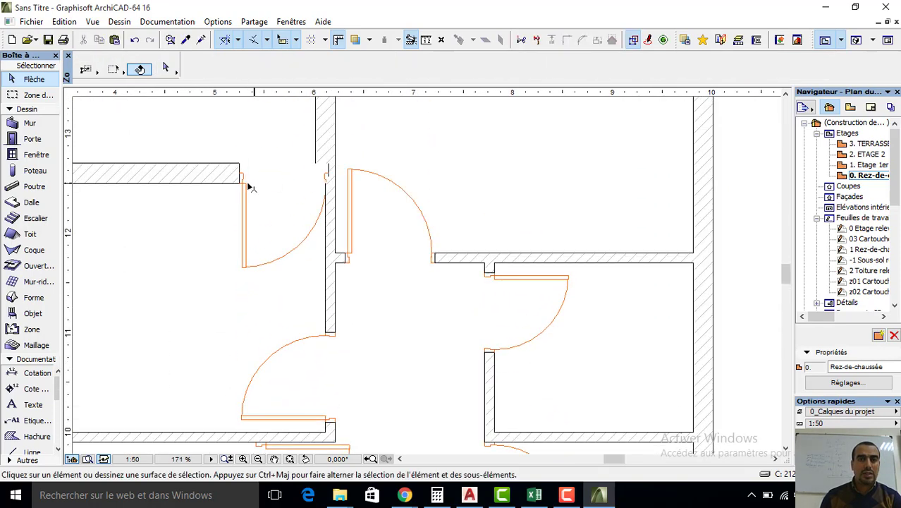
left_click(242, 182)
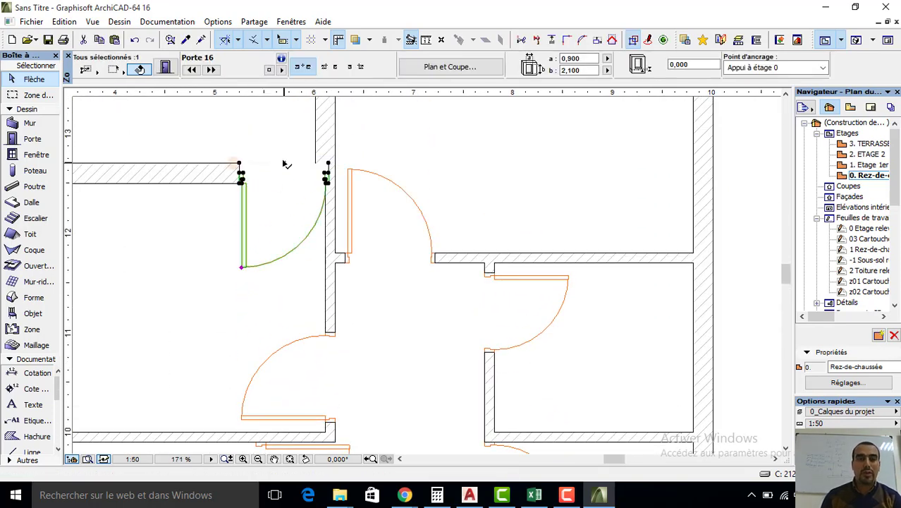
left_click(284, 164)
left_click(124, 98)
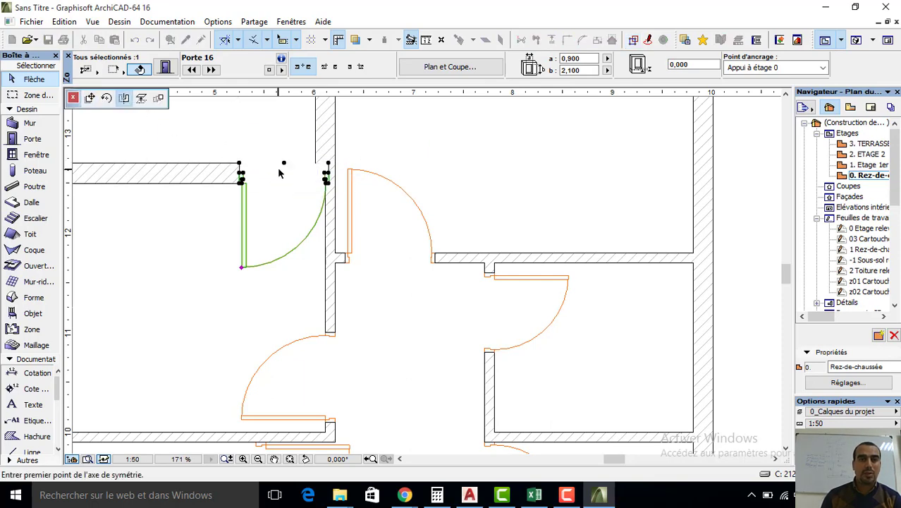
left_click(284, 164)
left_click(271, 222)
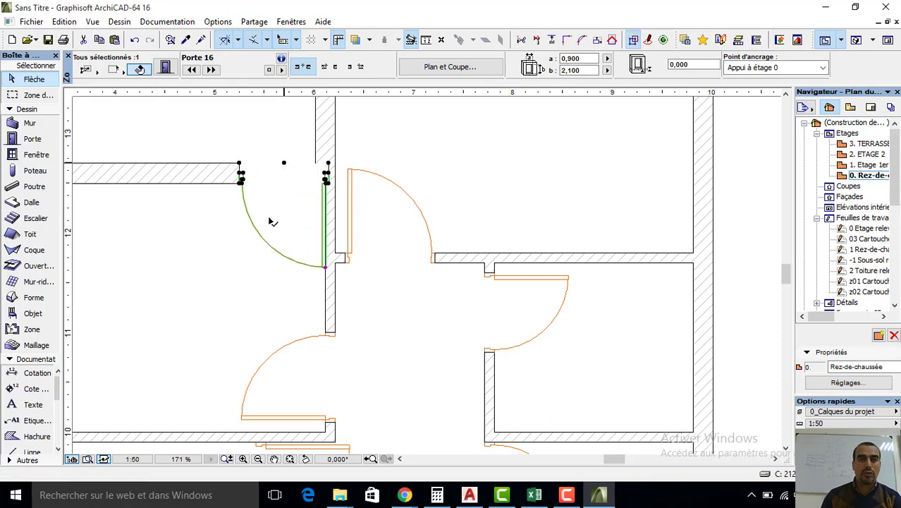
left_click(329, 165)
left_click(315, 165)
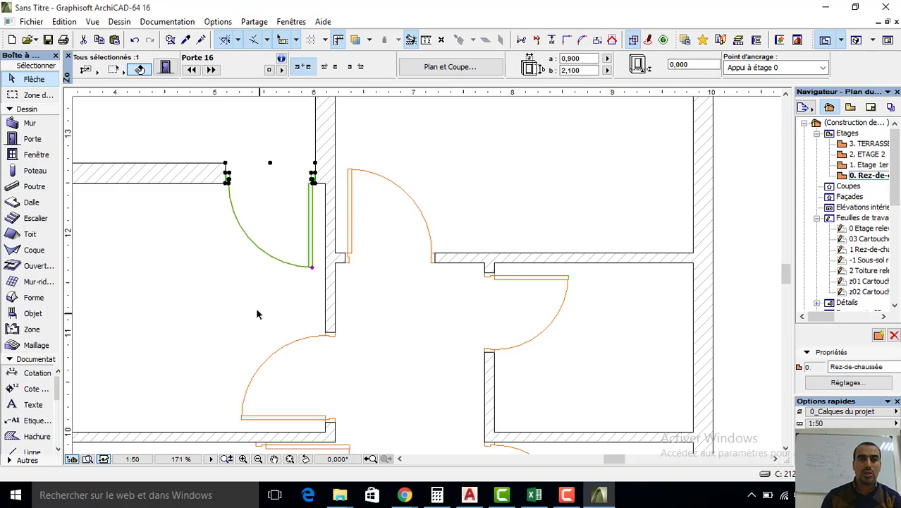
left_click(250, 289)
- Shift the bottom entrance door slightly right so it sits flush against the wall end
scroll(282, 304, "down", 3)
scroll(279, 360, "up", 1)
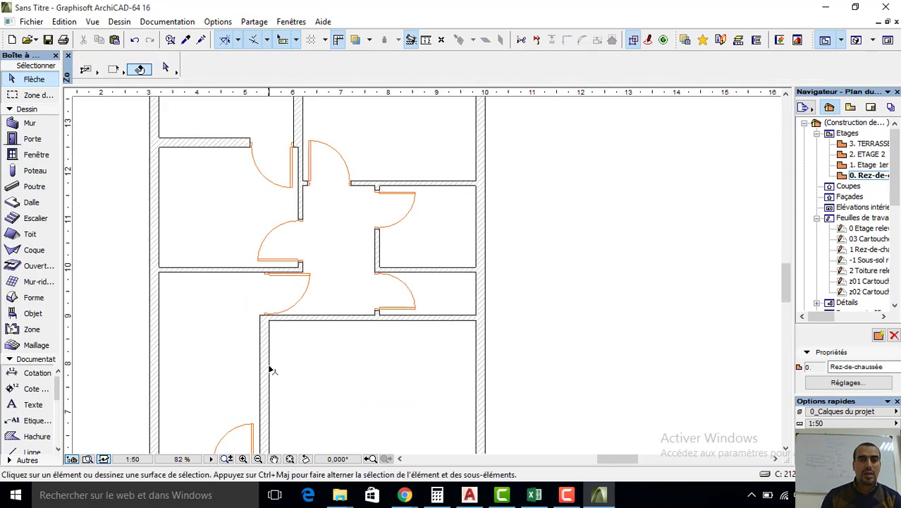
scroll(273, 370, "up", 1)
left_click(284, 380)
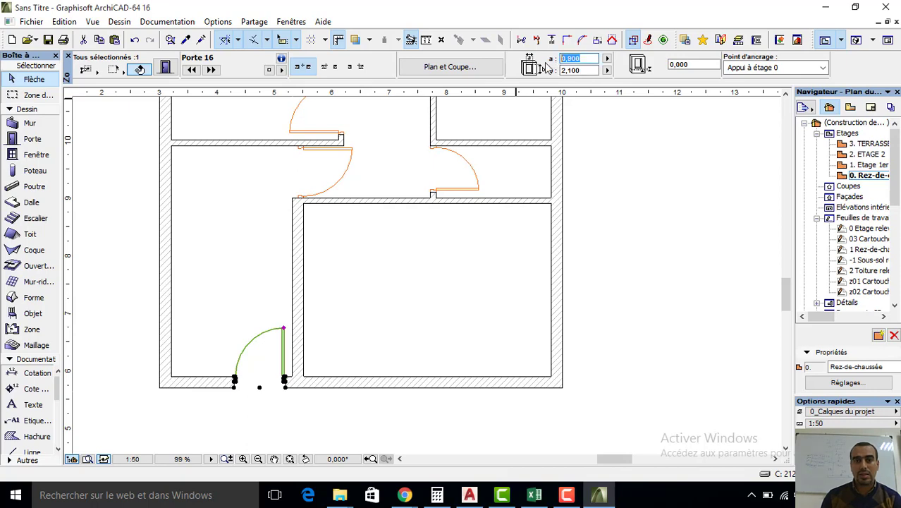
scroll(290, 344, "up", 3)
scroll(290, 346, "up", 4)
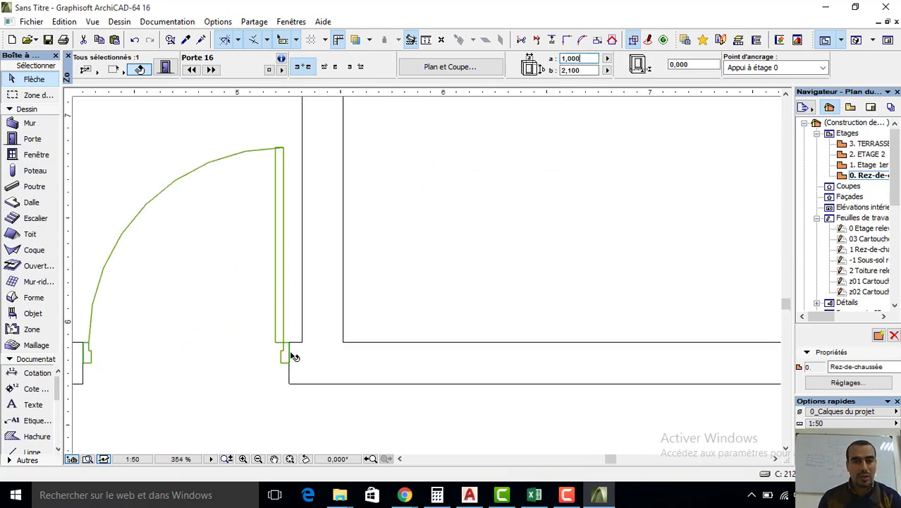
left_click_drag(290, 346, 303, 345)
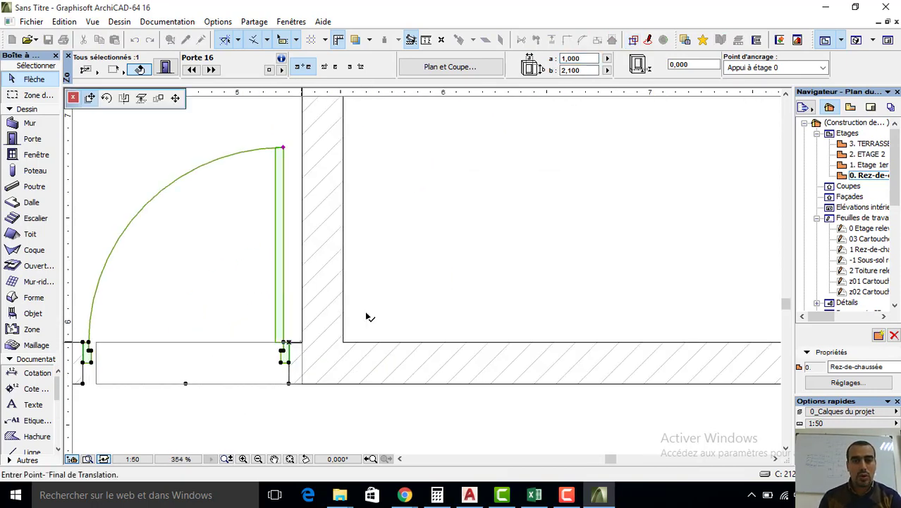
left_click(406, 300)
scroll(388, 289, "down", 4)
scroll(379, 285, "down", 2)
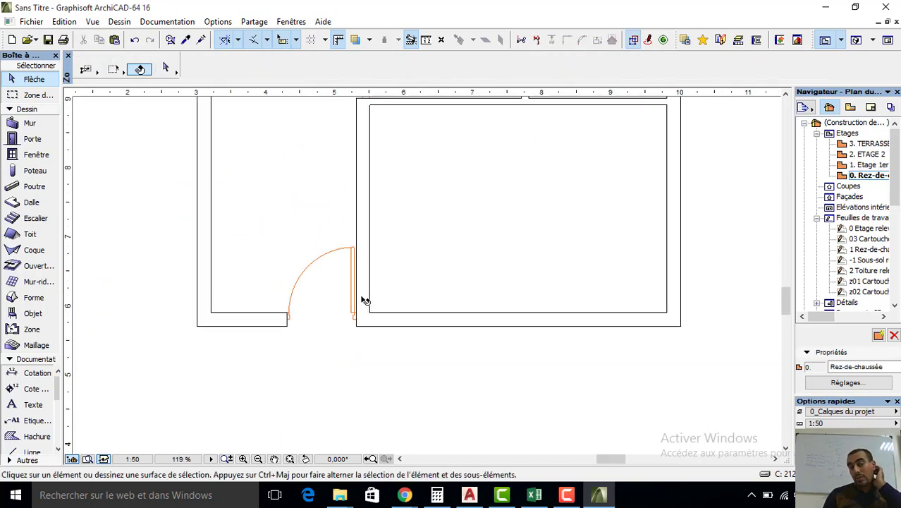
scroll(362, 302, "down", 2)
middle_click_drag(412, 265, 413, 376)
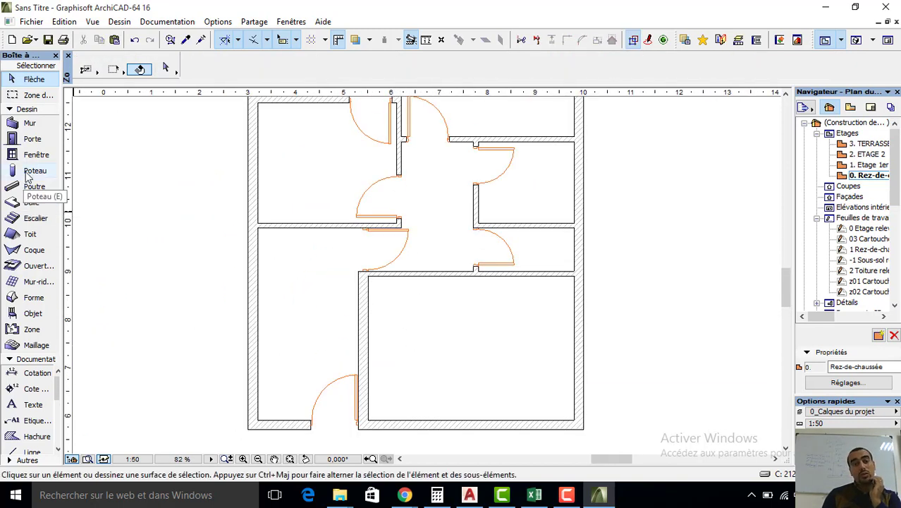
- Place an 'Ouverture porte rectangulaire 16' empty opening, 2,300 high, in the corridor wall
left_click(30, 141)
key("ctrl+t")
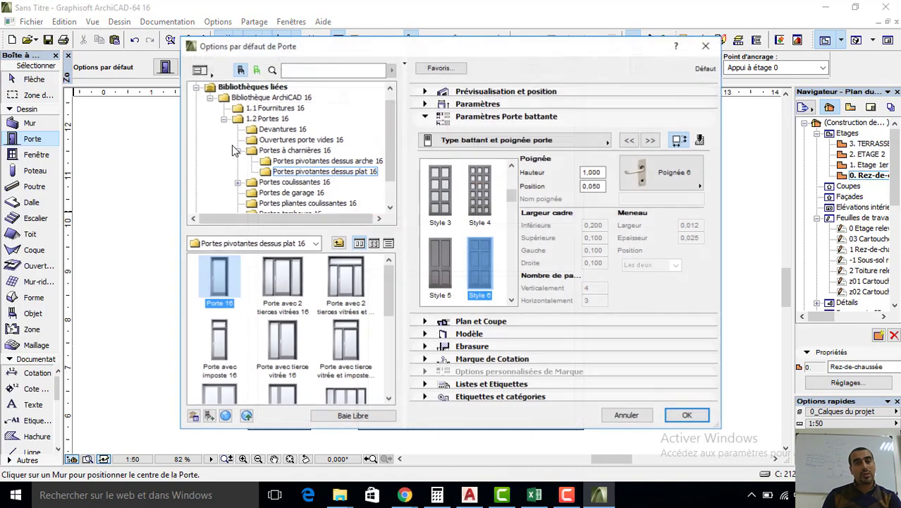
left_click(276, 140)
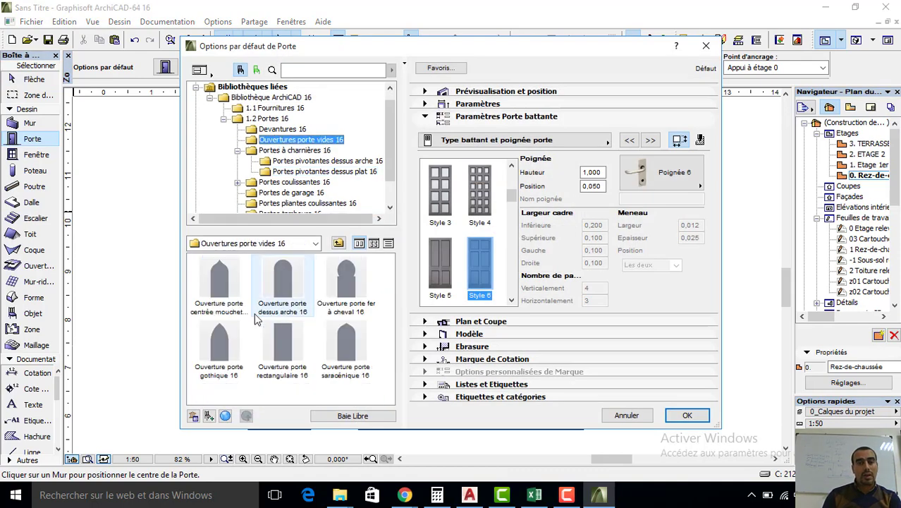
left_click(283, 343)
left_click(477, 92)
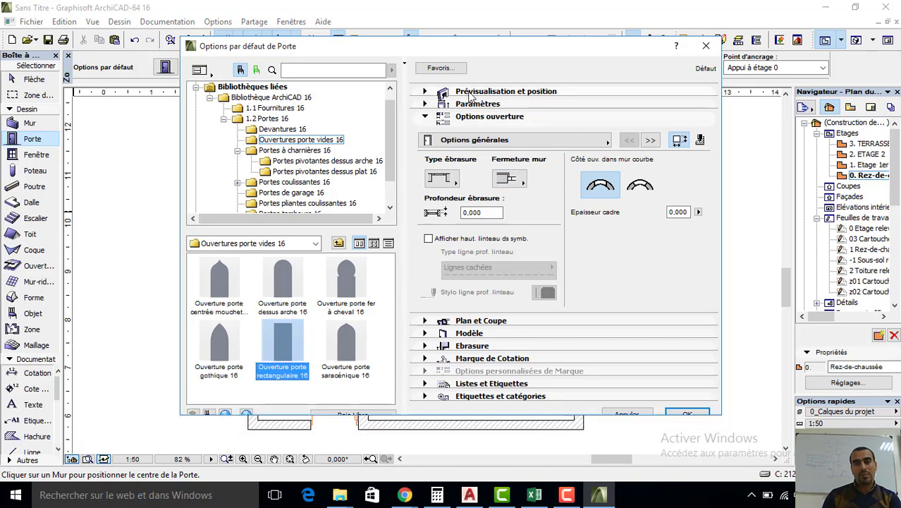
left_click(479, 159)
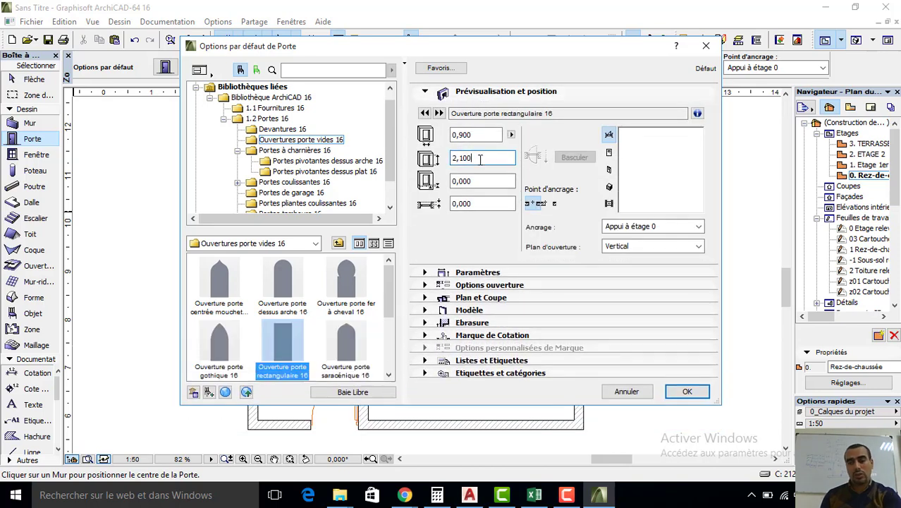
key("BackSpace")
key("BackSpace")
type("3")
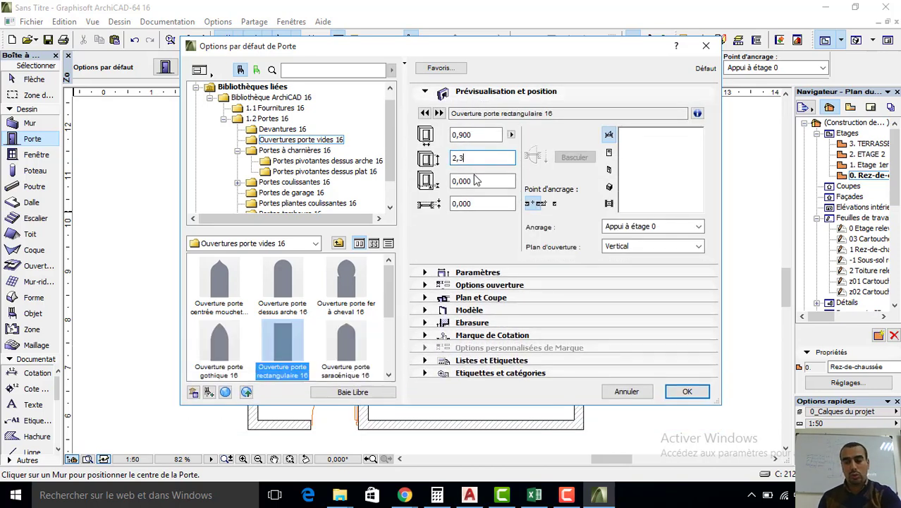
key("Return")
left_click(427, 269)
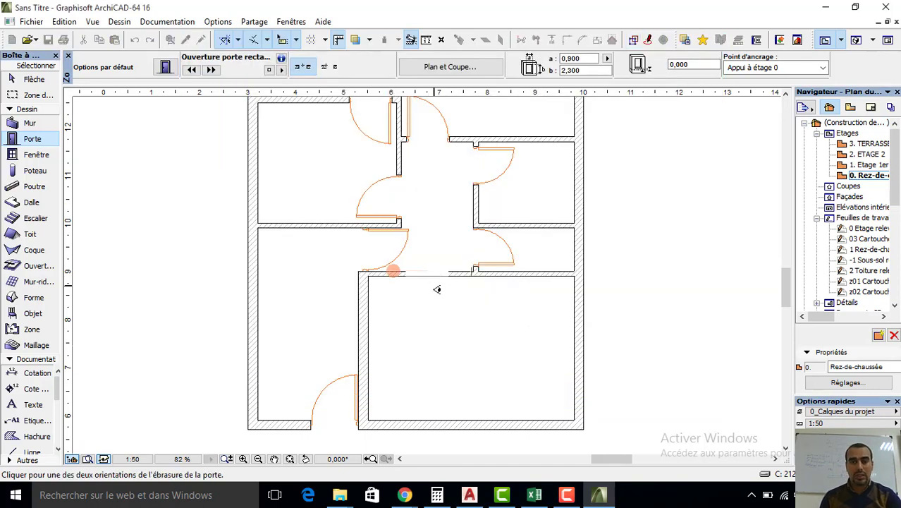
- Stretch the opening to about 1,419 wide, extending its edge to the wall corner
scroll(424, 274, "up", 3)
key("Escape")
left_click(472, 277)
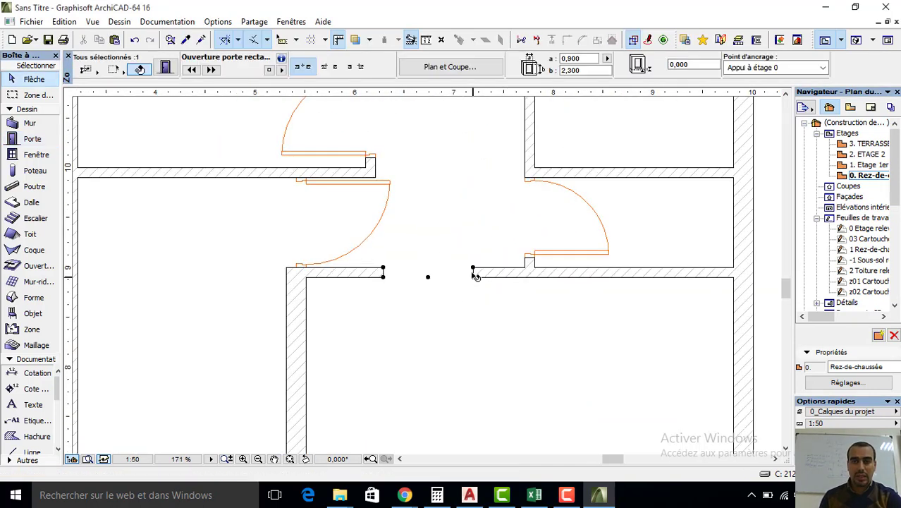
left_click(474, 270)
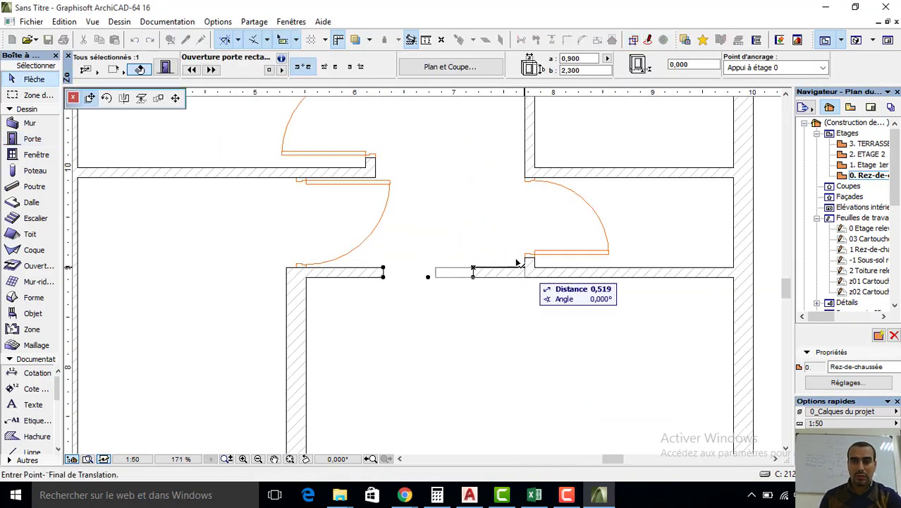
left_click(174, 98)
left_click(528, 268)
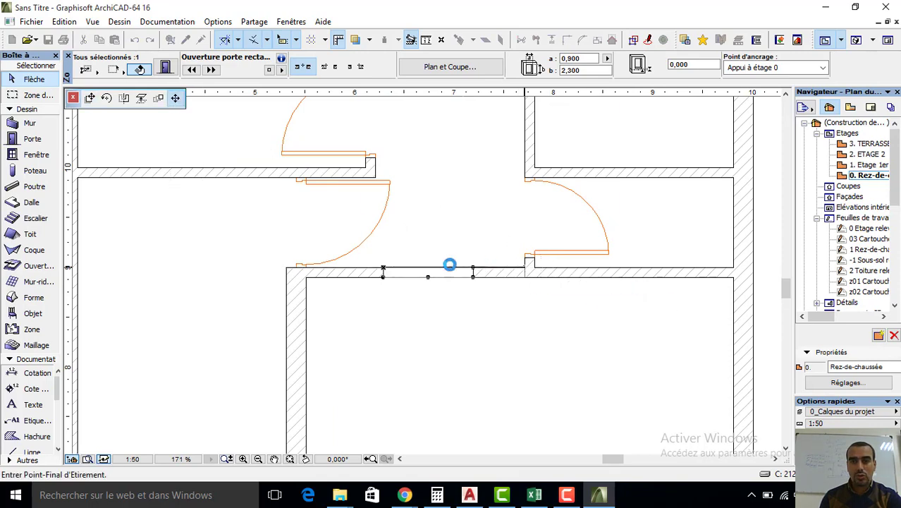
left_click(383, 269)
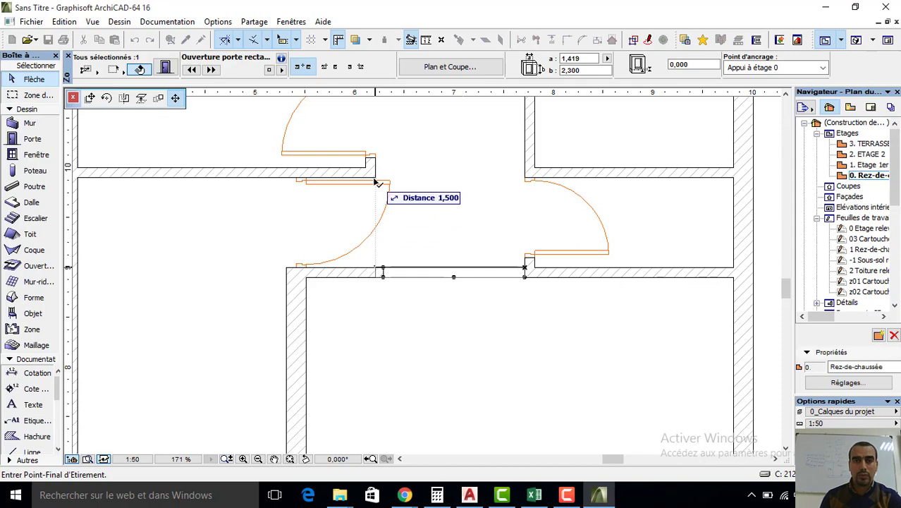
left_click(376, 182)
left_click(467, 247)
scroll(459, 294, "down", 5)
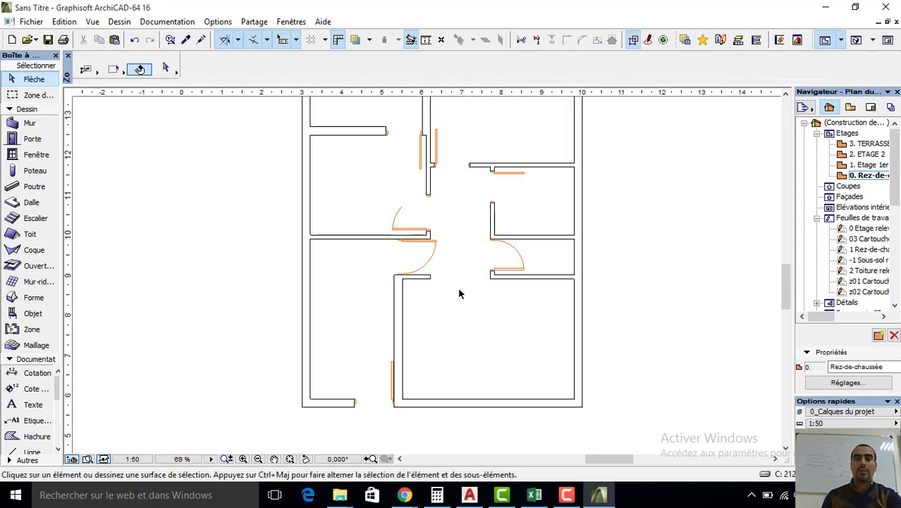
scroll(459, 293, "down", 2)
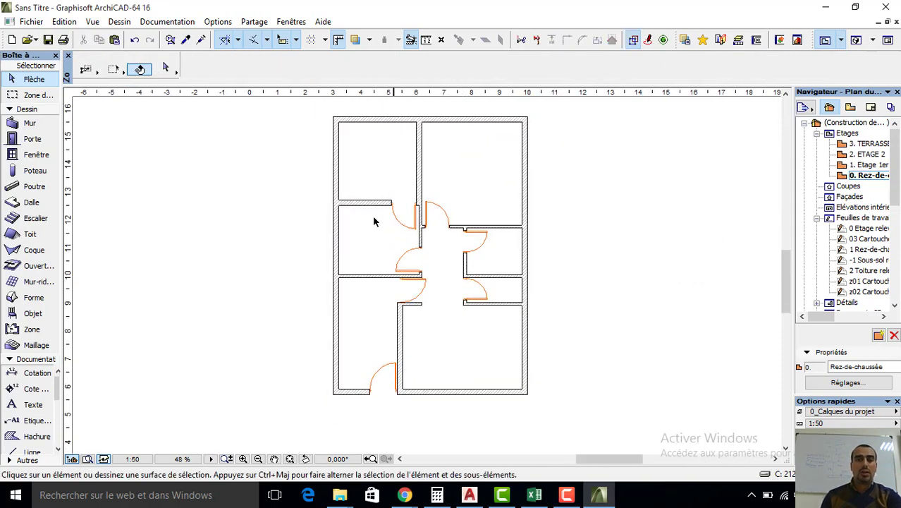
- Set the default window to a two-leaf sliding window, 1,600 wide by 1,100 high
double_click(34, 155)
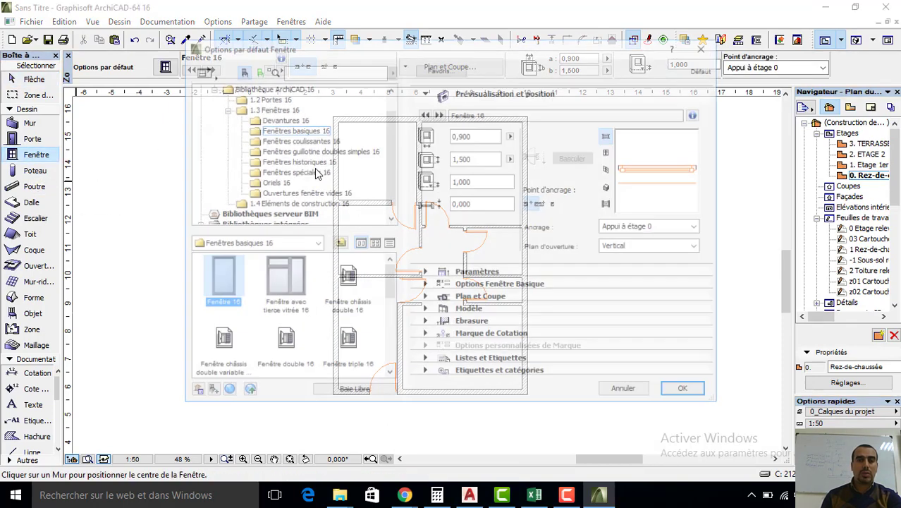
left_click(276, 141)
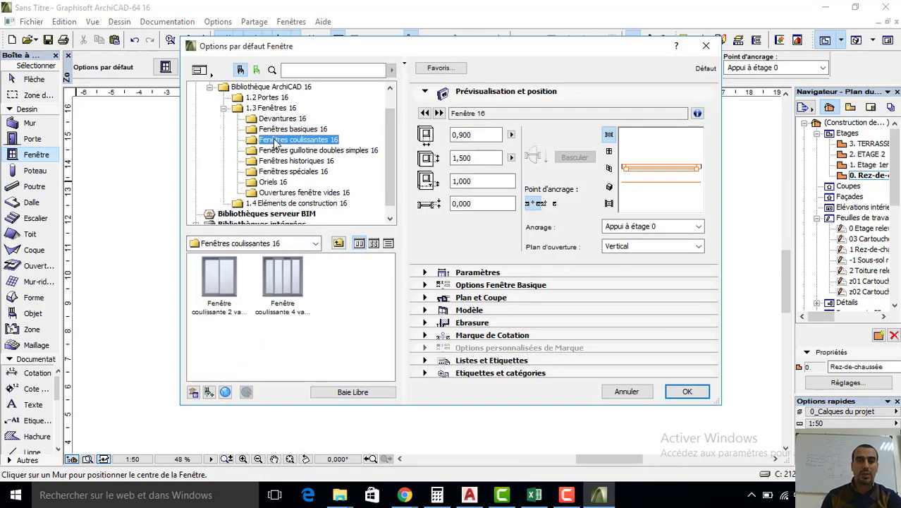
left_click(218, 279)
double_click(476, 136)
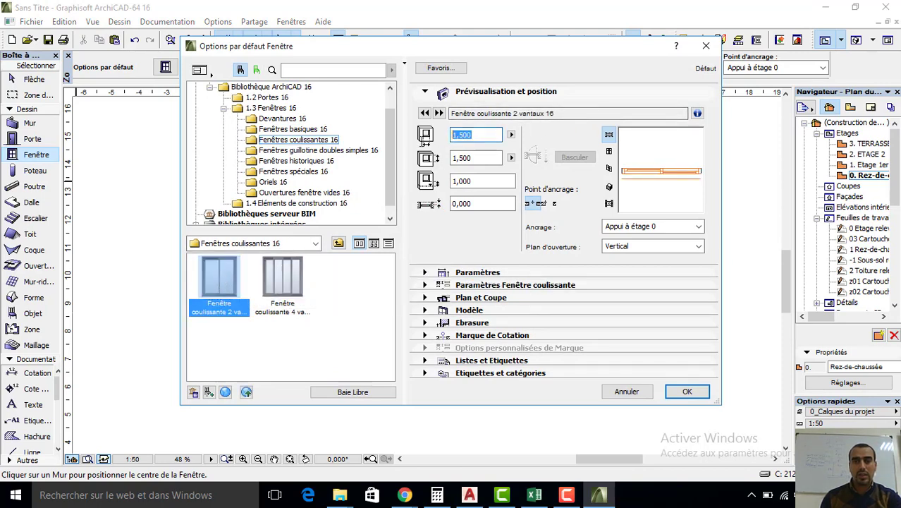
type("1,6")
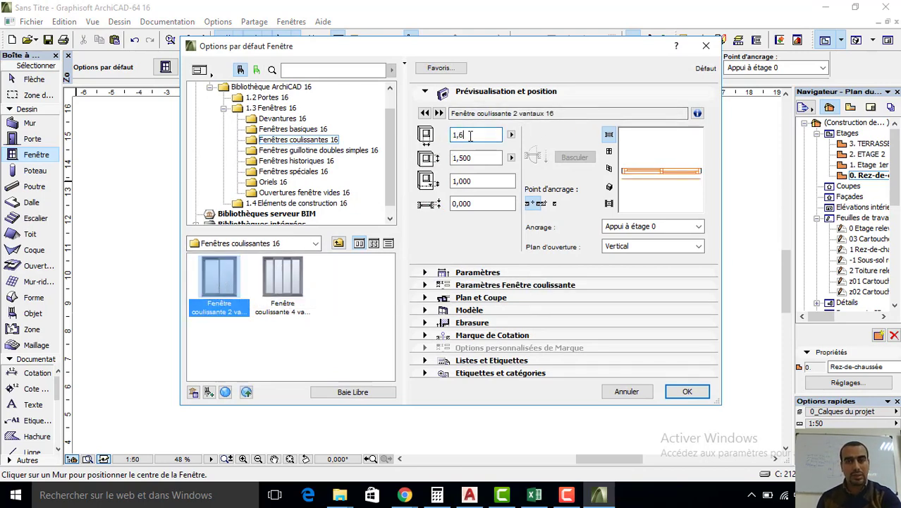
left_click(463, 160)
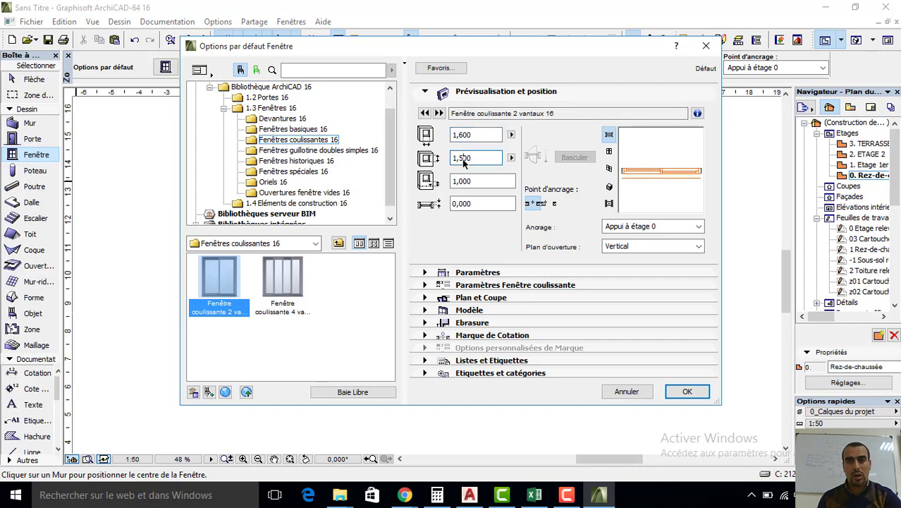
type("0")
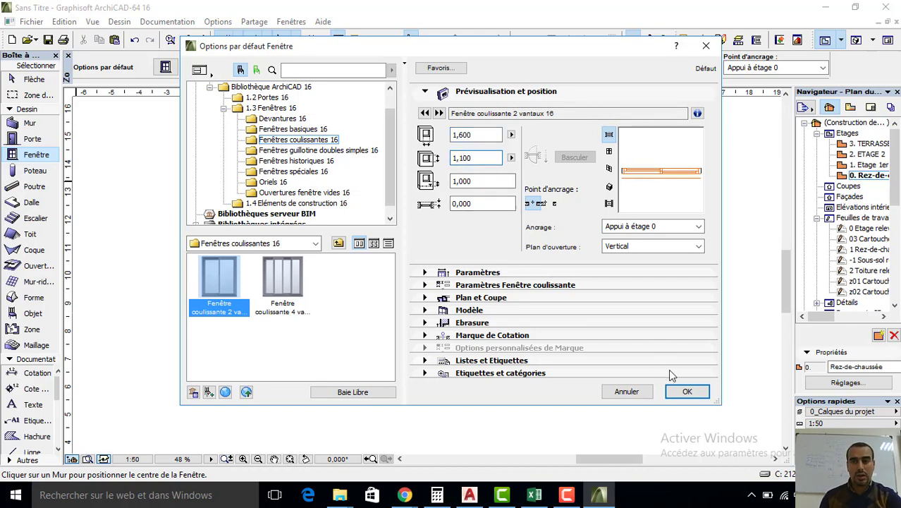
left_click(682, 392)
- Place sliding windows in the vertical wall, the horizontal wall and the bottom wall
scroll(432, 185, "up", 2)
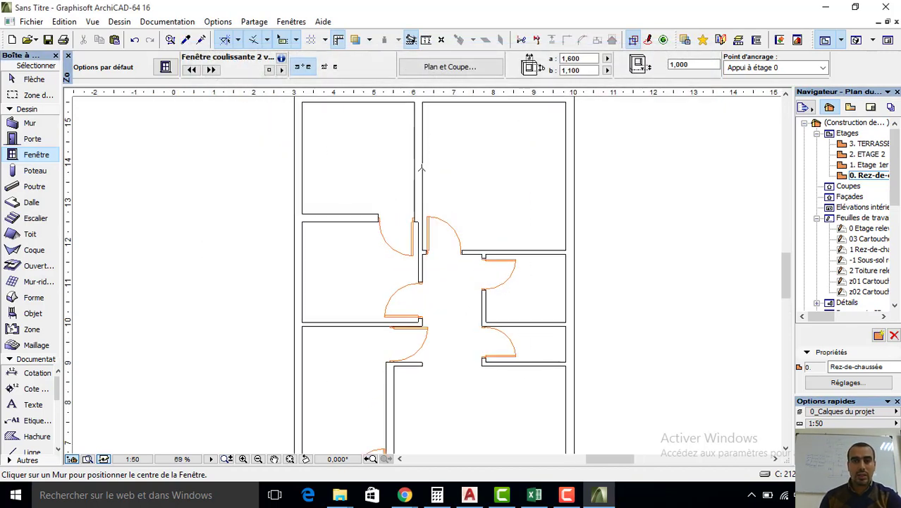
left_click(424, 167)
left_click(446, 170)
left_click(338, 219)
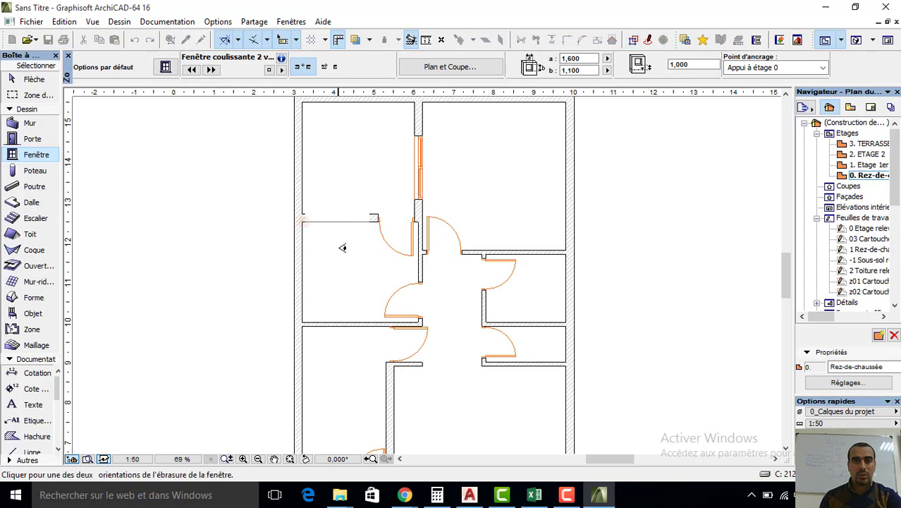
left_click(343, 254)
scroll(345, 268, "down", 2)
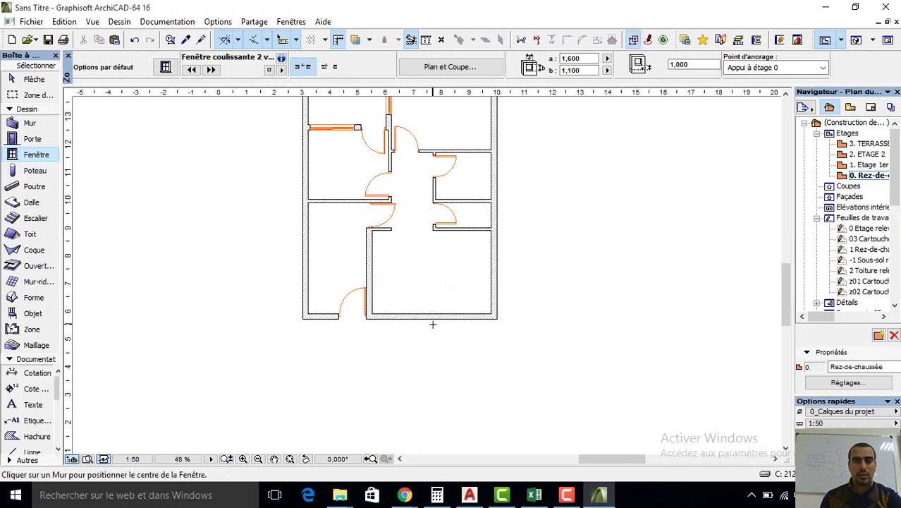
left_click(431, 318)
left_click(432, 280)
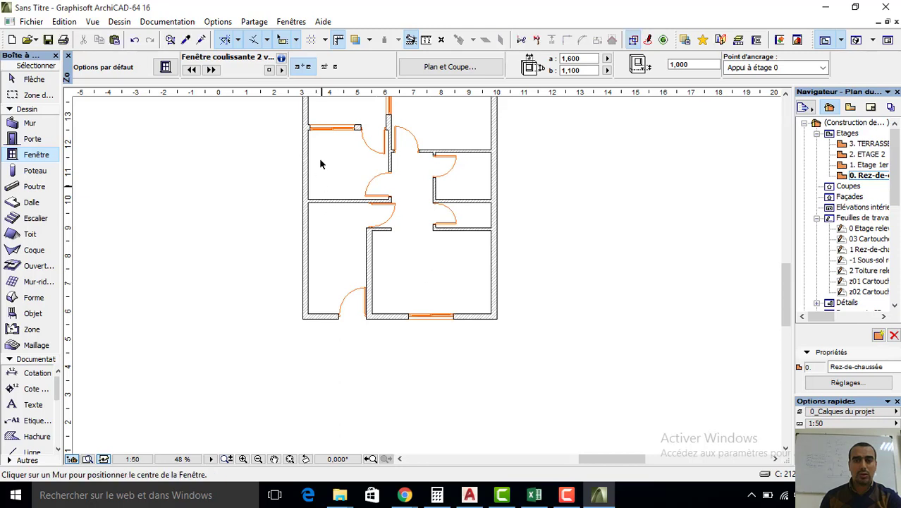
key("Escape")
- Make the upper-left wall window 1,200 wide and move it 0.3 m from the wall end
middle_click_drag(319, 158, 365, 181)
scroll(365, 181, "up", 3)
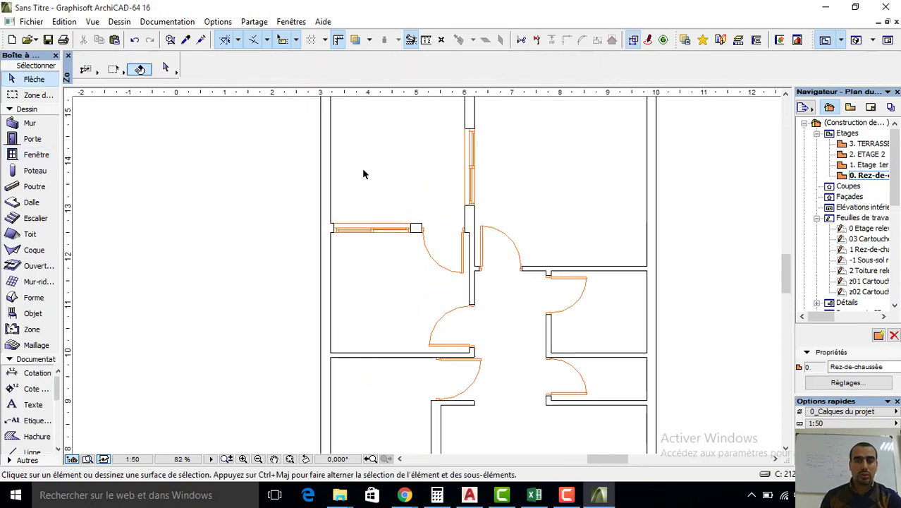
left_click(413, 230)
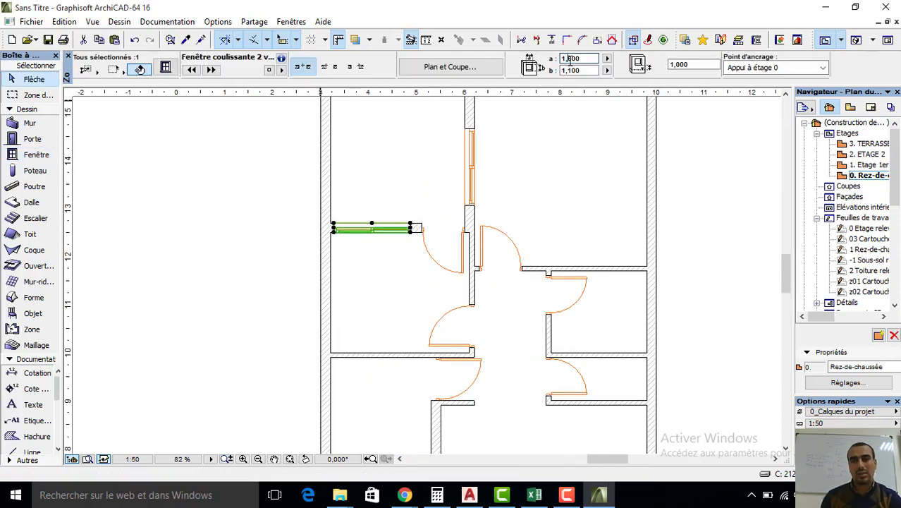
type("2")
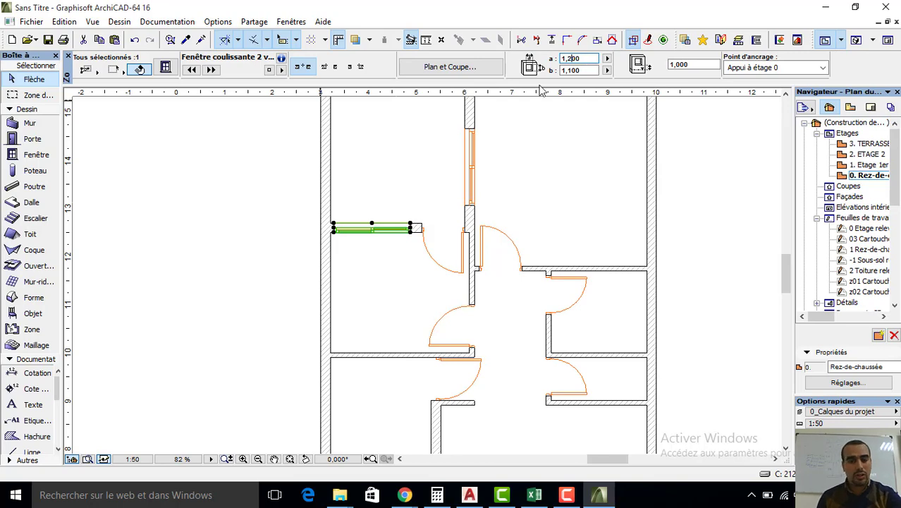
key("Return")
scroll(416, 227, "up", 4)
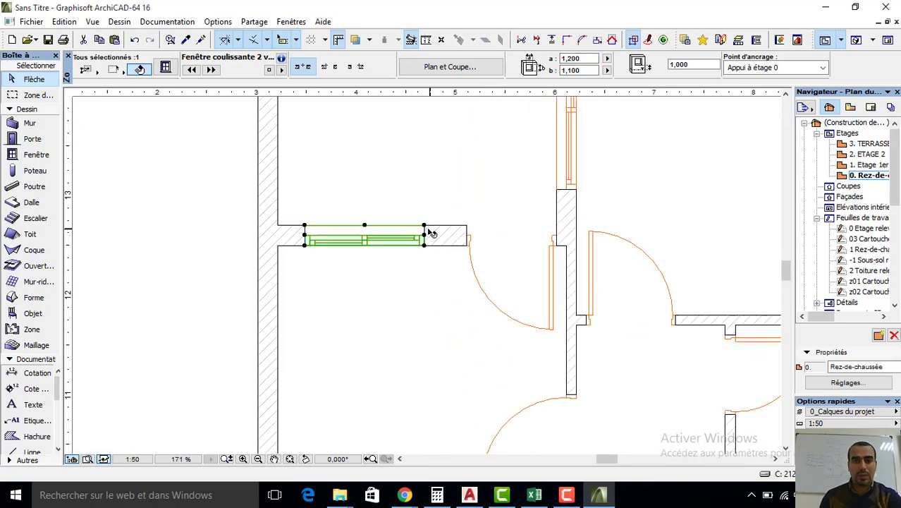
left_click(424, 225)
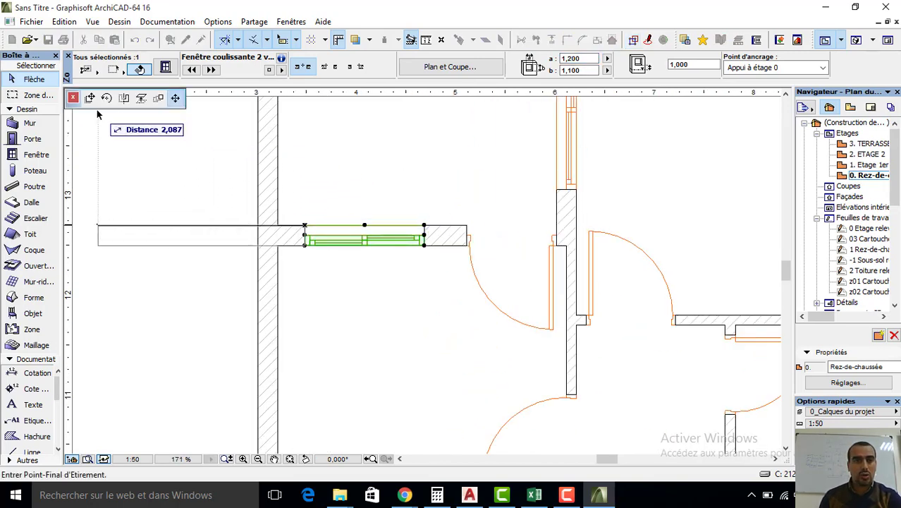
left_click(91, 99)
left_click(467, 226)
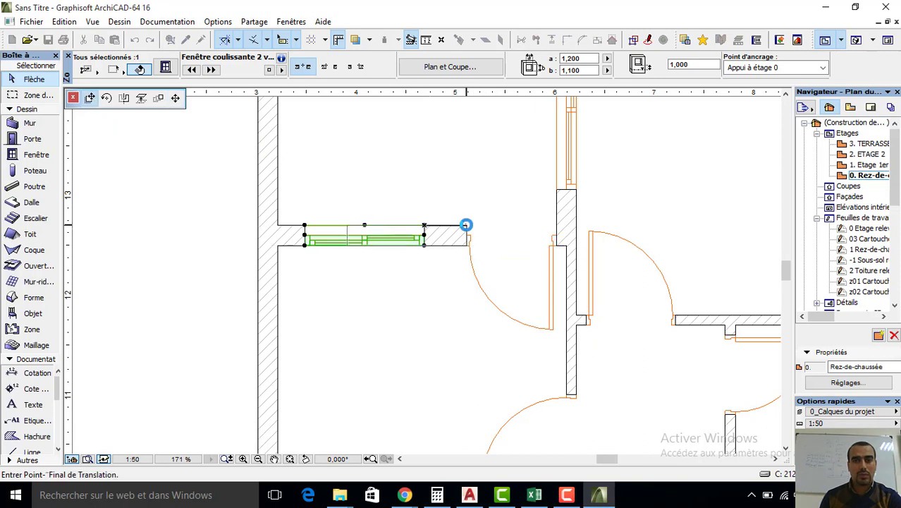
left_click(467, 226)
type("0,3")
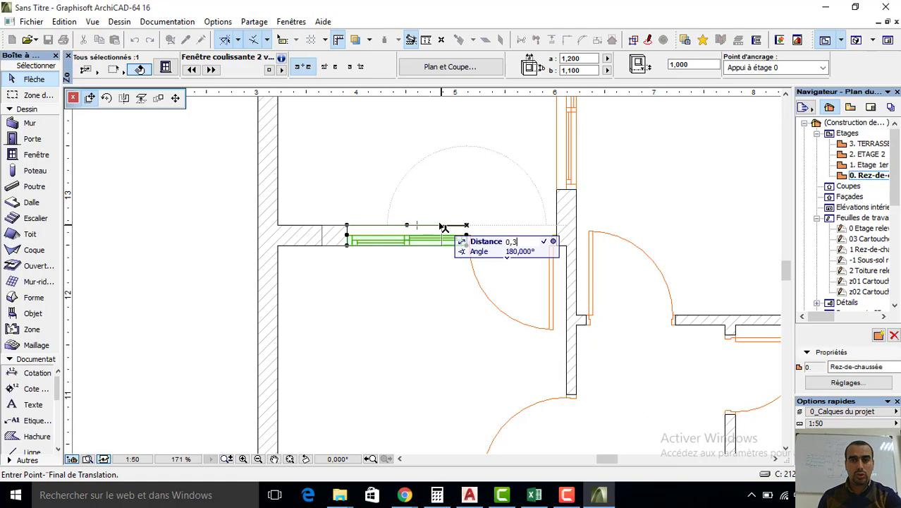
key("Return")
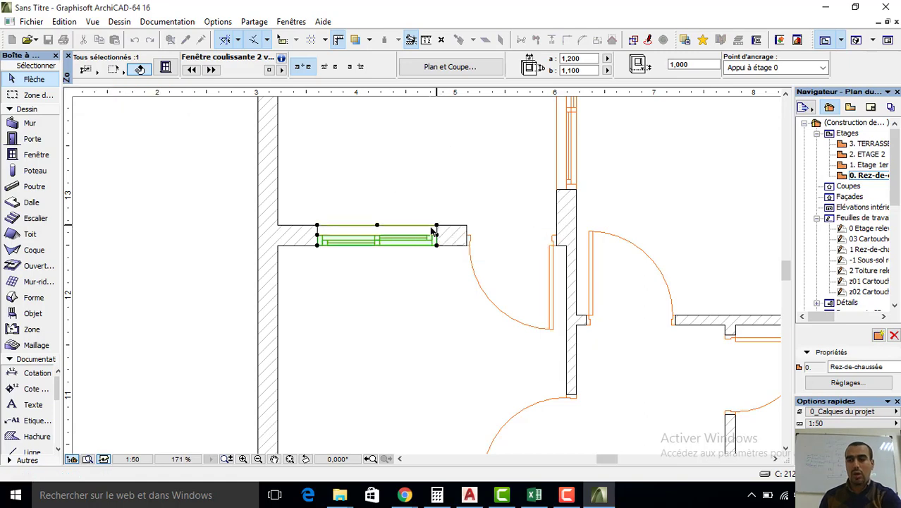
- Move the right-wall window 0.8 m up along its wall
scroll(408, 277, "down", 2)
scroll(468, 250, "down", 1)
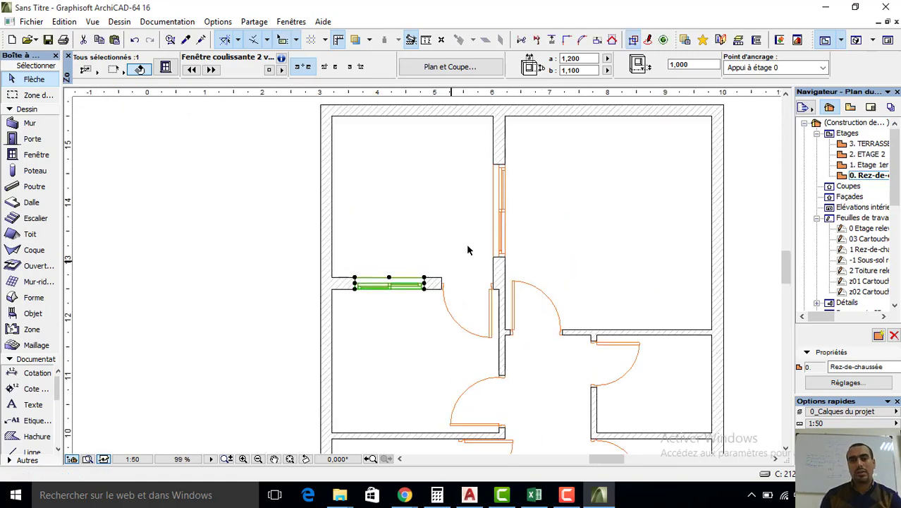
left_click(498, 169)
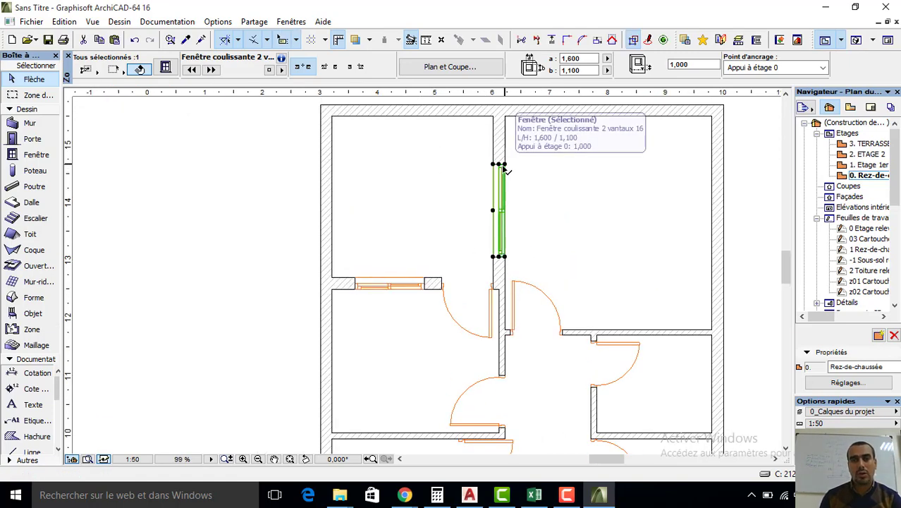
left_click(498, 164)
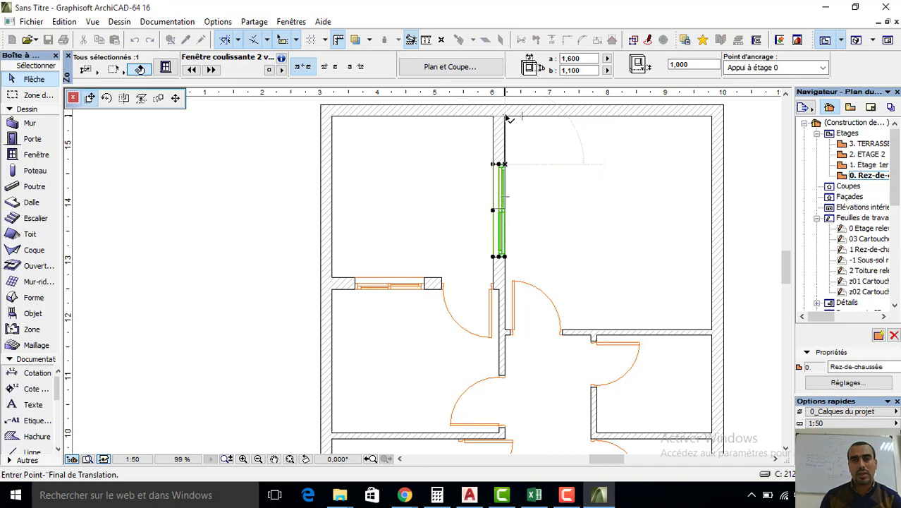
type("0")
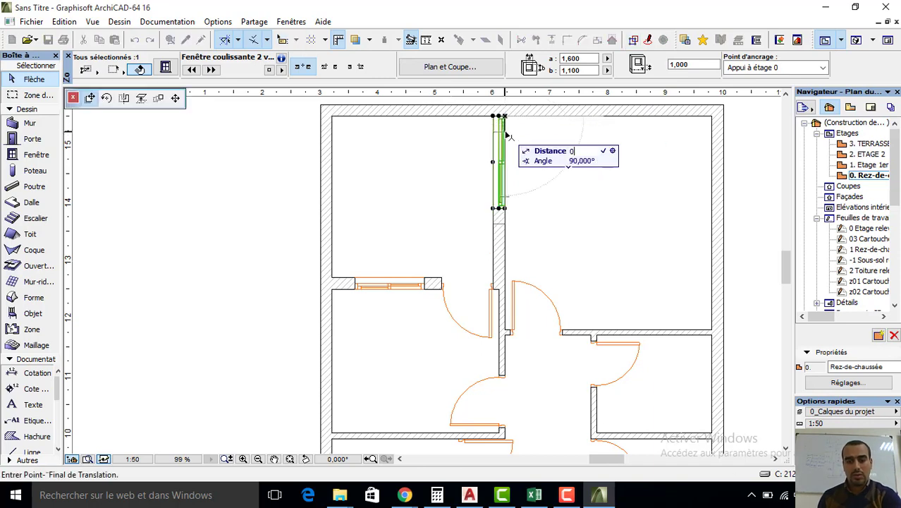
type(",8")
key("Return")
- Position the bottom-wall window 2 m from the end of its wall
scroll(490, 262, "down", 3)
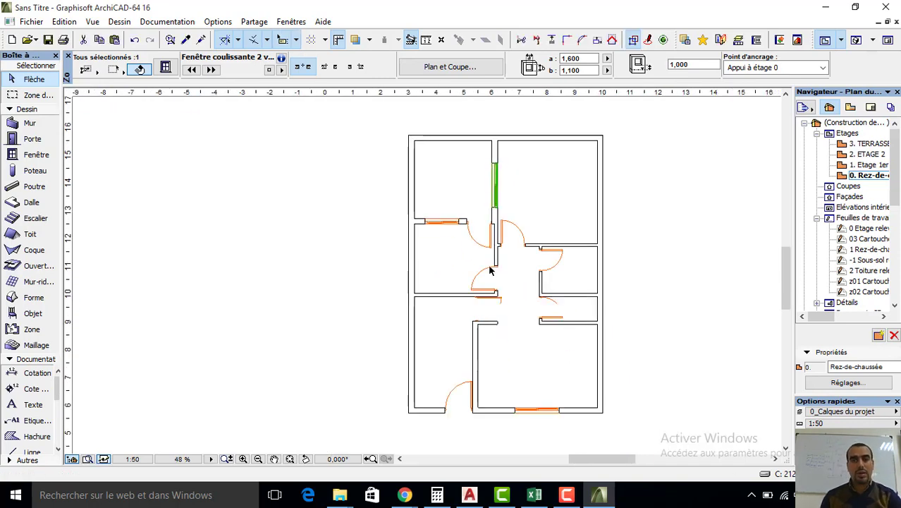
scroll(459, 292, "up", 3)
scroll(495, 275, "up", 1)
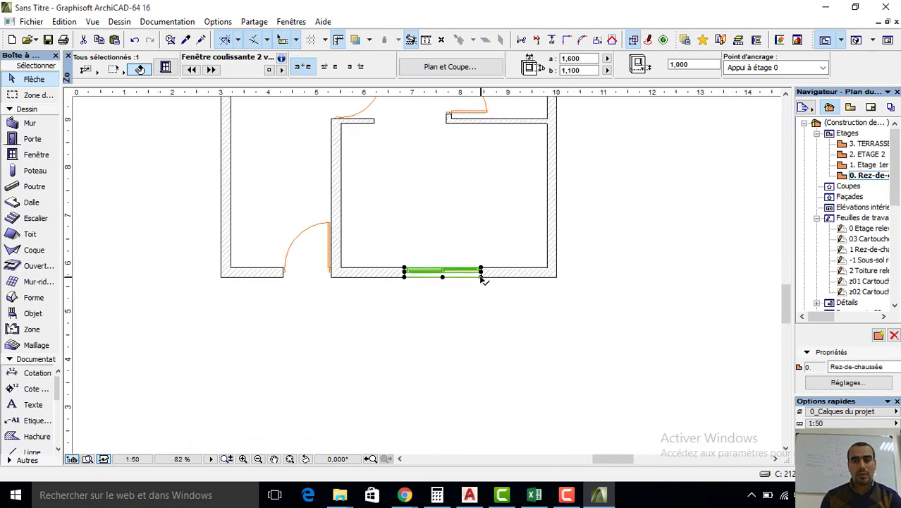
left_click(481, 275)
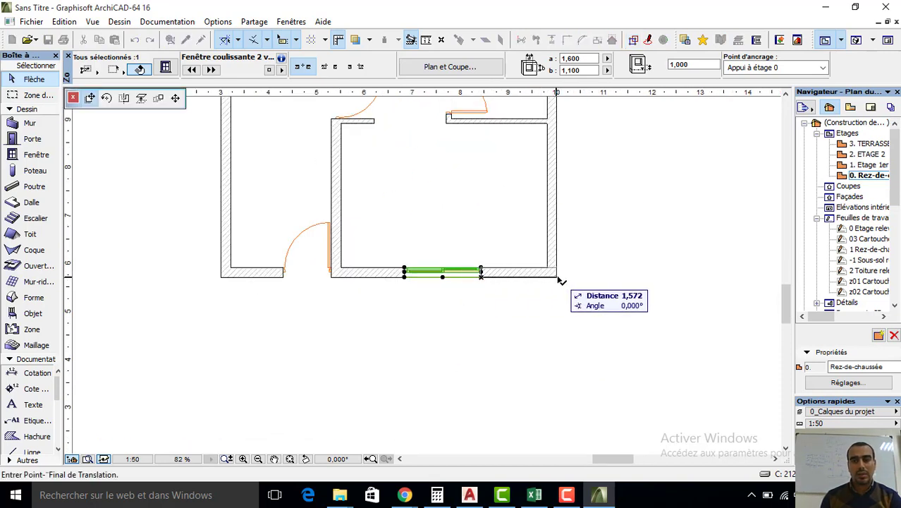
left_click(557, 276)
left_click(557, 273)
type("2,05")
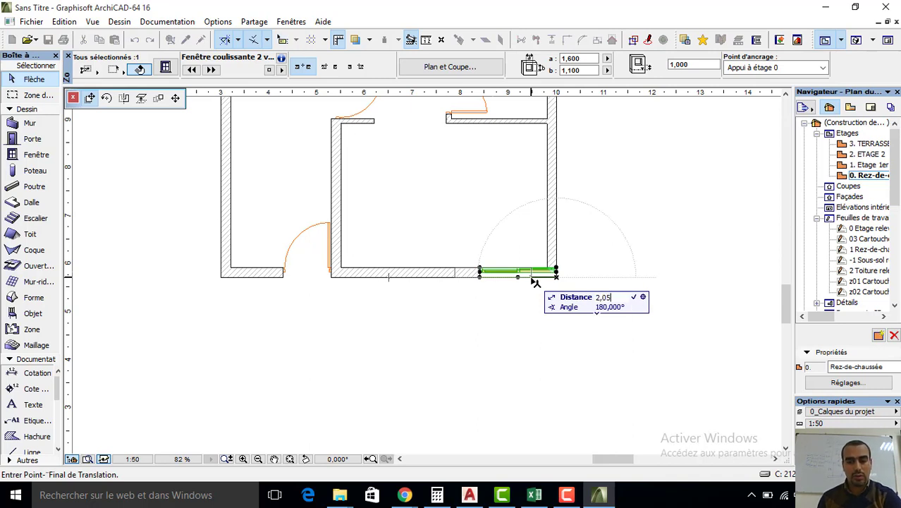
key("Return")
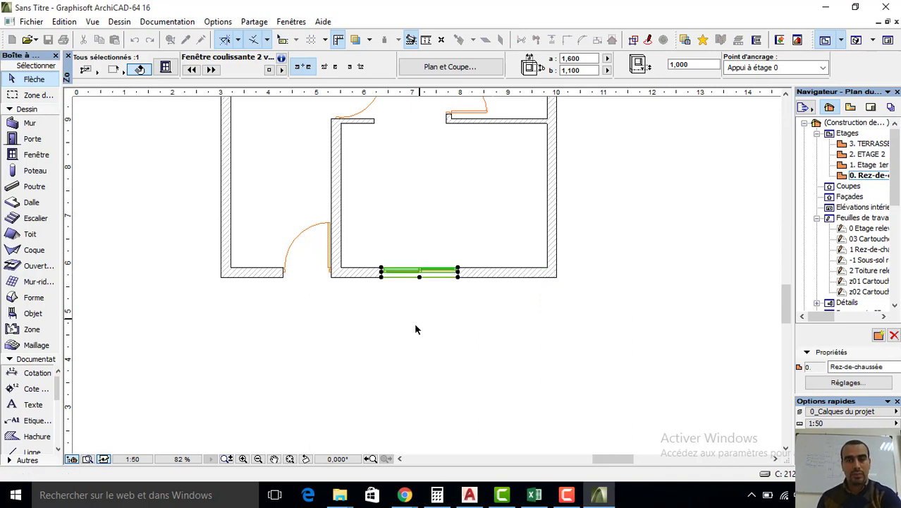
key("Escape")
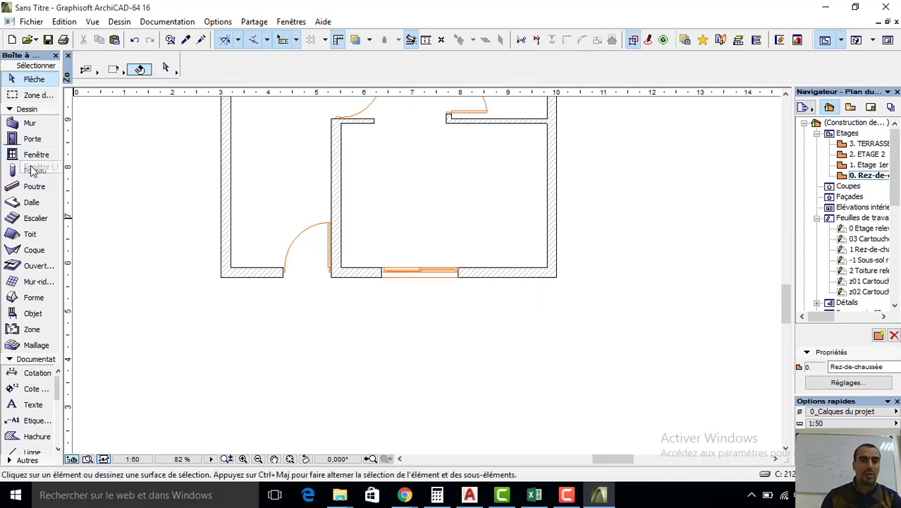
- Set the default window to basic Fenêtre 16, 0,600 × 0,600 with a 1,500 sill
double_click(32, 154)
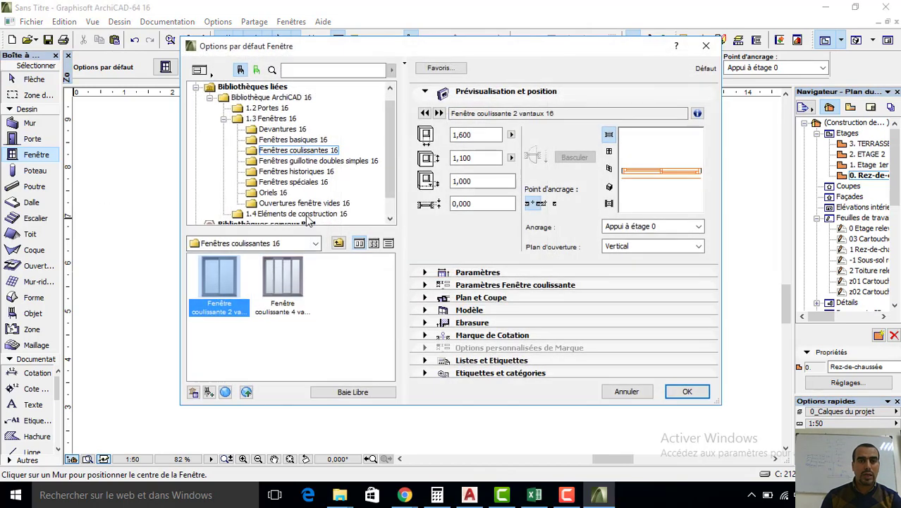
left_click(277, 132)
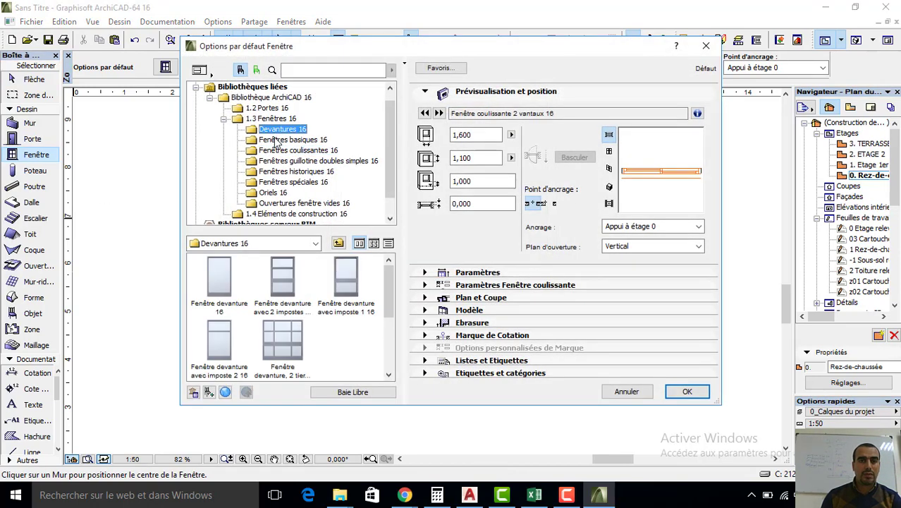
left_click(278, 140)
left_click(225, 265)
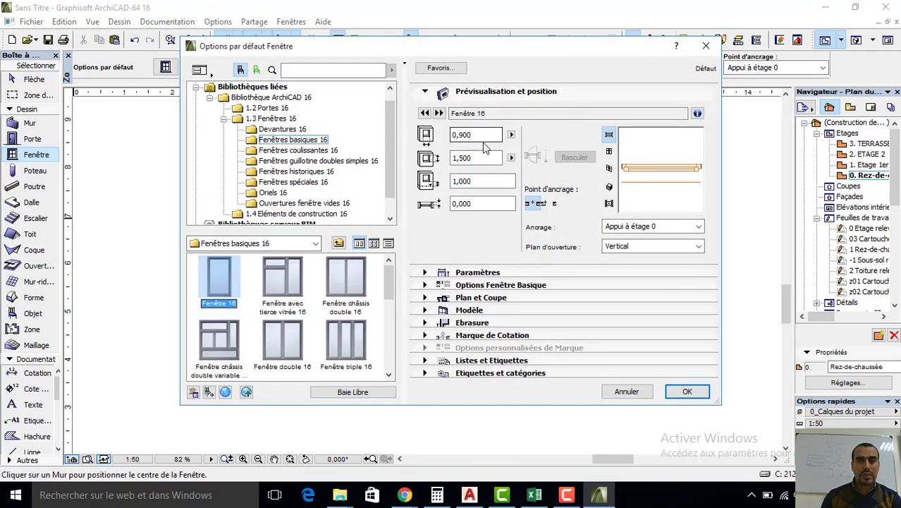
left_click_drag(472, 134, 462, 134)
type("0,6")
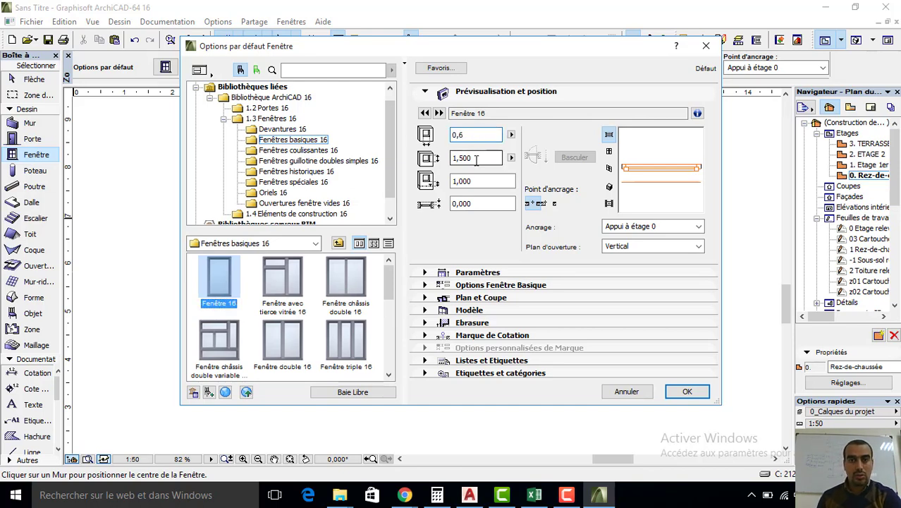
key("Tab")
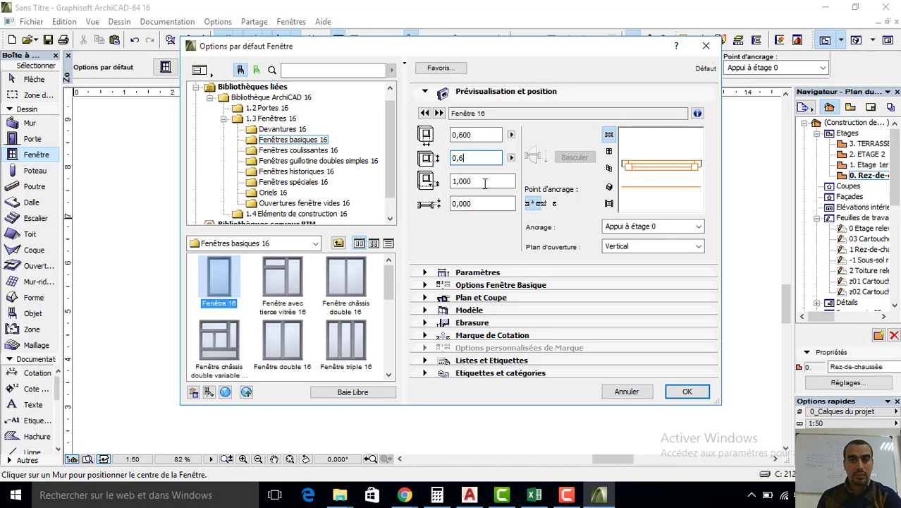
key("Tab")
type("1,")
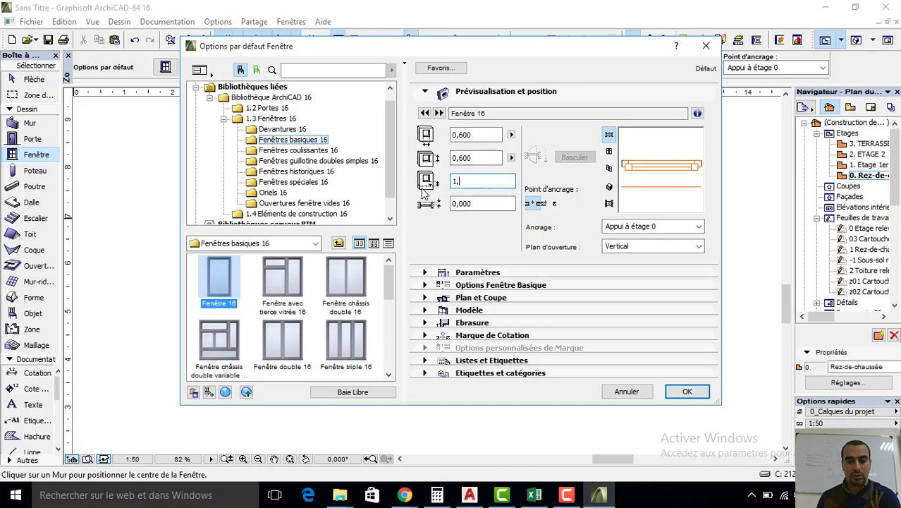
type("500")
key("Return")
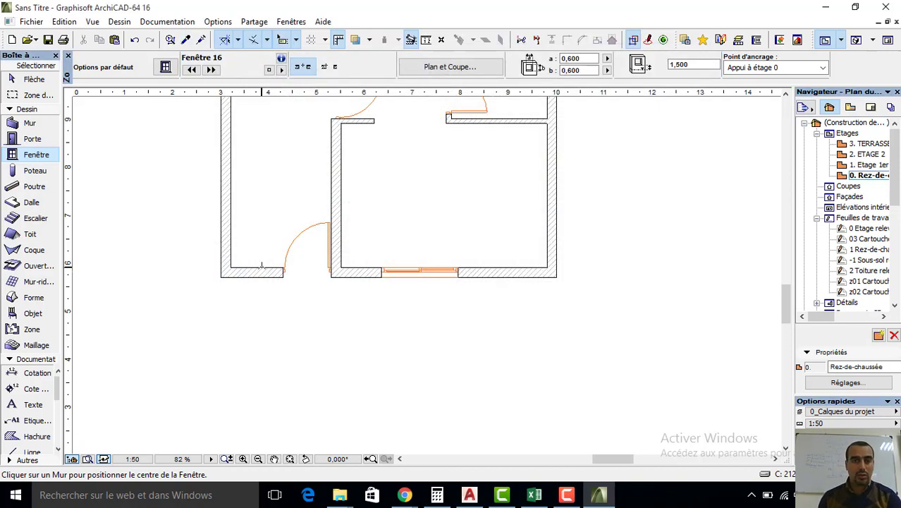
- Place the small window in the bottom wall beside the entrance door
left_click(261, 273)
left_click(264, 246)
scroll(255, 261, "up", 4)
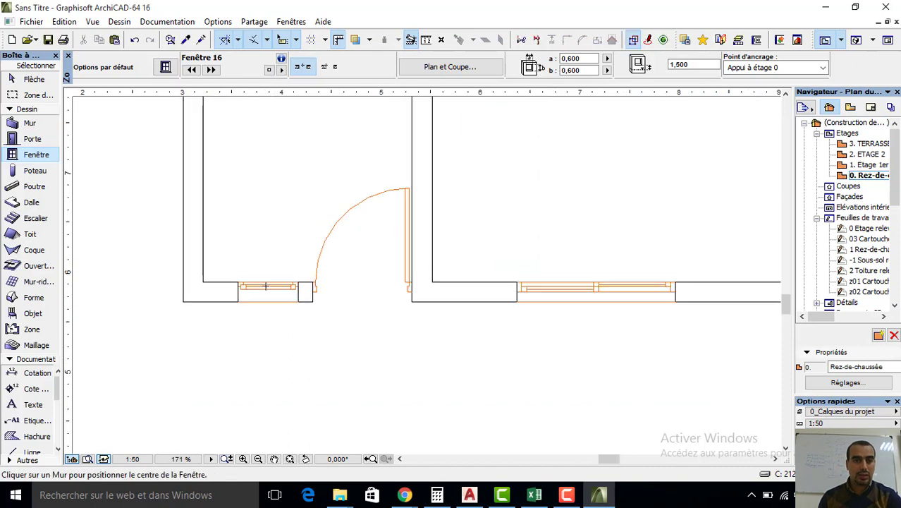
key("Escape")
- Shift the small window 0.2 m along the bottom wall
left_click(290, 289)
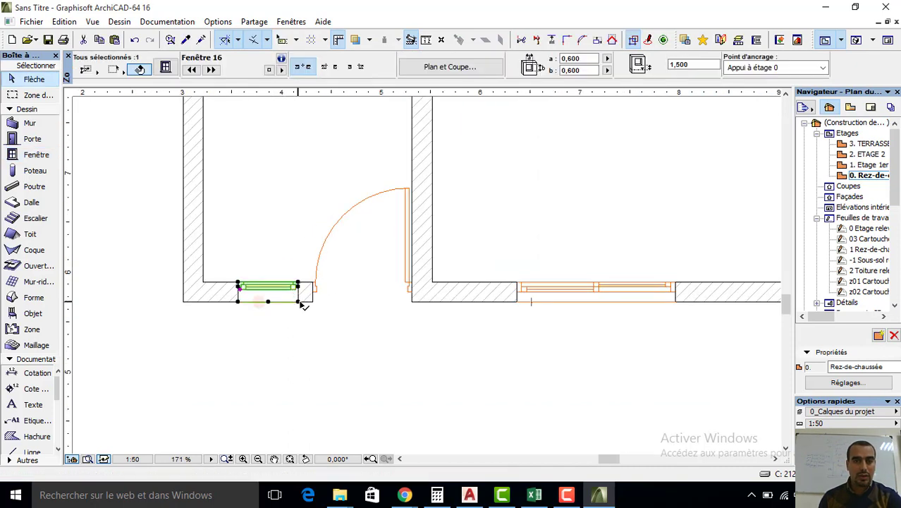
left_click_drag(299, 302, 312, 302)
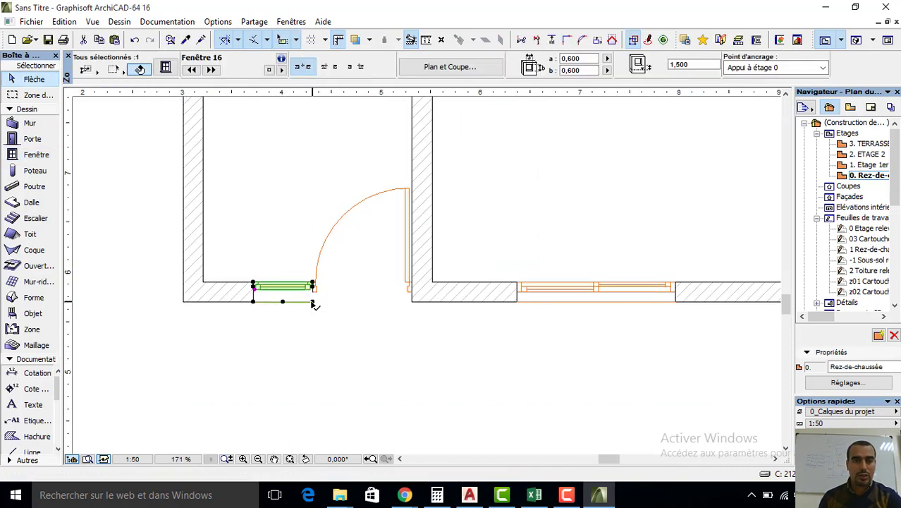
left_click(314, 305)
type("0,2")
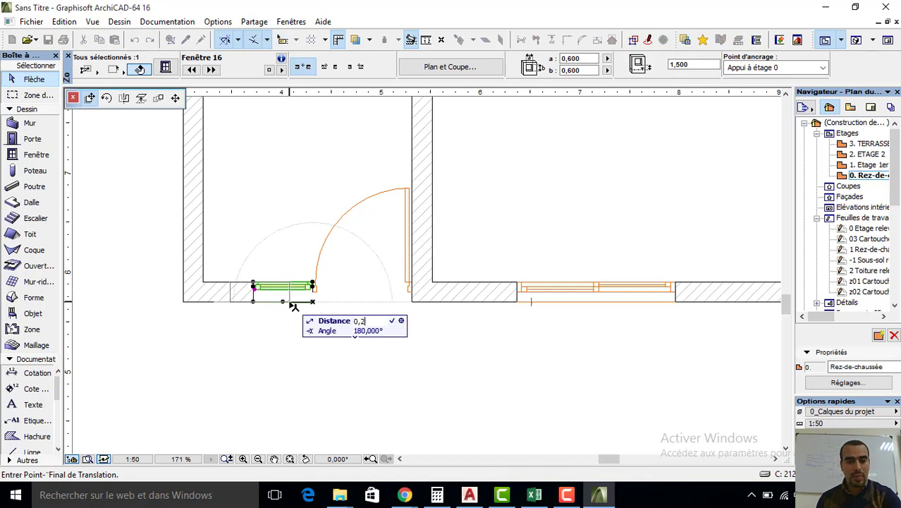
key("Return")
left_click(351, 378)
scroll(351, 379, "down", 3)
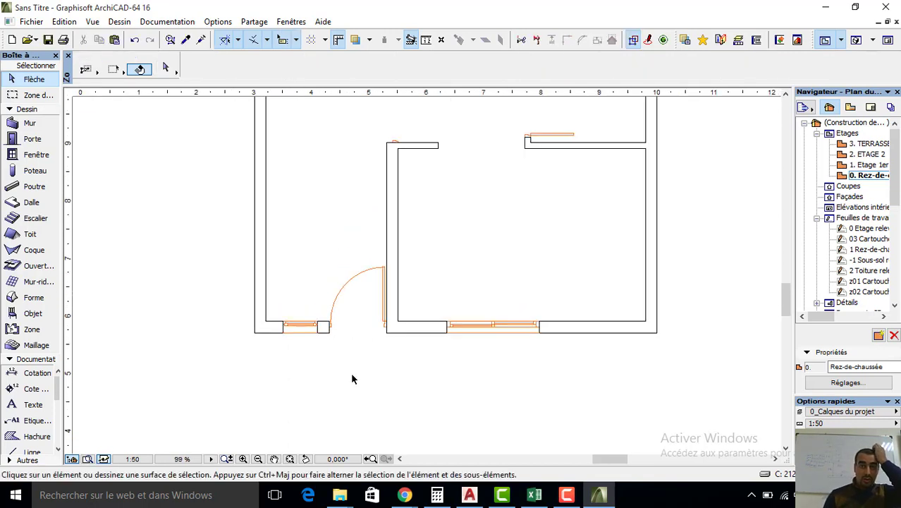
scroll(352, 374, "down", 3)
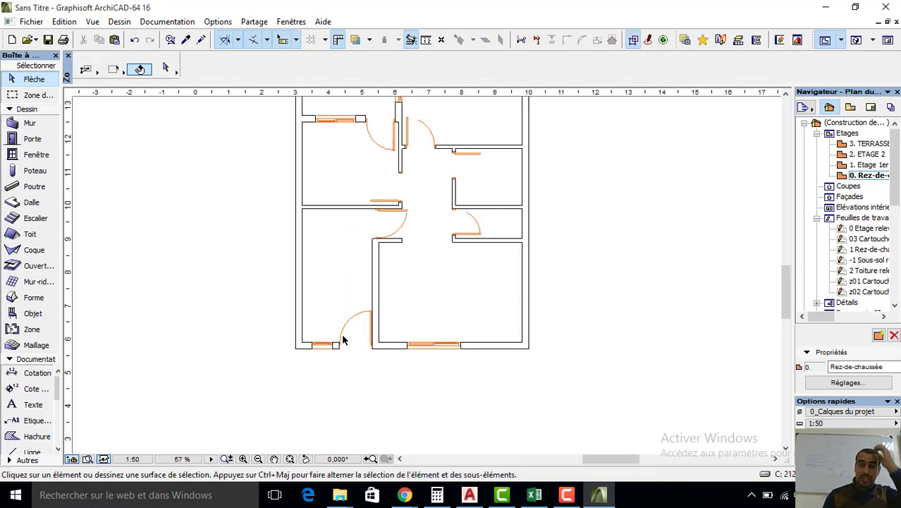
- Set dimension text to 1,50, hide opening heights, and start a dimension at the right wall
double_click(19, 376)
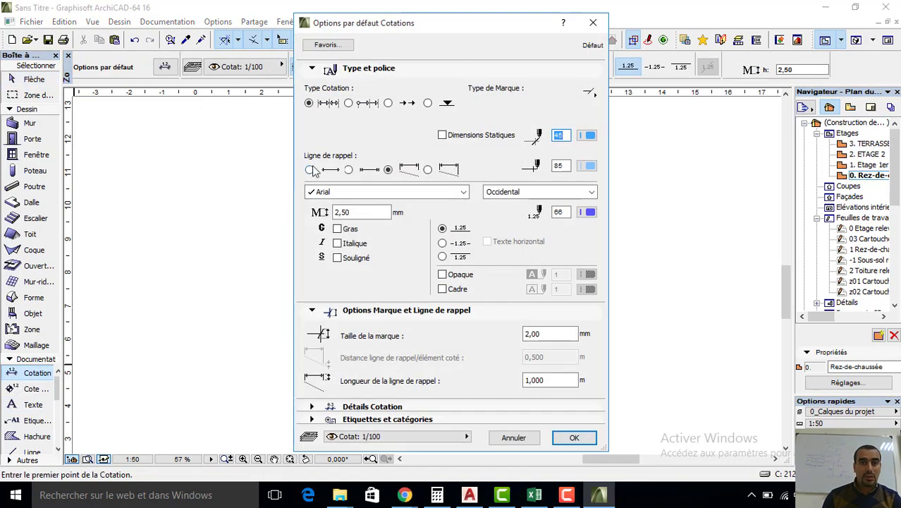
left_click(308, 170)
double_click(357, 211)
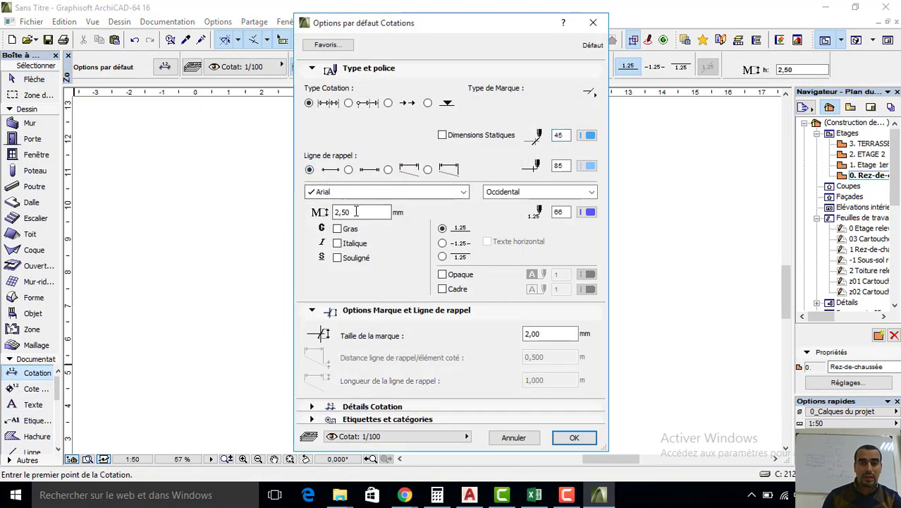
type("1,")
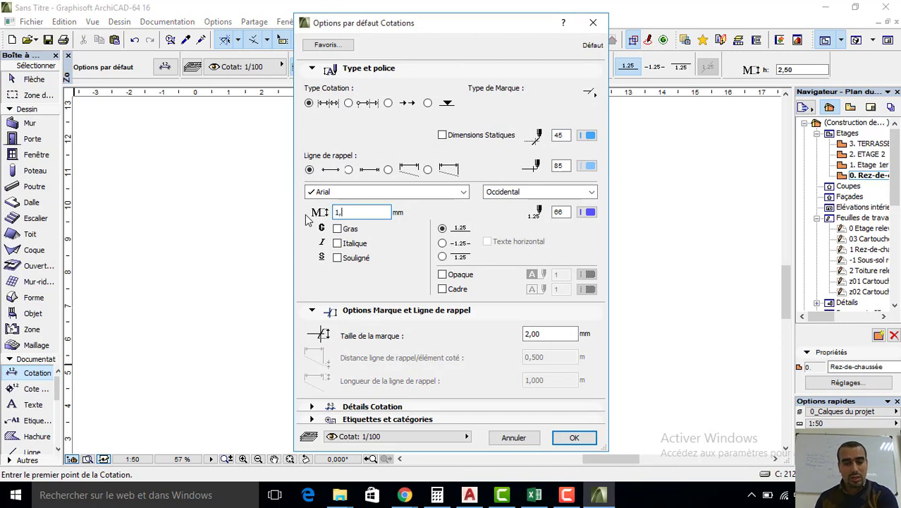
double_click(546, 336)
type("1")
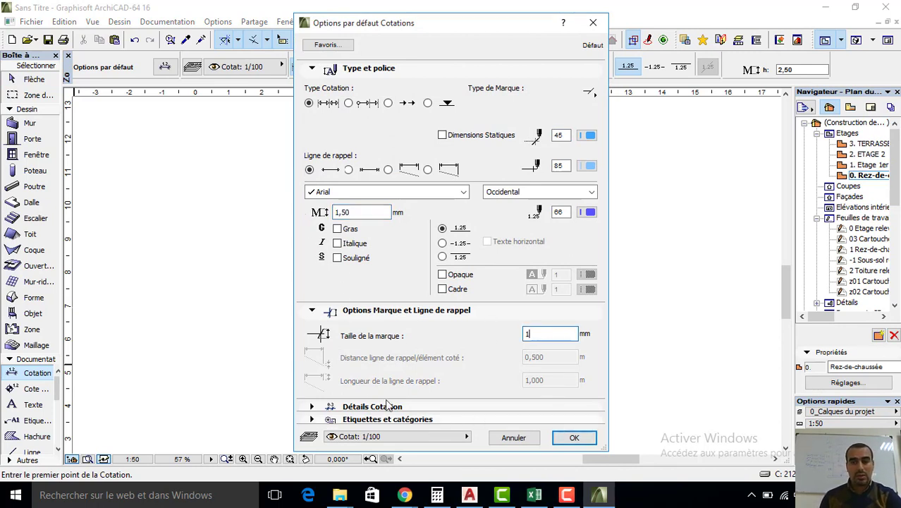
left_click(349, 408)
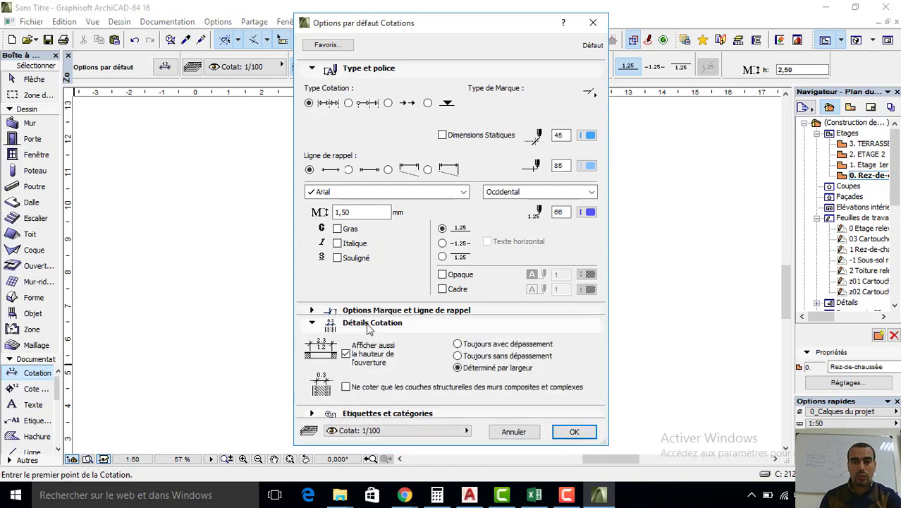
left_click(346, 355)
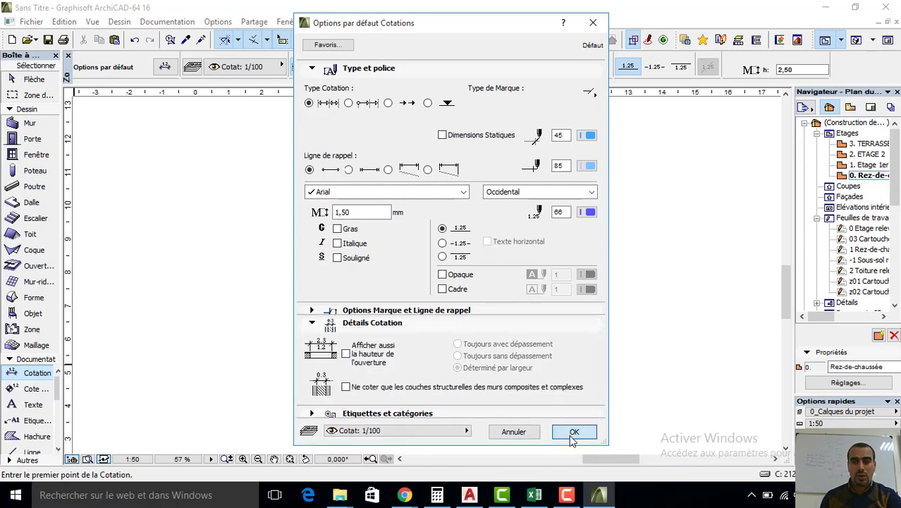
left_click(573, 431)
left_click(524, 182)
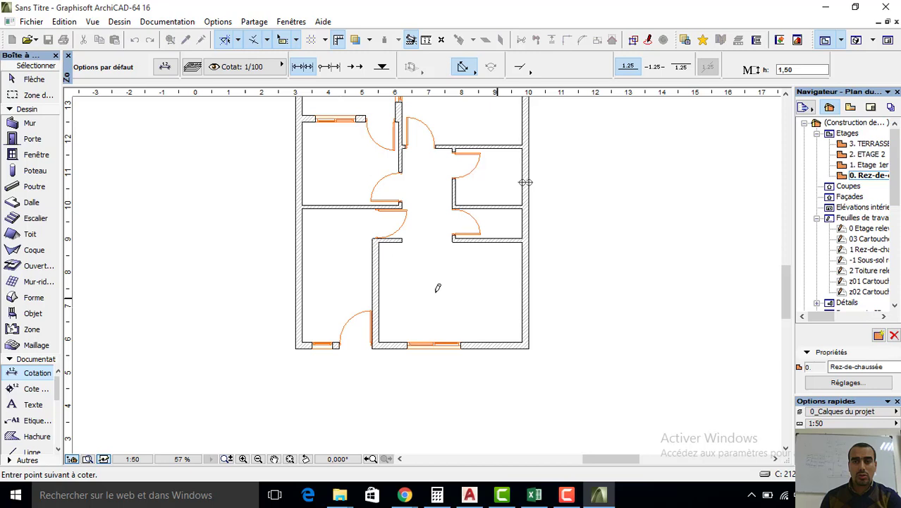
- Finish the dimension chain across the lower rooms through the middle and left walls
left_click(377, 278)
left_click(301, 279)
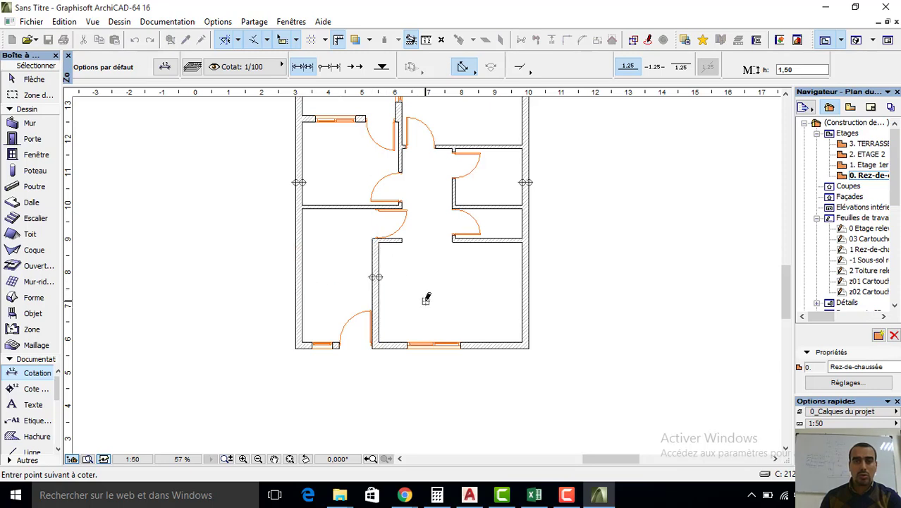
double_click(426, 298)
left_click(426, 300)
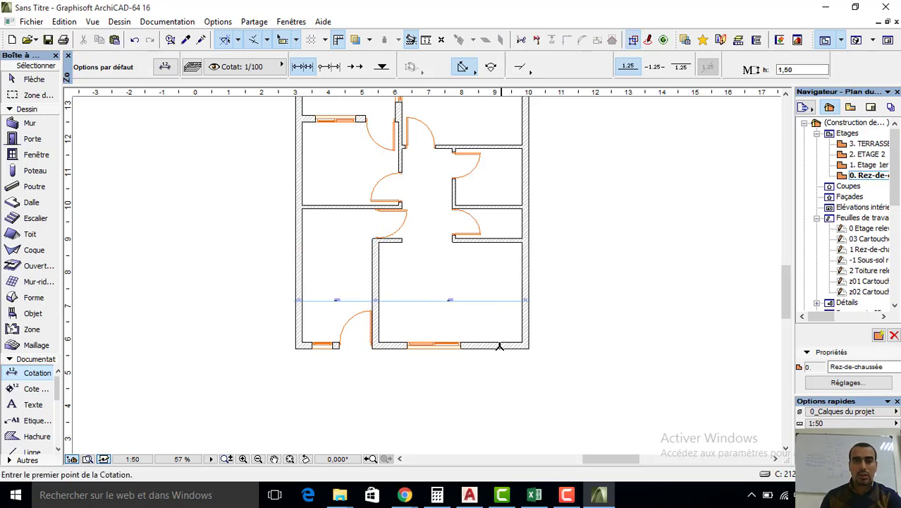
- Add a vertical dimension chain from the bottom wall to the top wall along the right side
left_click(499, 347)
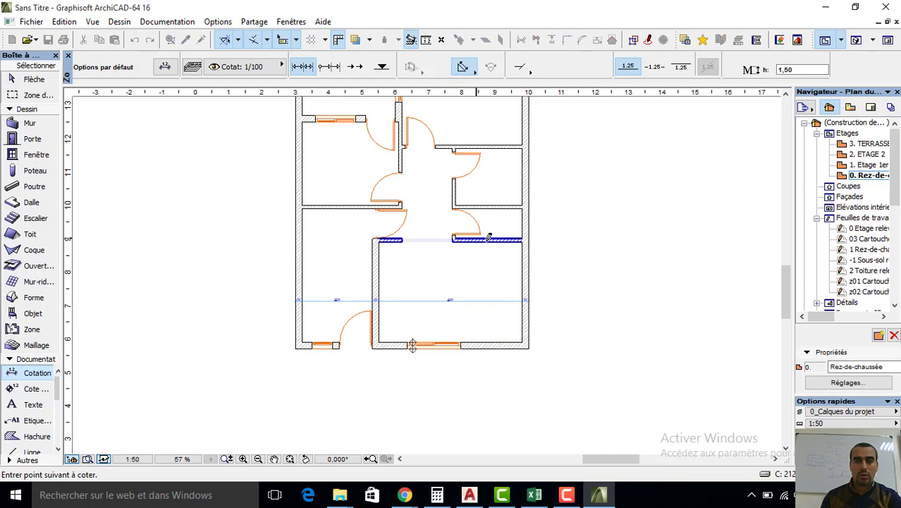
left_click(492, 206)
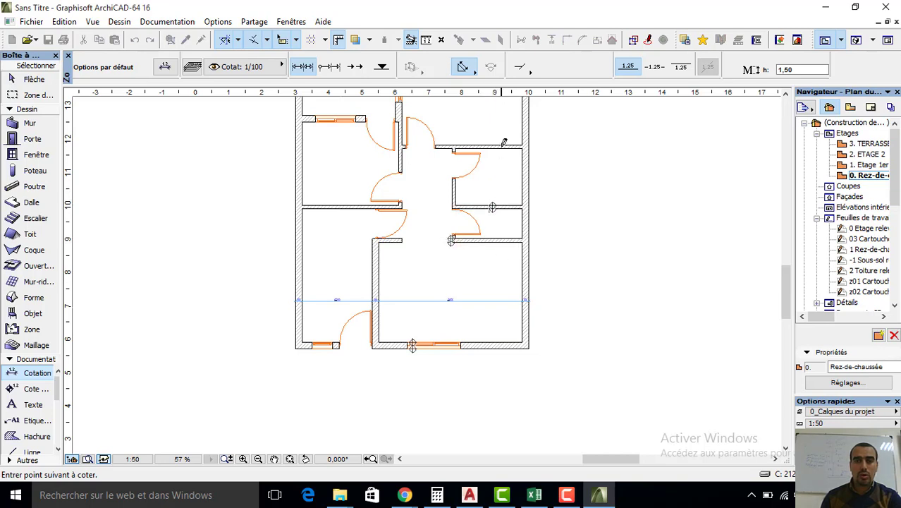
left_click(465, 145)
scroll(499, 119, "up", 3, "shift")
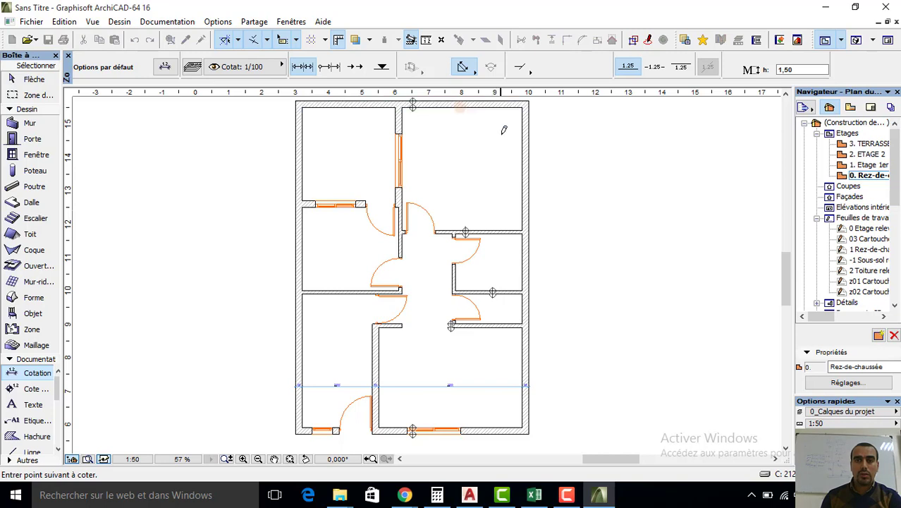
double_click(503, 128)
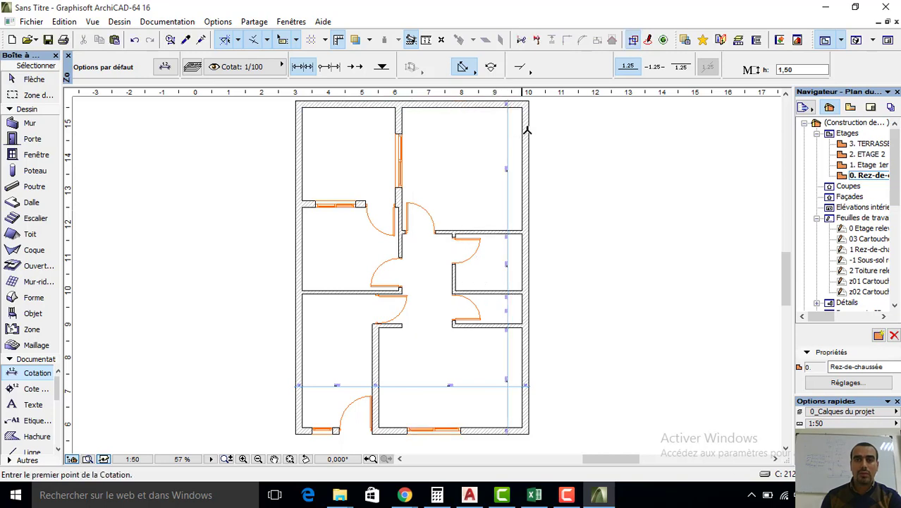
left_click(527, 130)
- Dimension along the top rooms (20, 280, 20, 280, 20) and select all three chains
left_click(399, 151)
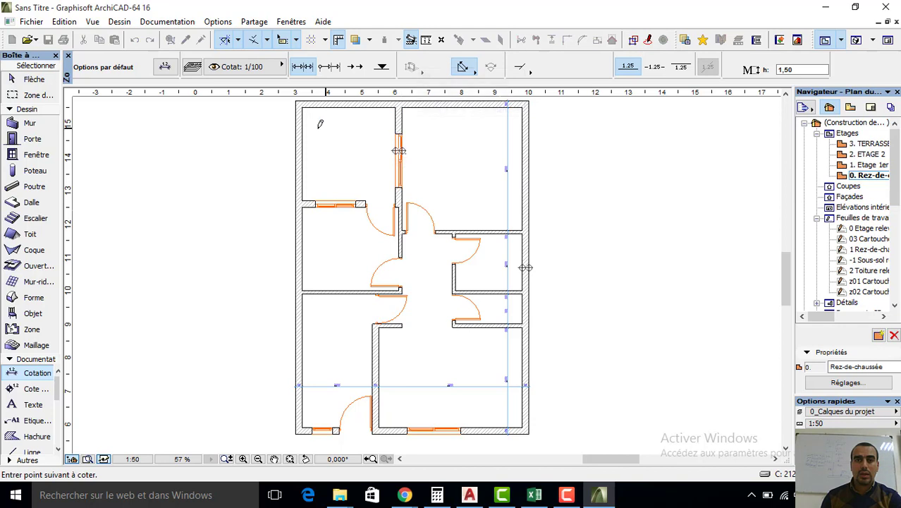
left_click(301, 163)
double_click(349, 128)
left_click(352, 122)
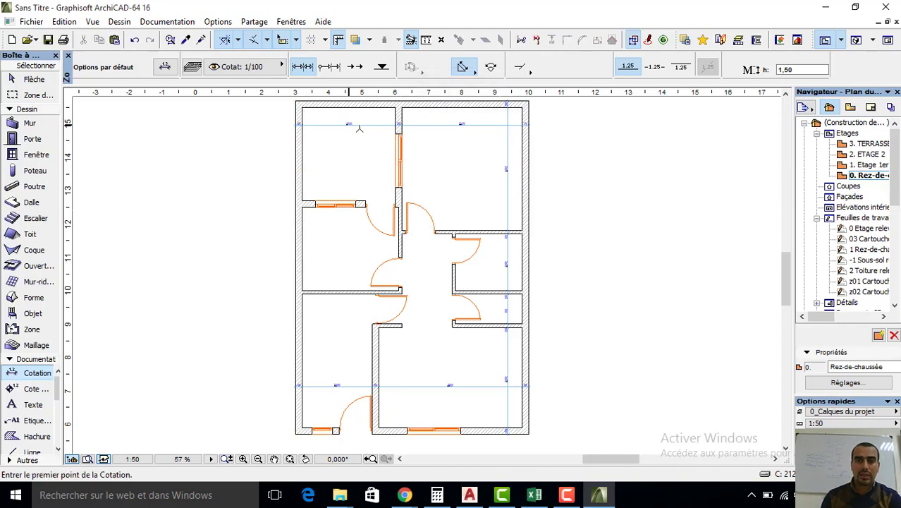
scroll(356, 125, "up", 3)
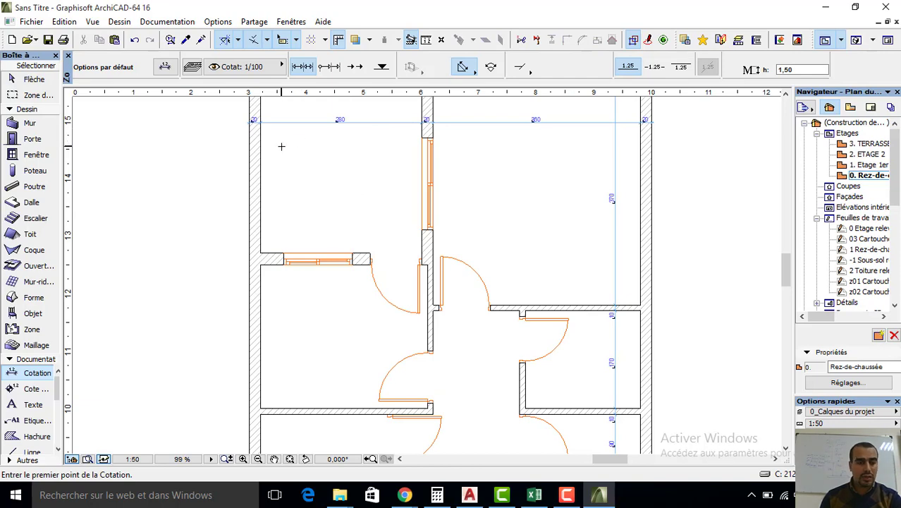
key("ctrl+a")
- Change the selected dimension chains' text height to 2 mm
left_click(165, 67)
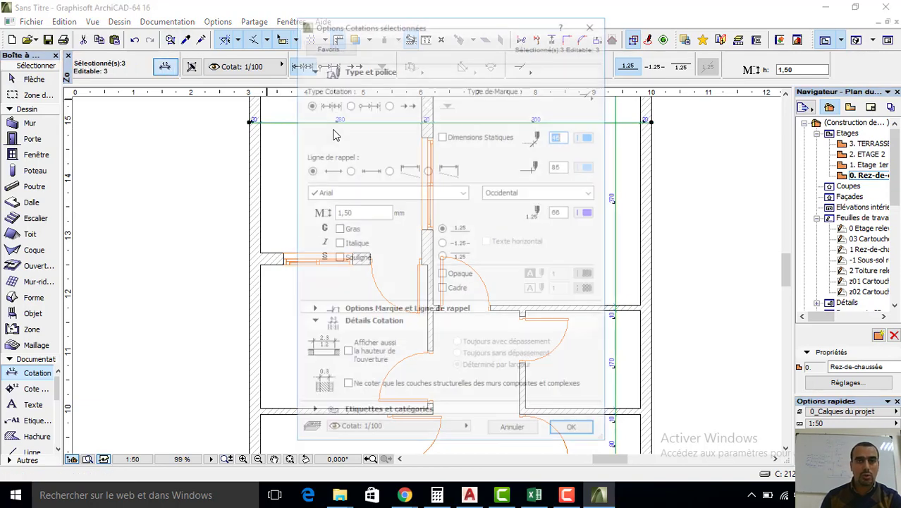
double_click(336, 211)
type("2")
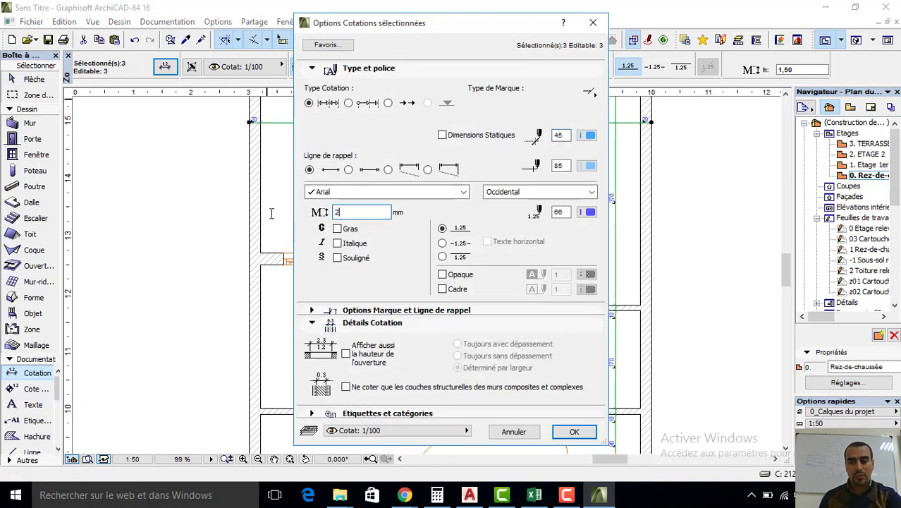
key("Return")
- Set the default dimension text height to 2,00 mm
key("Escape")
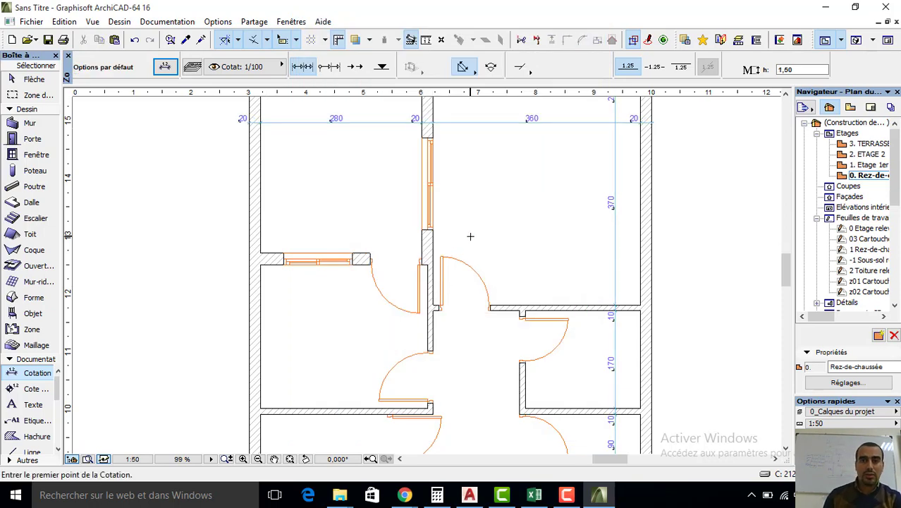
middle_click_drag(469, 236, 404, 264)
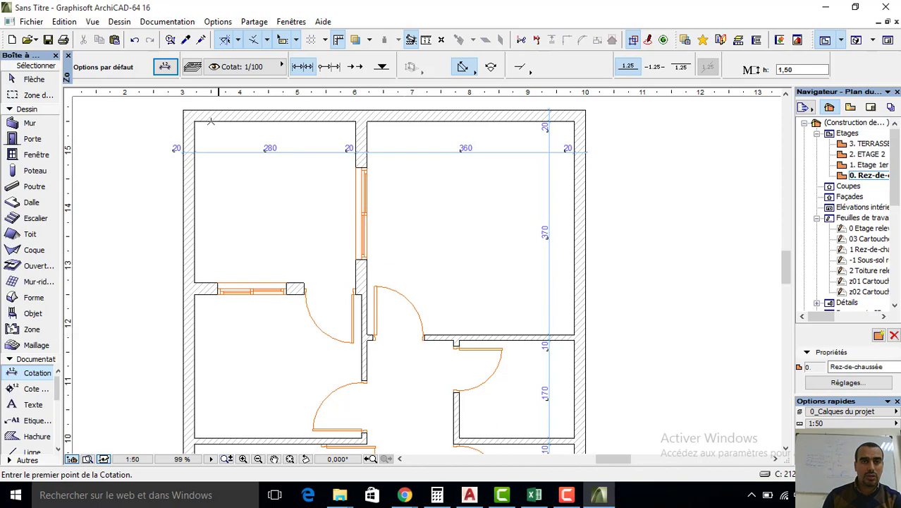
left_click(165, 68)
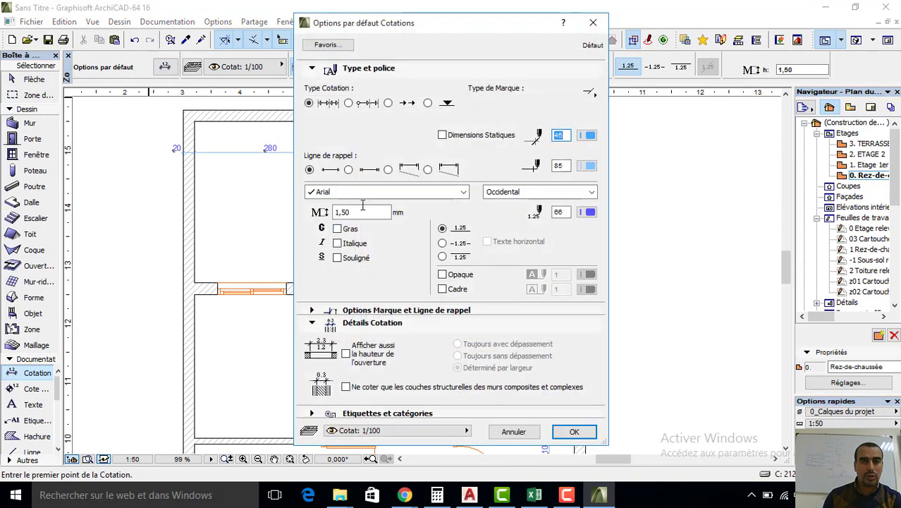
double_click(356, 212)
type("2")
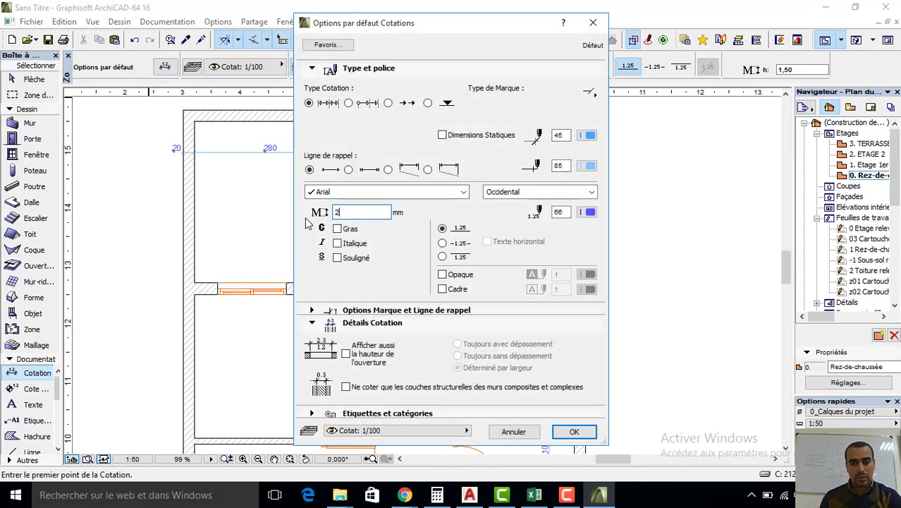
key("Return")
- Add a vertical dimension chain from the top wall down through the left rooms
left_click(215, 125)
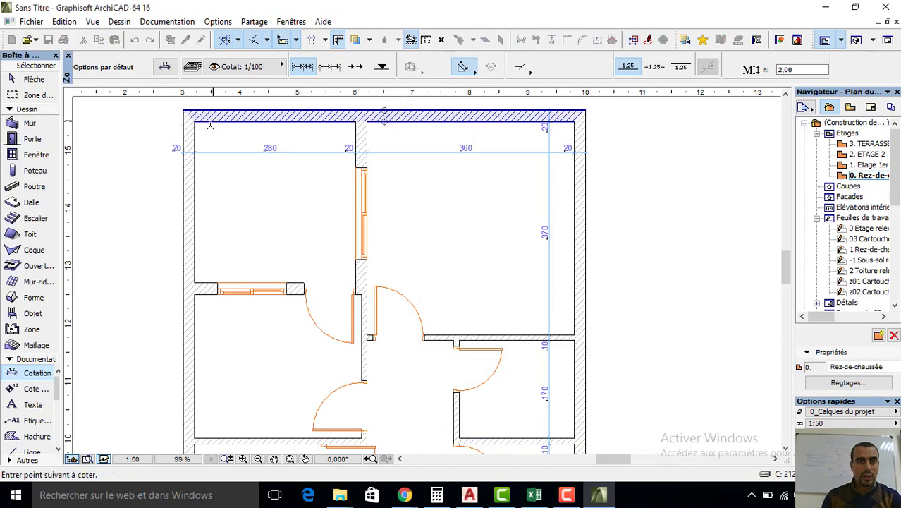
scroll(209, 332, "down", 2)
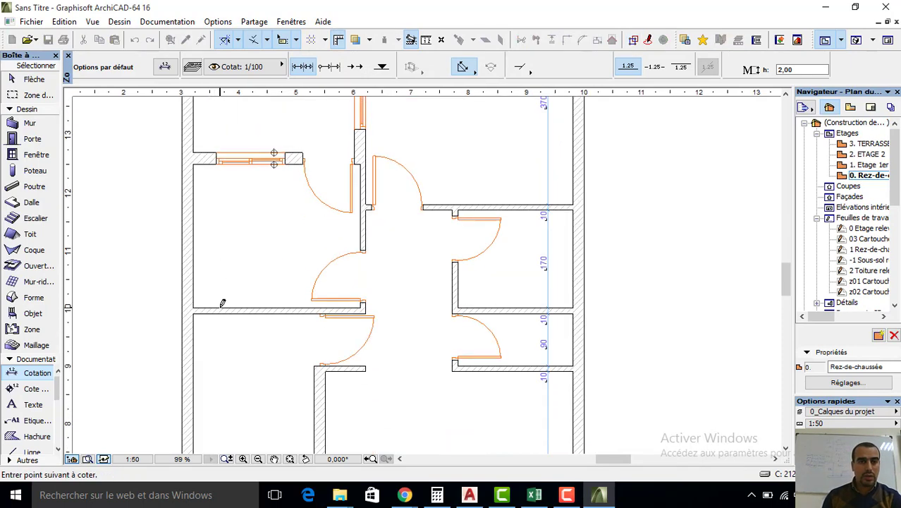
scroll(226, 331, "down", 1)
scroll(235, 387, "down", 1)
scroll(236, 386, "down", 1)
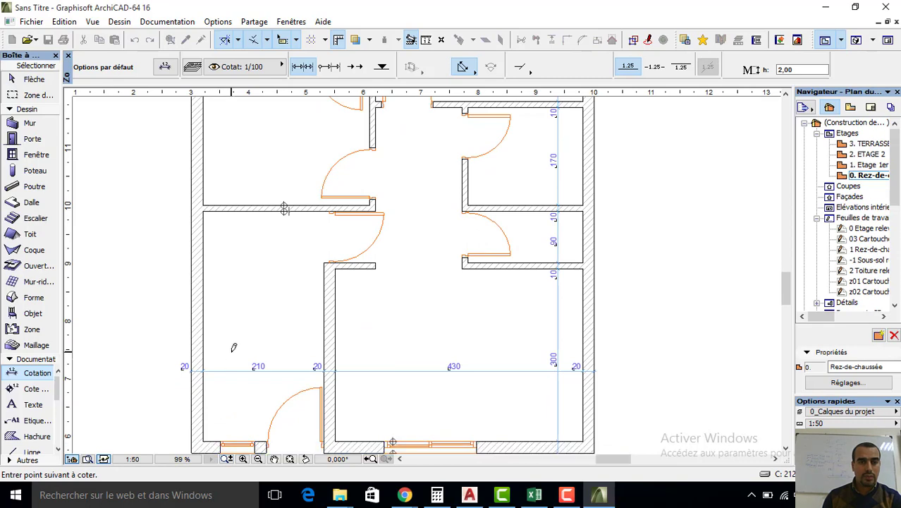
double_click(233, 348)
left_click(231, 351)
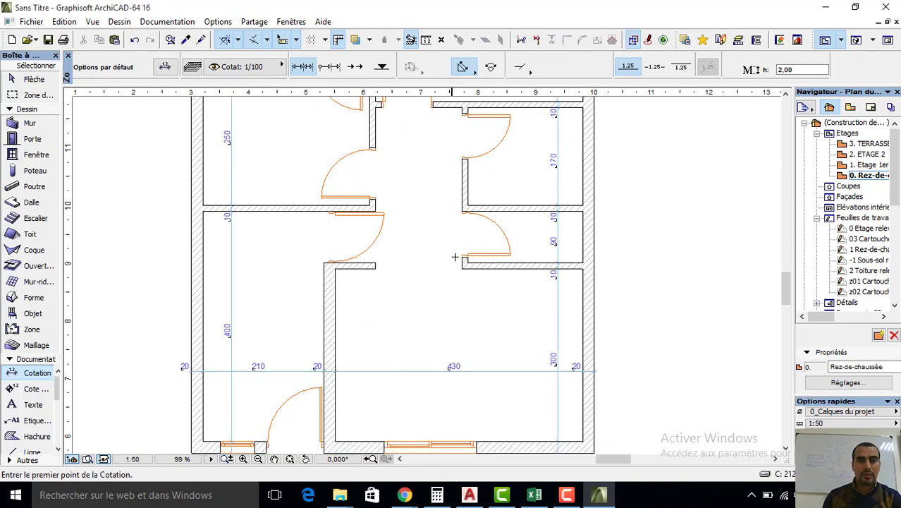
- Dimension across the middle walls horizontally (20, 290, 10, 150, 10, 200, 20)
middle_click_drag(454, 258, 422, 340)
left_click(517, 283)
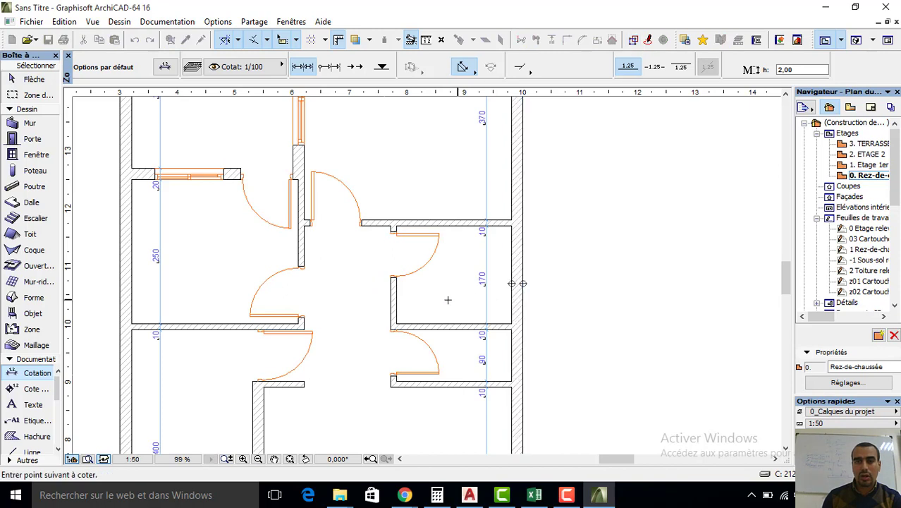
left_click(393, 302)
left_click(301, 247)
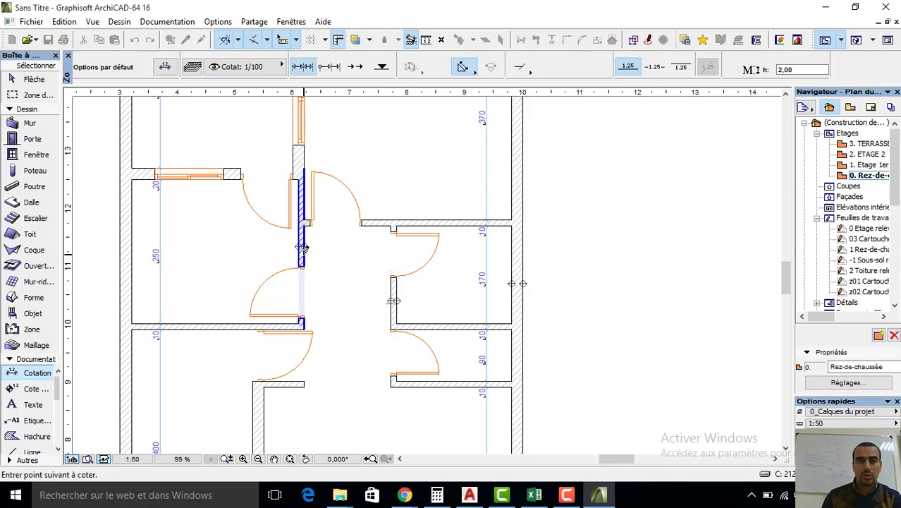
left_click(130, 284)
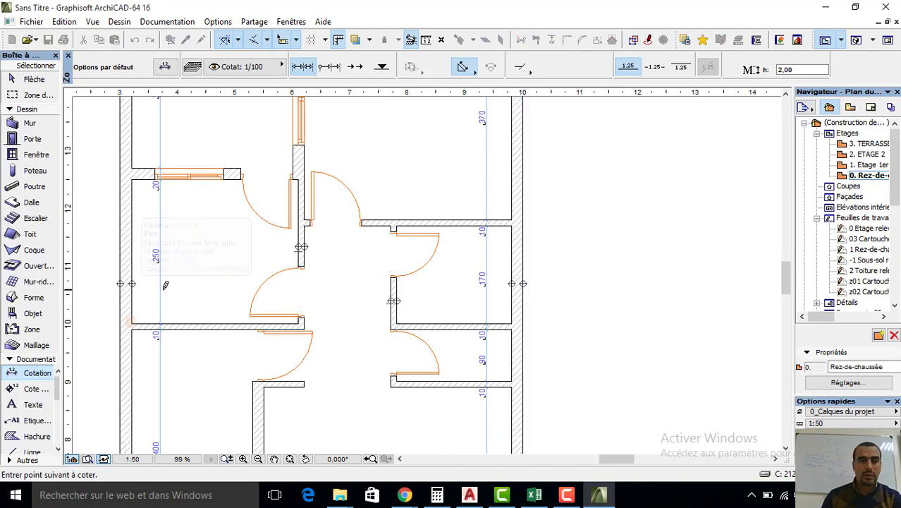
double_click(181, 285)
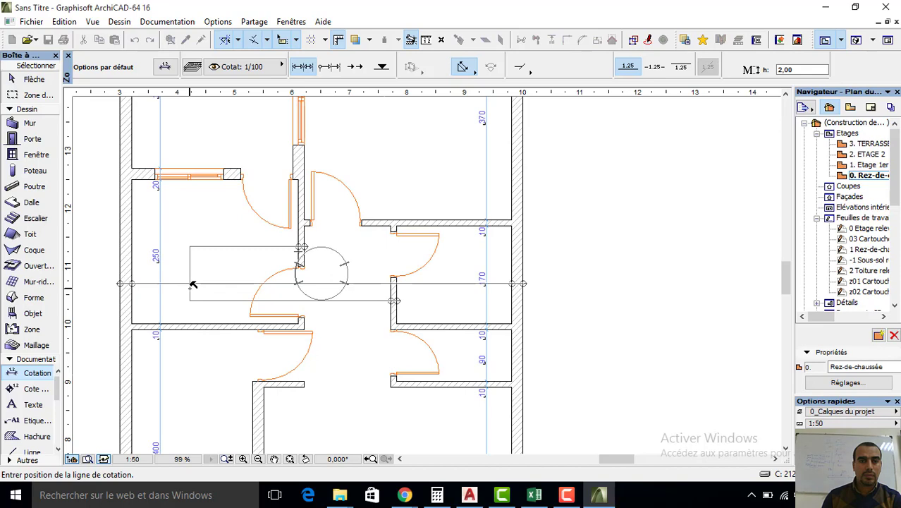
left_click(211, 344)
- Move the new horizontal dimension chain higher up the plan
key("Escape")
left_click(207, 347)
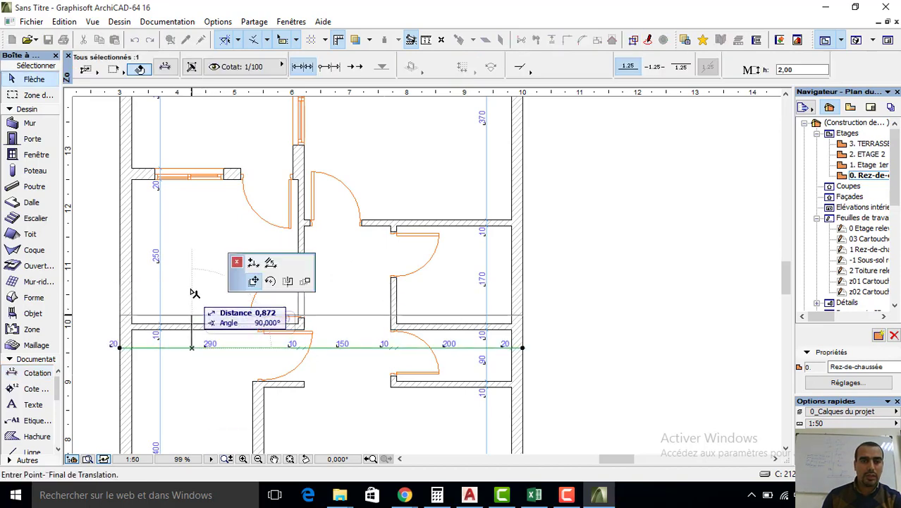
left_click_drag(191, 347, 195, 254)
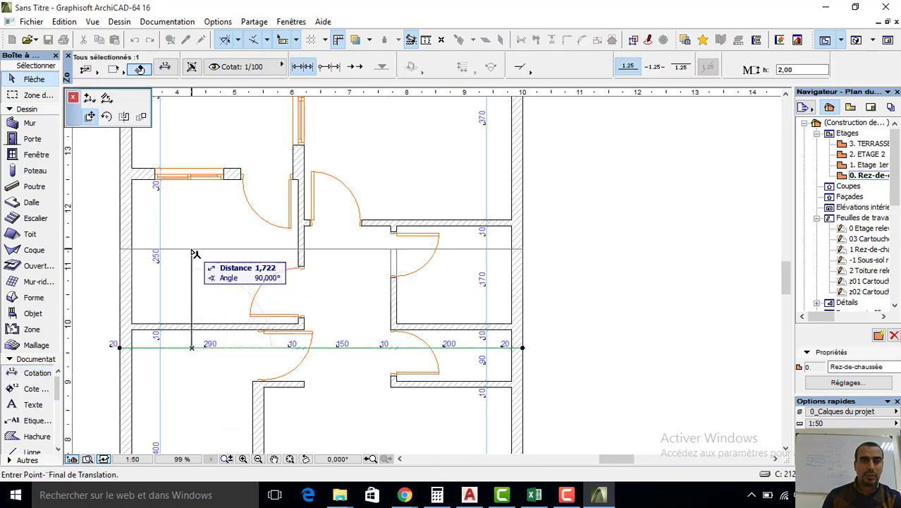
left_click(195, 253)
left_click(222, 267)
scroll(214, 219, "down", 3)
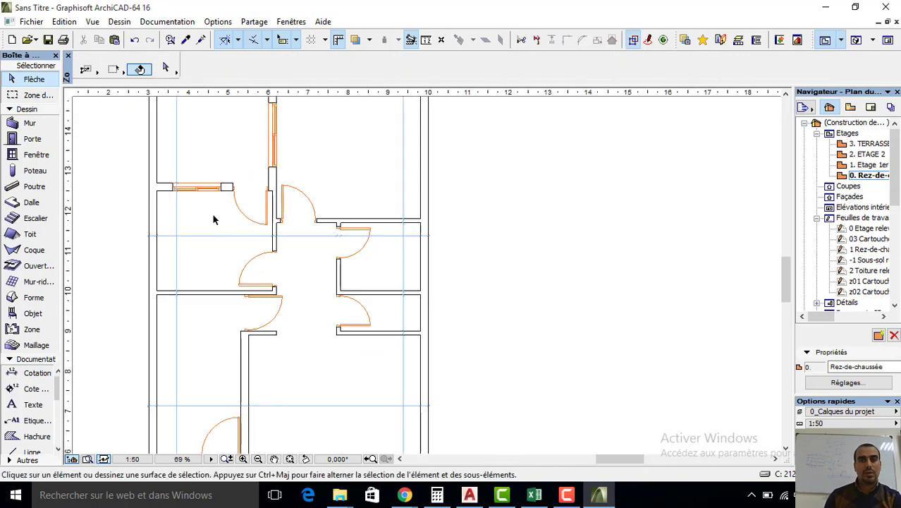
- Place a SALON text label in the lower-right room
scroll(214, 220, "down", 2)
key("ctrl+a")
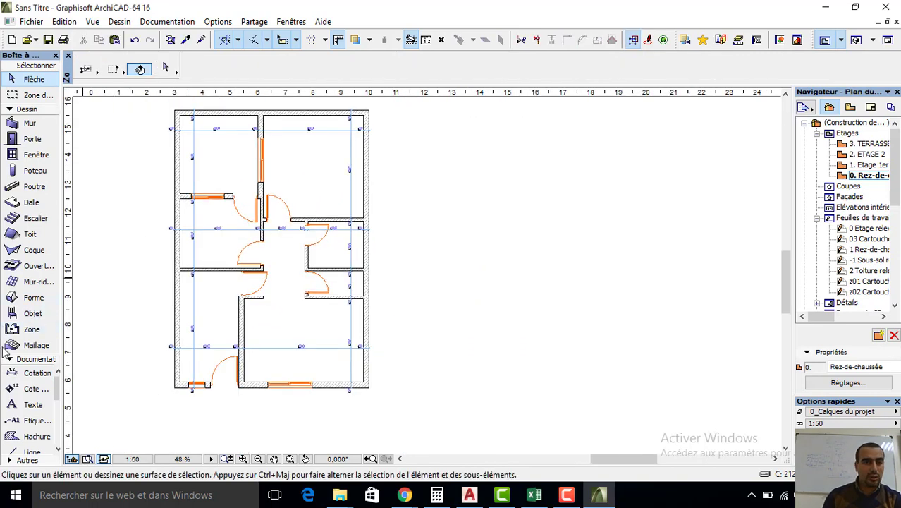
left_click(31, 406)
scroll(218, 329, "up", 2)
left_click(310, 332)
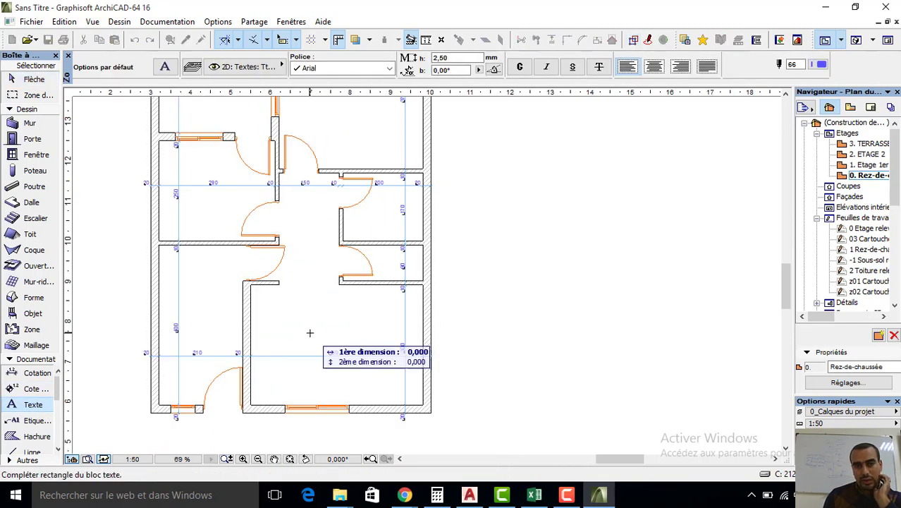
left_click(359, 323)
type("SALON")
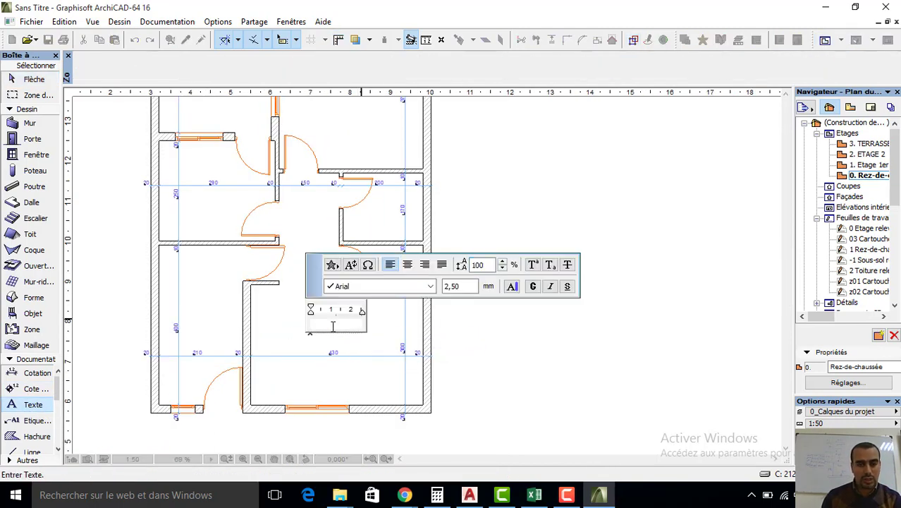
left_click(288, 332)
- Copy the SALON label into the small right room, the left room and the top rooms
left_click(312, 321, "shift")
left_click(335, 322)
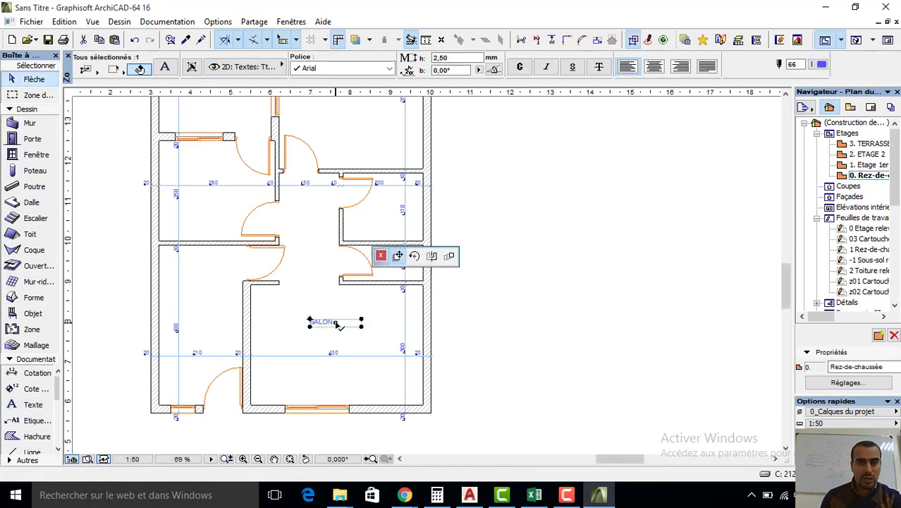
left_click(395, 257)
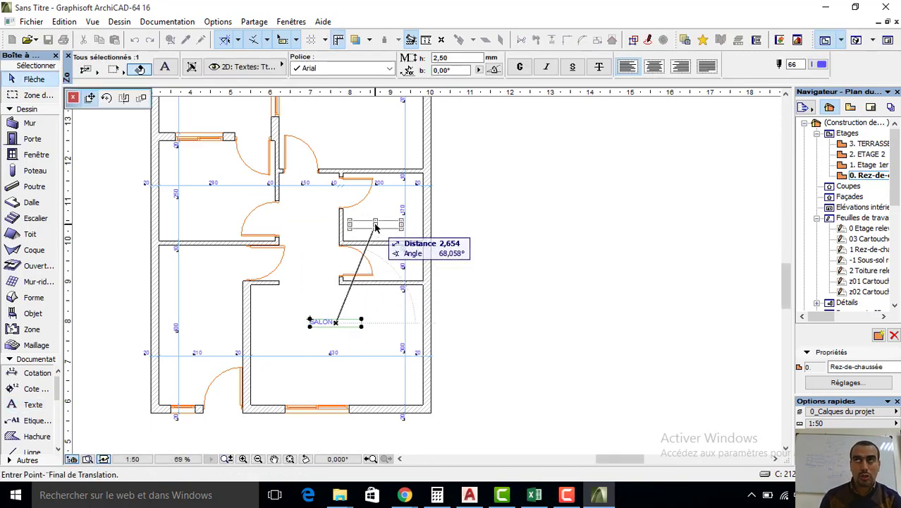
key("ctrl")
key("ctrl")
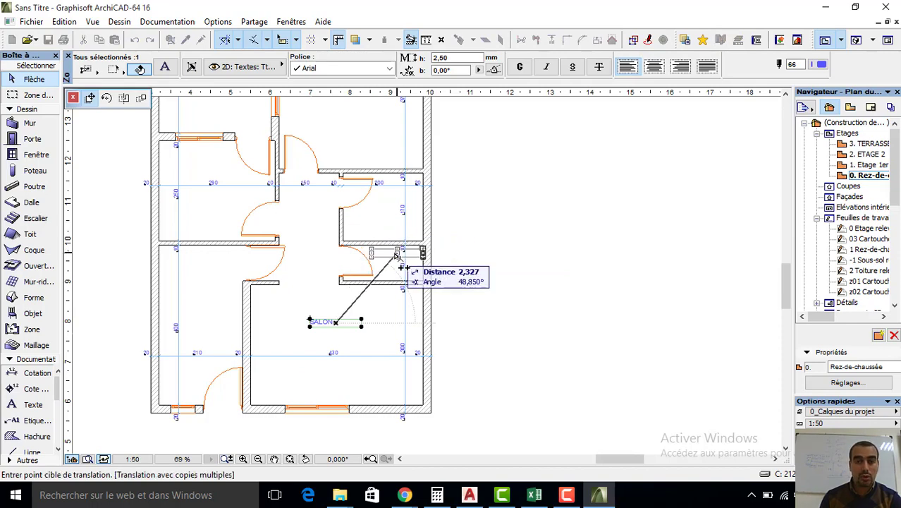
scroll(394, 265, "up", 2)
left_click(399, 262)
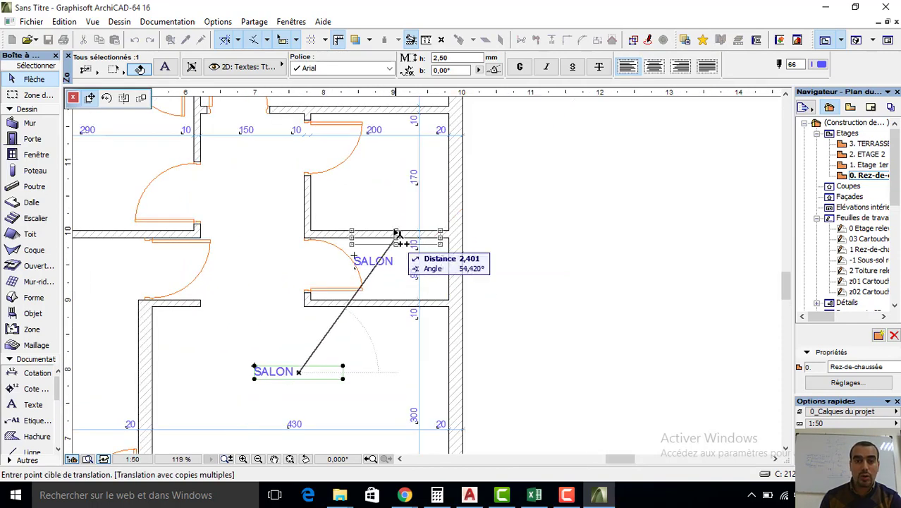
left_click(383, 194)
middle_click_drag(288, 186, 353, 296)
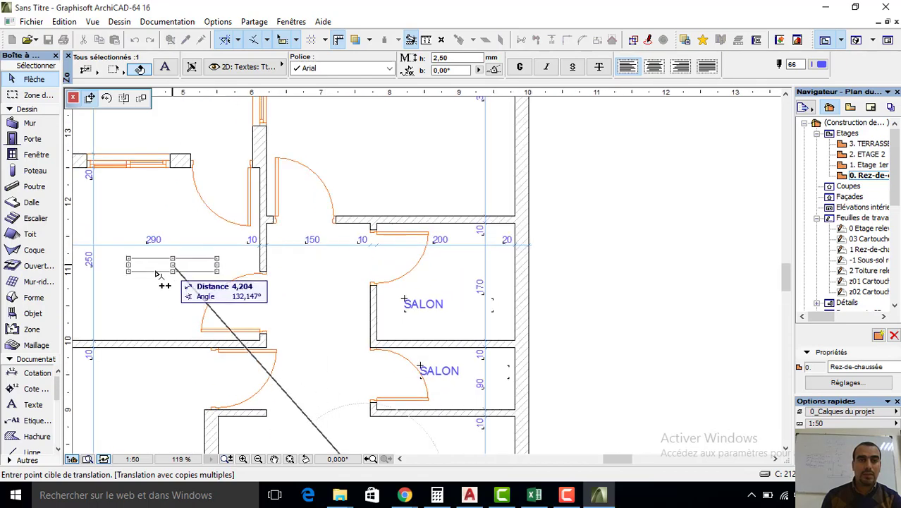
left_click(168, 276)
middle_click_drag(366, 113, 373, 212)
left_click(374, 189)
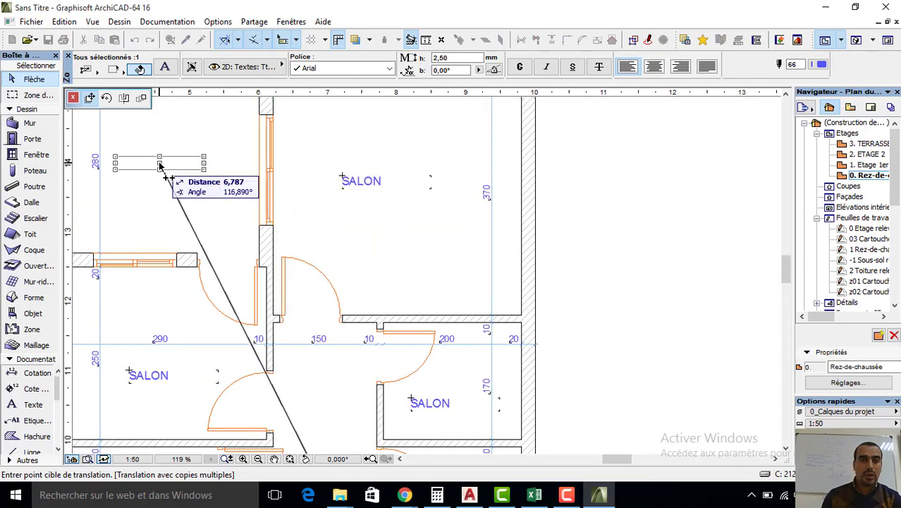
key("Escape")
key("Escape")
- Rename the top-left label to COUR and the top-right label to CHAMBRE
left_click(141, 162)
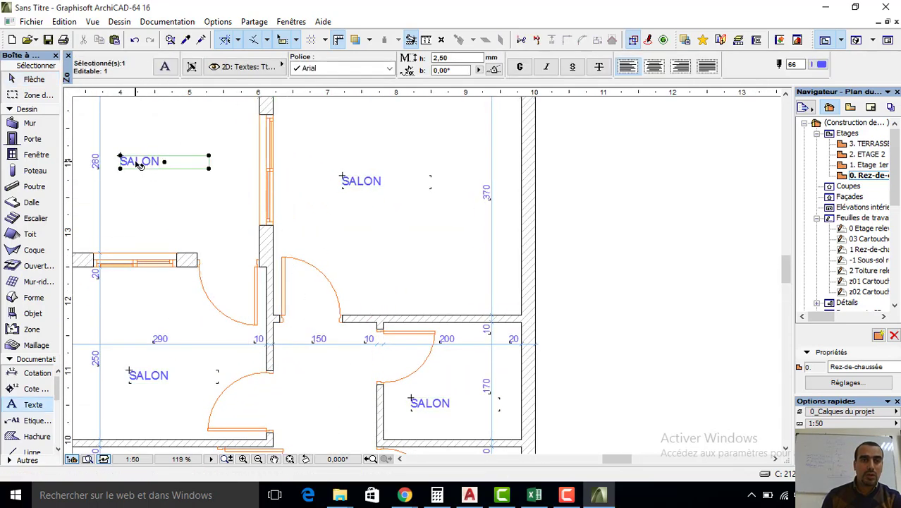
double_click(141, 162)
double_click(161, 161)
type("COUR")
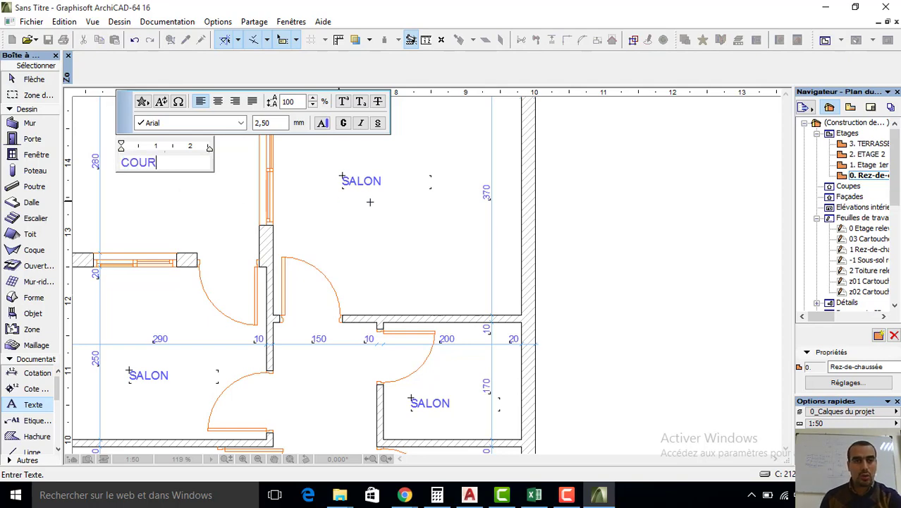
left_click(369, 202)
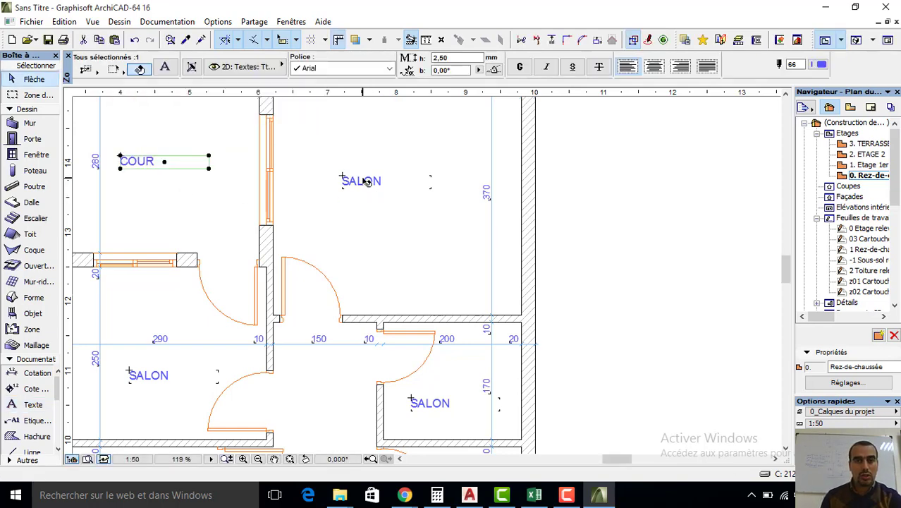
double_click(367, 182)
double_click(396, 181)
type("CHAMBRE")
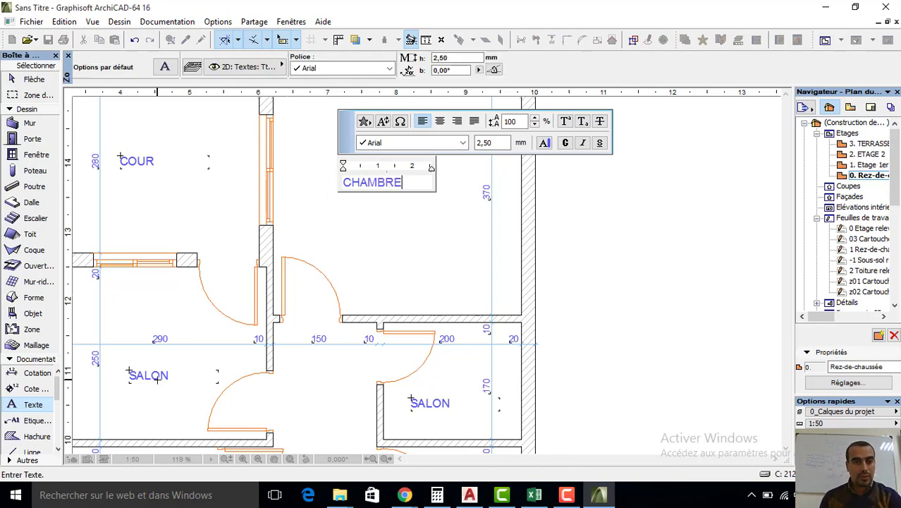
- Rename the left label to CUISINE and the small-room label to DOUCH
left_click(161, 382)
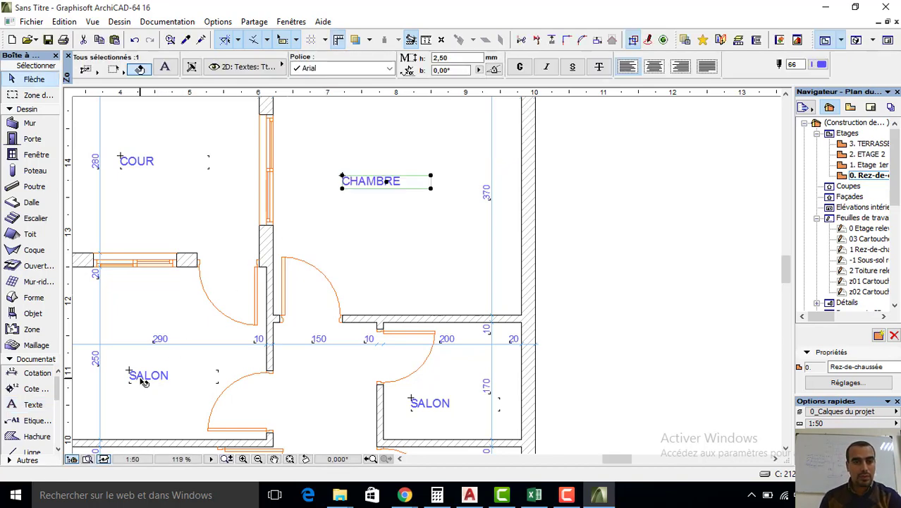
double_click(148, 378)
left_click_drag(169, 377, 107, 380)
type("CUISINE")
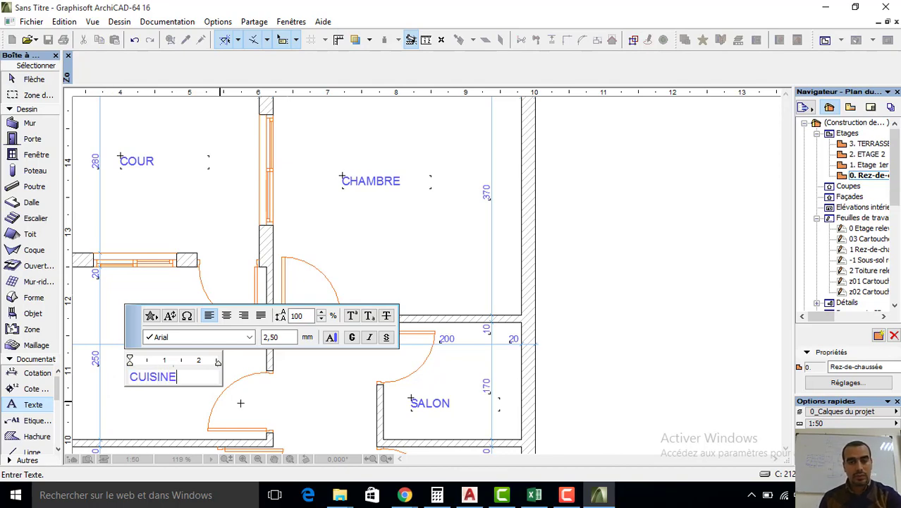
left_click(442, 407)
double_click(430, 403)
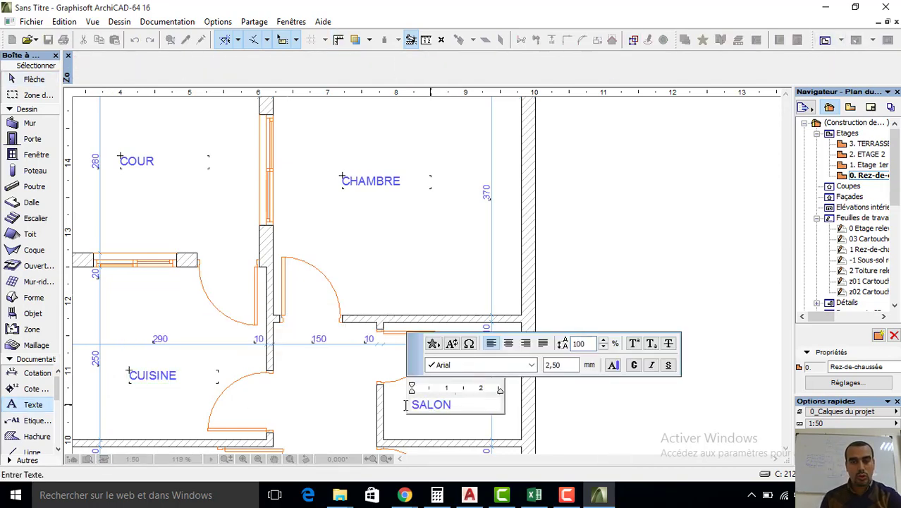
left_click_drag(458, 404, 358, 405)
type("DOUCH")
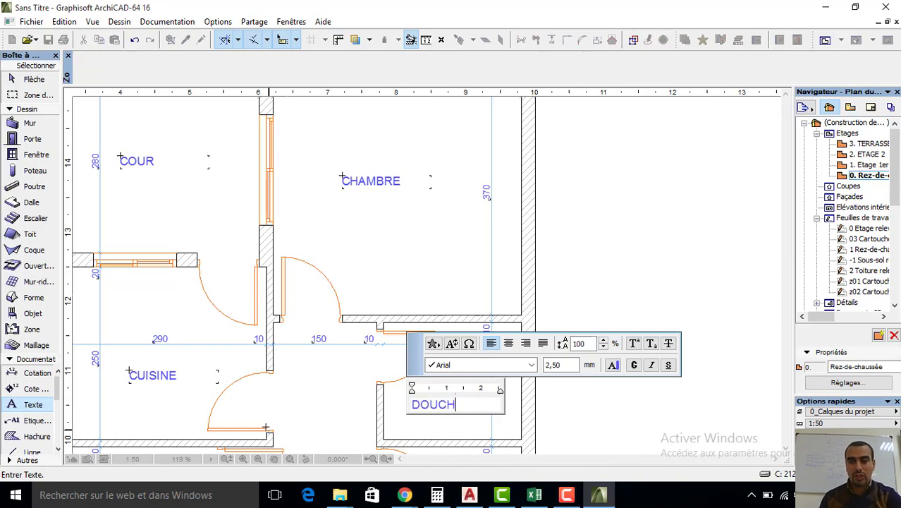
left_click(288, 416)
- Rename the remaining small-room SALON label to WC, correcting the stray 'SWC'
scroll(395, 370, "down", 3)
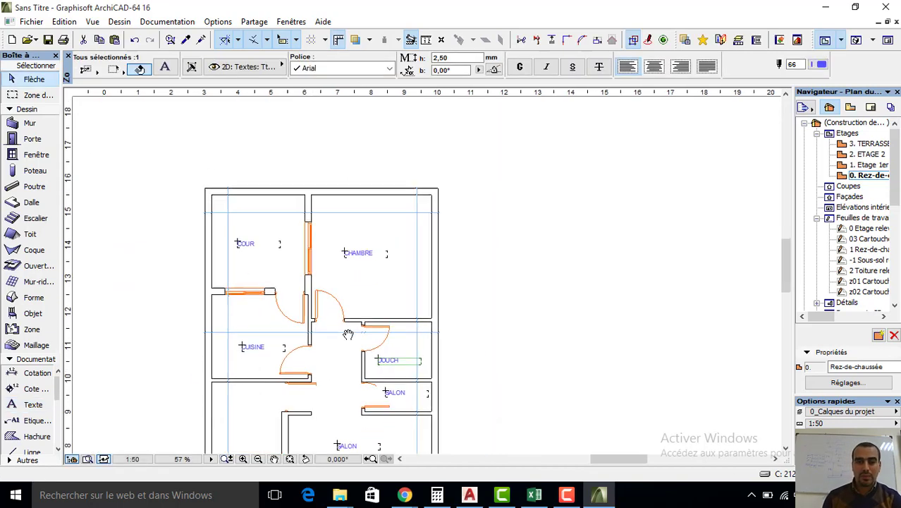
scroll(384, 367, "up", 2)
scroll(419, 378, "up", 2)
left_click(420, 378)
double_click(416, 370)
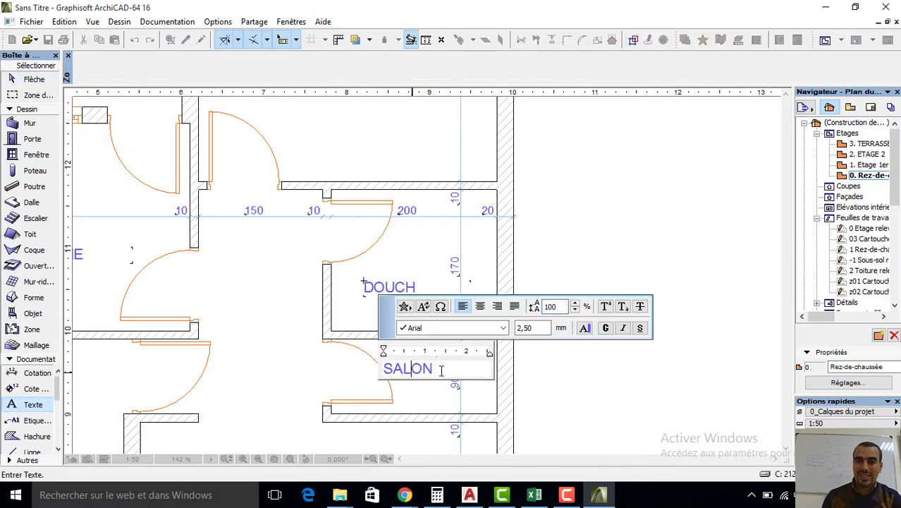
left_click_drag(431, 368, 314, 368)
type("SWC")
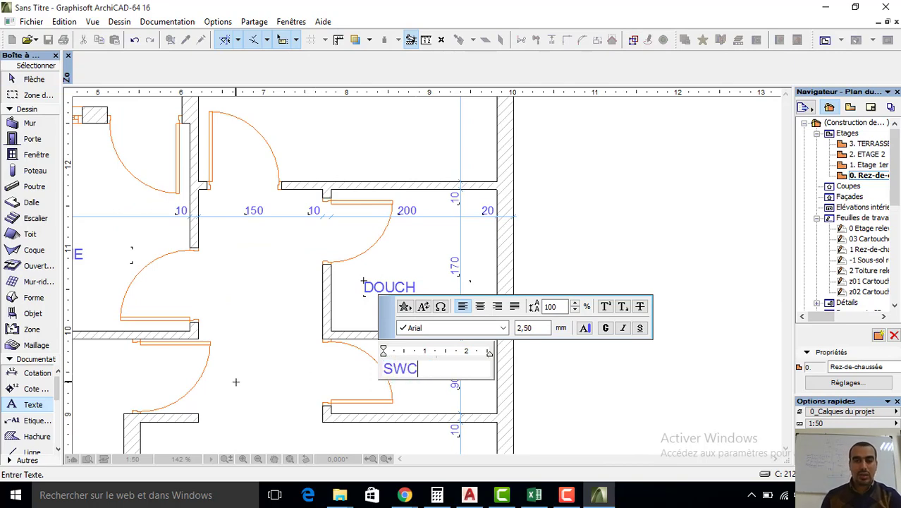
left_click(236, 381)
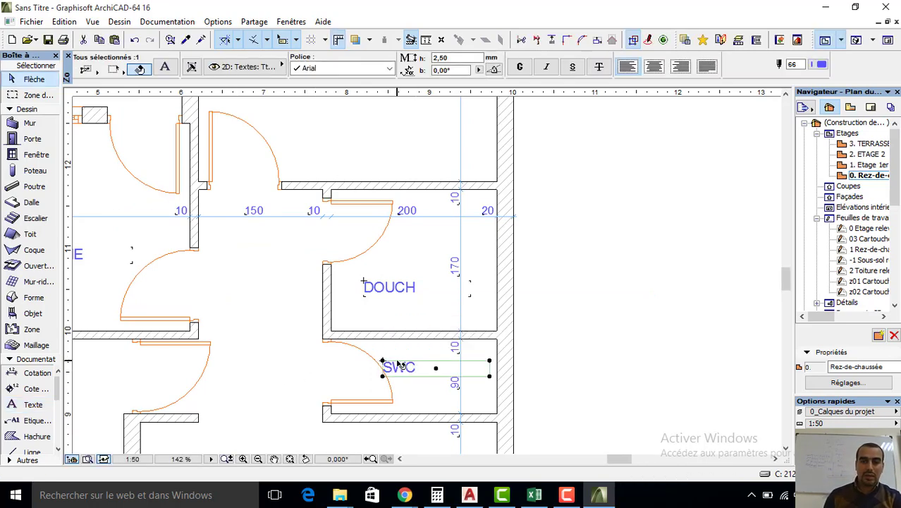
double_click(396, 365)
key("BackSpace")
left_click(296, 361)
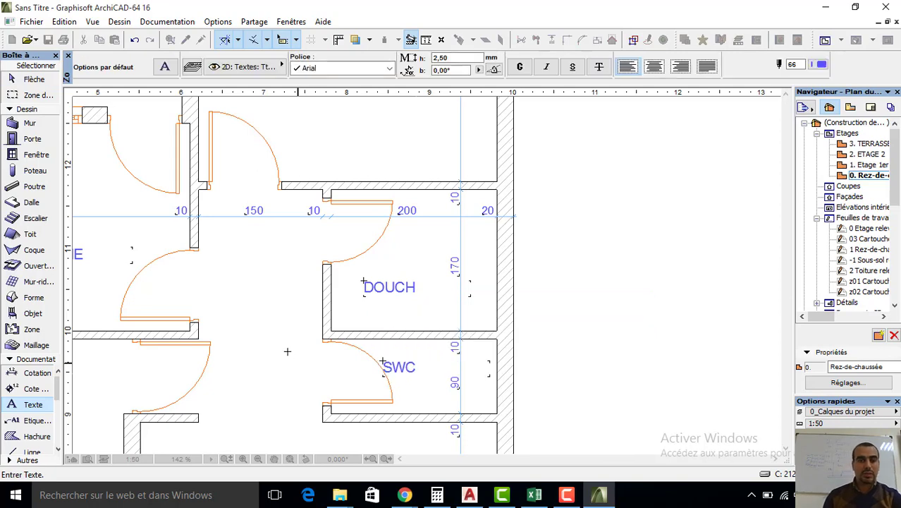
scroll(268, 388, "down", 3)
scroll(275, 325, "down", 2)
scroll(270, 323, "down", 2)
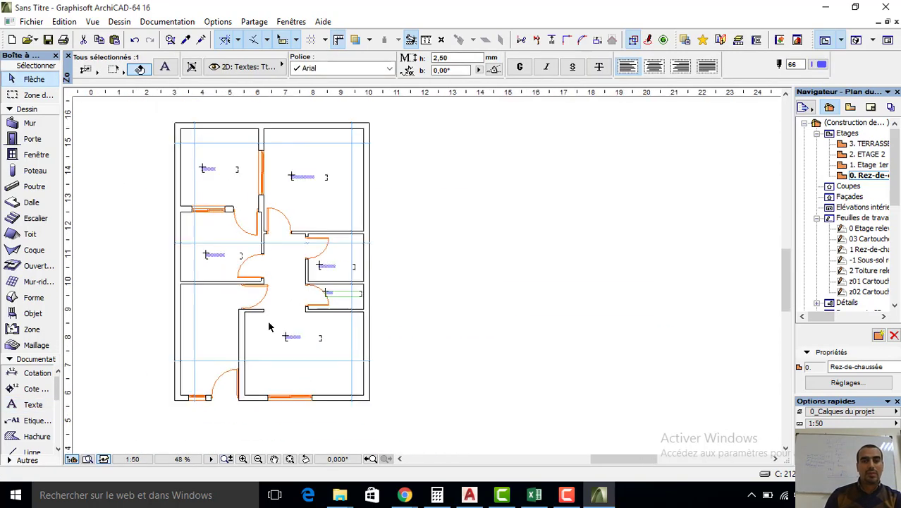
- Draw a 0.200-thick rectangular slab, 7,000 by 10,000, between opposite outer wall corners
double_click(22, 203)
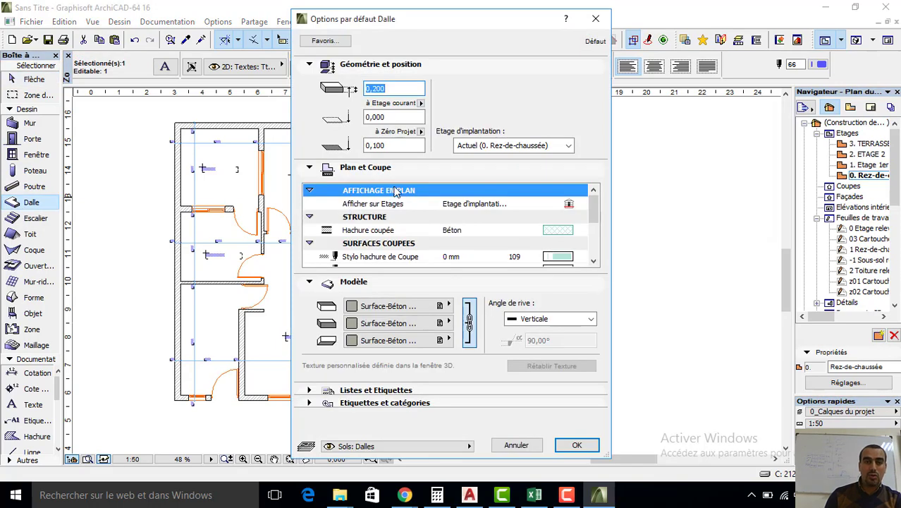
left_click(576, 445)
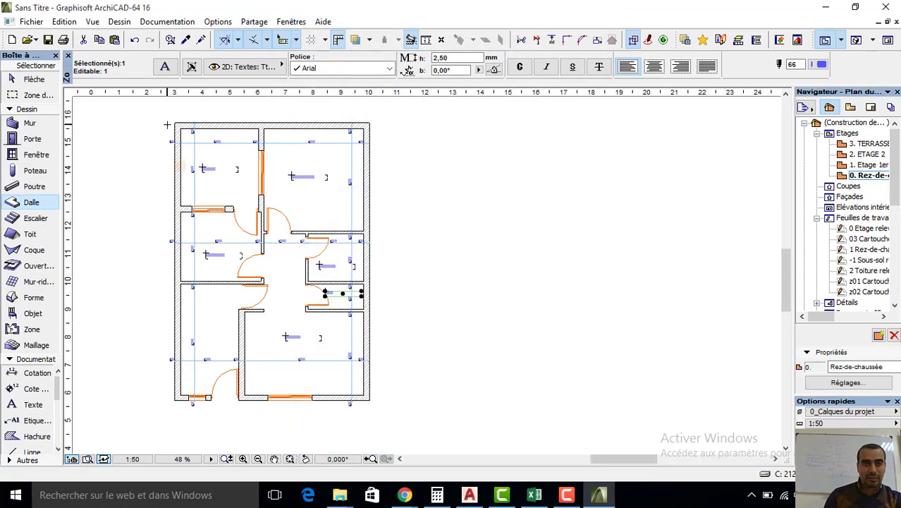
key("Escape")
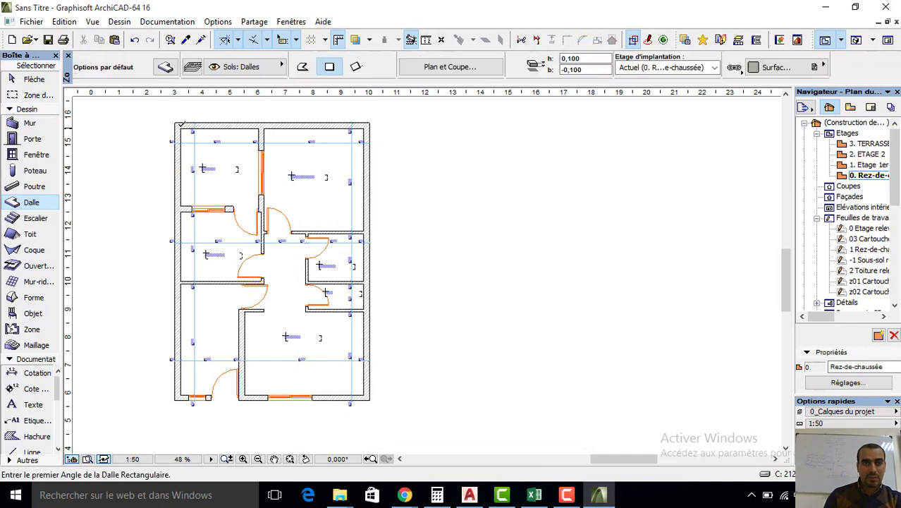
left_click(175, 122)
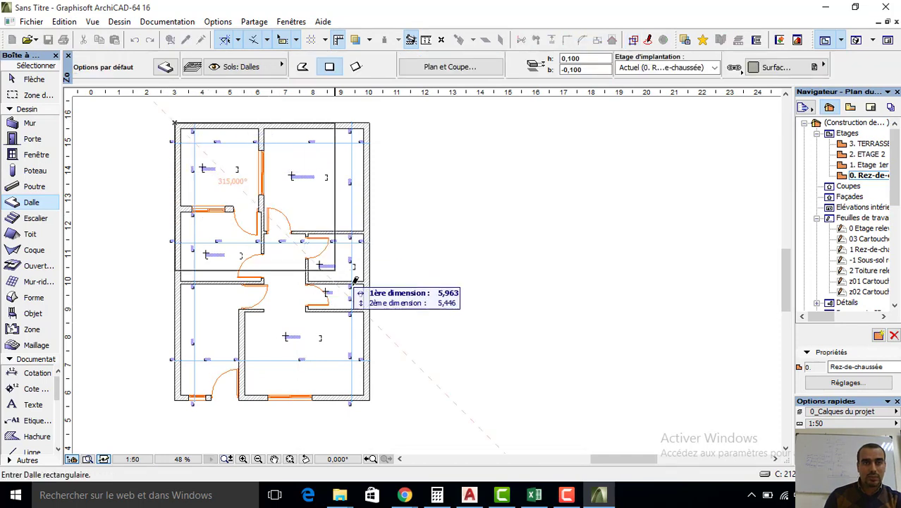
left_click(367, 398)
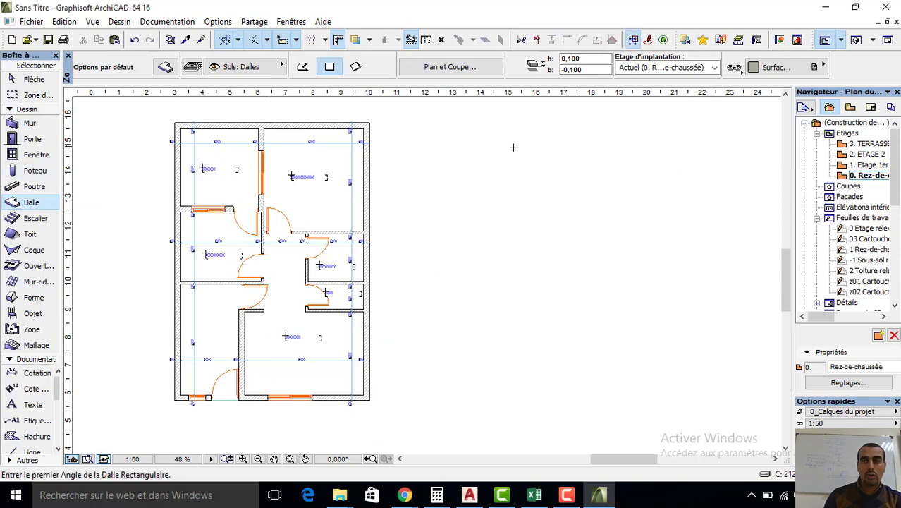
key("Escape")
key("ctrl+a")
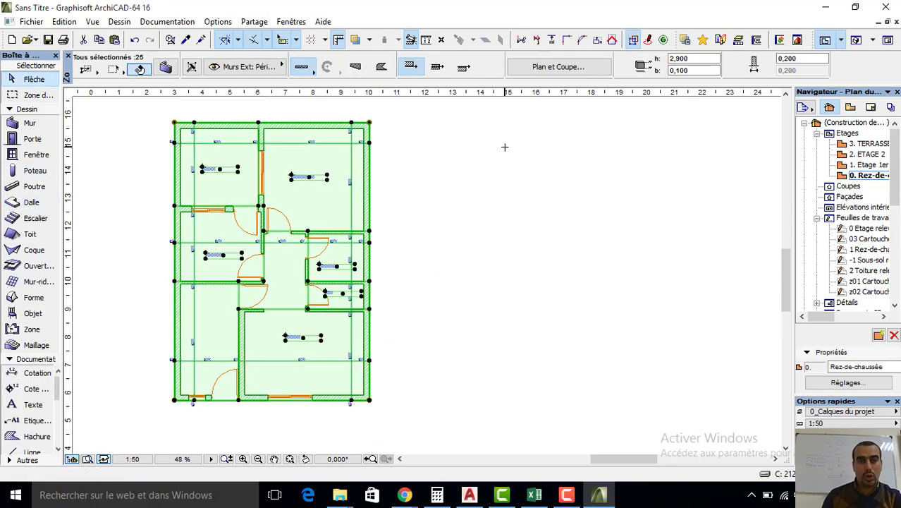
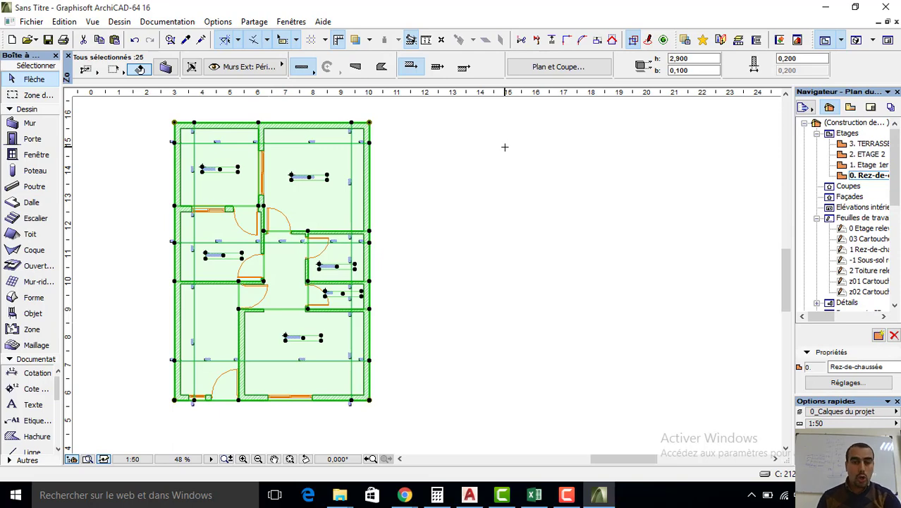
- Paste the copied plan onto the 1. Etage 1er storey and fix it in place
left_click(868, 167)
key("ctrl+v")
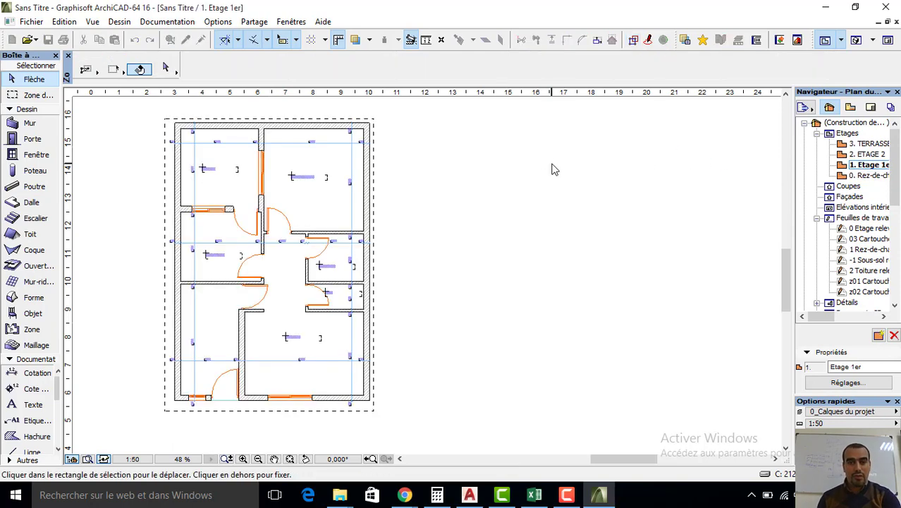
left_click(471, 225)
middle_click_drag(313, 324, 404, 288)
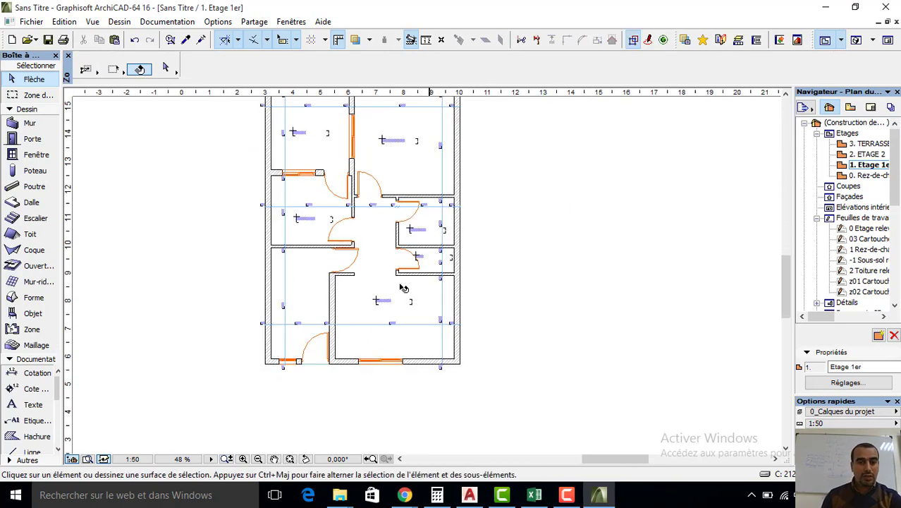
- Delete the bottom-left door and the door beside the upper-left room
left_click(309, 362)
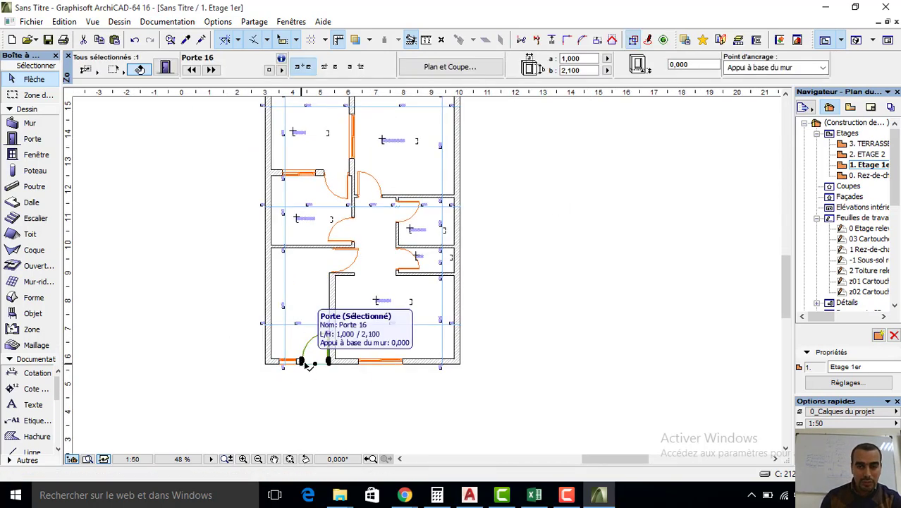
key("Delete")
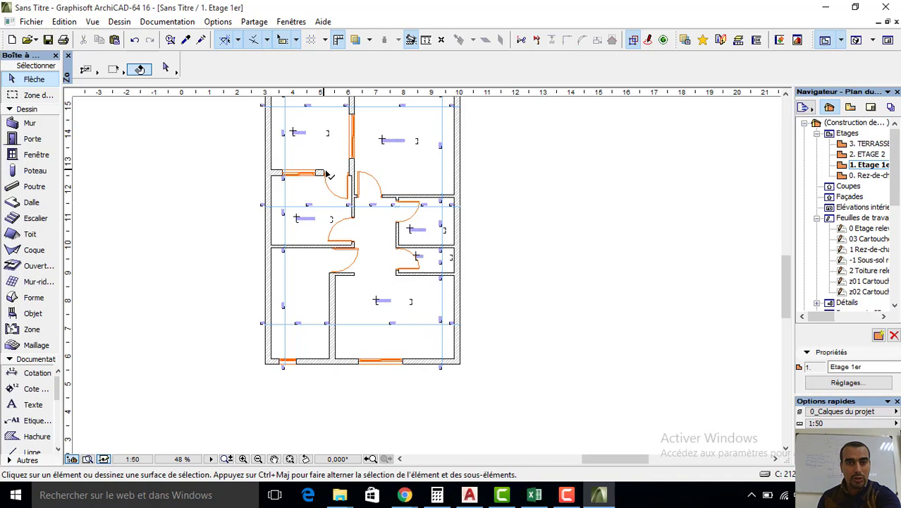
left_click(326, 173)
key("Delete")
- Trim away the upper-left room's top and left walls
middle_click_drag(301, 120, 324, 187)
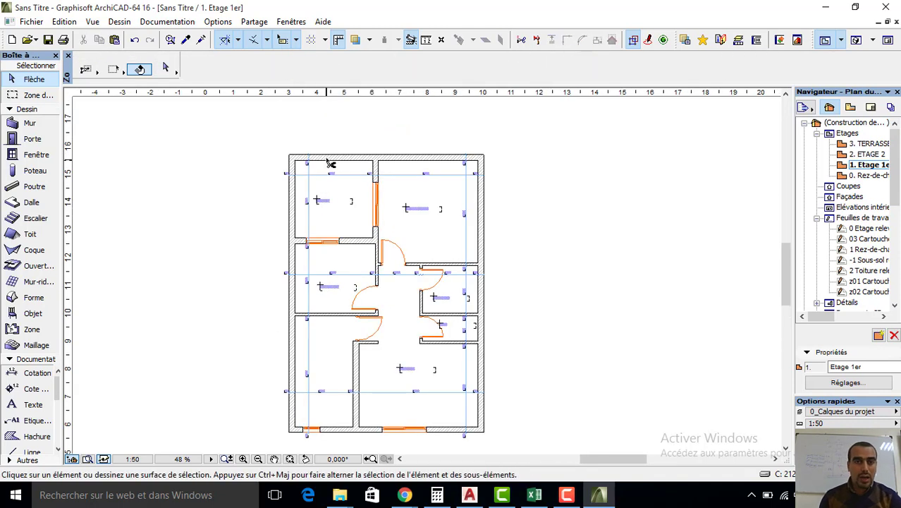
left_click(328, 160, "ctrl")
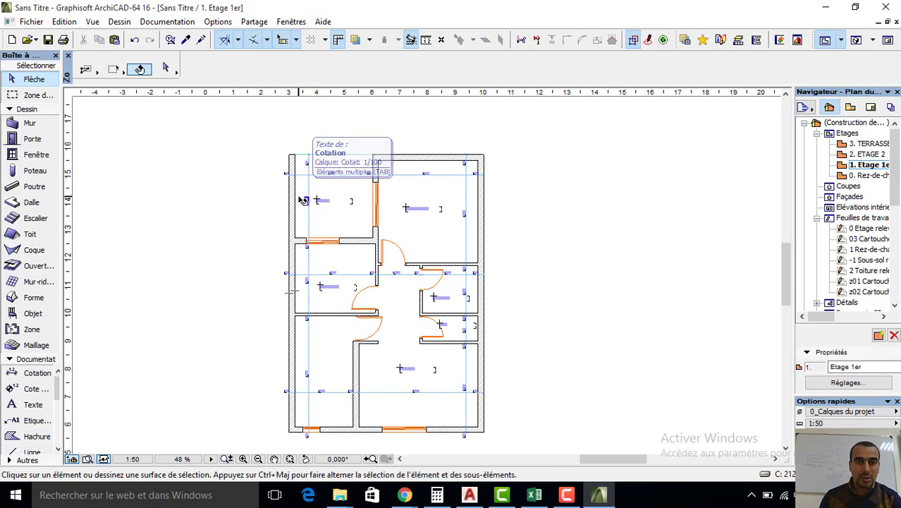
left_click(296, 198, "ctrl")
scroll(296, 198, "up", 3)
- Subtract a rectangle over the COUR area from the first-floor slab, then view the house in 3D
left_click(289, 198)
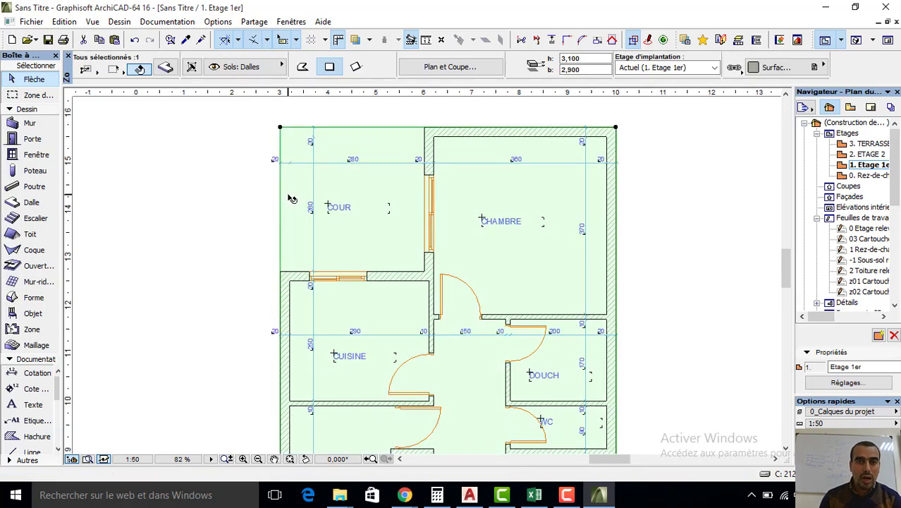
left_click(280, 127)
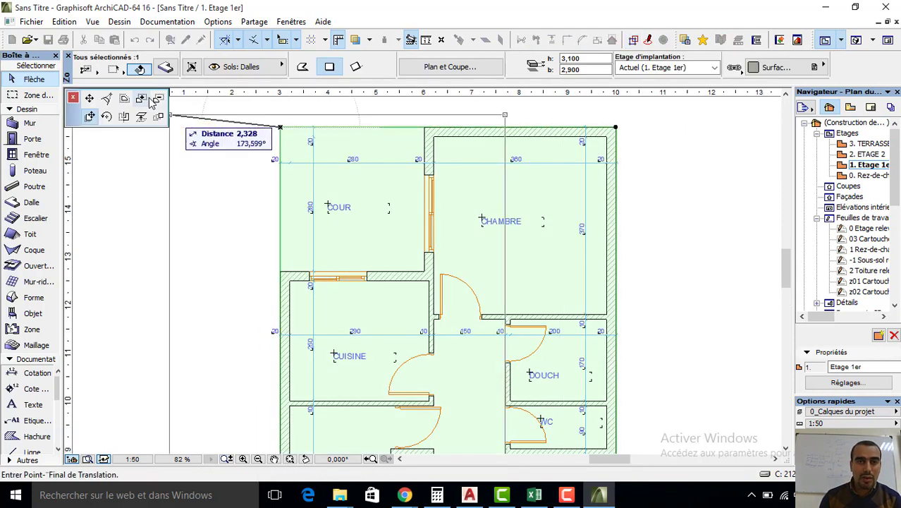
left_click(158, 100)
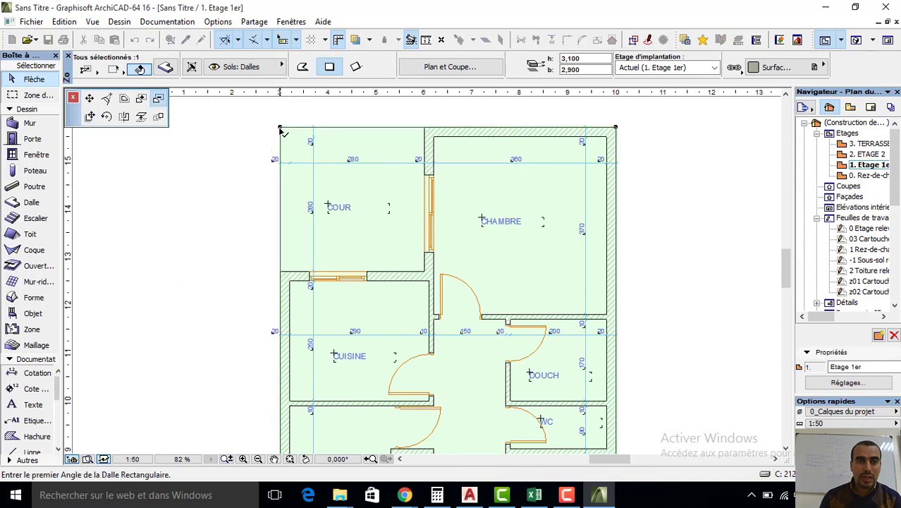
left_click(280, 127)
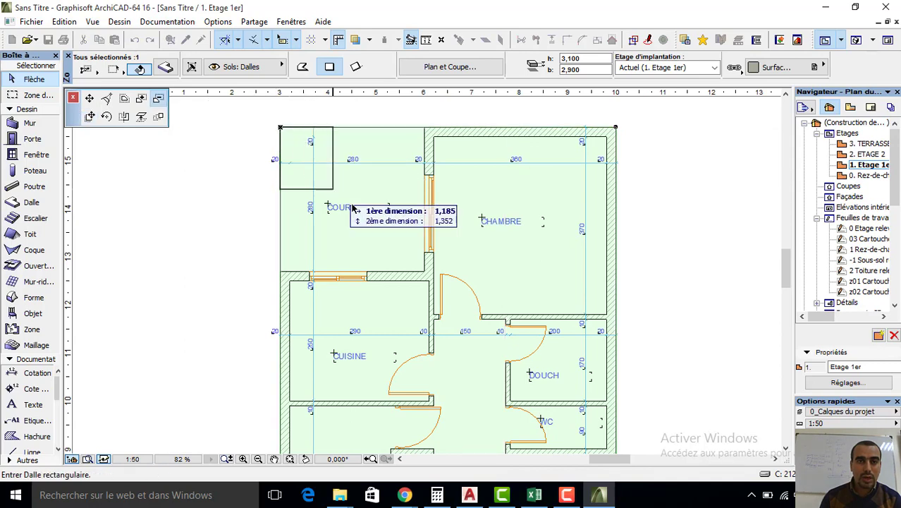
left_click(424, 272)
key("F3")
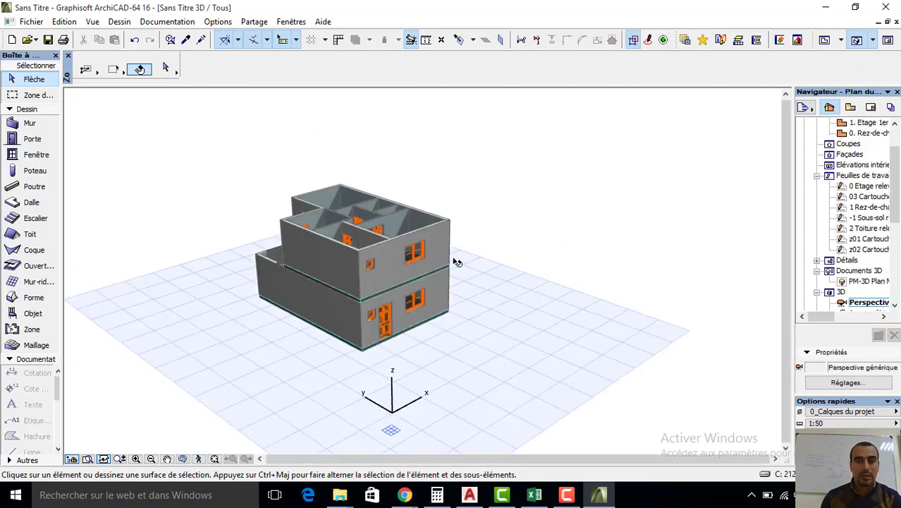
- Orbit the 3D model to inspect both storeys, then return to the 1. Etage 1er plan
scroll(458, 258, "up", 4)
mouse_move(458, 258)
middle_mouse_down("shift")
mouse_move(267, 267)
mouse_move(286, 303)
mouse_move(472, 303)
mouse_move(587, 316)
mouse_move(537, 275)
mouse_move(436, 372)
mouse_move(235, 315)
mouse_move(413, 246)
middle_mouse_up("shift")
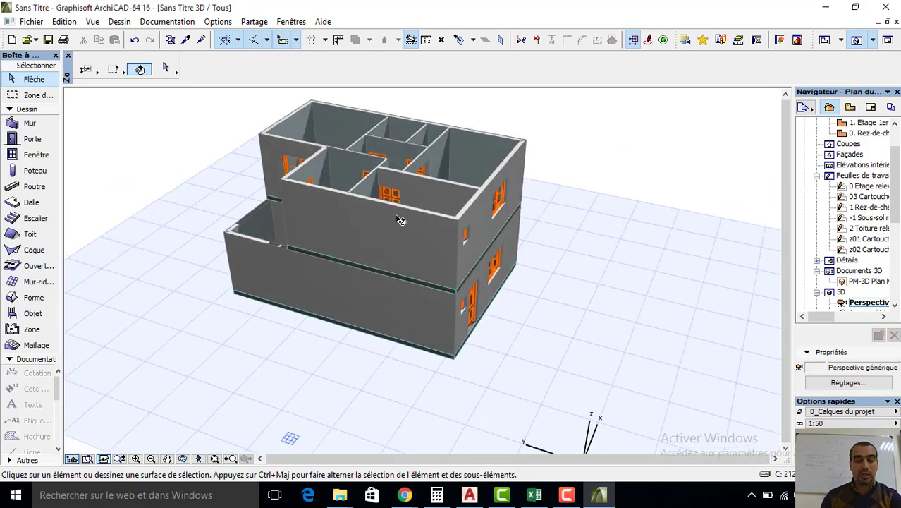
key("F2")
scroll(469, 355, "down", 2)
- Split the SALON's bottom wall with a vertical cut line, keeping the right part
scroll(454, 375, "up", 2)
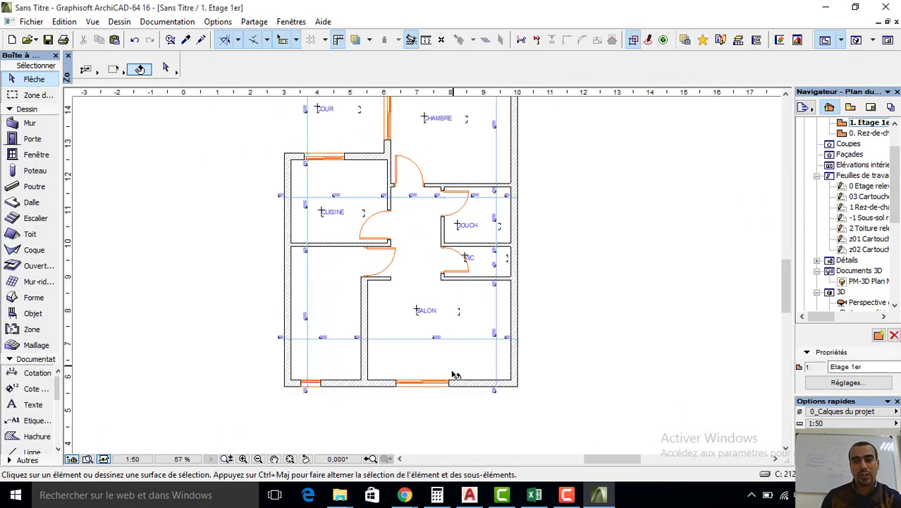
scroll(423, 332, "up", 1)
scroll(424, 331, "up", 1)
left_click(461, 324)
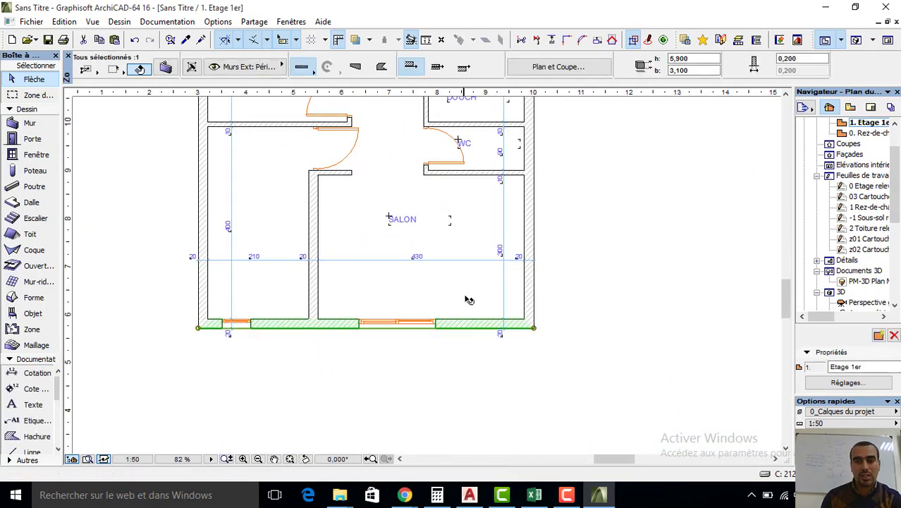
left_click(538, 41)
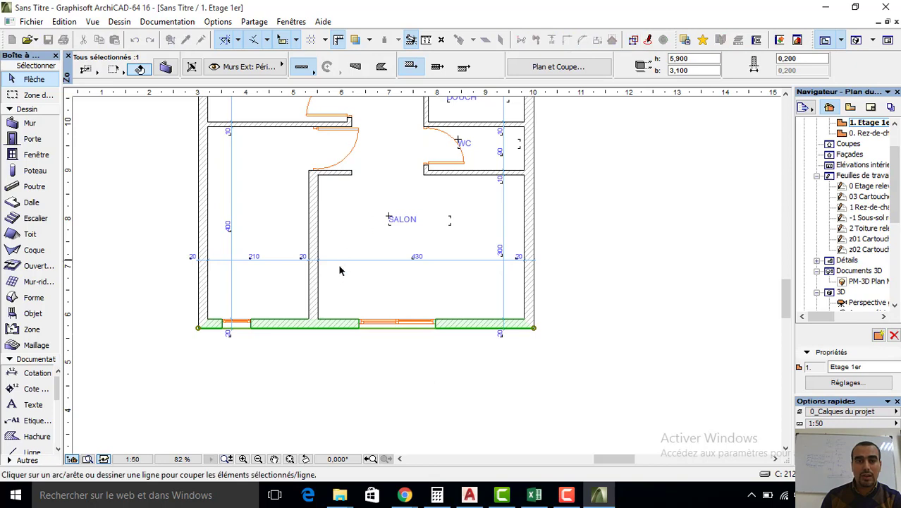
left_click(321, 325)
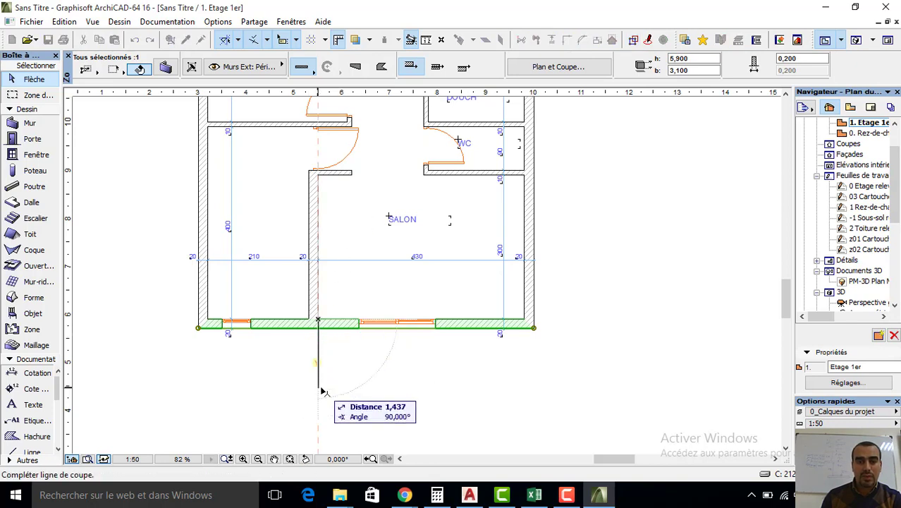
left_click(321, 433)
left_click(517, 334)
- Drag the right wall piece with its window 0.5 m outward
left_click(457, 329)
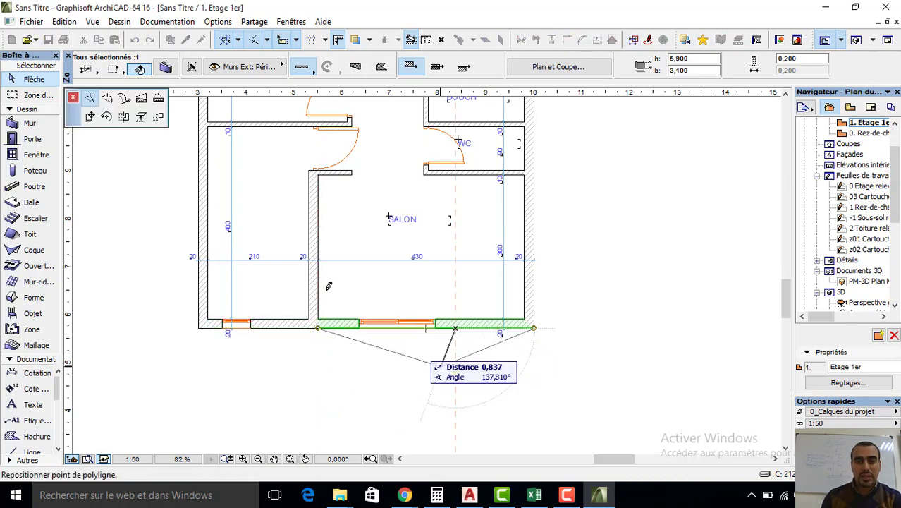
left_click(89, 117)
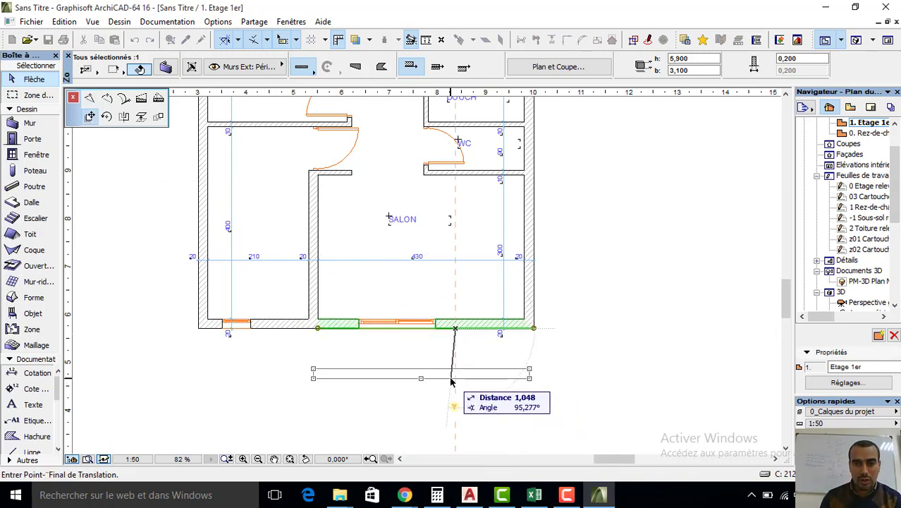
type("0")
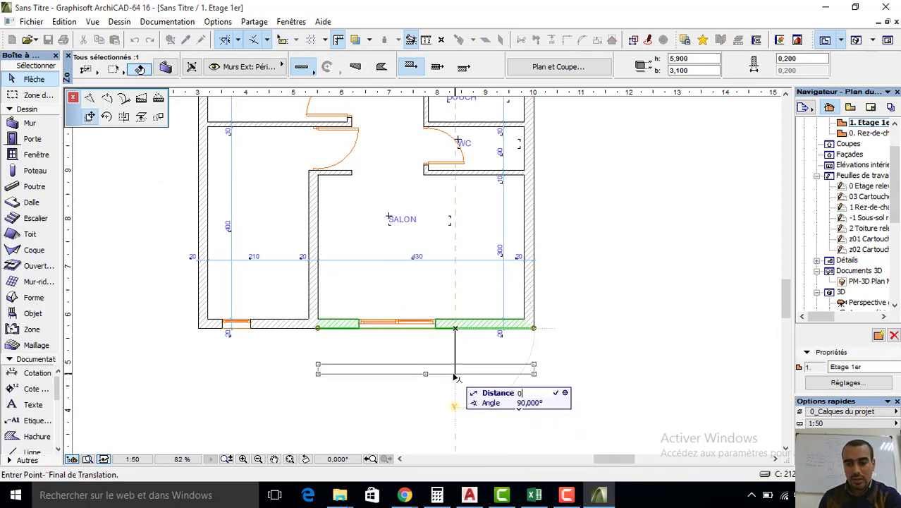
type("5")
key("Return")
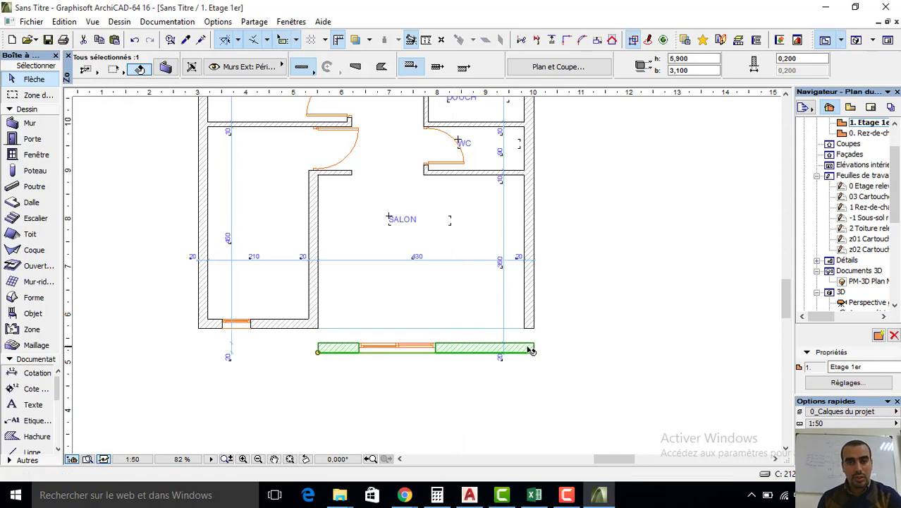
left_click(484, 309)
left_click(26, 125)
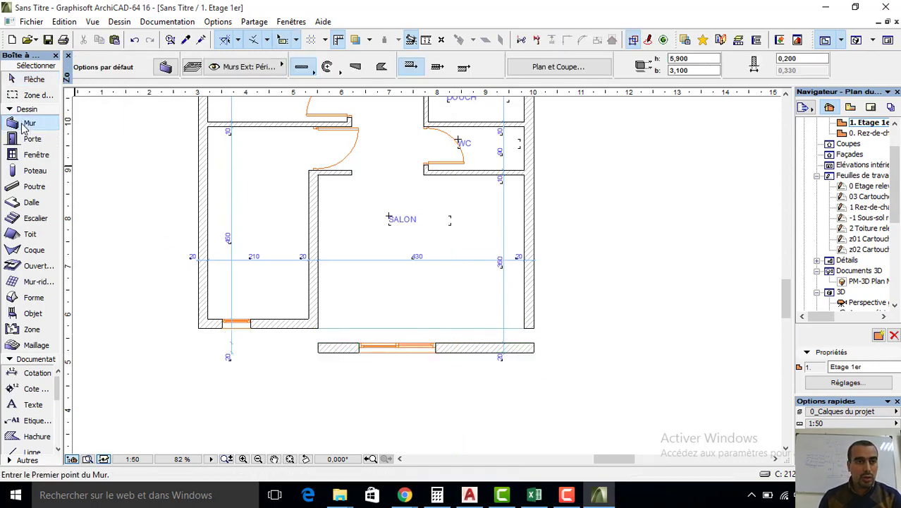
- Draw a short stepped wall from the SALON's bottom-right corner down to the shifted wall
left_click(534, 327)
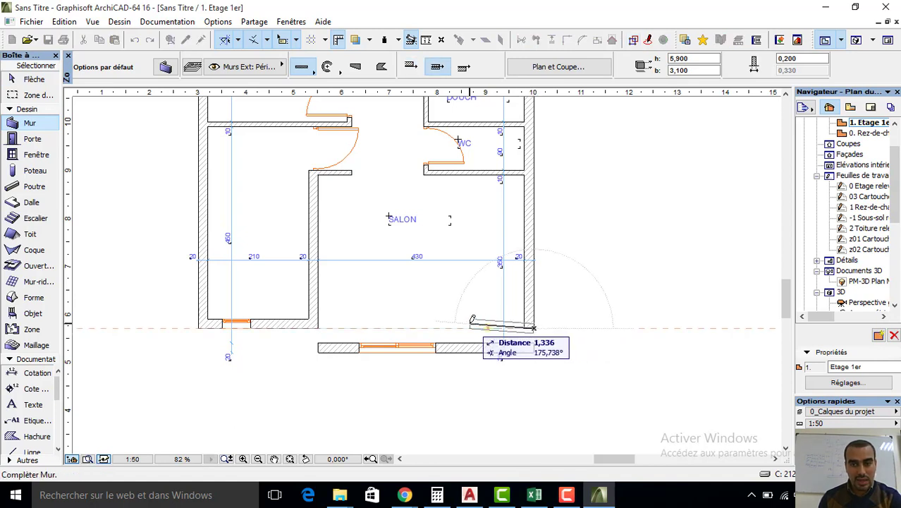
type("1")
left_click(485, 327)
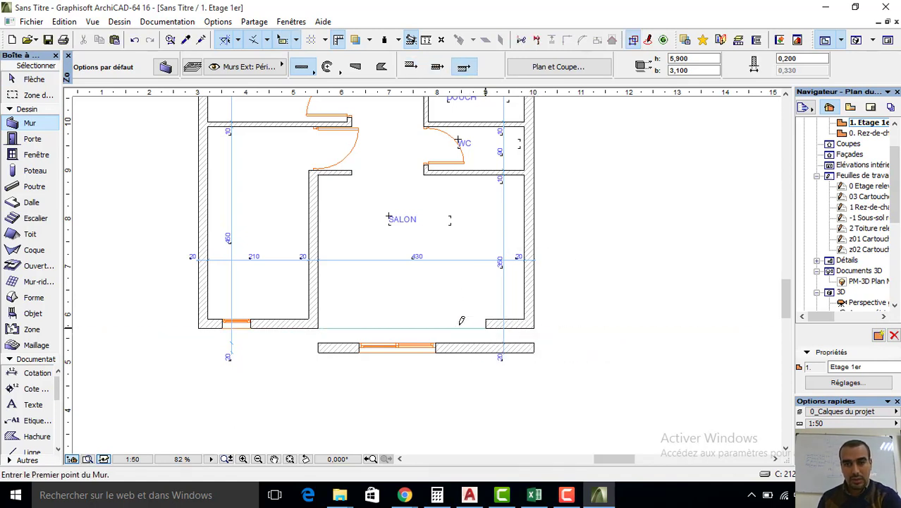
left_click(485, 327)
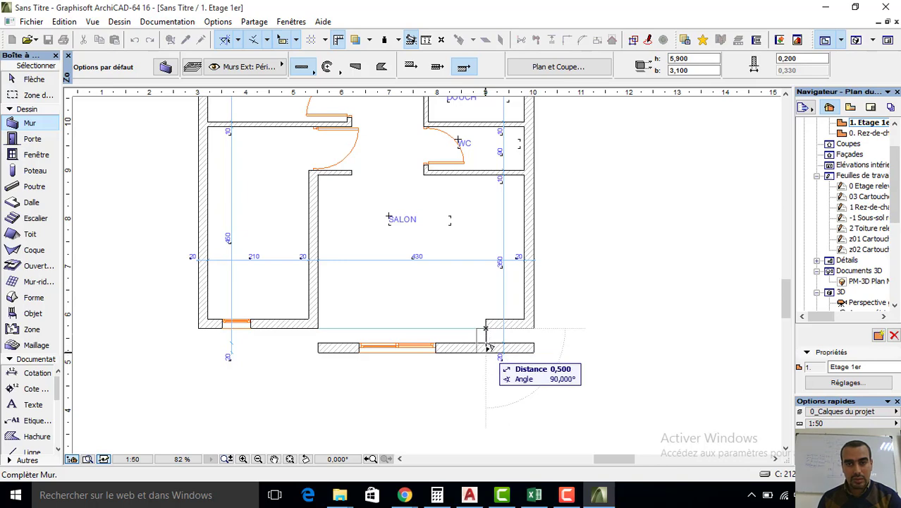
double_click(487, 347)
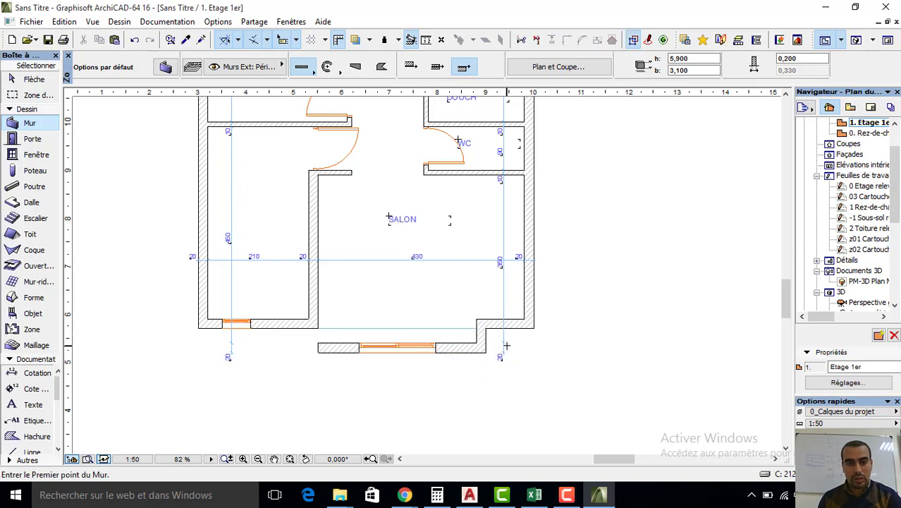
key("Escape")
- Remove the extra point from the vertical dimension chain so it reads 300, 20, 50
scroll(506, 345, "up", 3)
left_click(501, 343)
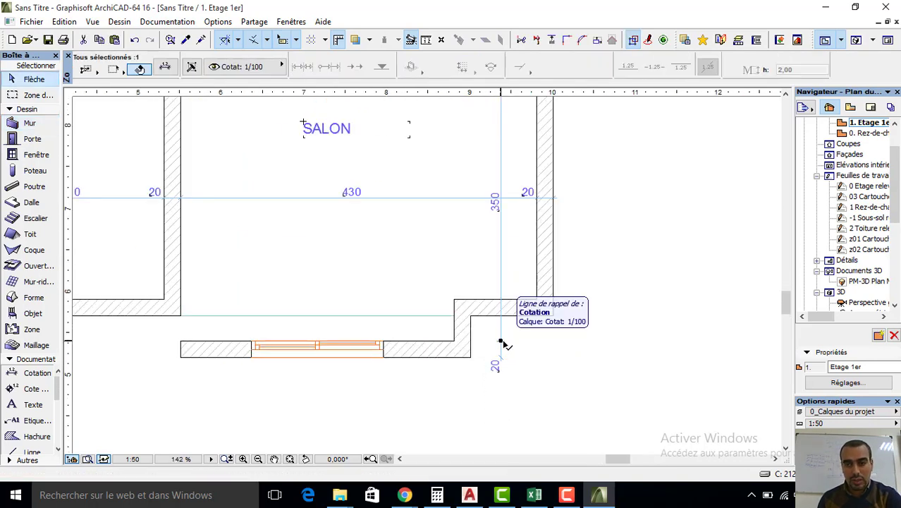
key("Delete")
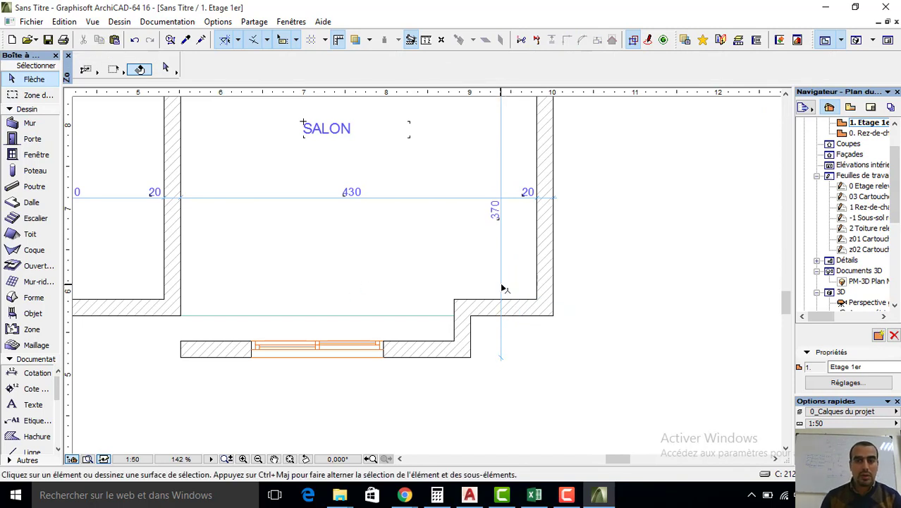
left_click(502, 288)
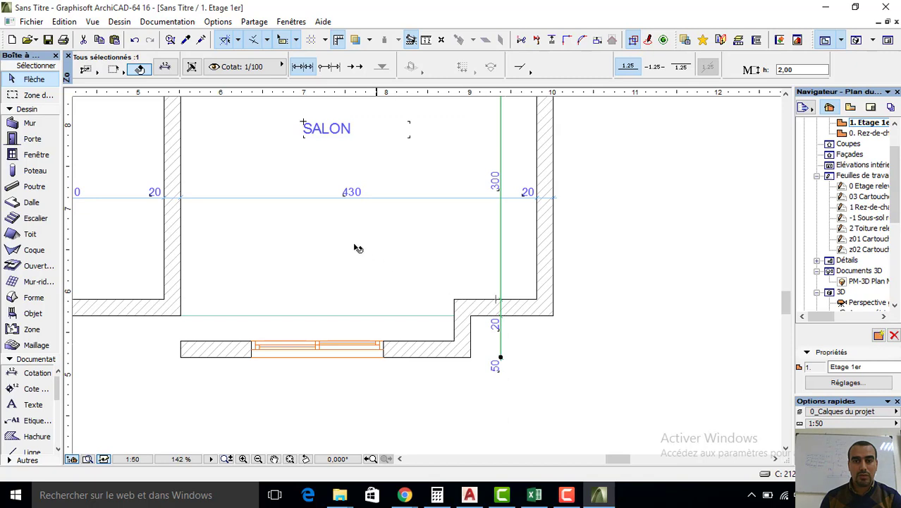
middle_click_drag(357, 248, 519, 227)
left_click(415, 258)
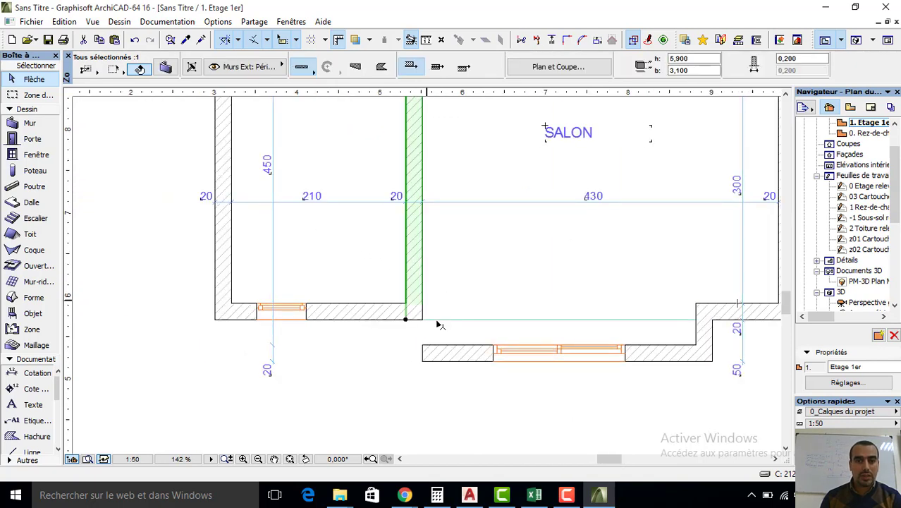
- Corner-join the dividing wall to the shifted wall, and add a rectangle covering the bottom bay to the slab
left_click(457, 363, "shift")
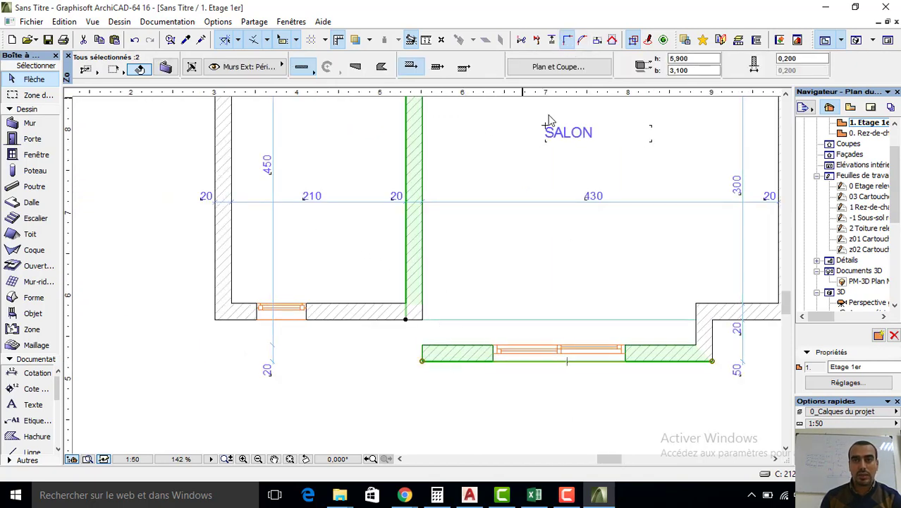
left_click(567, 40)
left_click(317, 267)
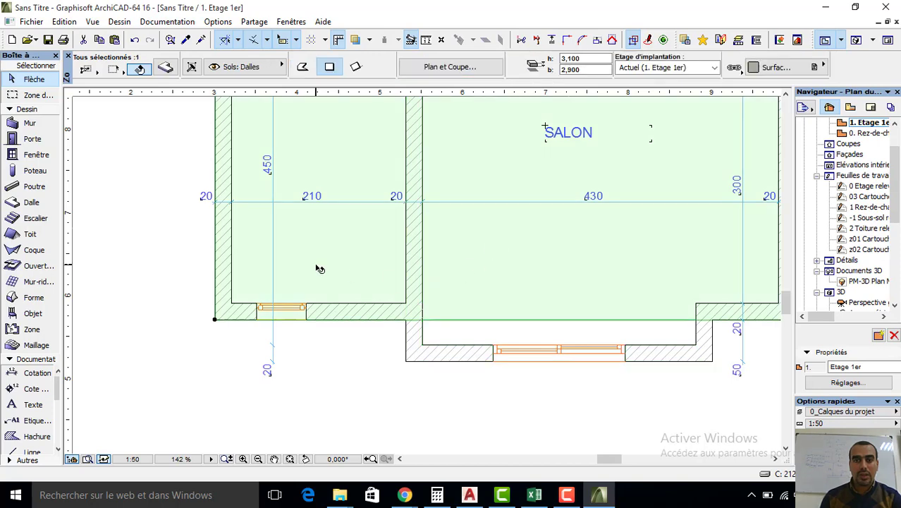
scroll(316, 268, "down", 2)
left_click(247, 303)
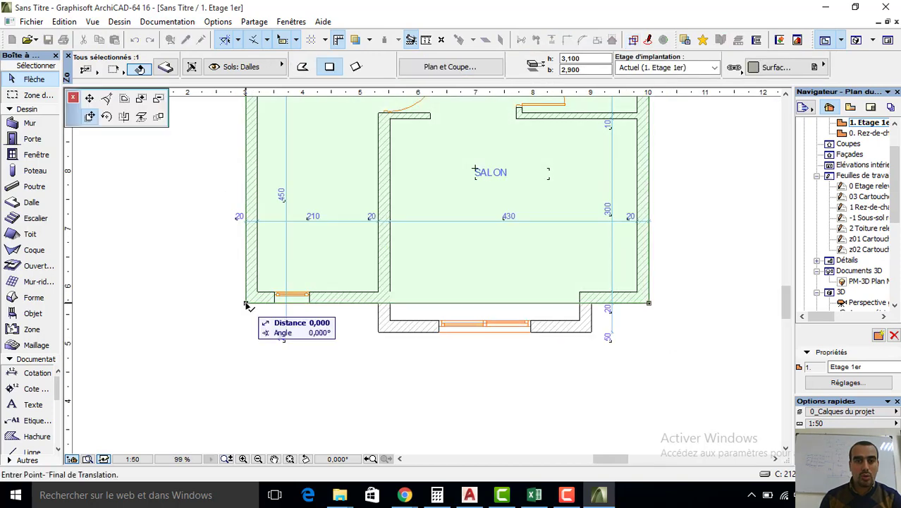
left_click(140, 100)
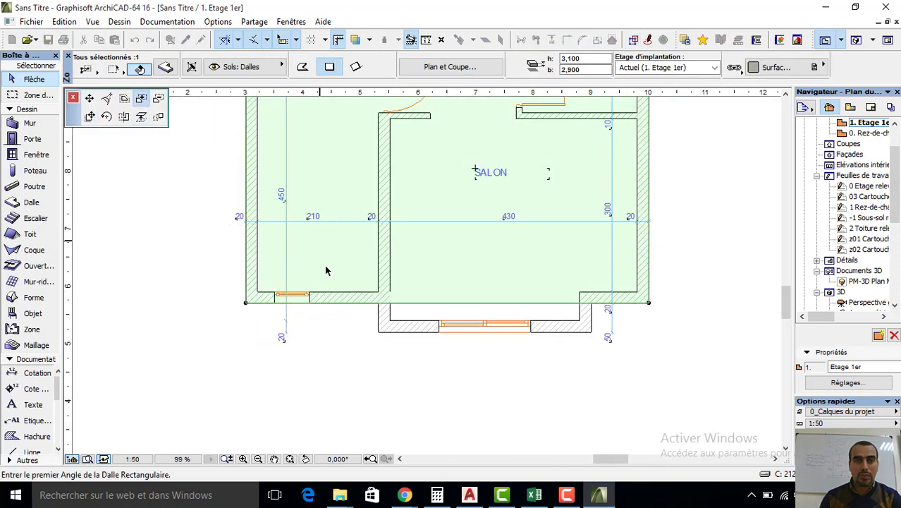
left_click(379, 332)
left_click(591, 302)
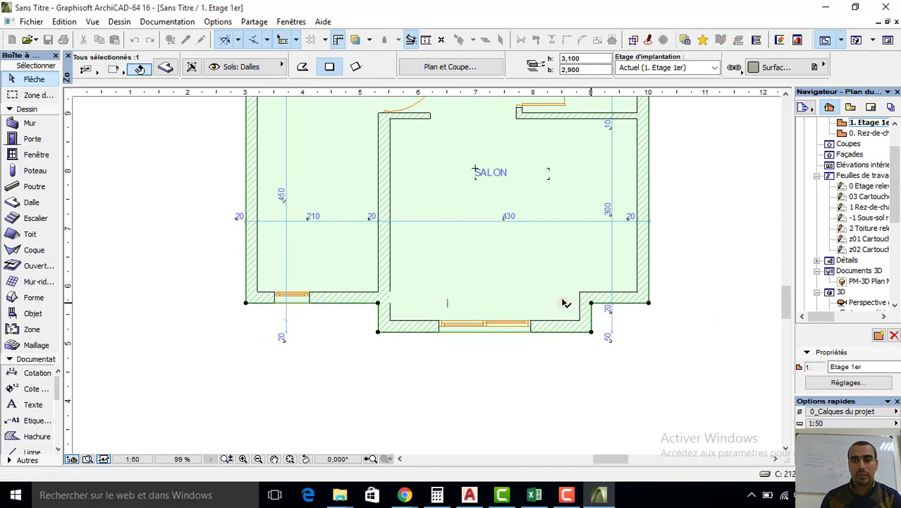
key("Escape")
scroll(291, 234, "down", 2)
scroll(297, 282, "down", 2)
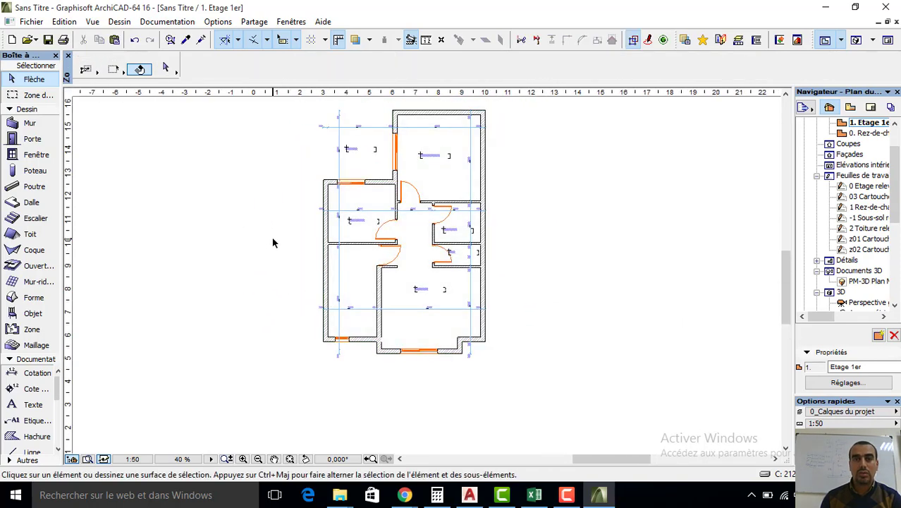
- Rename the COUR room label to V/COUR
scroll(294, 181, "up", 2)
scroll(321, 149, "up", 2)
scroll(382, 175, "up", 1)
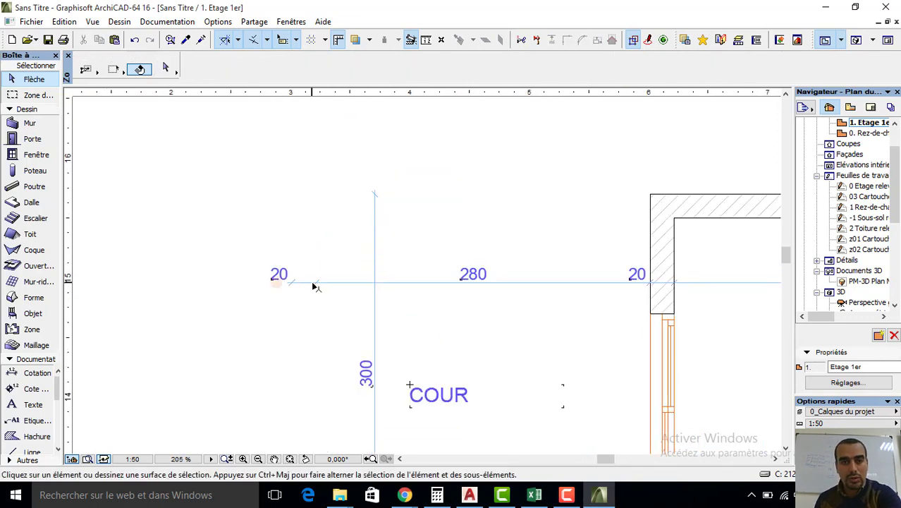
scroll(318, 286, "down", 1)
scroll(389, 276, "down", 1)
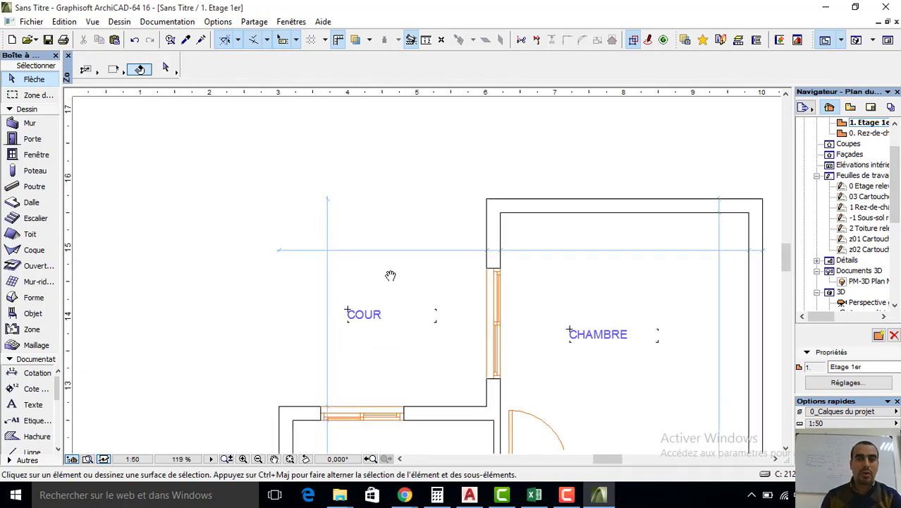
double_click(363, 290)
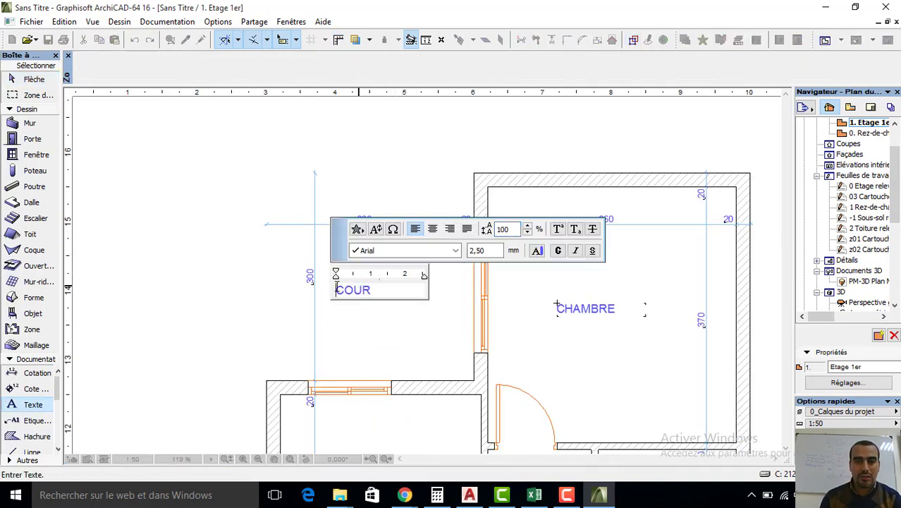
type("V/")
left_click(241, 265)
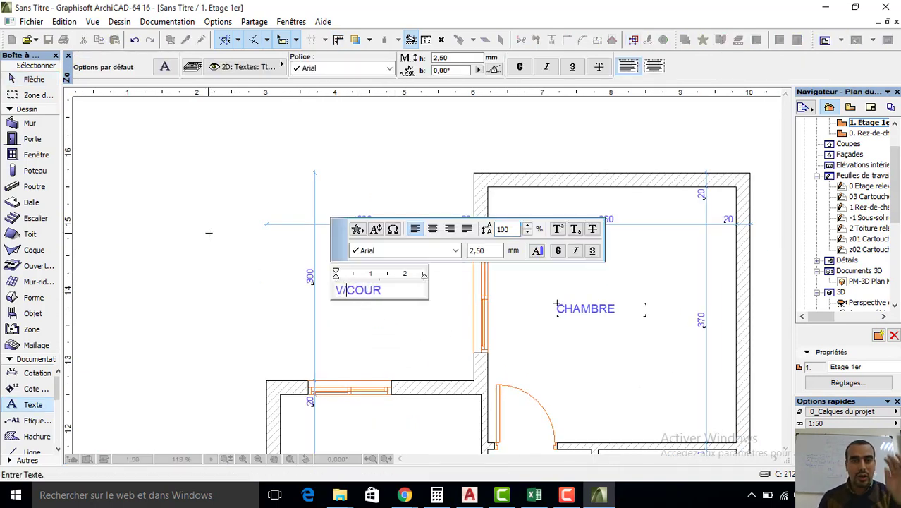
left_click(271, 227)
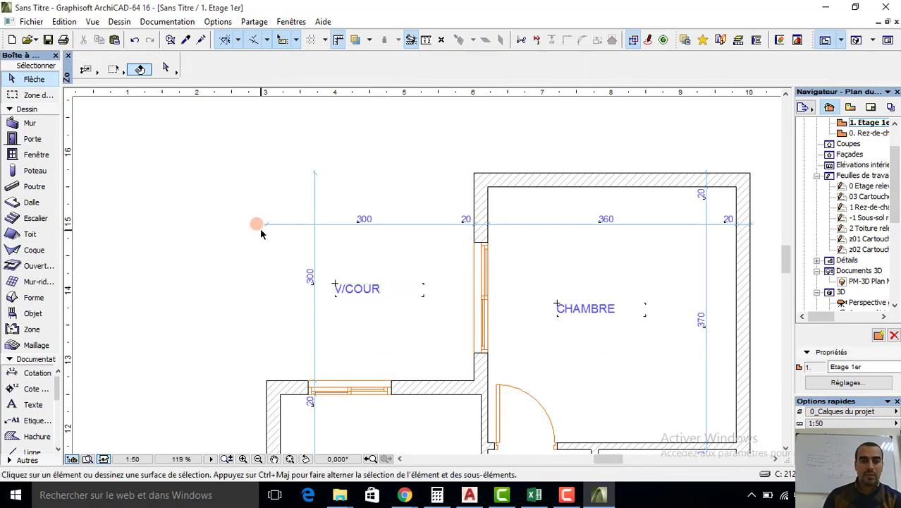
- Orbit the two-storey house in 3D, then return to the first-floor plan
key("F3")
middle_click_drag(260, 234, 543, 258, "shift")
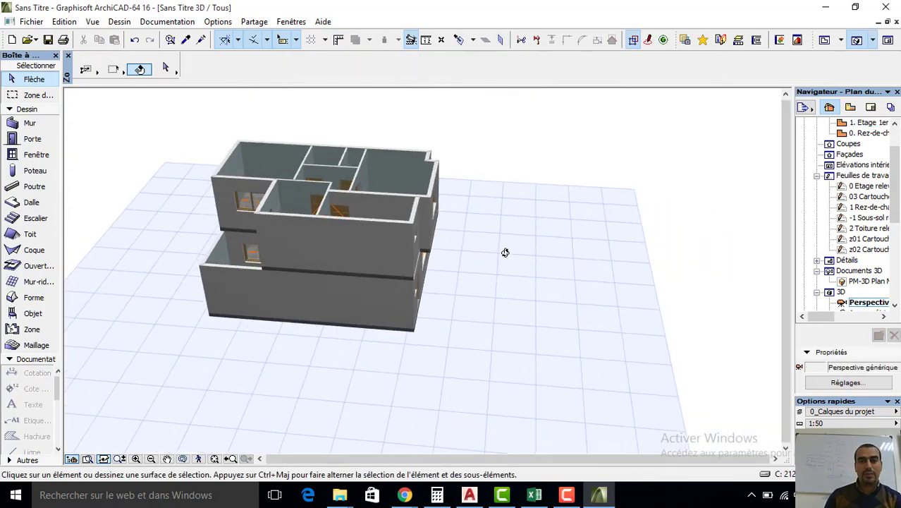
mouse_move(394, 214)
left_mouse_down()
mouse_move(338, 187)
mouse_move(447, 227)
mouse_move(262, 231)
mouse_move(220, 246)
left_mouse_up()
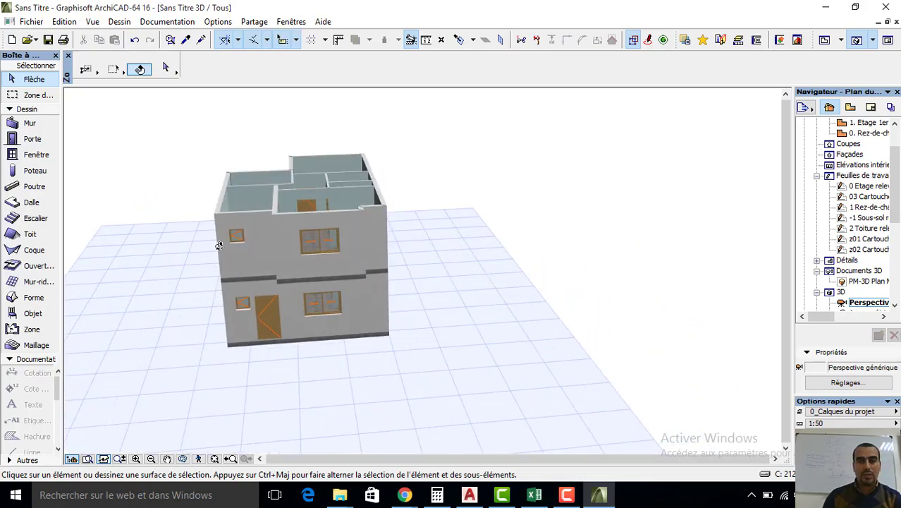
key("F2")
- Select all first-floor elements and paste them at their original location on 2. ETAGE 2
scroll(325, 220, "down", 5)
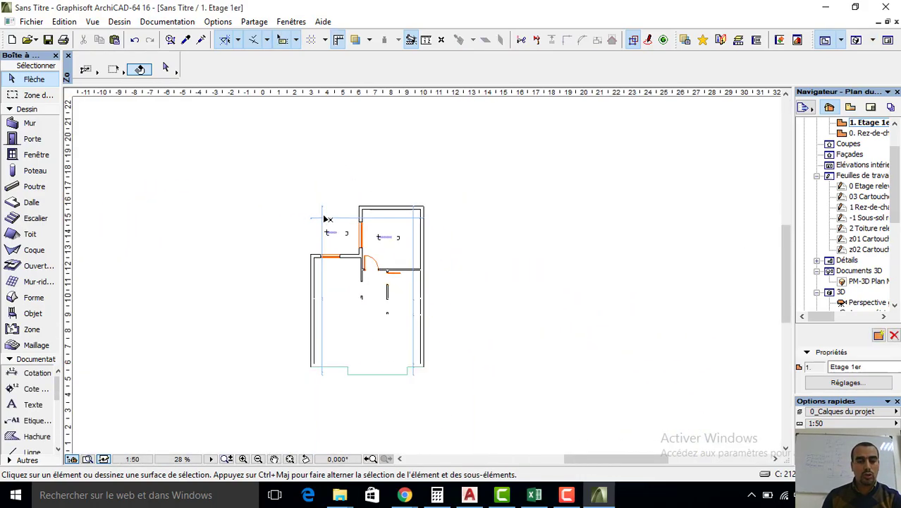
key("ctrl+a")
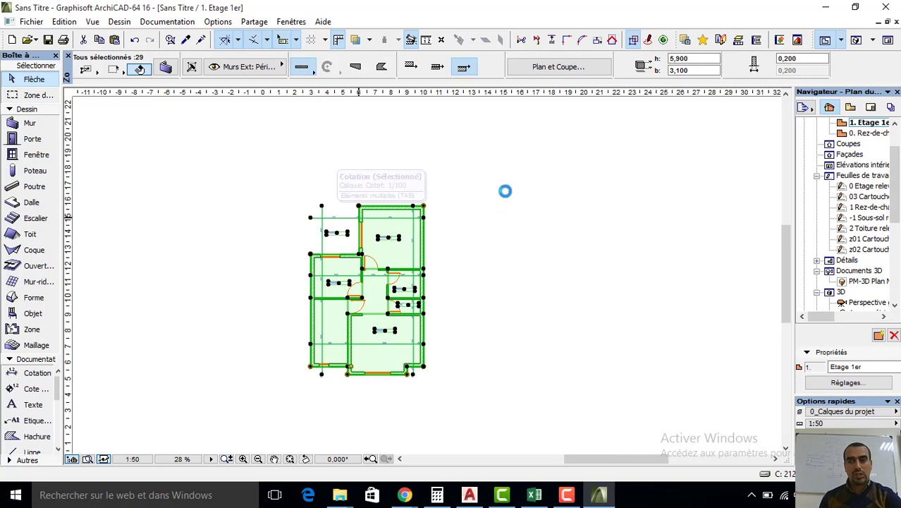
scroll(899, 132, "up", 1)
scroll(898, 132, "up", 1)
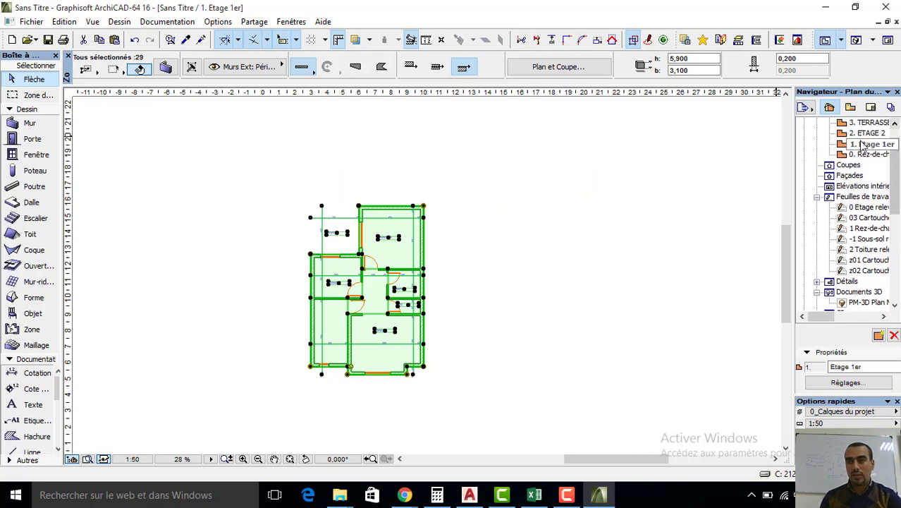
double_click(869, 132)
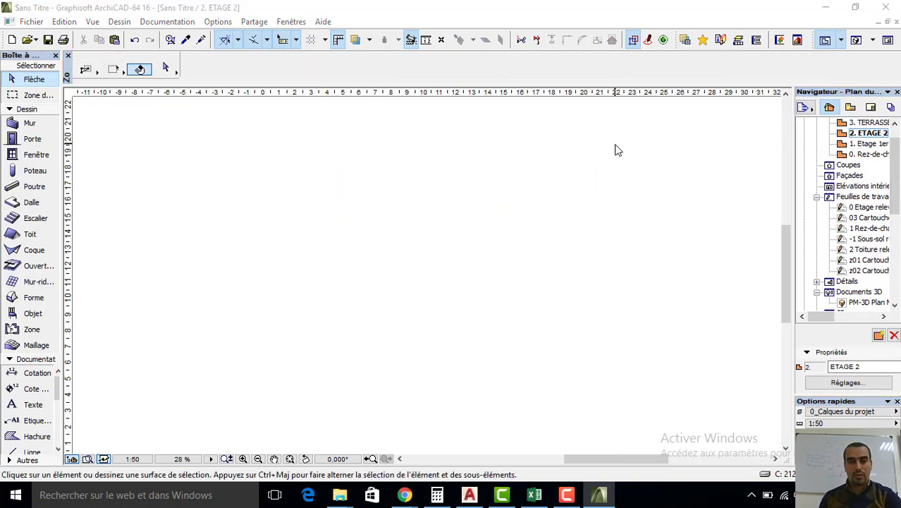
key("ctrl+v")
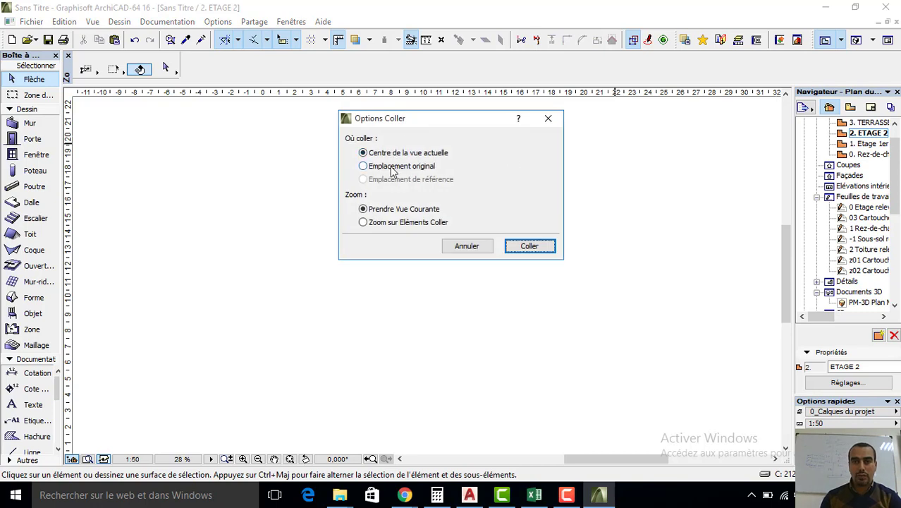
left_click(528, 246)
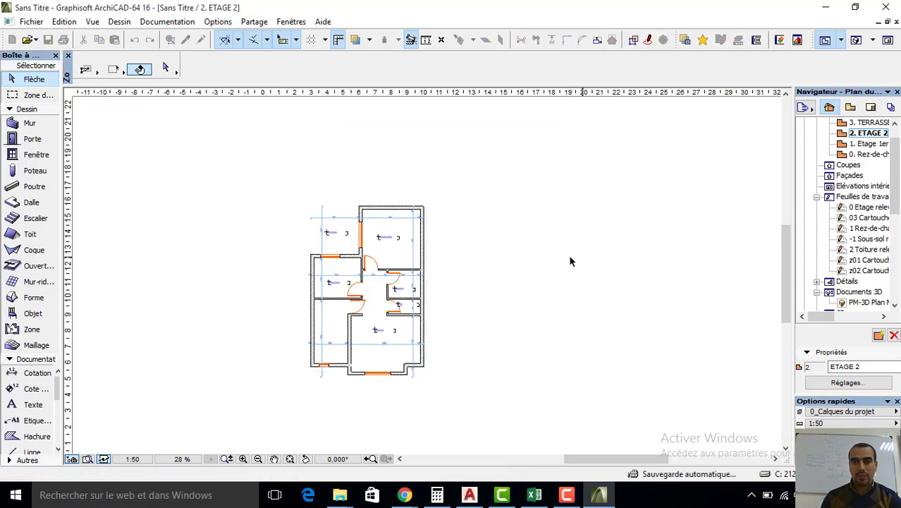
- Check the three-storey house in 3D and return to the plan
key("F3")
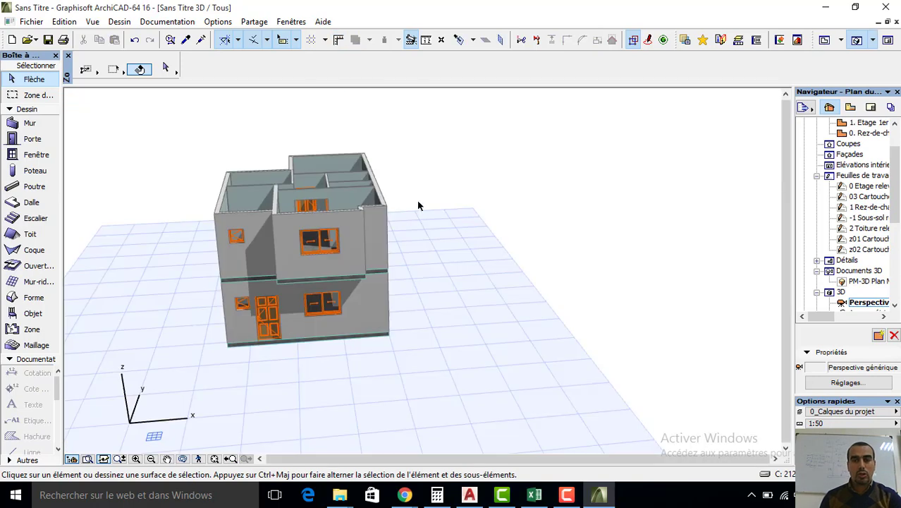
middle_click_drag(418, 200, 435, 298, "shift")
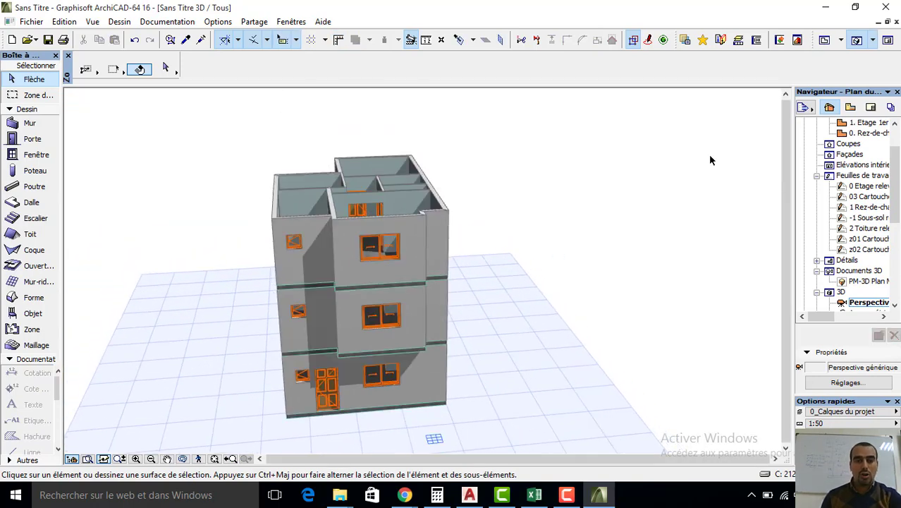
key("F2")
left_click(894, 124)
- Paste the floor plan onto the 3. TERRASSE storey and fix it in place
double_click(868, 132)
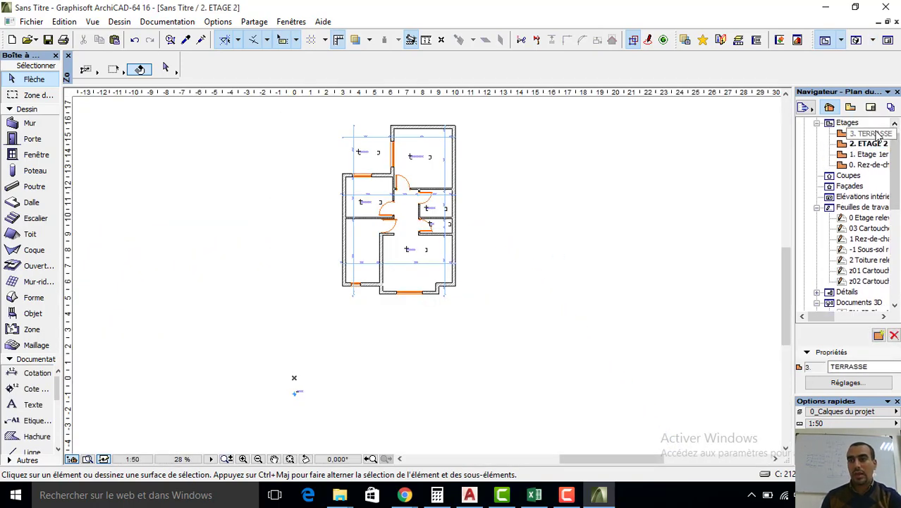
key("ctrl+v")
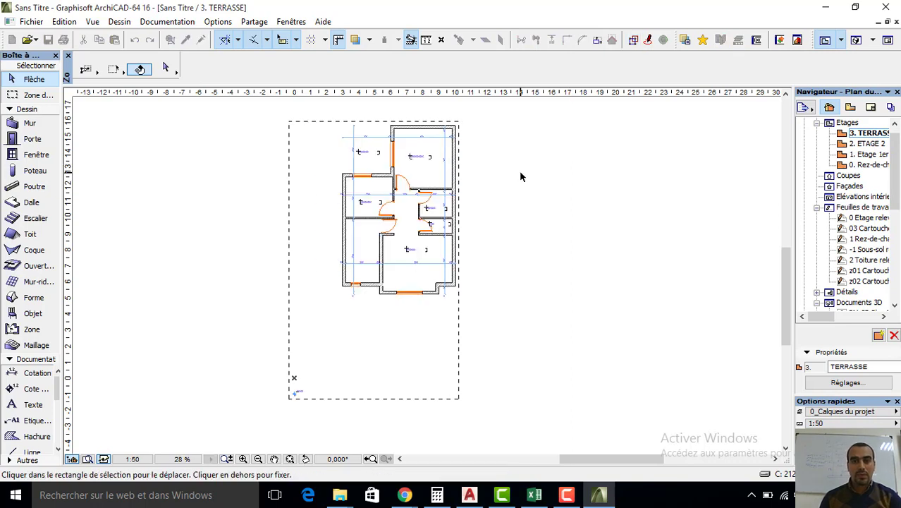
left_click(479, 193)
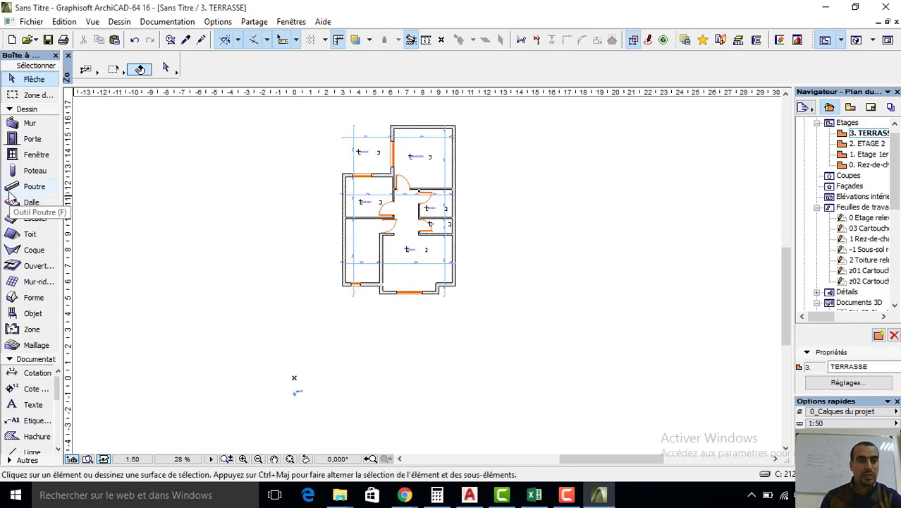
- Remove all windows and the WC door from the TERRASSE level
left_click(31, 157)
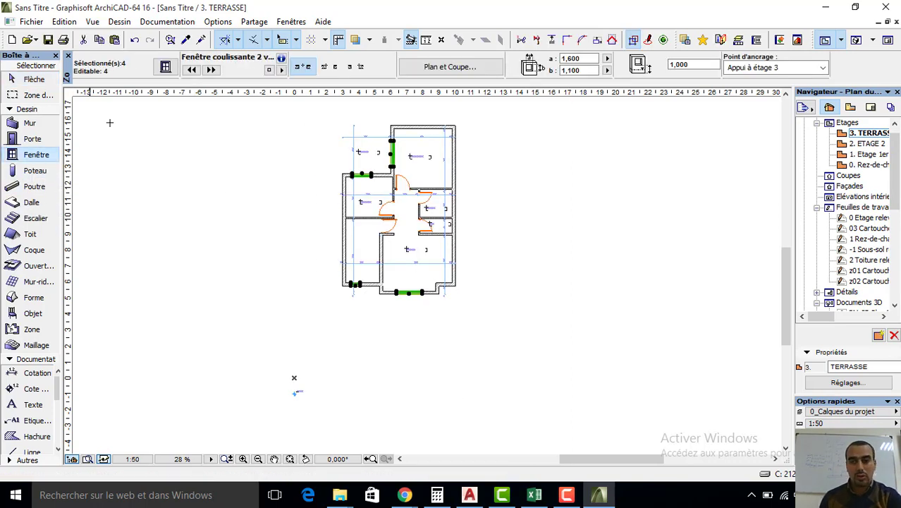
left_click(31, 139)
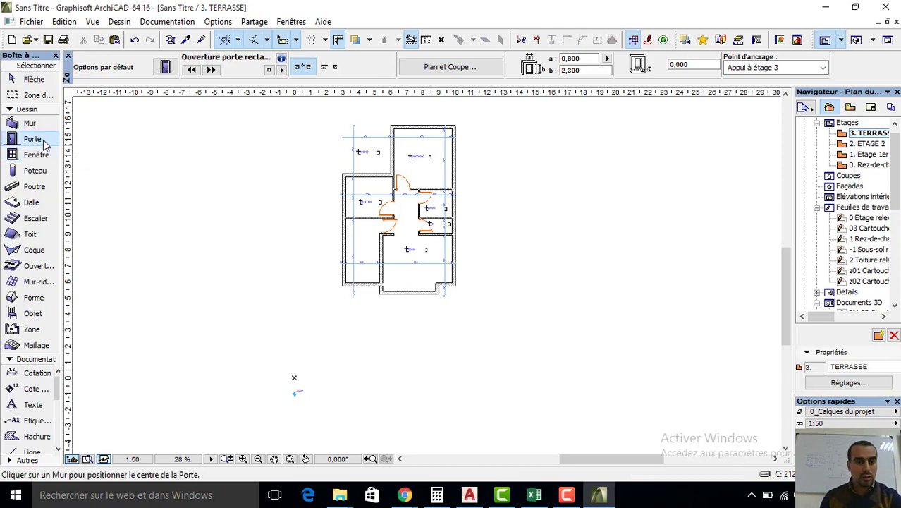
key("ctrl+a")
scroll(381, 248, "up", 3)
scroll(385, 233, "up", 2)
scroll(390, 211, "up", 2)
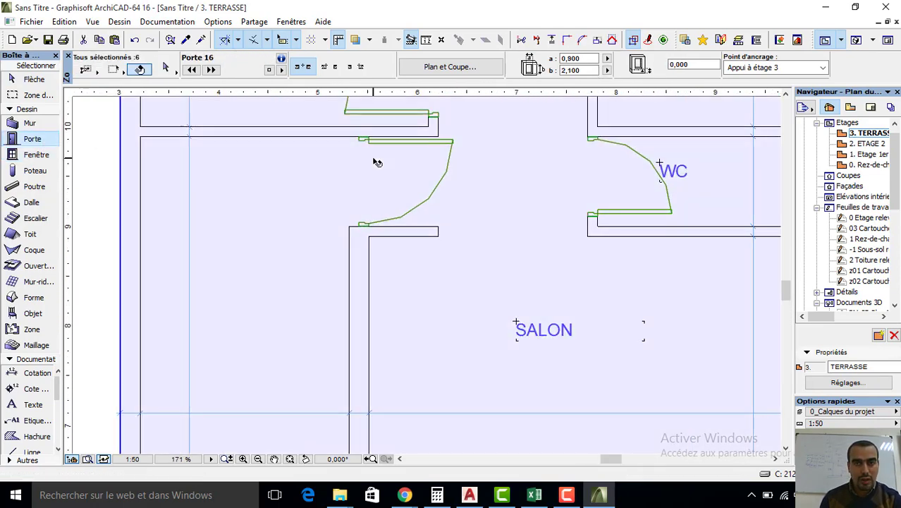
key("Escape")
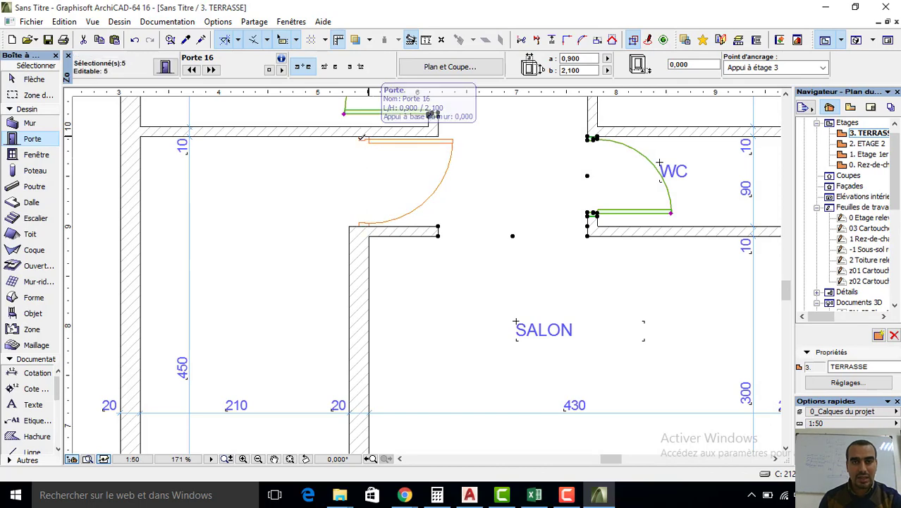
scroll(467, 268, "down", 3)
- Delete all dimension chains and room labels from the TERRASSE plan
key("Escape")
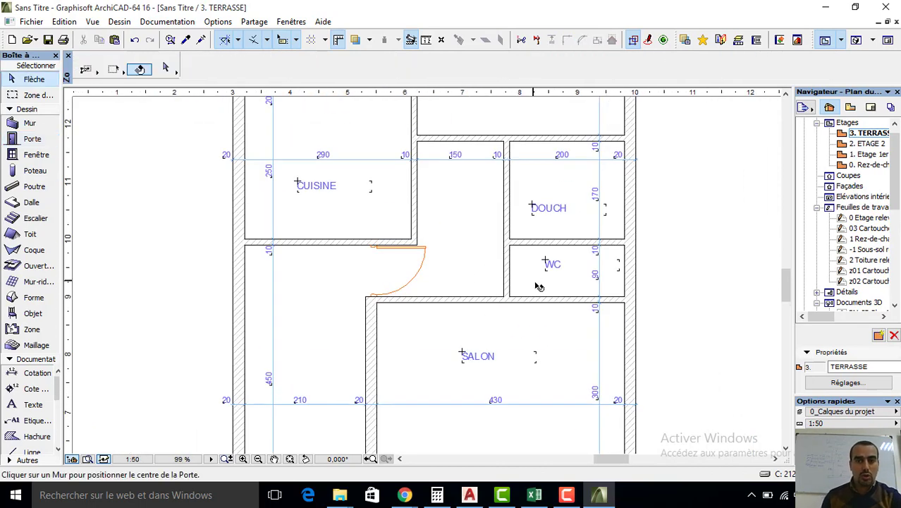
left_click(21, 374)
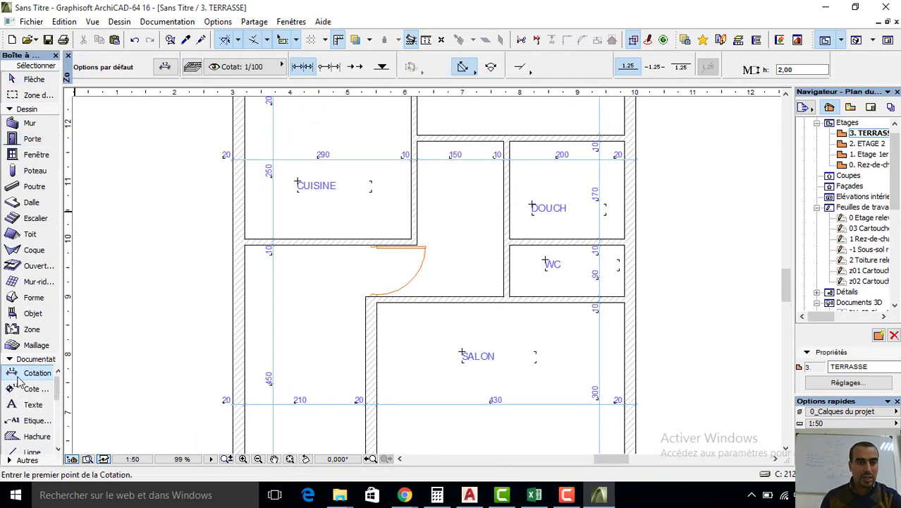
double_click(21, 376)
key("Delete")
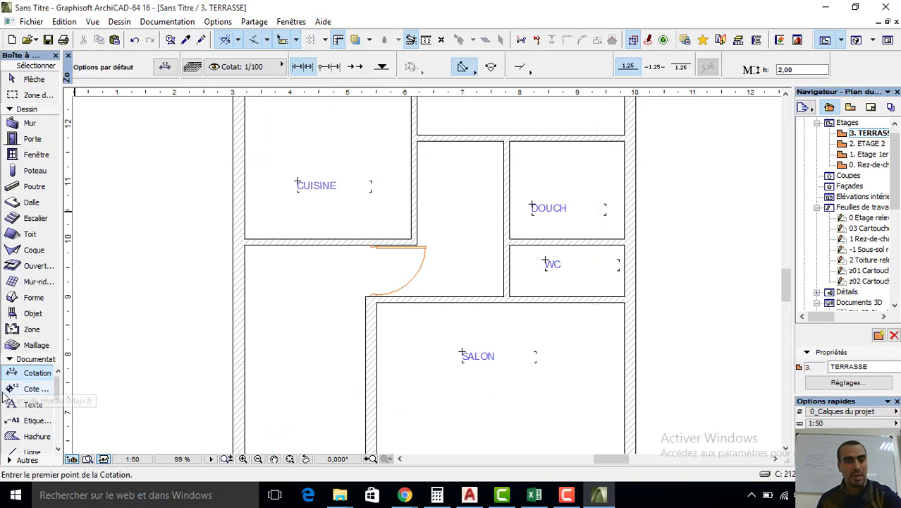
double_click(26, 404)
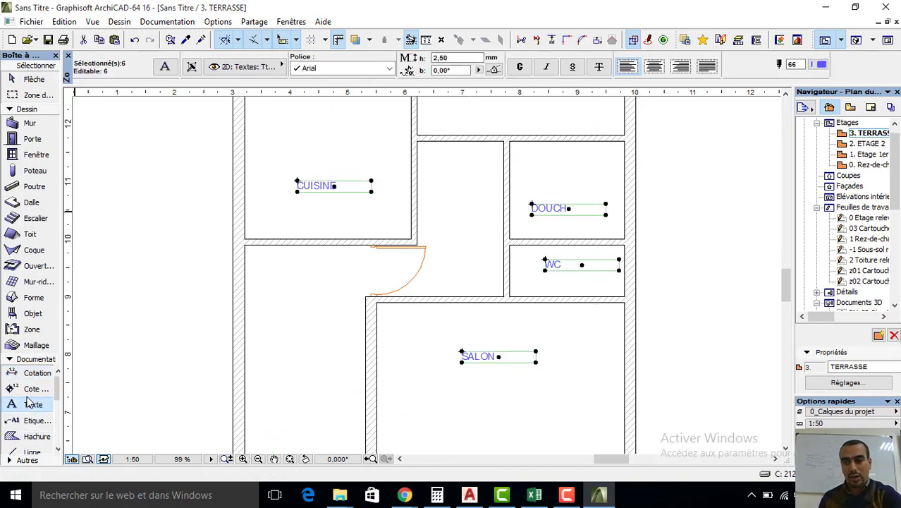
key("Delete")
- Delete four interior walls around DOUCH, WC and SALON
left_click(516, 241, "shift")
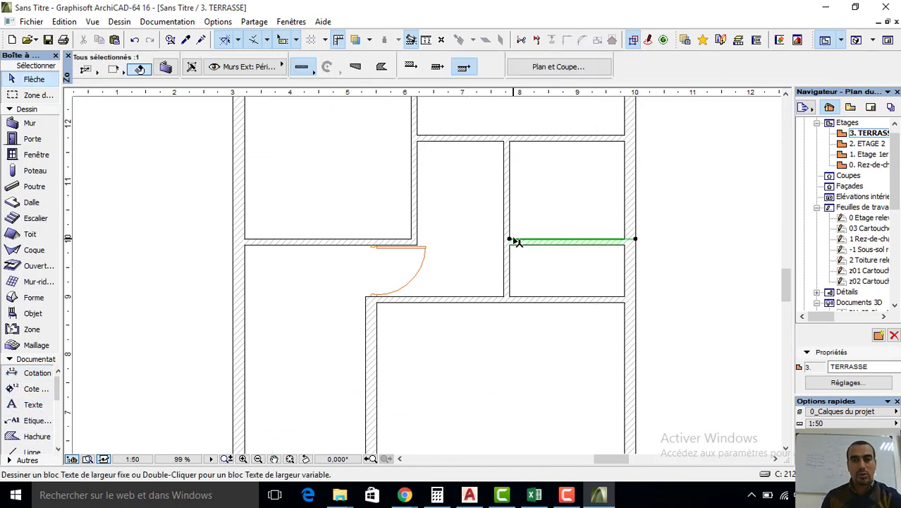
key("Delete")
left_click(507, 258)
key("Delete")
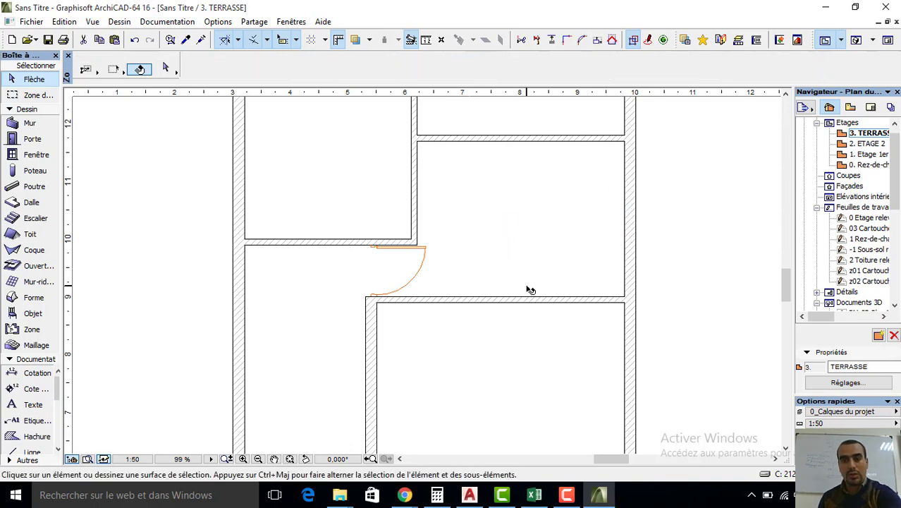
left_click(520, 302)
key("Delete")
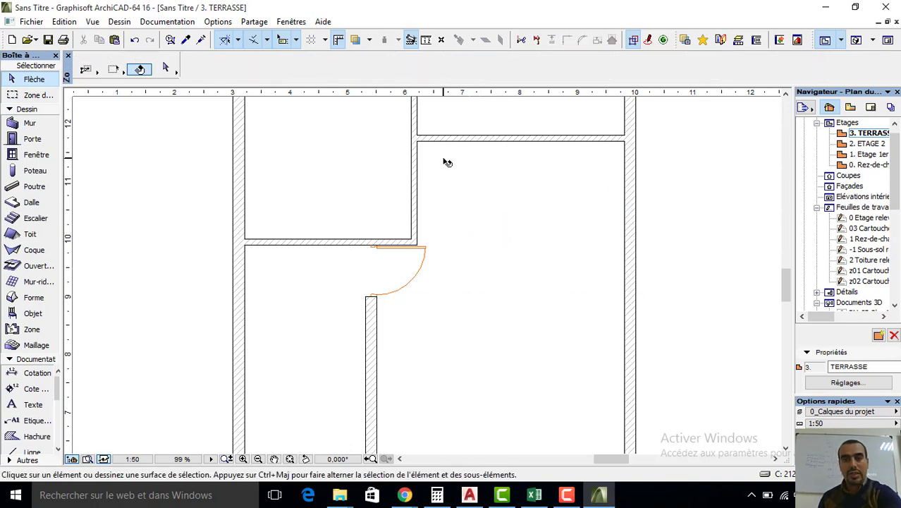
left_click(436, 144)
key("Delete")
middle_click_drag(435, 146, 442, 280)
- Delete the vertical wall beside the small room
left_click(438, 280)
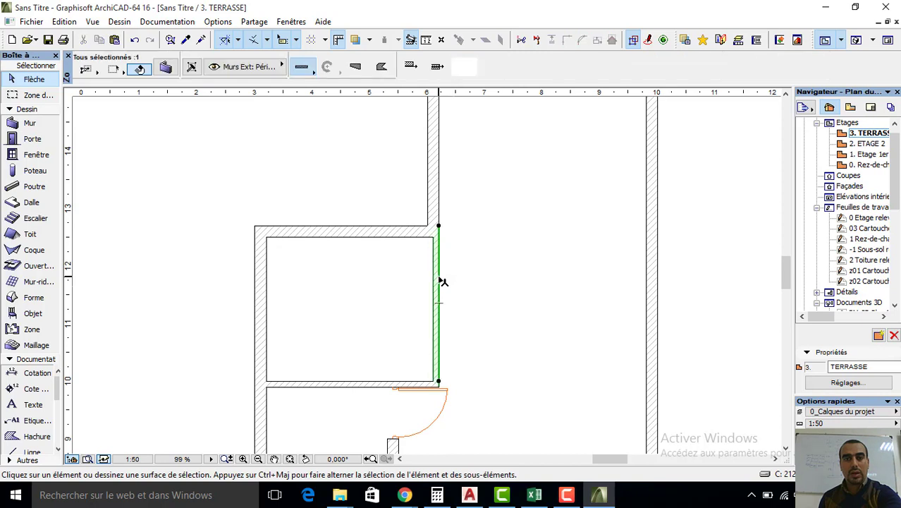
key("Delete")
scroll(411, 228, "down", 3)
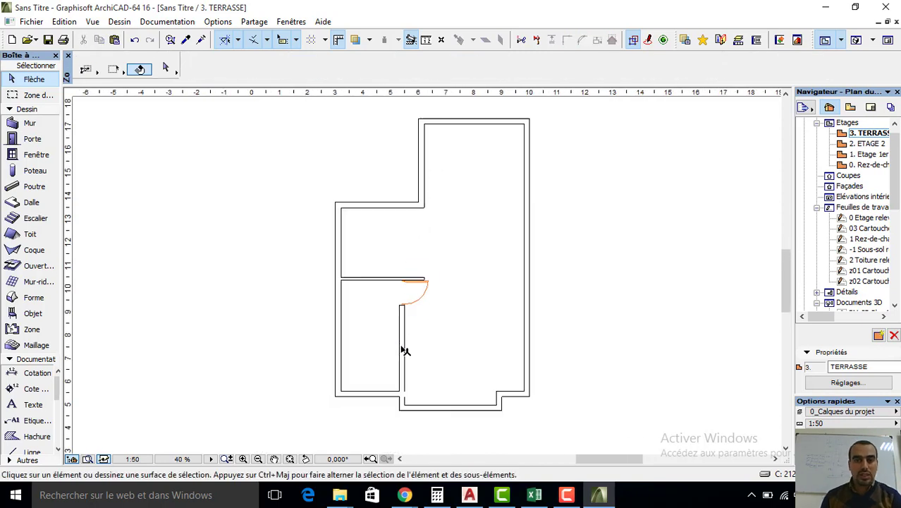
scroll(412, 354, "up", 2)
- Split the wall beside the door opening and keep its upper part
left_click(404, 381)
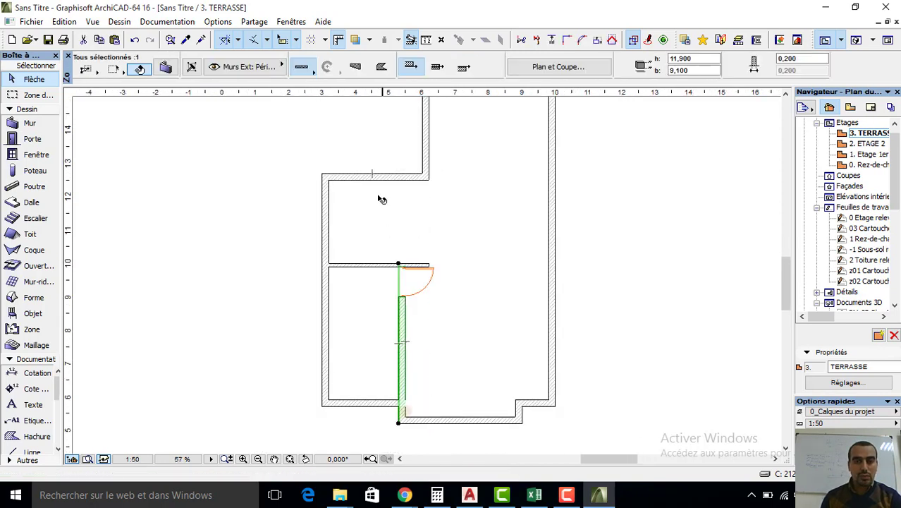
left_click(535, 40)
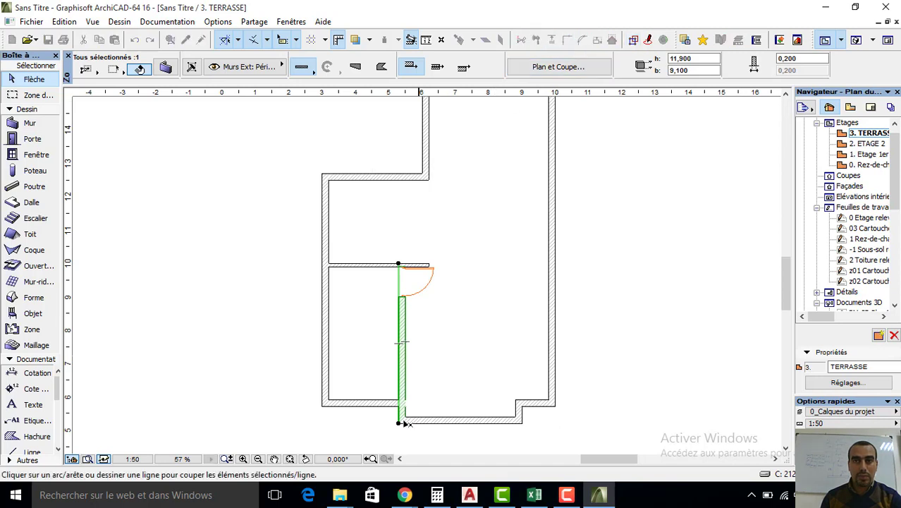
scroll(398, 414, "up", 1)
scroll(403, 413, "up", 1)
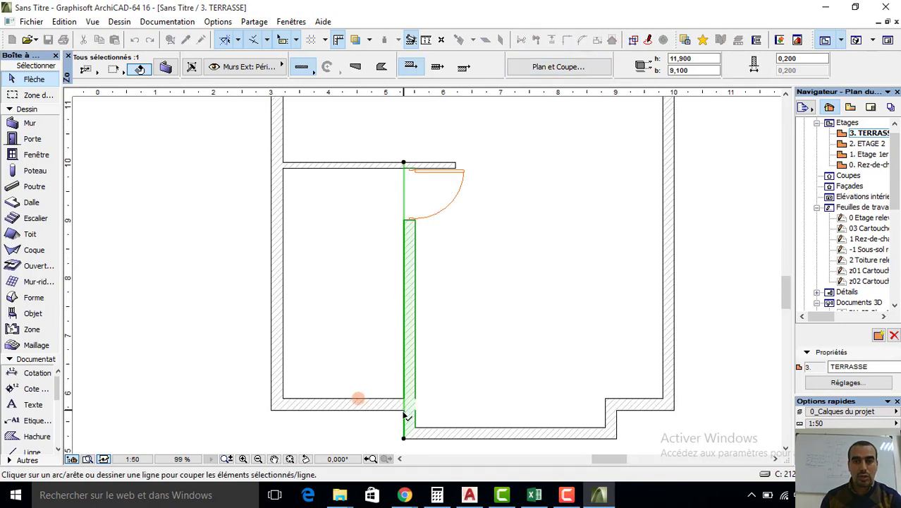
left_click(404, 409)
left_click(446, 409)
left_click(456, 385)
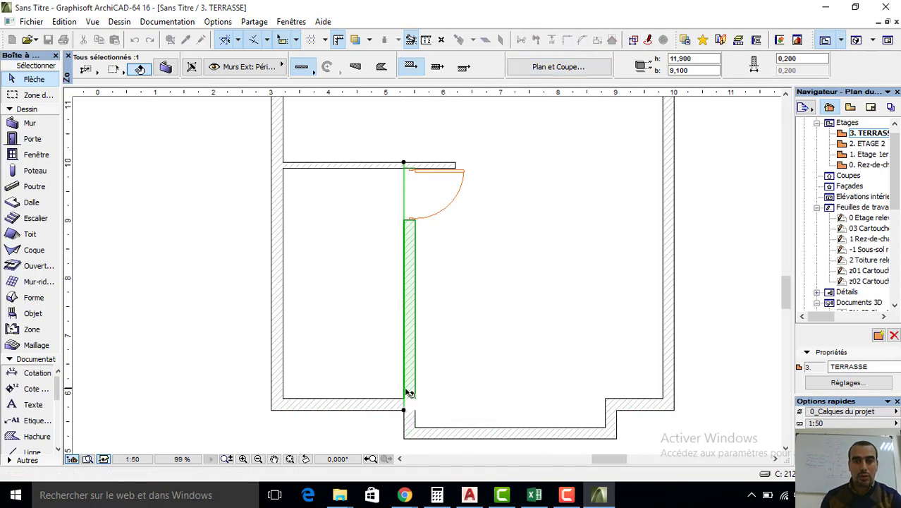
- Split the left outer wall at the partition junction
left_click(274, 254)
scroll(312, 233, "up", 1)
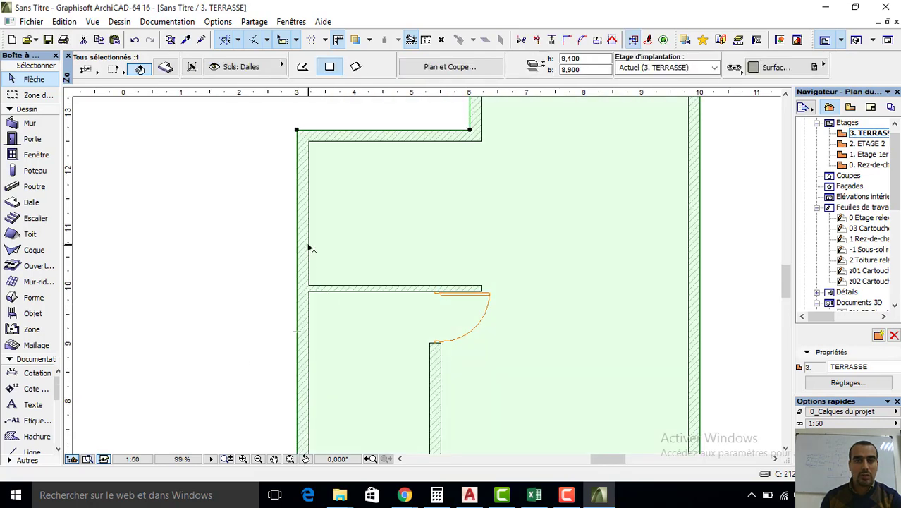
scroll(318, 250, "up", 1)
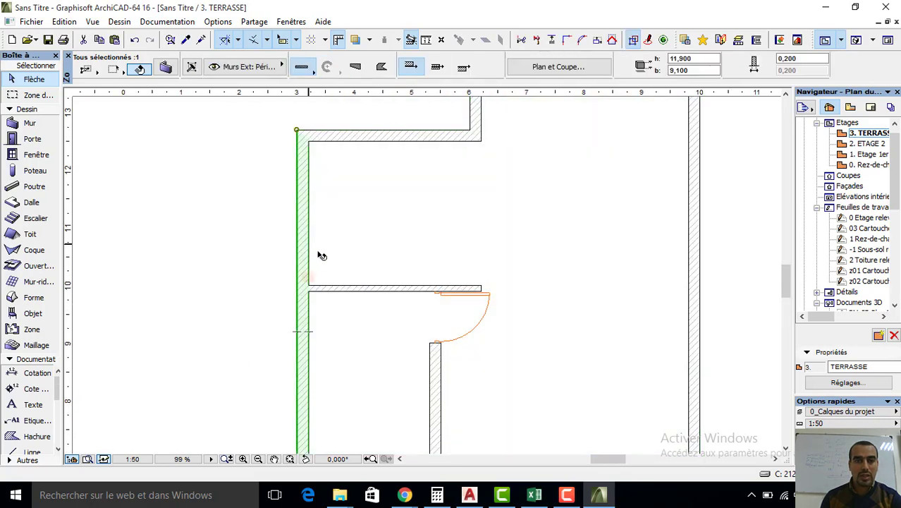
left_click(535, 42)
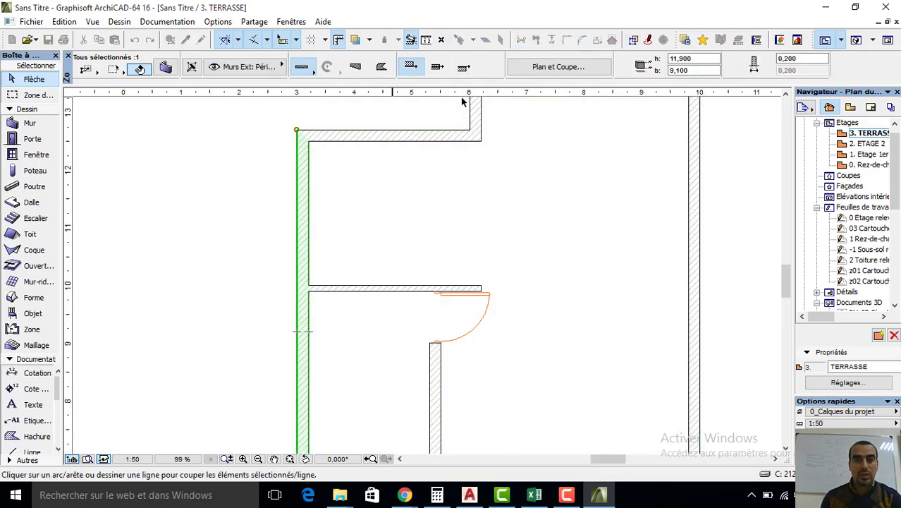
left_click(310, 289)
left_click(247, 280)
scroll(244, 233, "down", 3)
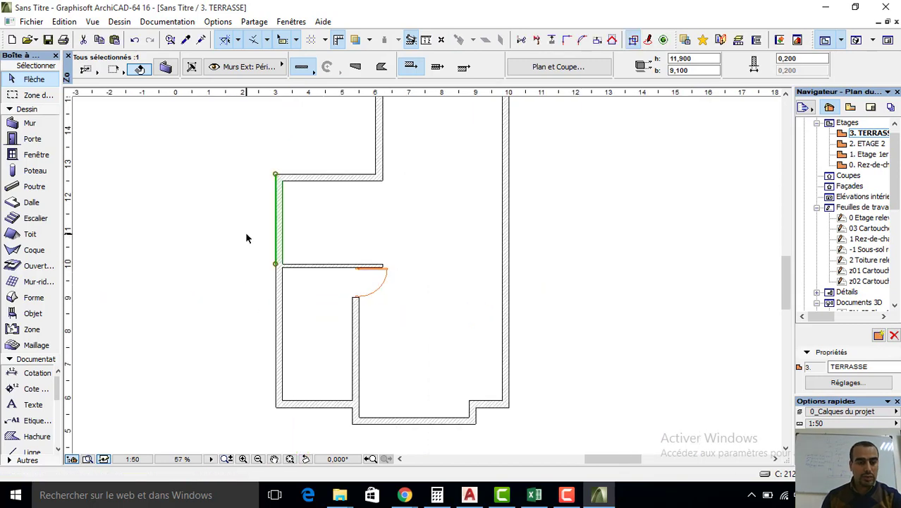
key("Escape")
- Lower all the terrace's outer walls to a 1 m parapet height
left_click(30, 124)
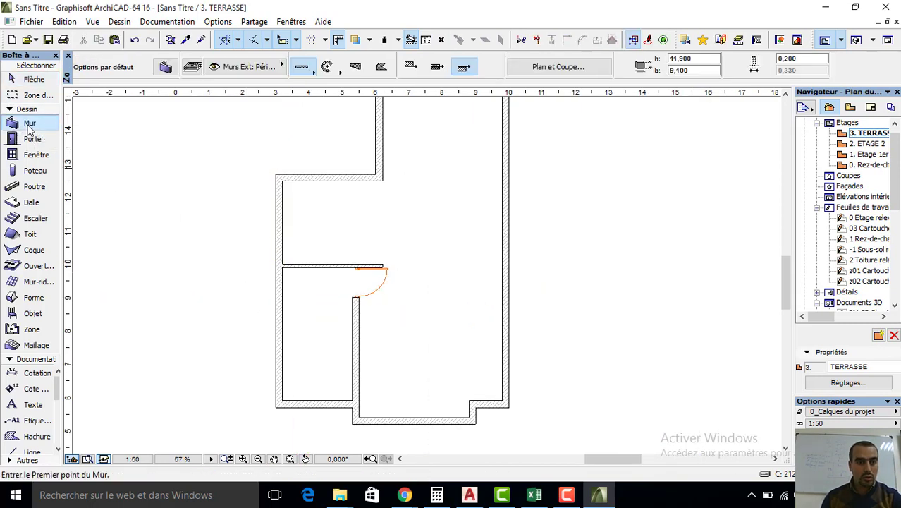
key("ctrl+a")
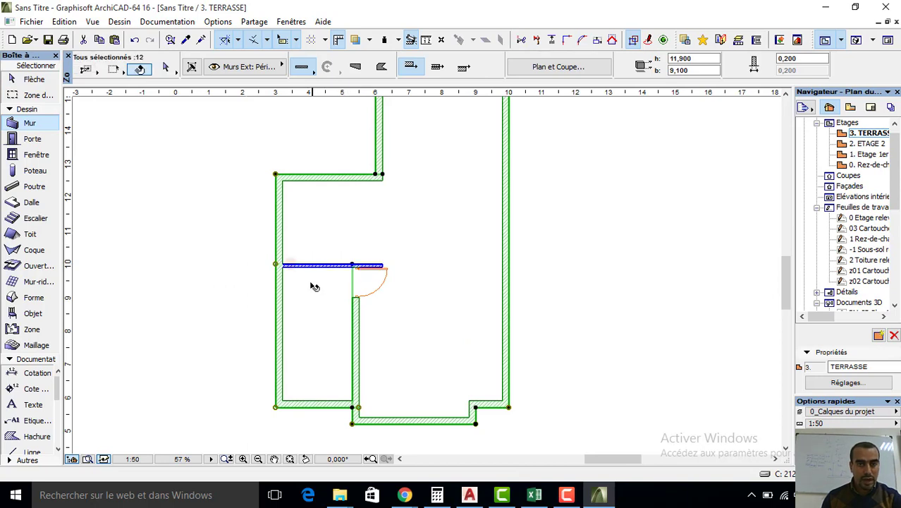
left_click(281, 303, "shift")
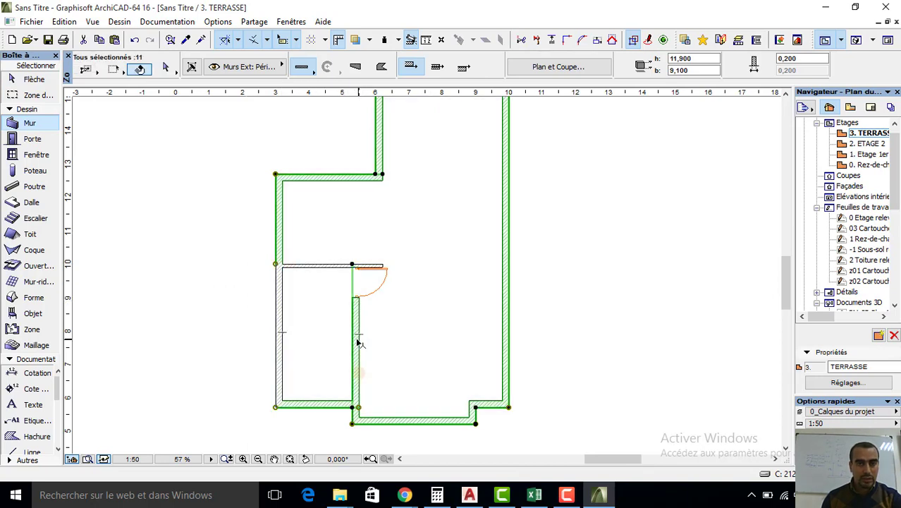
left_click(358, 343, "shift")
left_click(321, 403, "shift")
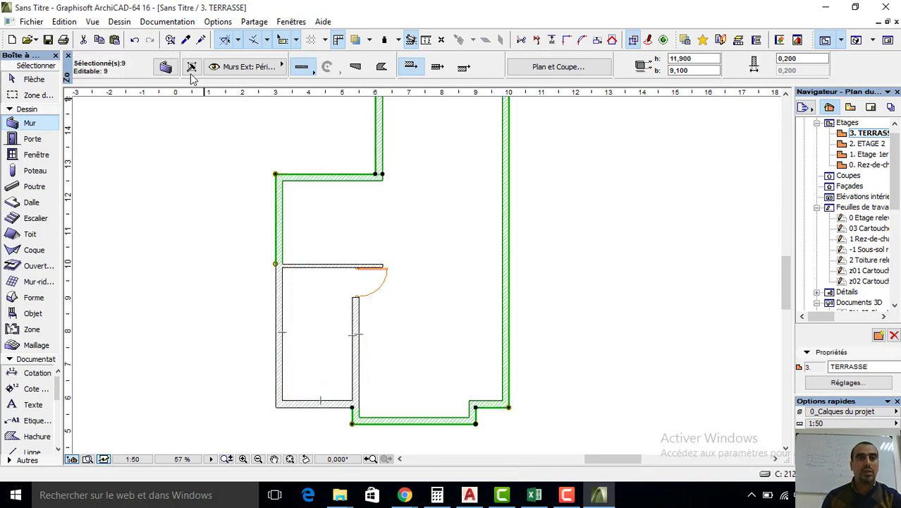
left_click(165, 67)
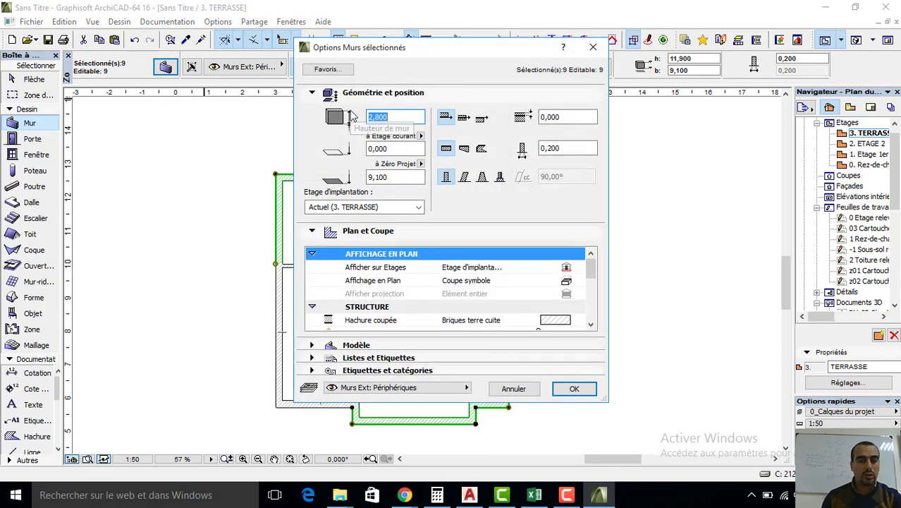
type("1,2")
key("Return")
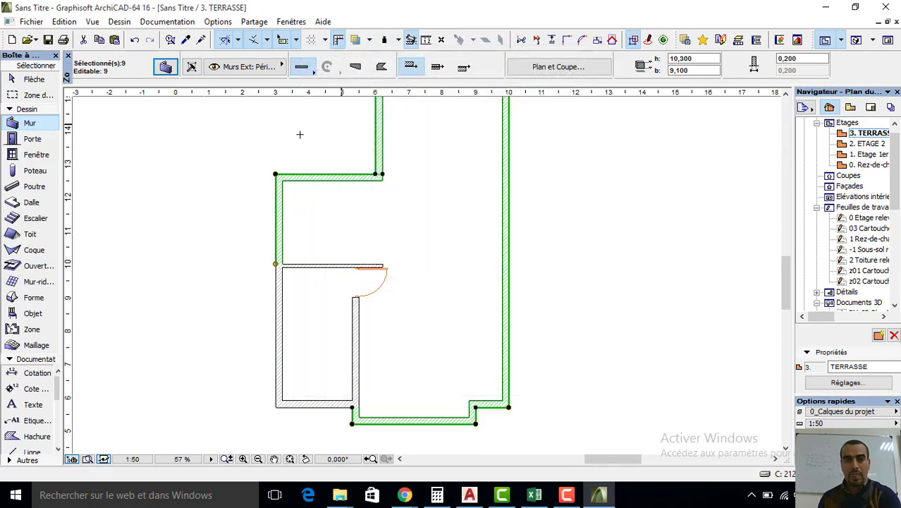
key("Escape")
- Change the height of the small room's four walls and view the terrace in 3D
left_click(323, 266)
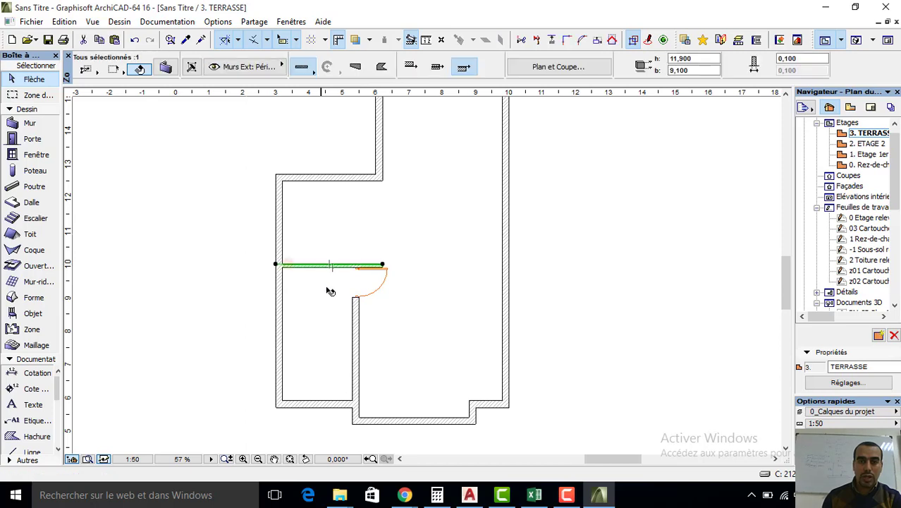
left_click(356, 331, "shift")
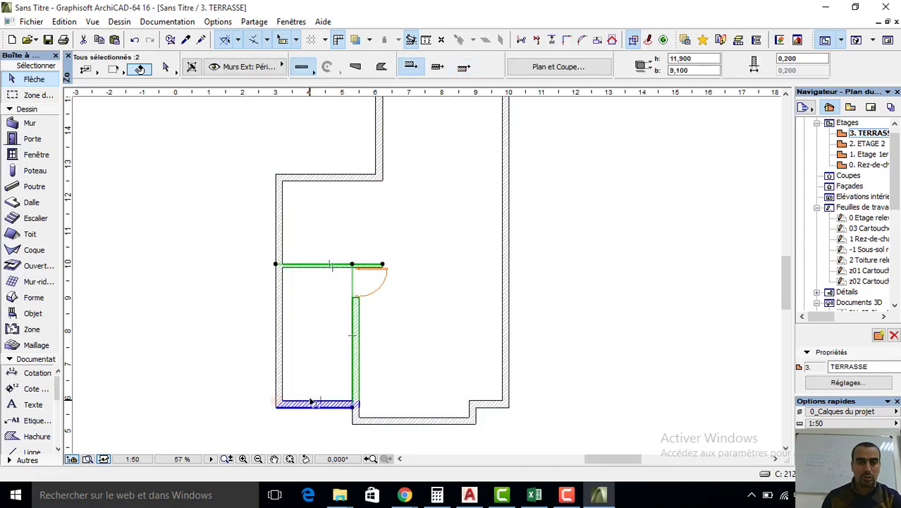
left_click(311, 404, "shift")
left_click(283, 333, "shift")
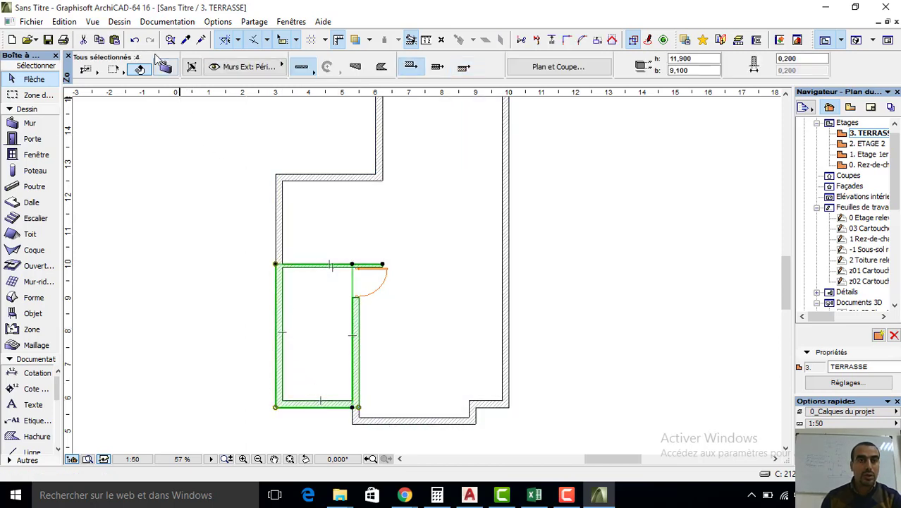
left_click(166, 67)
type("2,")
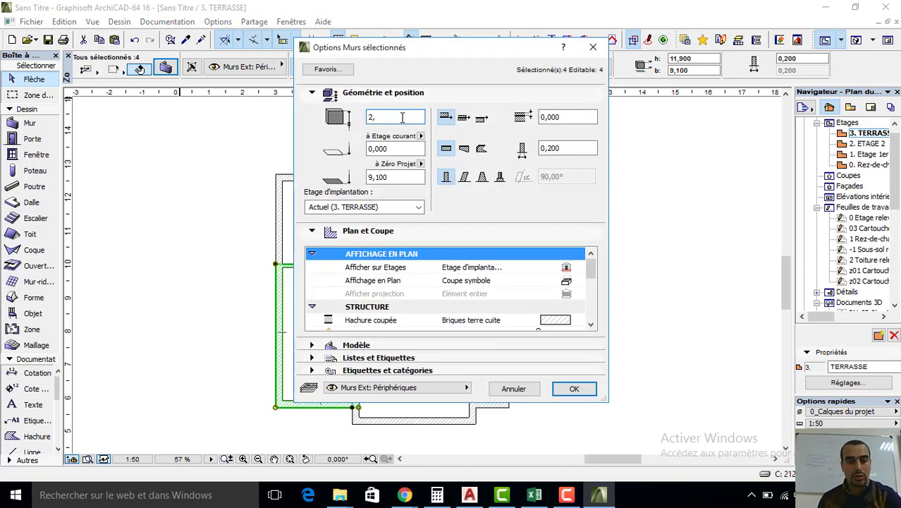
key("Return")
key("F3")
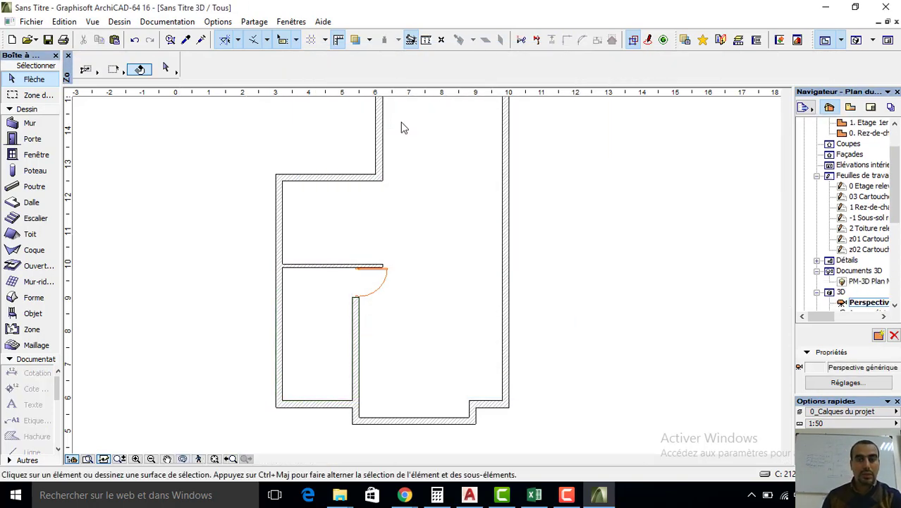
mouse_move(452, 153)
middle_mouse_down("shift")
mouse_move(472, 182)
mouse_move(489, 186)
mouse_move(433, 194)
mouse_move(440, 166)
mouse_move(426, 125)
middle_mouse_up("shift")
scroll(426, 124, "up", 3)
scroll(430, 121, "up", 3)
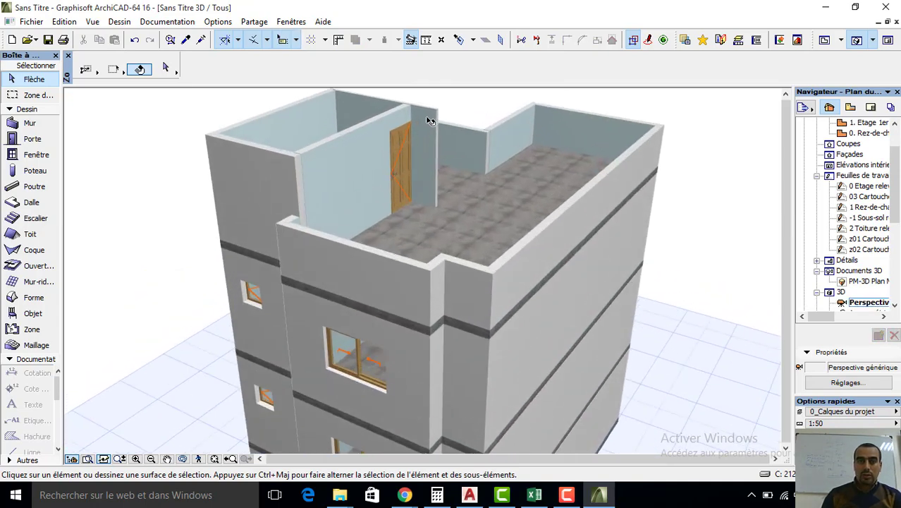
scroll(430, 117, "down", 2)
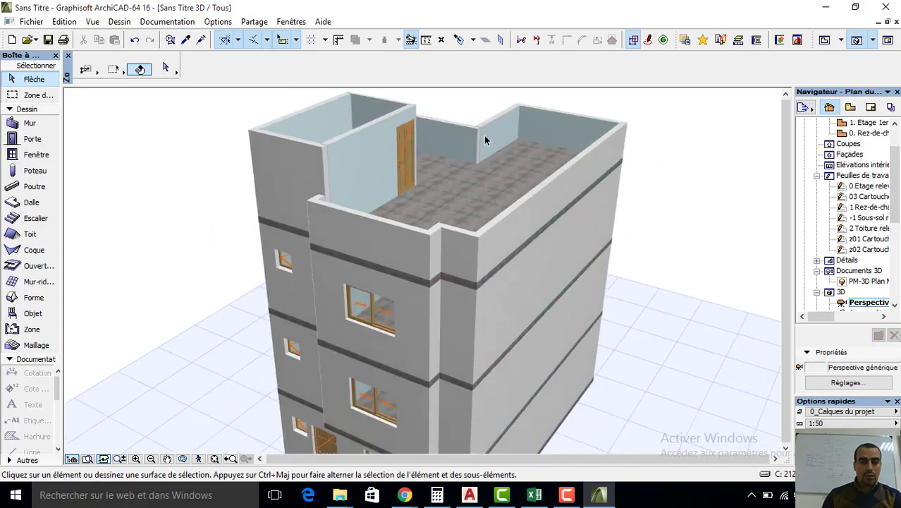
mouse_move(430, 118)
middle_mouse_down("shift")
mouse_move(385, 198)
mouse_move(543, 177)
middle_mouse_up("shift")
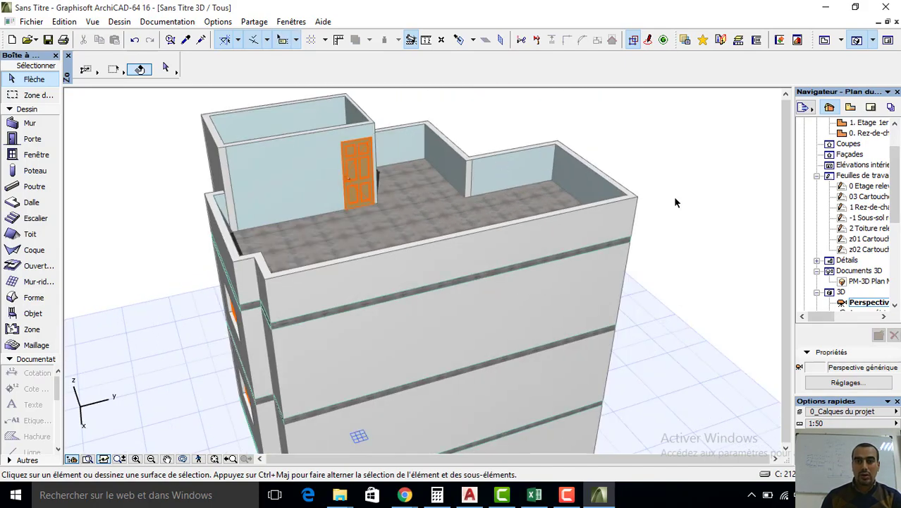
mouse_move(674, 198)
middle_mouse_down("shift")
mouse_move(301, 130)
mouse_move(580, 292)
mouse_move(546, 302)
mouse_move(358, 294)
mouse_move(402, 264)
mouse_move(422, 310)
mouse_move(394, 321)
mouse_move(473, 284)
mouse_move(337, 219)
middle_mouse_up("shift")
scroll(396, 276, "down", 3)
scroll(337, 220, "up", 2)
scroll(337, 219, "up", 2)
scroll(320, 183, "up", 2)
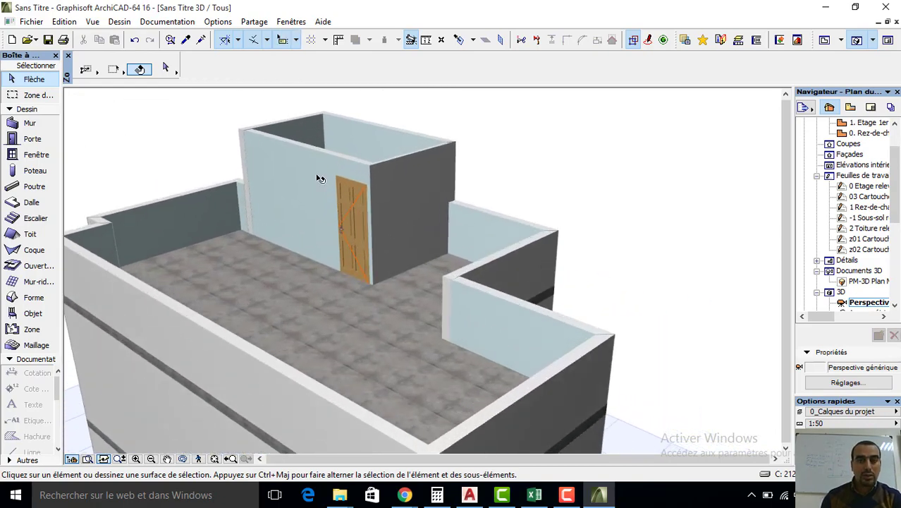
left_click(311, 161)
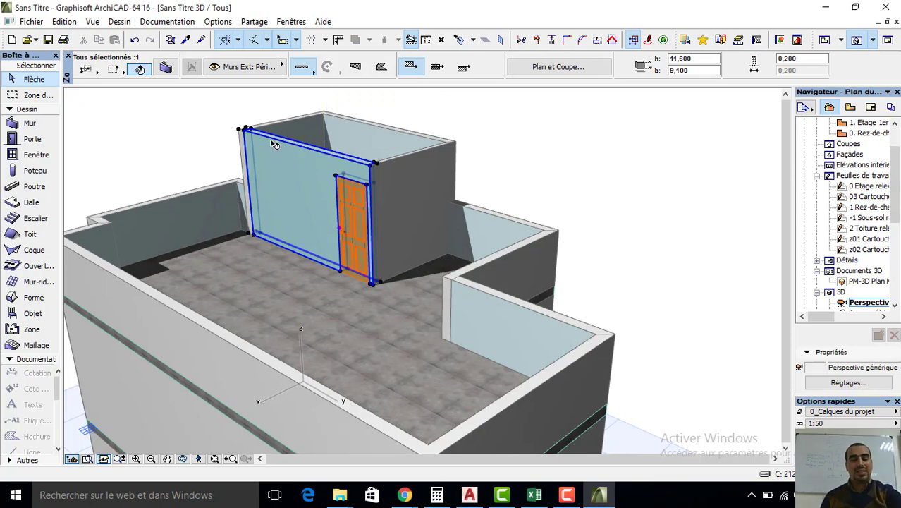
key("Escape")
key("F2")
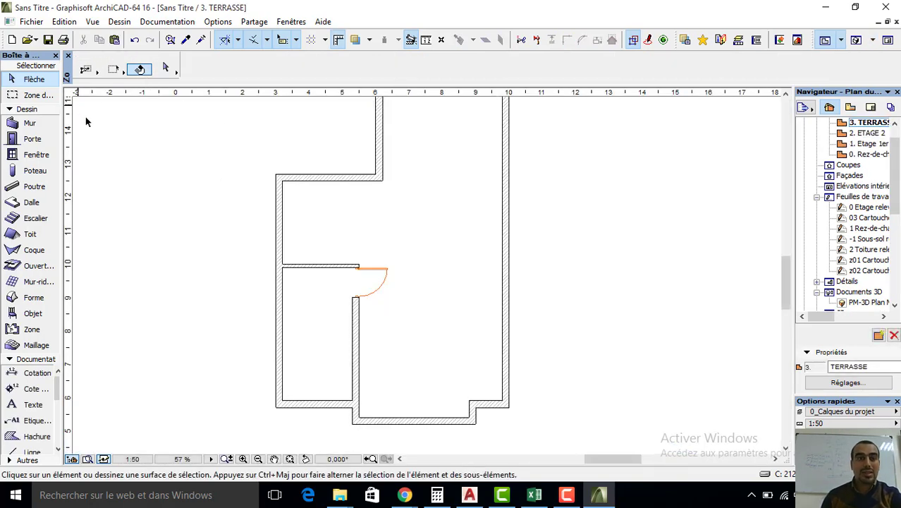
- Roof the small TERRASSE room with a rectangular slab at 2,6 and check it in 3D
double_click(26, 203)
type("2,6")
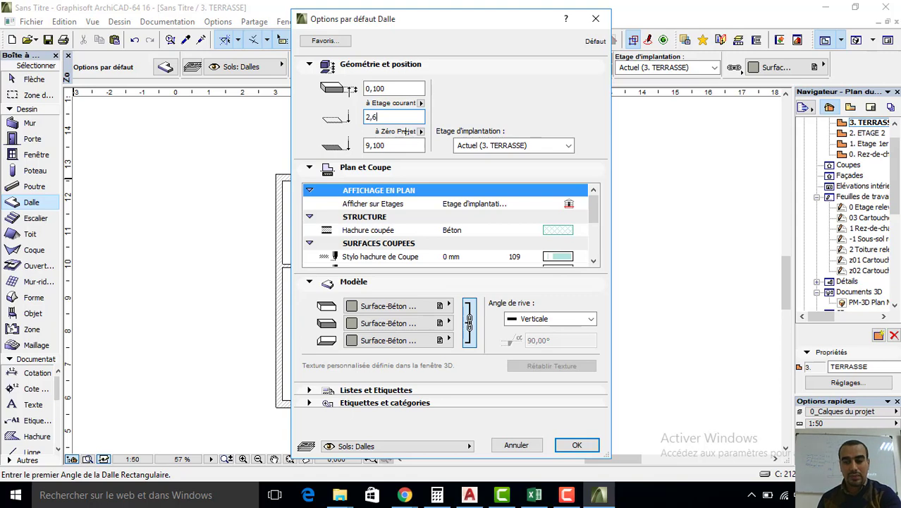
key("Return")
left_click(275, 405)
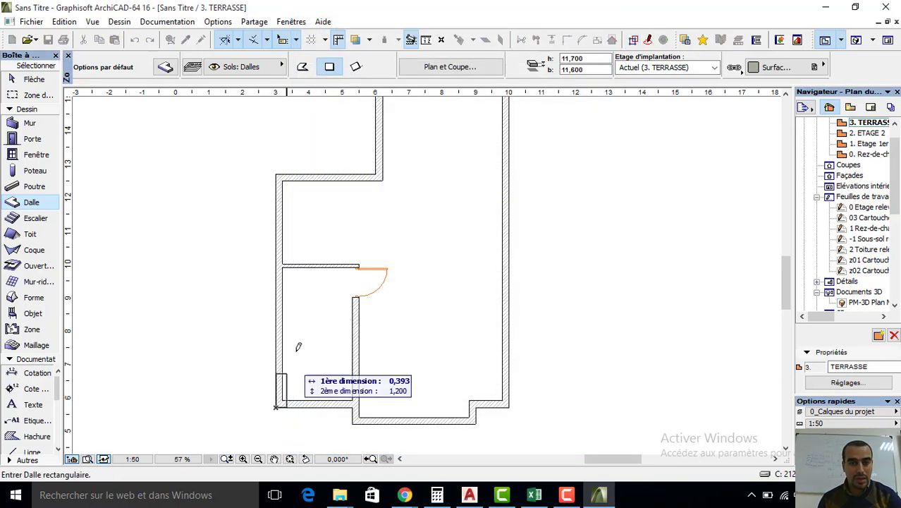
left_click(359, 267)
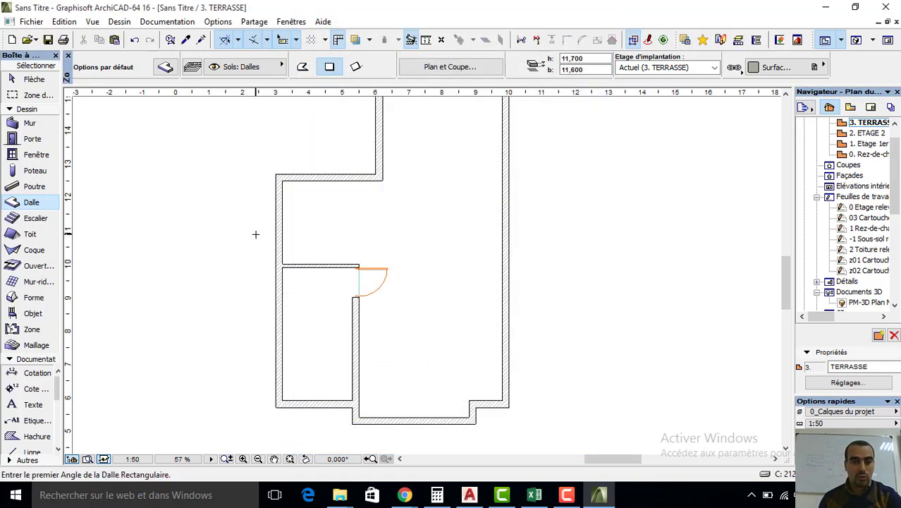
key("F3")
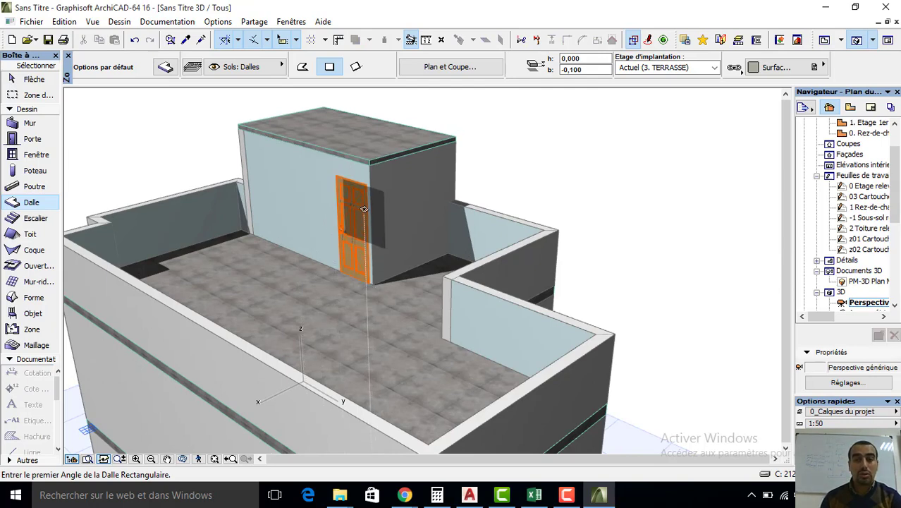
scroll(360, 168, "up", 3)
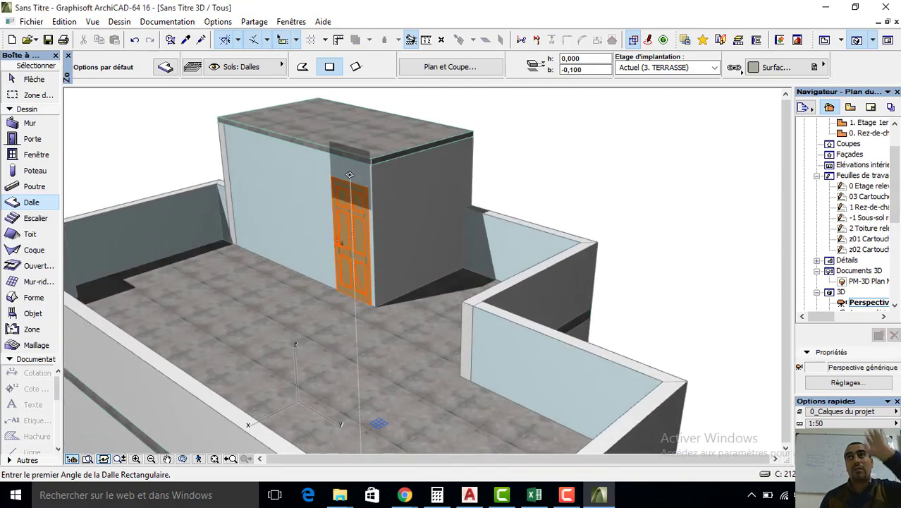
key("F2")
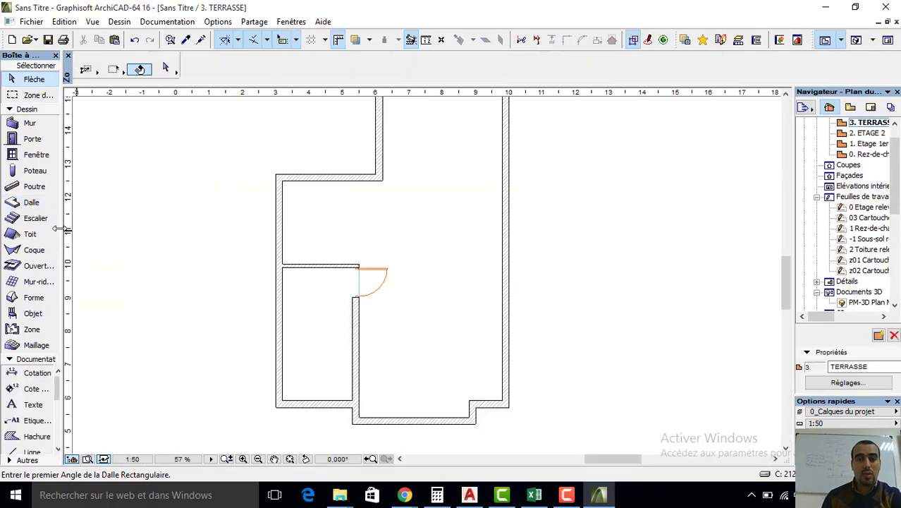
- Set the default wall height to 0,2 with a 2,600 base offset
double_click(22, 123)
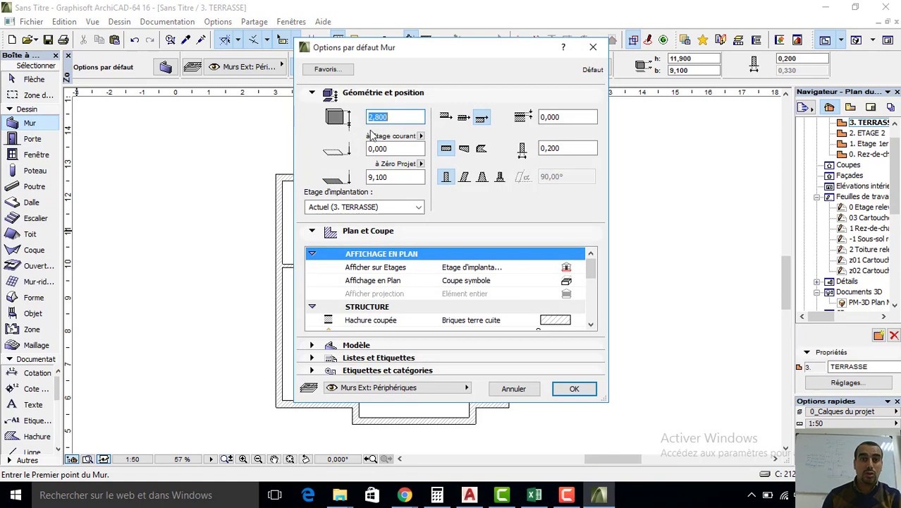
left_click(384, 151)
type("2,60")
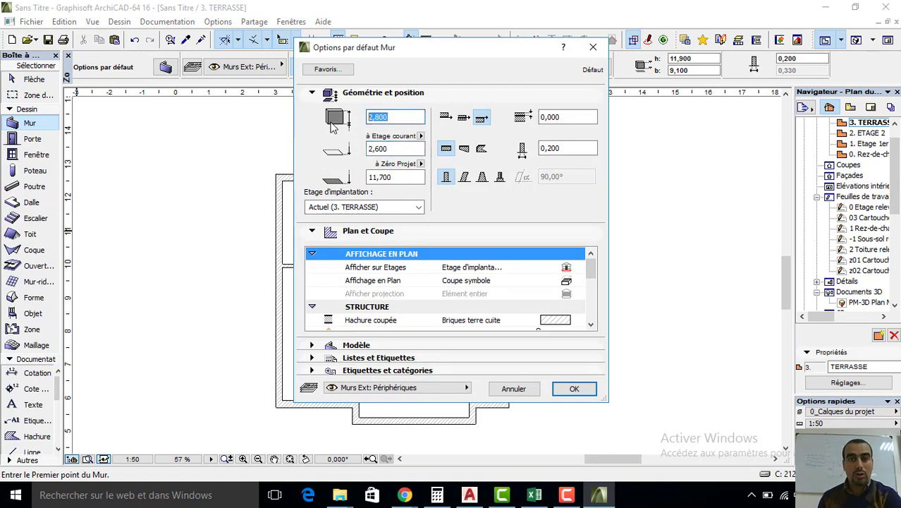
type("0,2")
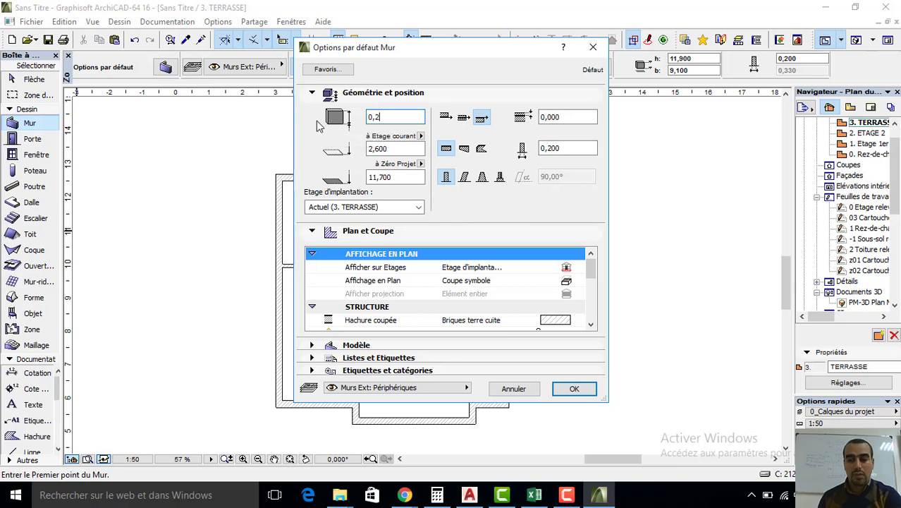
key("Return")
- Draw a rectangle of these low walls around the room's roof and inspect it in 3D
left_click(308, 70)
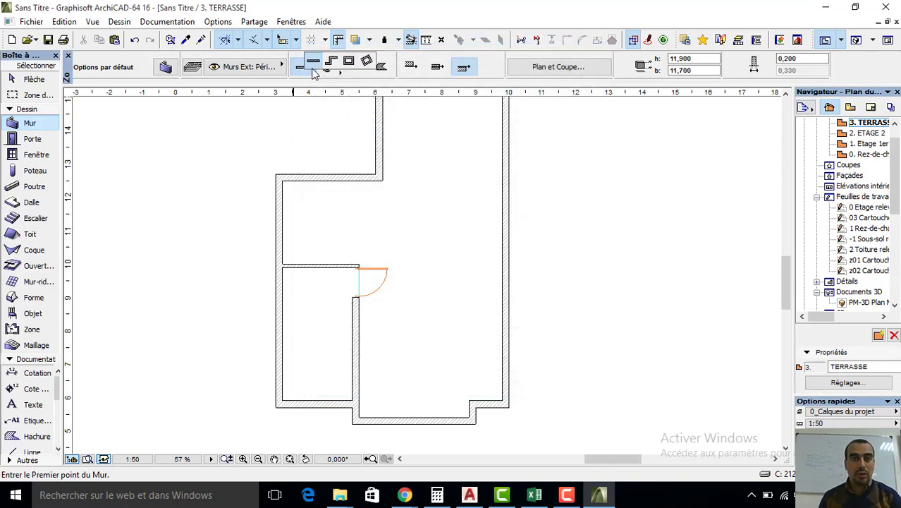
left_click(350, 70)
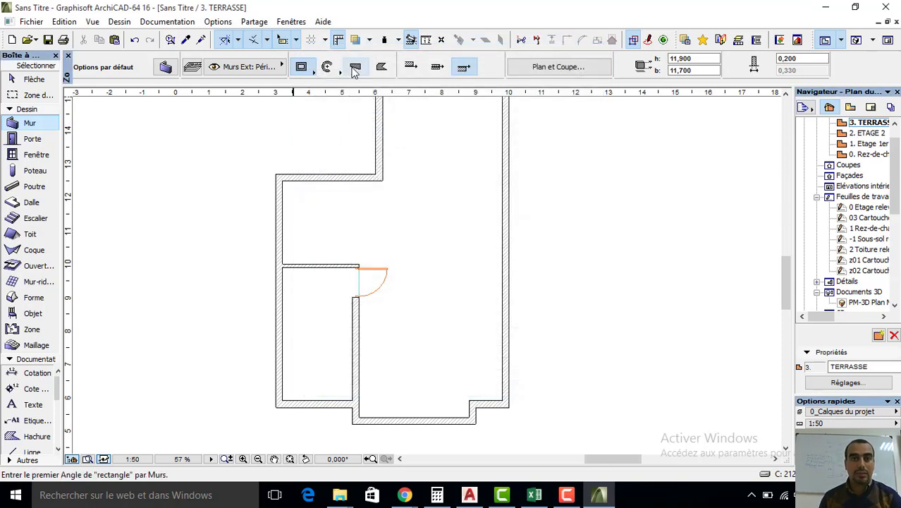
left_click(276, 406)
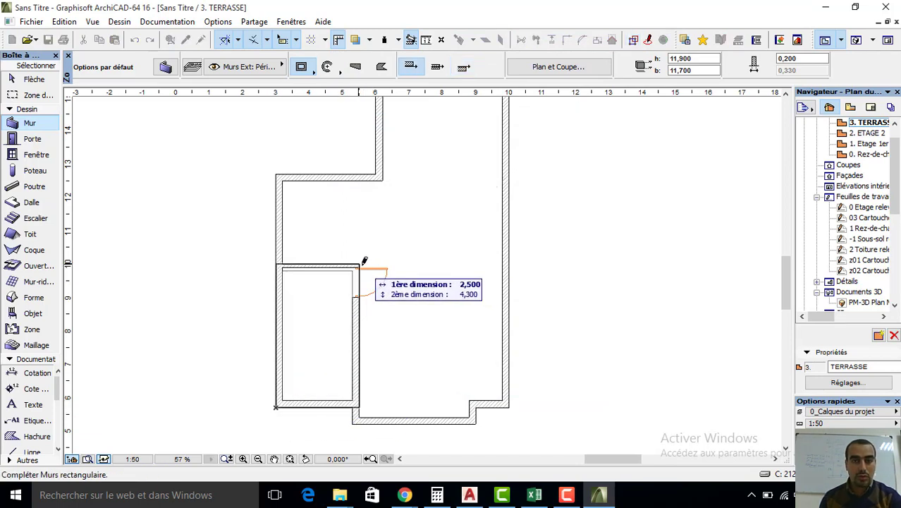
left_click(353, 264)
key("F3")
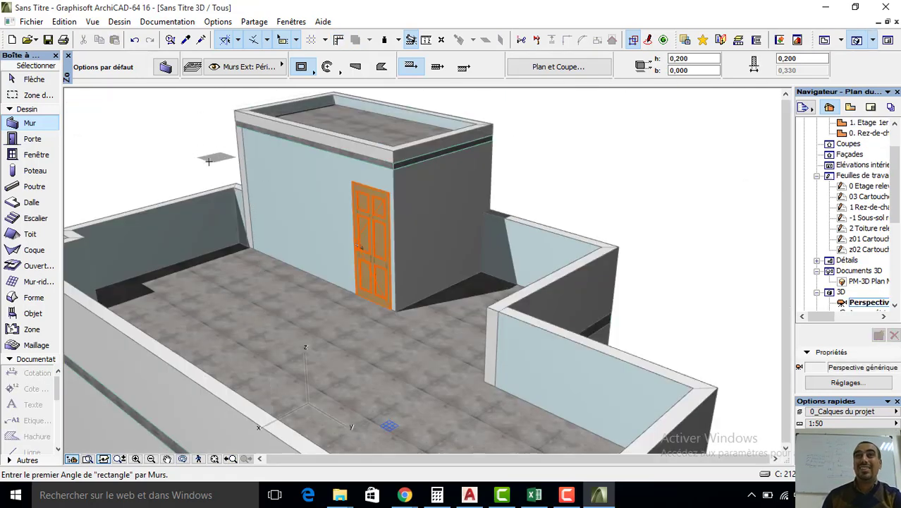
mouse_move(209, 161)
middle_mouse_down("shift")
mouse_move(648, 221)
mouse_move(308, 302)
mouse_move(392, 250)
middle_mouse_up("shift")
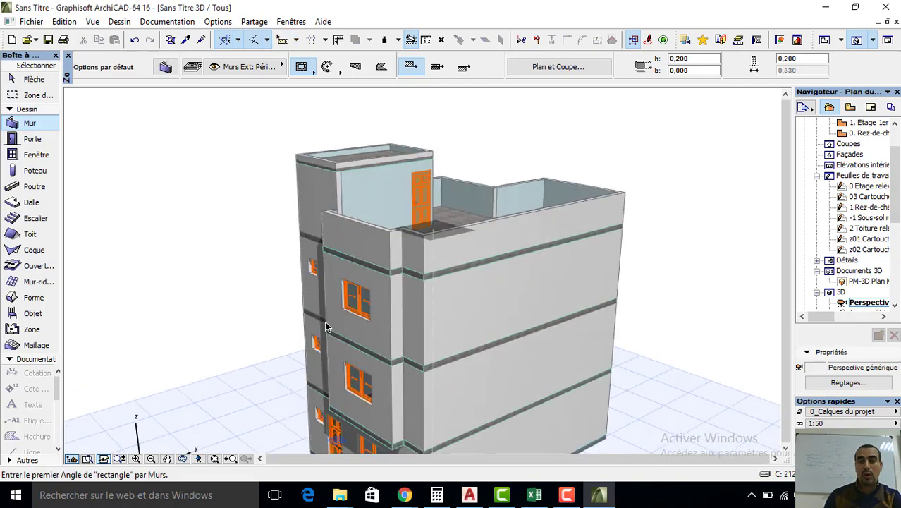
mouse_move(326, 326)
middle_mouse_down("shift")
mouse_move(372, 282)
mouse_move(368, 267)
mouse_move(61, 274)
middle_mouse_up("shift")
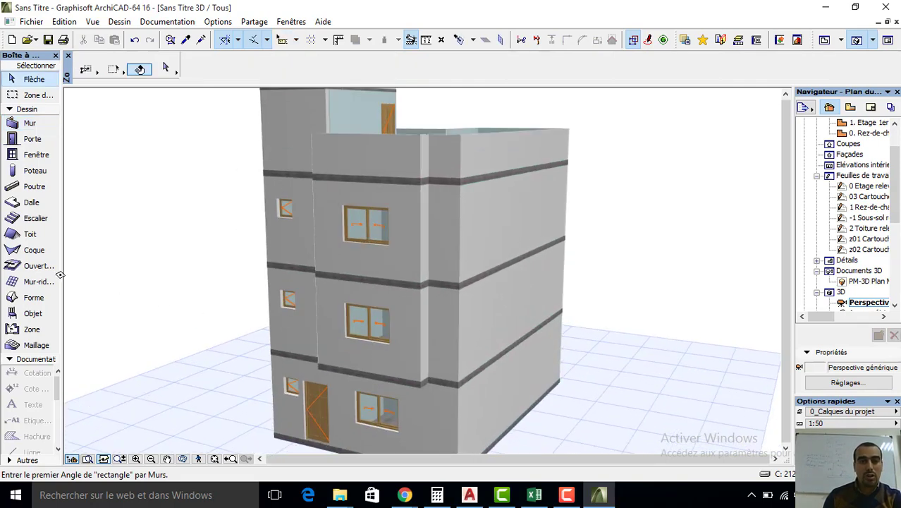
- Select all 62 walls and apply Peinture-01 to all three of their faces
left_click(29, 128)
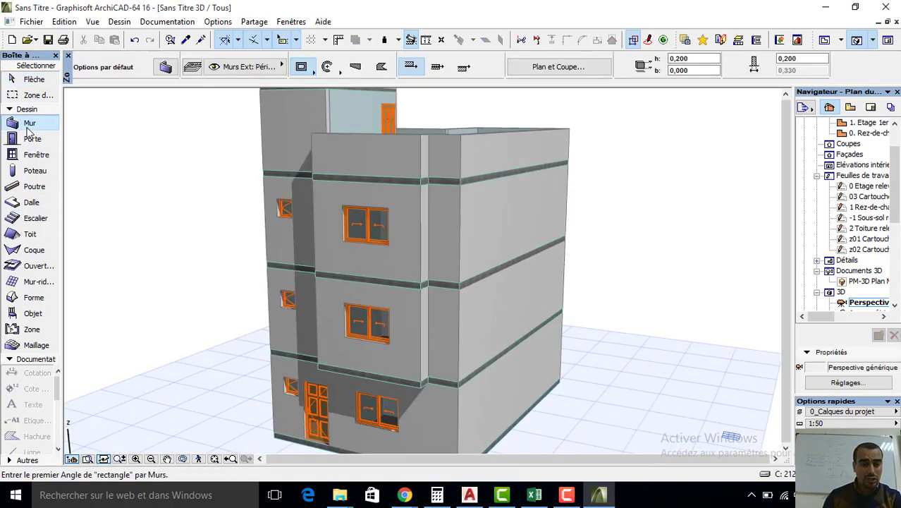
key("ctrl+a")
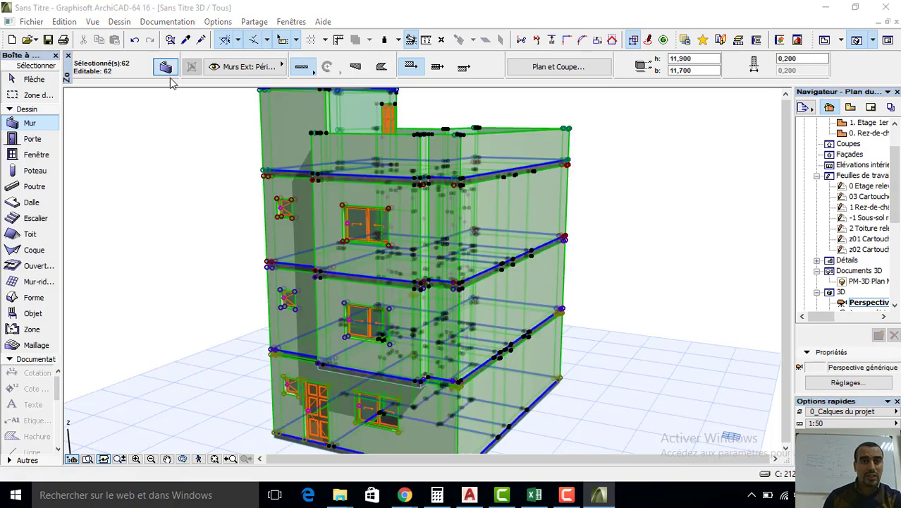
left_click(167, 68)
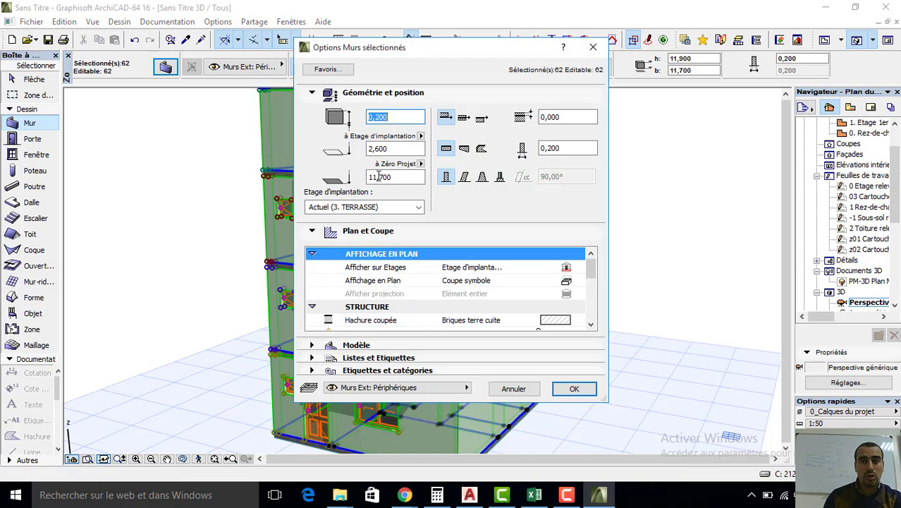
left_click(370, 345)
left_click(463, 268)
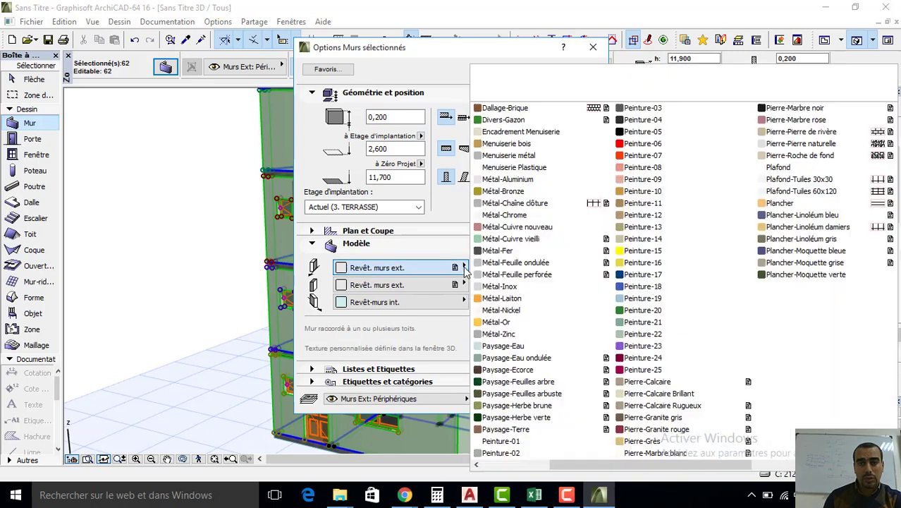
left_click(544, 441)
left_click(483, 307)
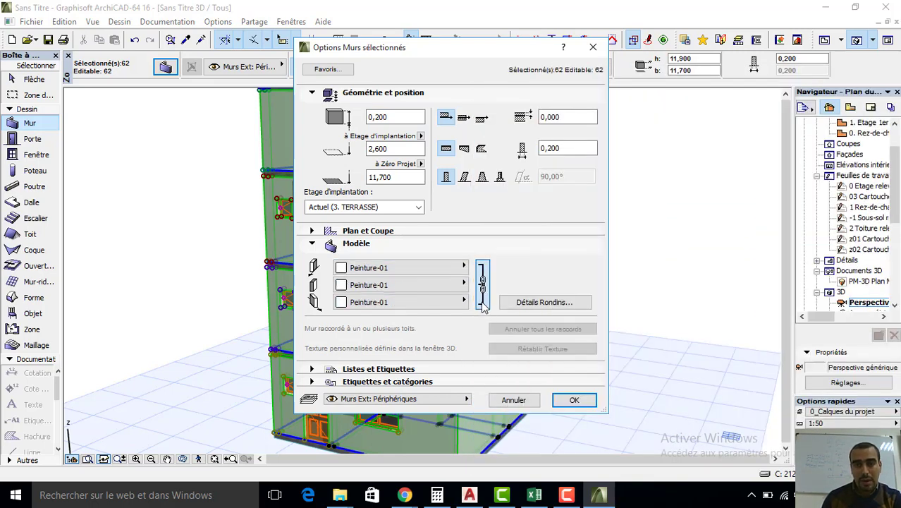
left_click(561, 401)
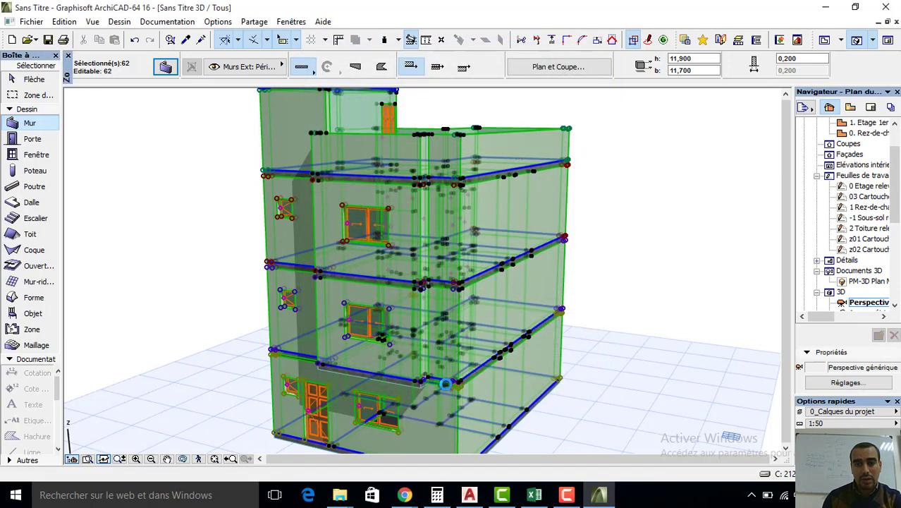
key("Escape")
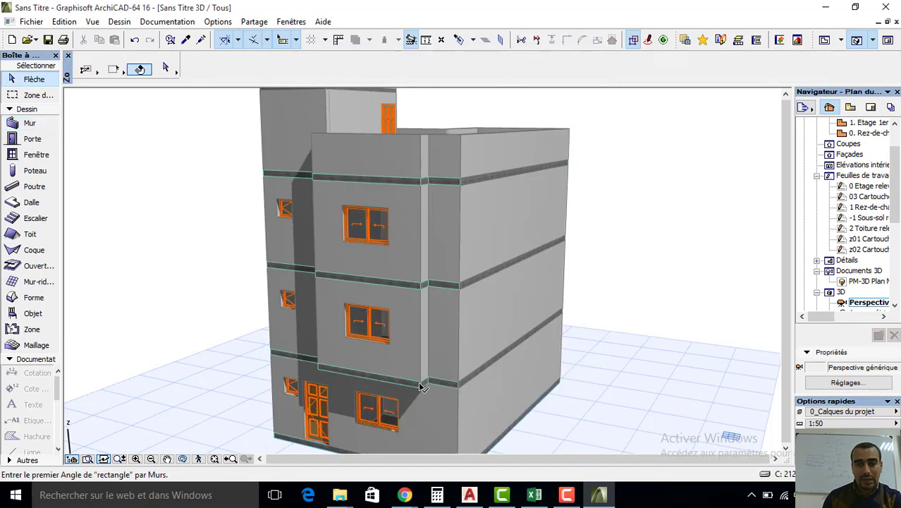
left_click(420, 385)
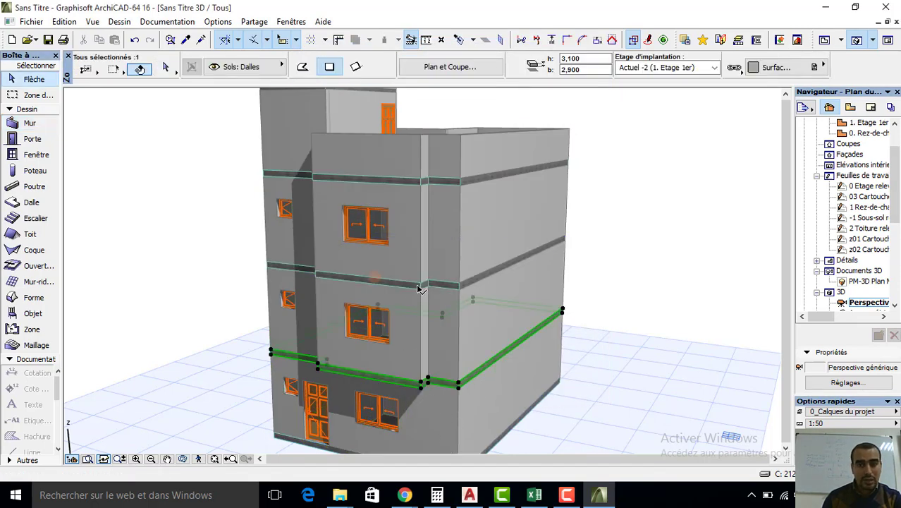
- Apply Peinture-01 to the edges of the first-floor, second-floor and top-floor slabs
left_click(399, 284, "shift")
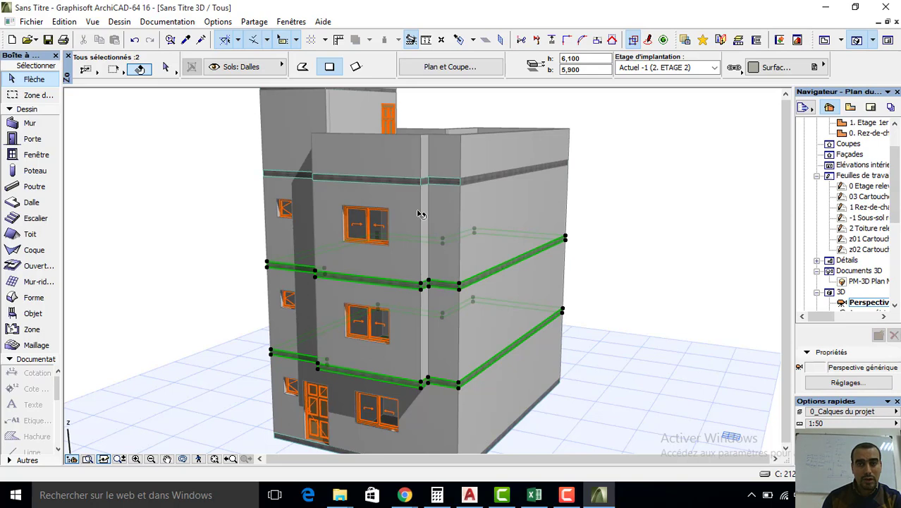
left_click(393, 176, "shift")
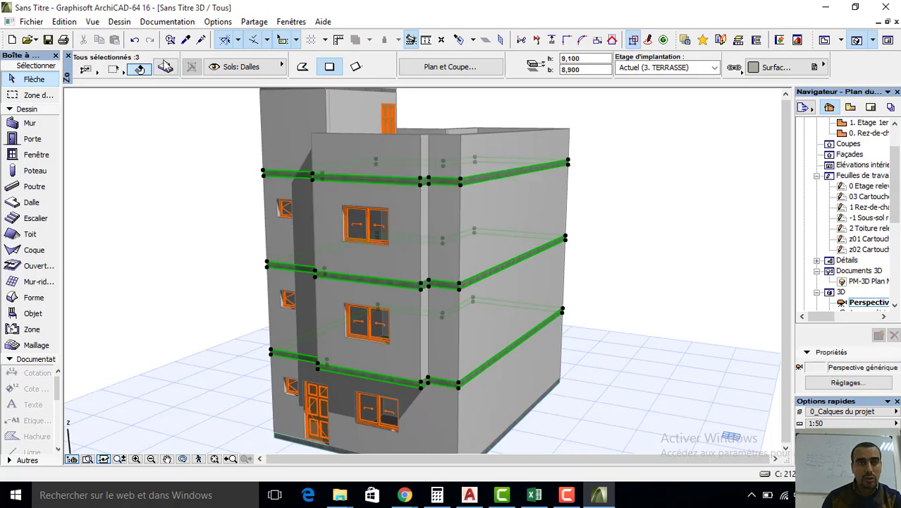
left_click(168, 67)
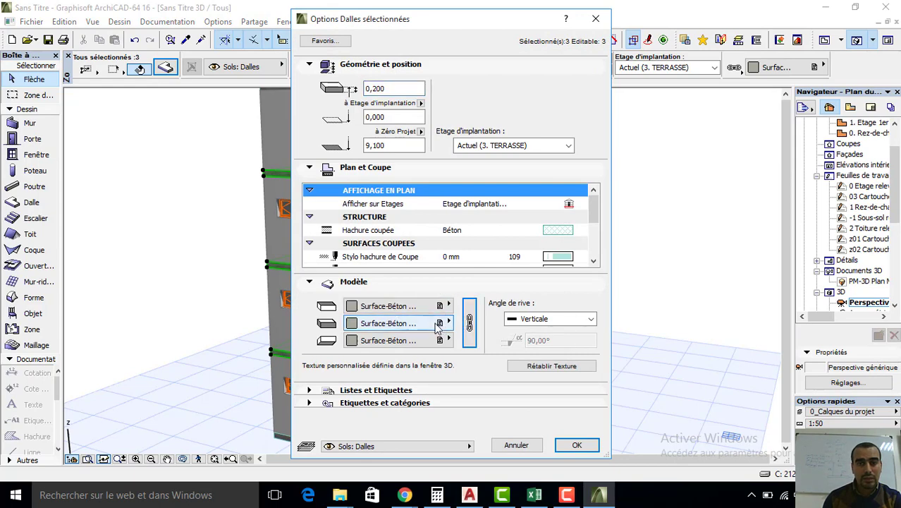
left_click(423, 326)
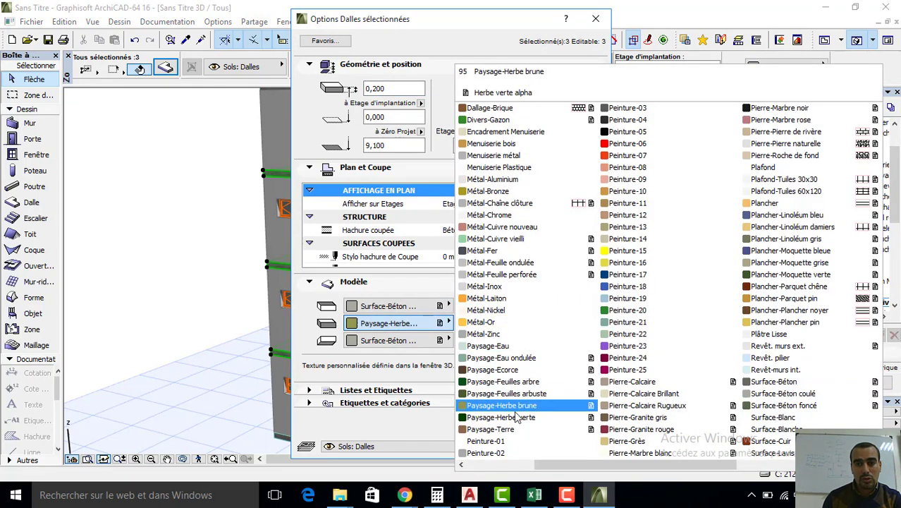
left_click(494, 441)
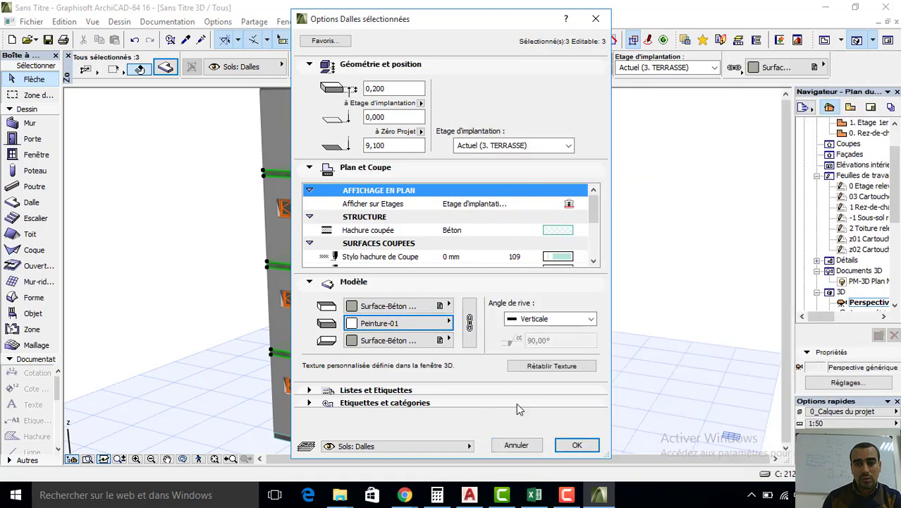
left_click(575, 445)
scroll(524, 238, "down", 4)
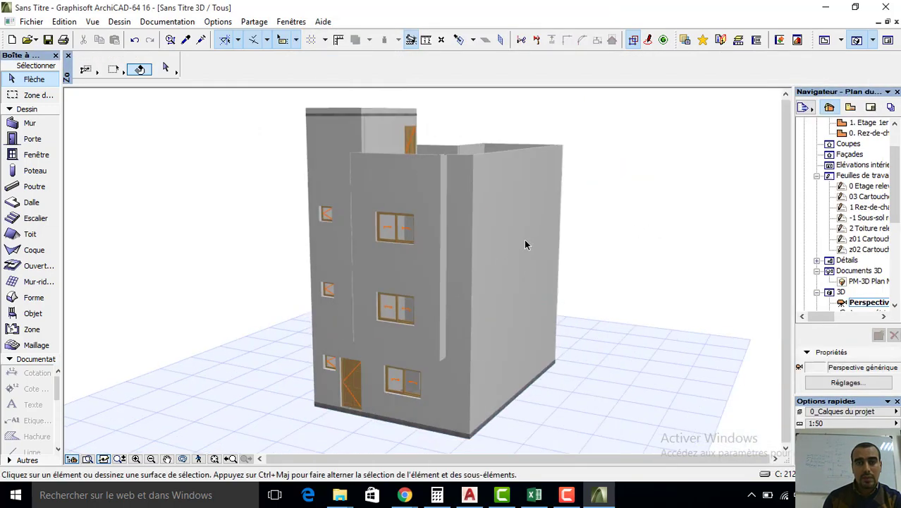
scroll(473, 436, "up", 3)
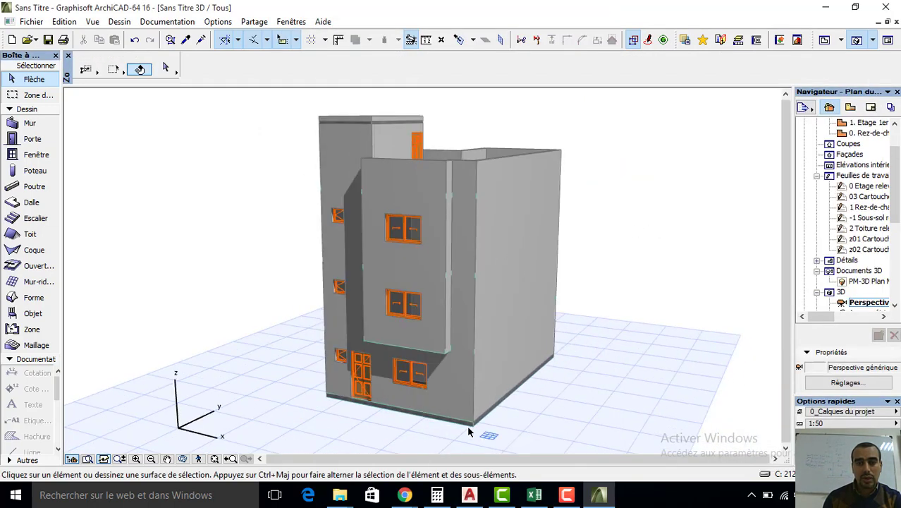
left_click(466, 426)
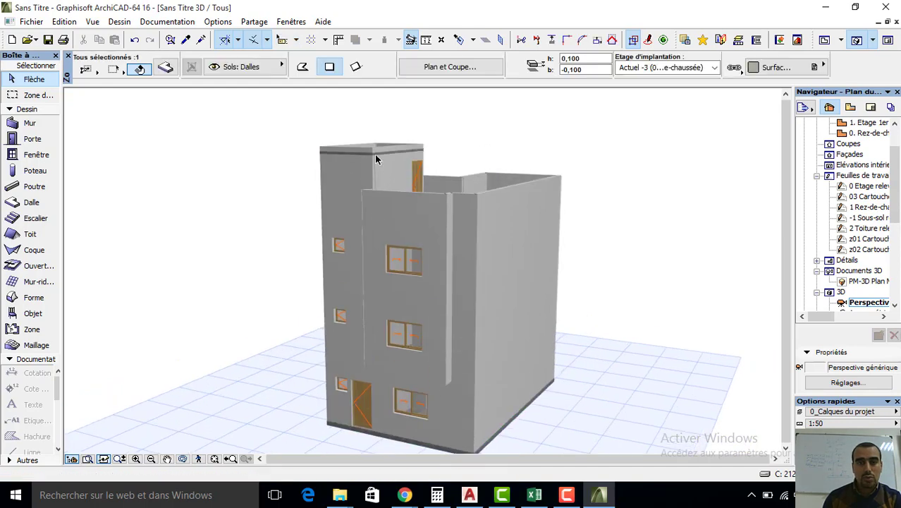
- Give the selected slab and the small room's roof slab Peinture-01 edges, then orbit around the façades
scroll(356, 162, "up", 3)
left_click(368, 155, "shift")
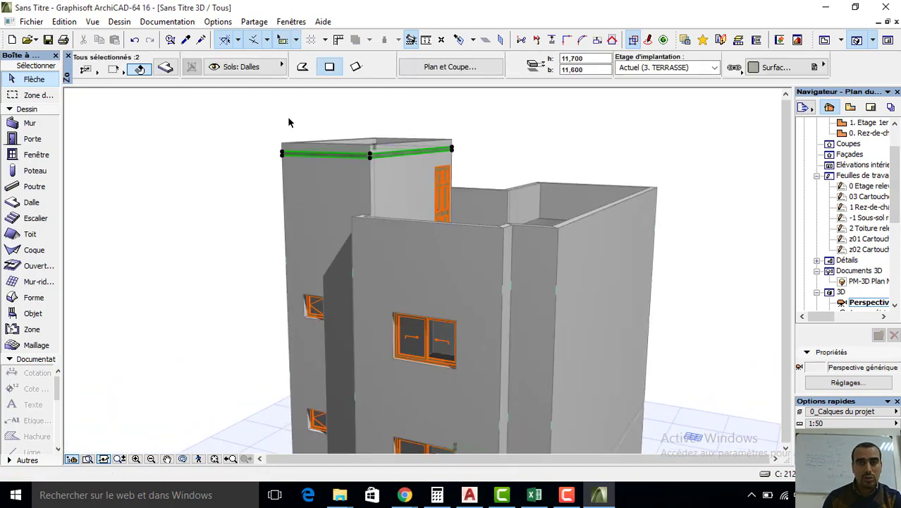
key("ctrl+t")
left_click(386, 323)
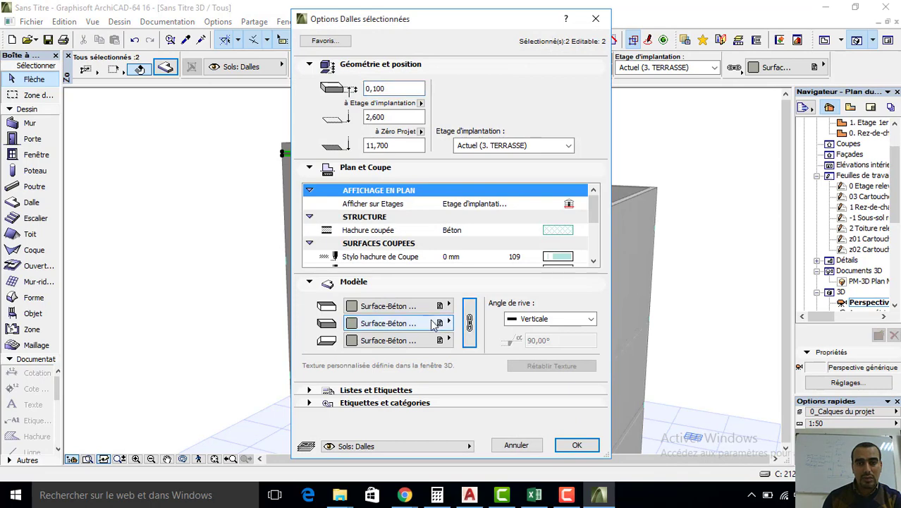
left_click(529, 444)
left_click(582, 442)
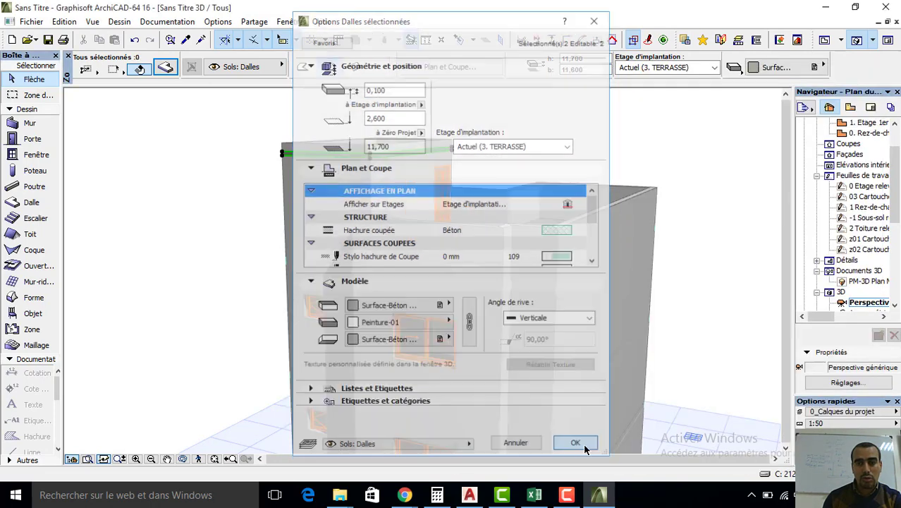
key("Escape")
mouse_move(312, 285)
middle_mouse_down("shift")
mouse_move(311, 257)
mouse_move(412, 248)
mouse_move(345, 173)
middle_mouse_up("shift")
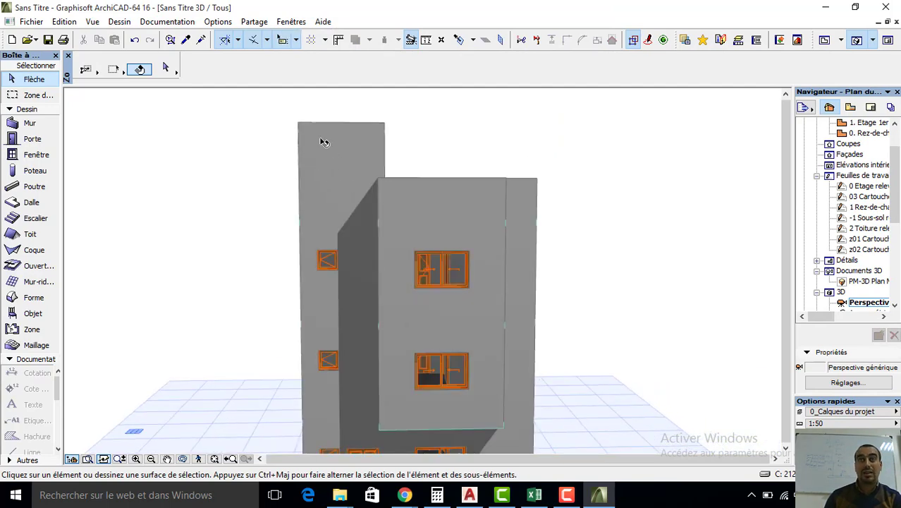
mouse_move(342, 250)
middle_mouse_down("shift")
mouse_move(488, 267)
mouse_move(277, 299)
mouse_move(636, 289)
mouse_move(555, 285)
mouse_move(543, 175)
middle_mouse_up("shift")
- Draw the Sud1 south façade line below the house and open its elevation
key("F2")
scroll(472, 362, "down", 2)
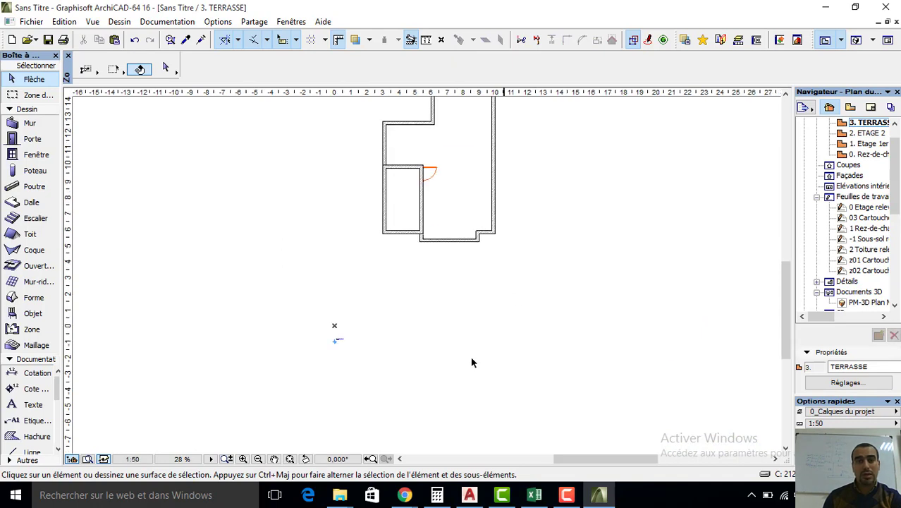
scroll(28, 384, "down", 3)
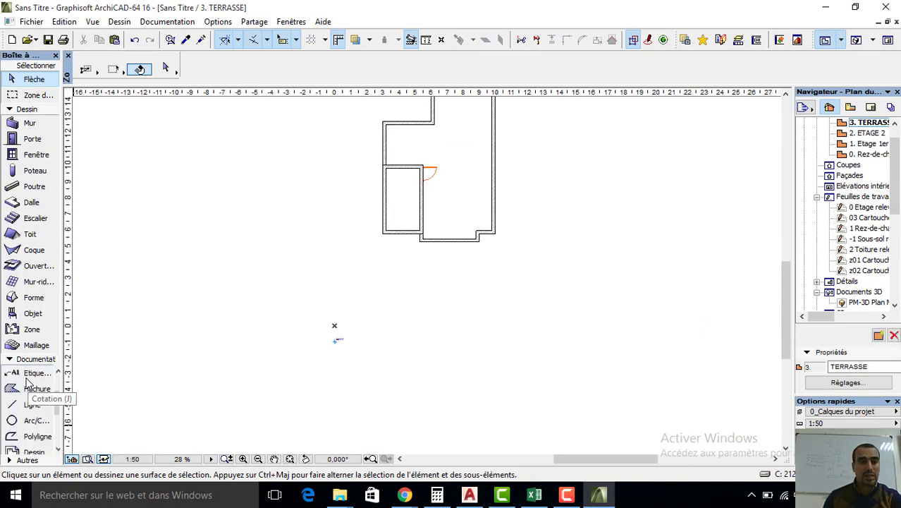
scroll(28, 381, "down", 3)
scroll(26, 384, "down", 1)
left_click(32, 420)
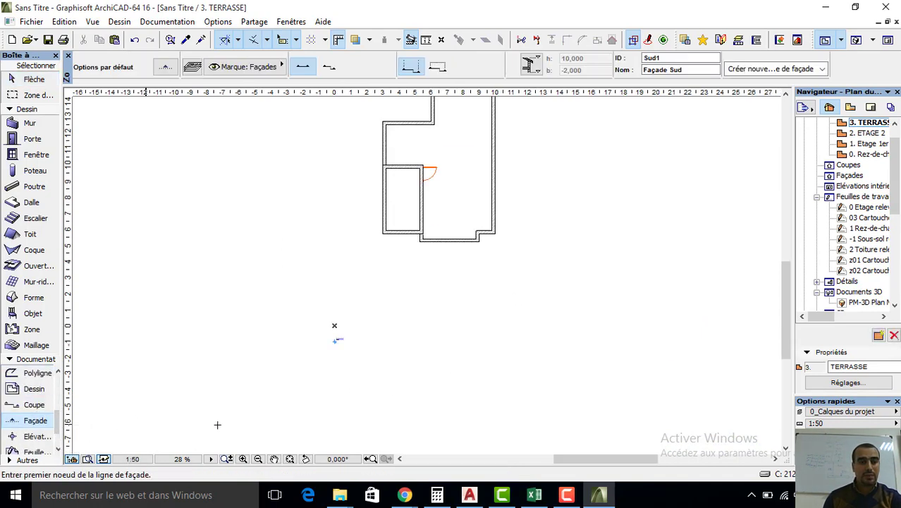
left_click(347, 379)
left_click(537, 378)
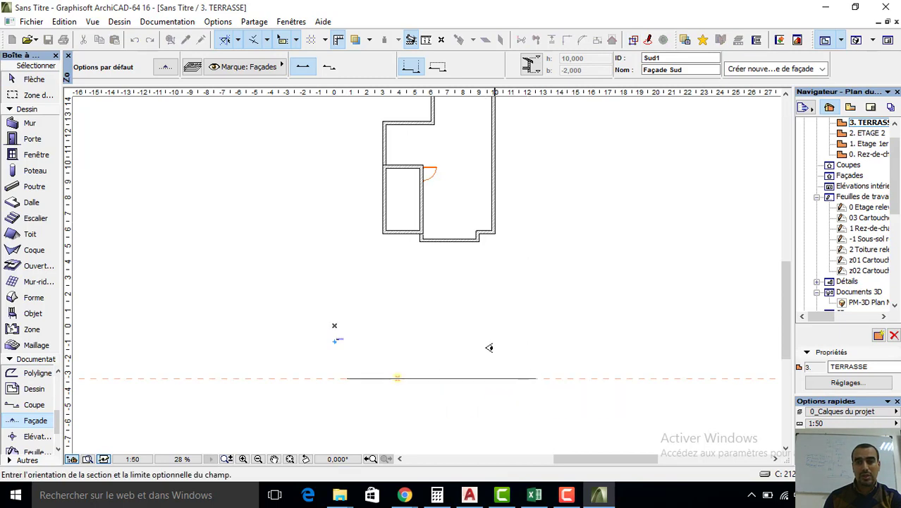
left_click(483, 329)
left_click(864, 186)
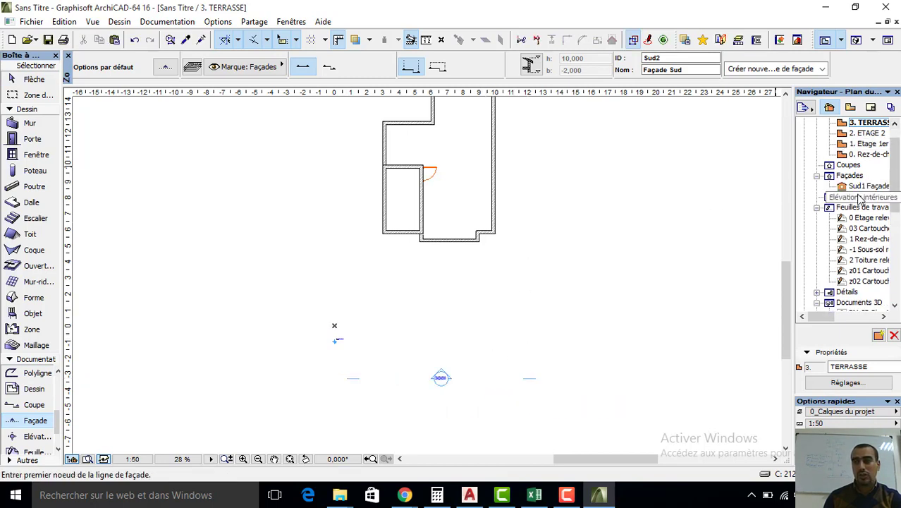
double_click(859, 188)
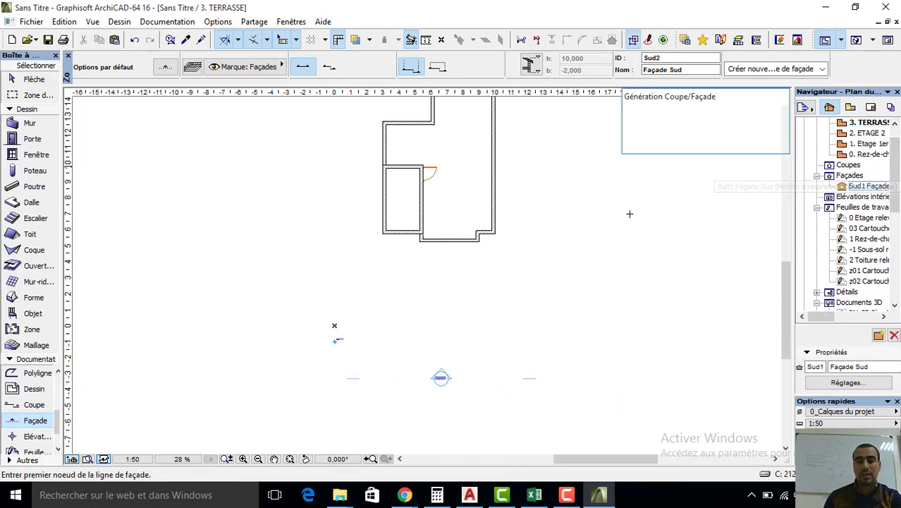
scroll(603, 248, "up", 2)
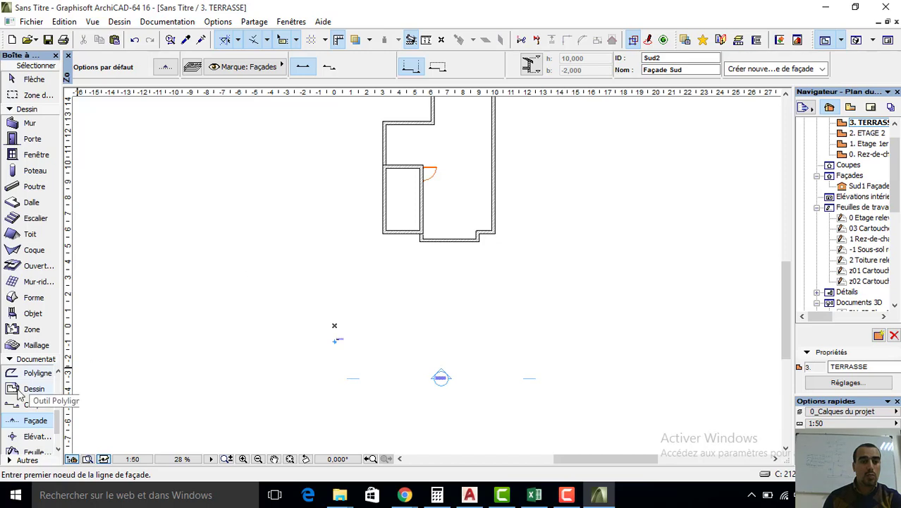
- Draw the Coupe AA section line vertically through the house
left_click(34, 404)
scroll(211, 277, "down", 1)
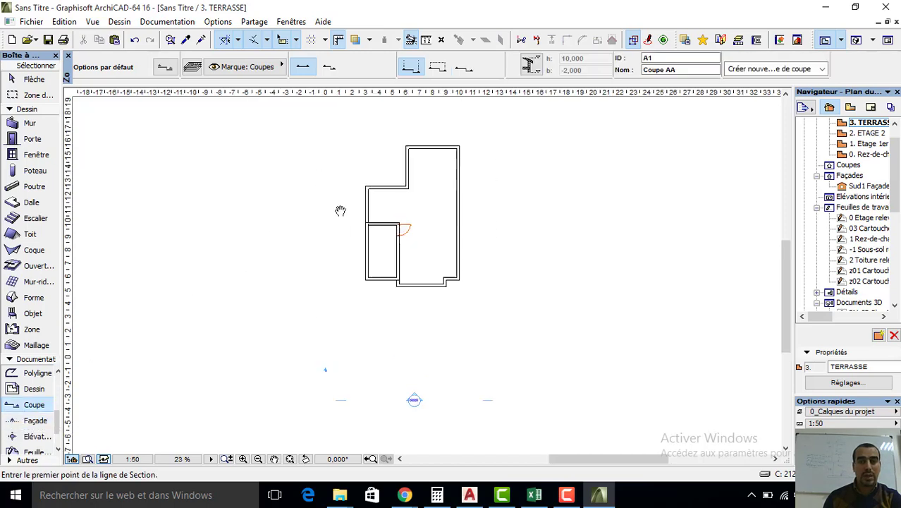
left_click(375, 141)
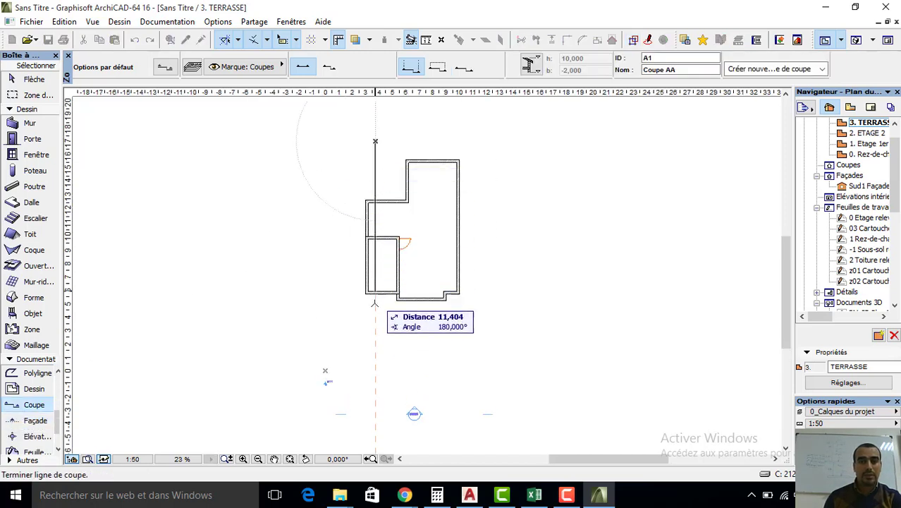
left_click(375, 324)
left_click(409, 321)
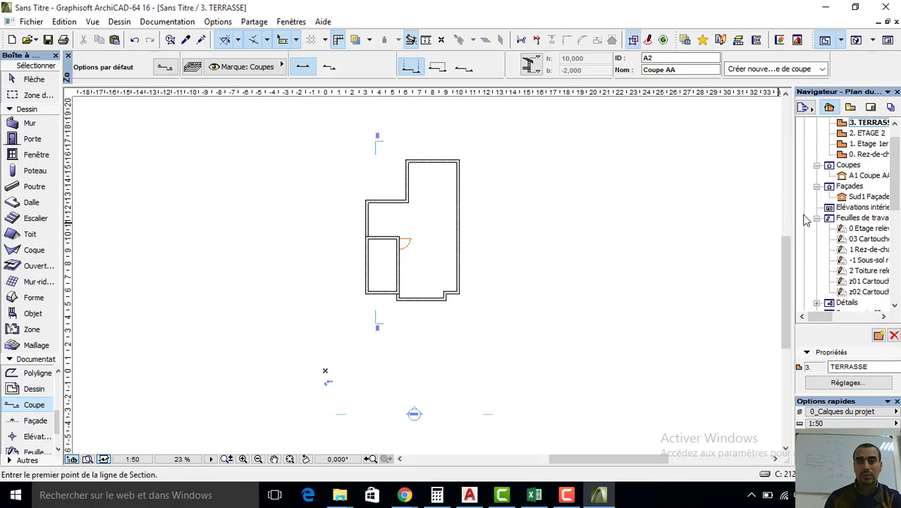
double_click(776, 180)
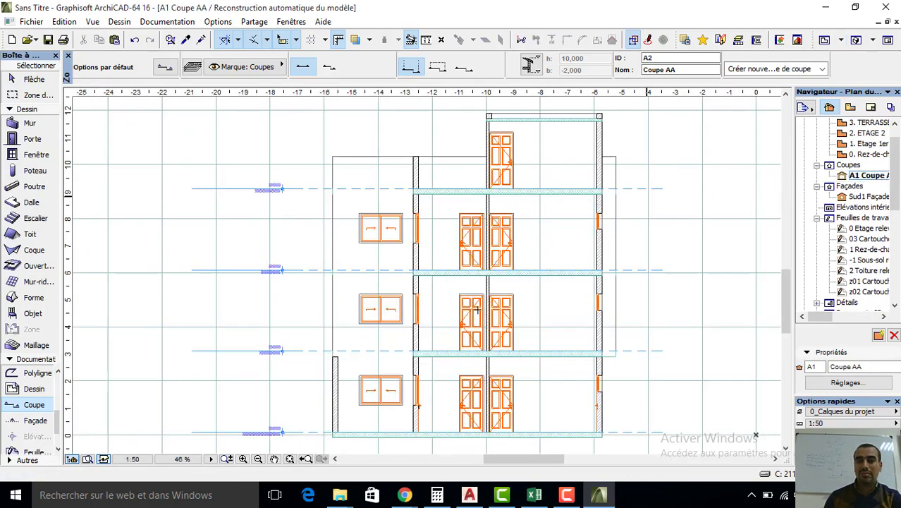
scroll(373, 411, "up", 2)
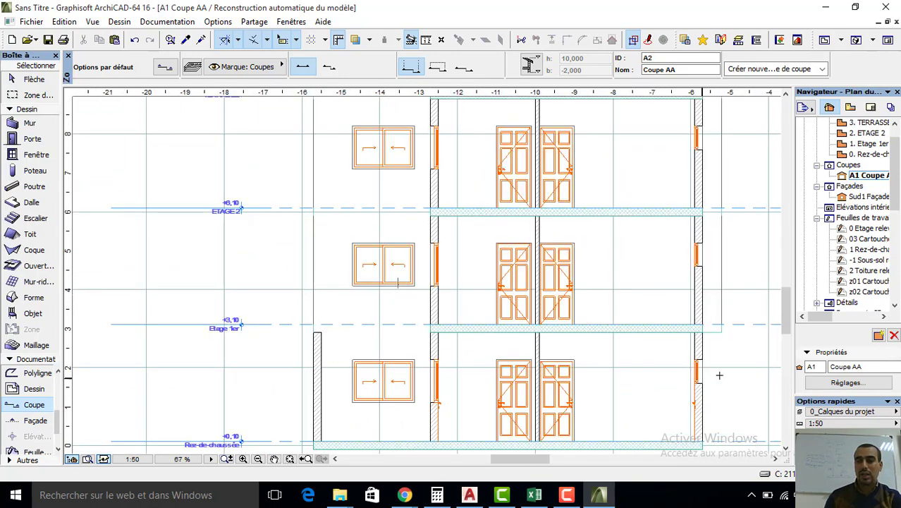
scroll(703, 273, "down", 2)
middle_click_drag(648, 247, 585, 336)
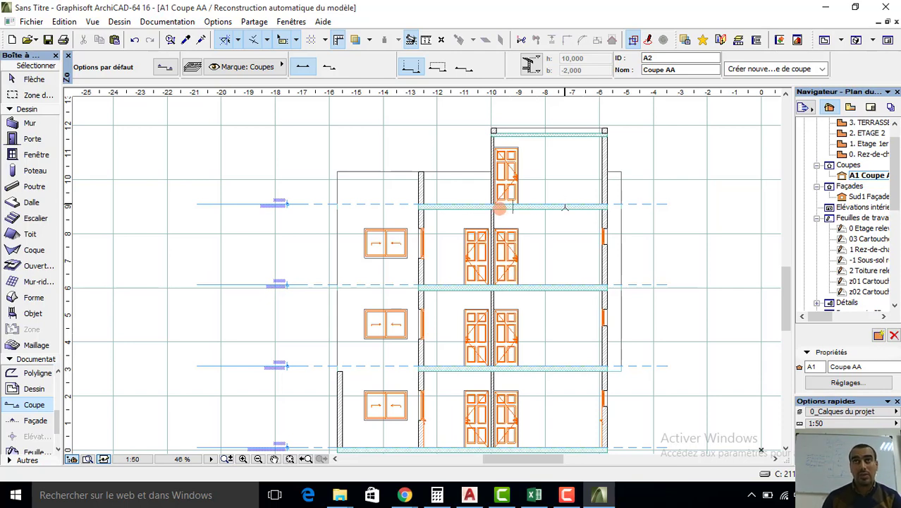
left_click(566, 496)
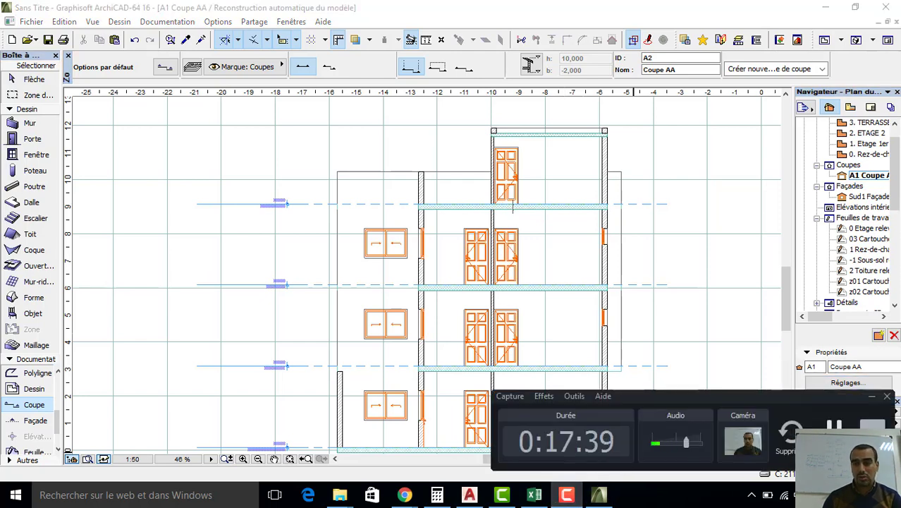
key("Escape")
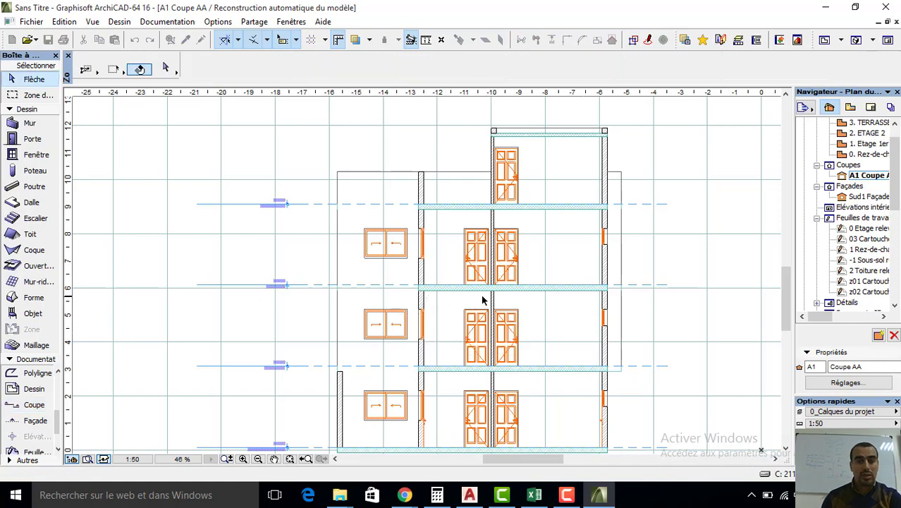
key("F2")
- On the 0. Rez-de-chaussée plan, choose Lit double 01 16 as the default object
left_click(867, 143)
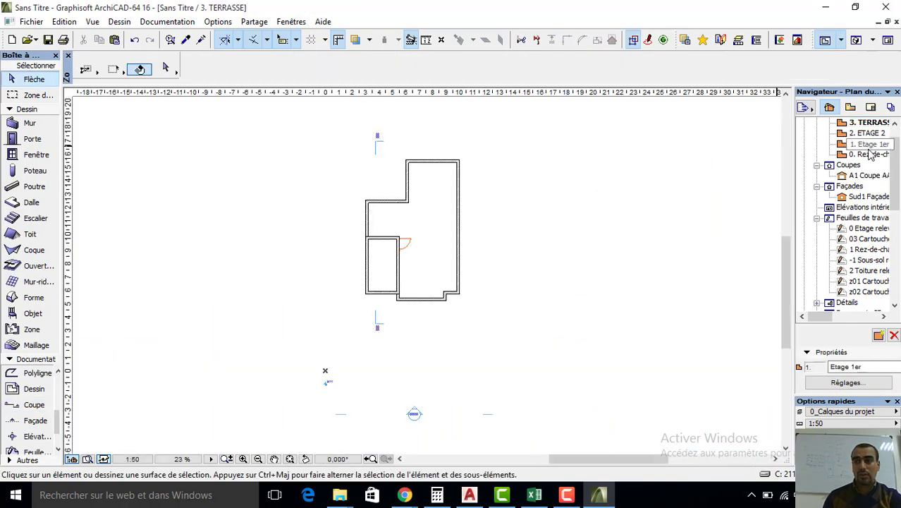
left_click(865, 155)
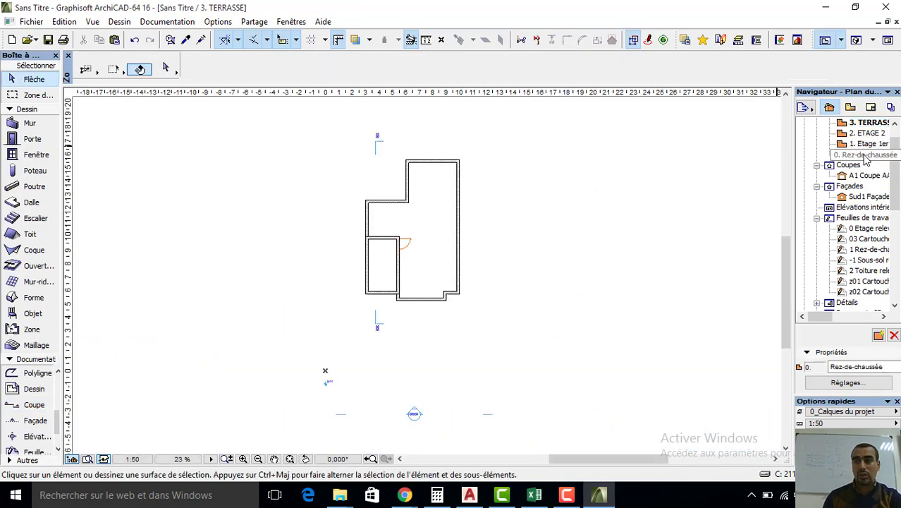
left_click(32, 314)
key("ctrl+t")
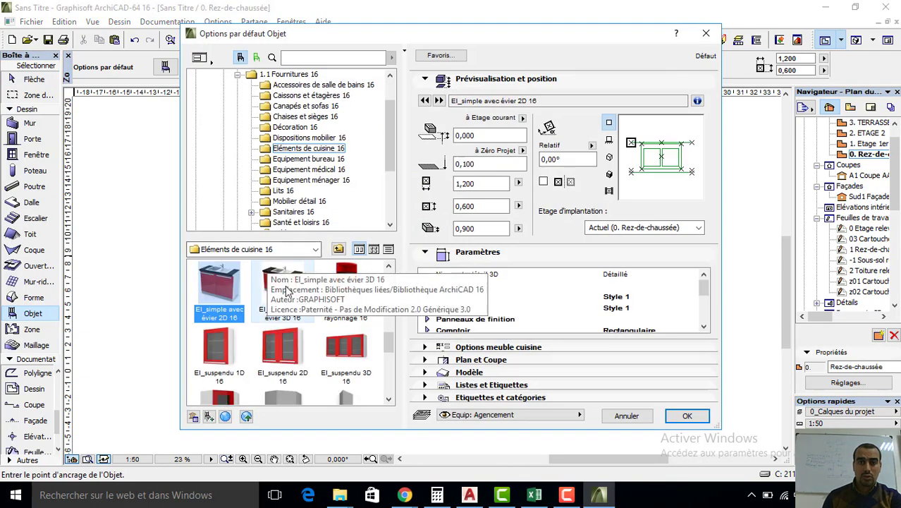
left_click(284, 190)
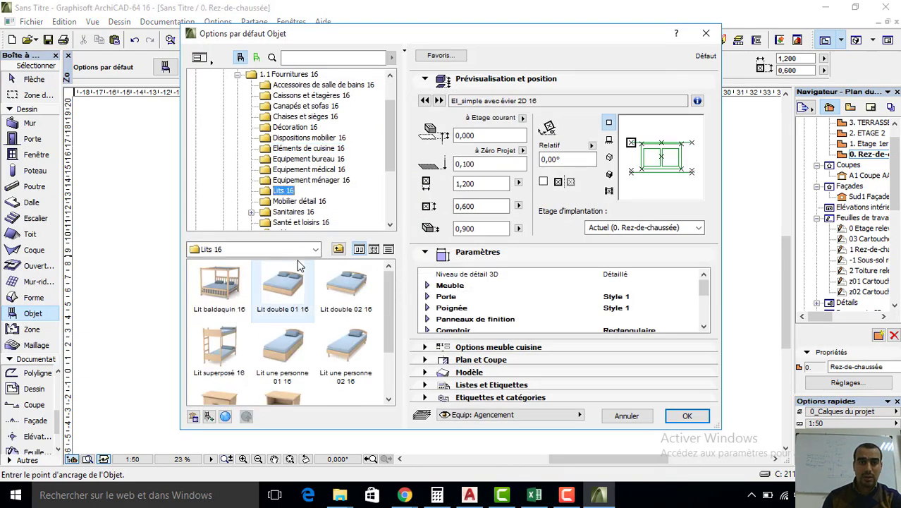
left_click(289, 281)
left_click(635, 125)
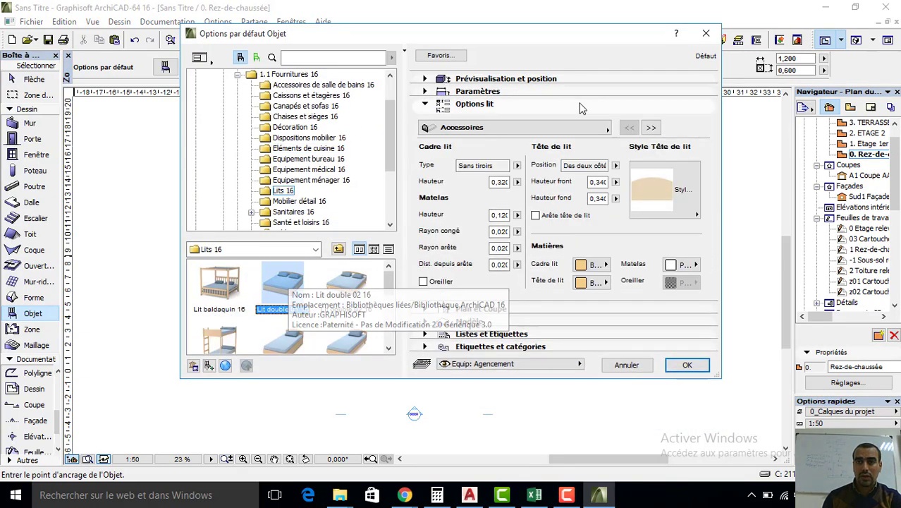
left_click(538, 80)
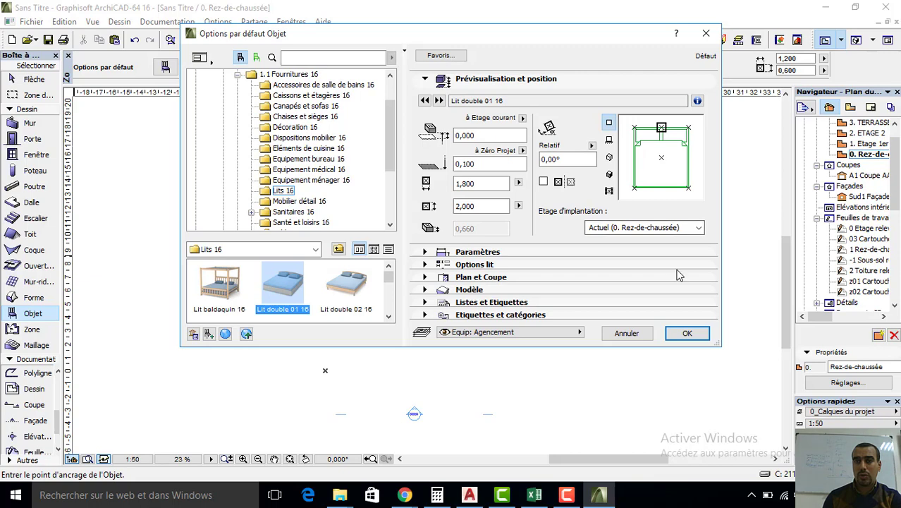
left_click(687, 333)
- Place the 1,800 × 2,000 double bed against the CHAMBRE's top wall
scroll(452, 183, "up", 5)
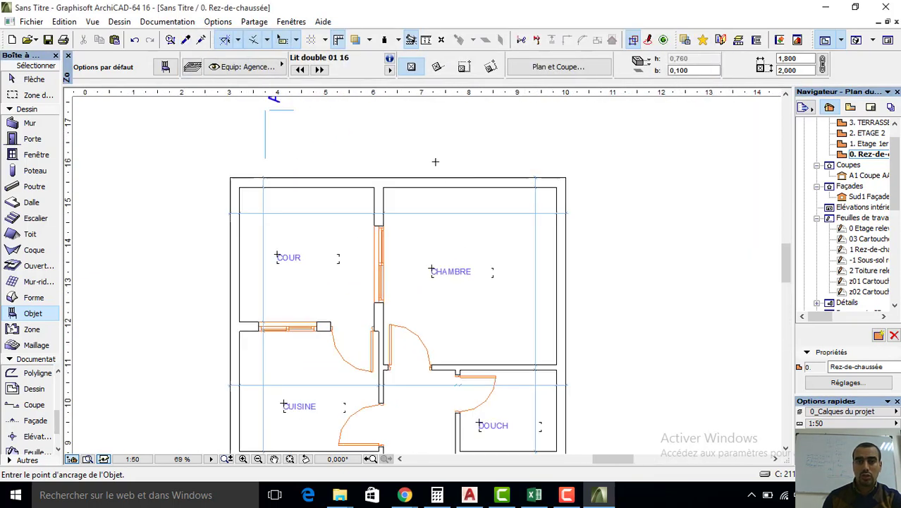
left_click(471, 187)
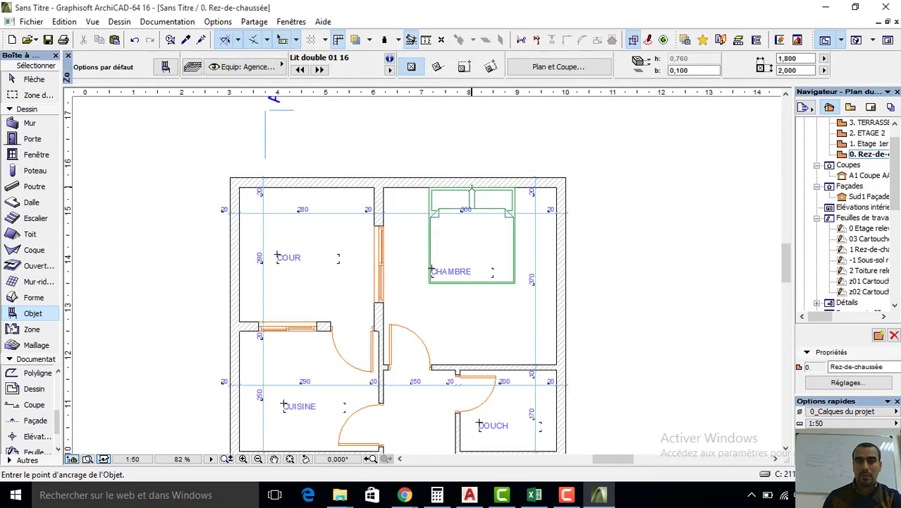
key("Escape")
mouse_move(324, 373)
middle_mouse_down()
mouse_move(343, 312)
mouse_move(340, 240)
middle_mouse_up()
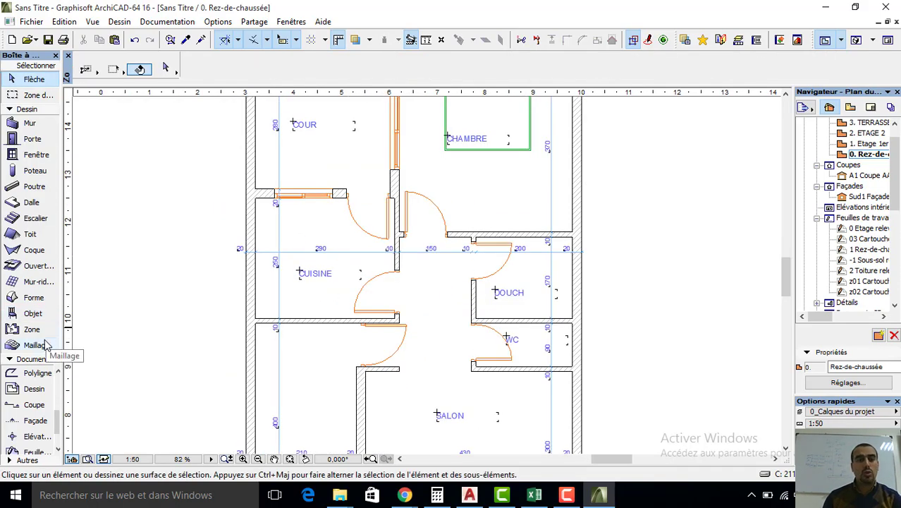
- Choose the Lavabo 03 16 washbasin from Sanitaires 16 > Lavabos 16, rotated 180°
left_click(34, 313)
key("ctrl+t")
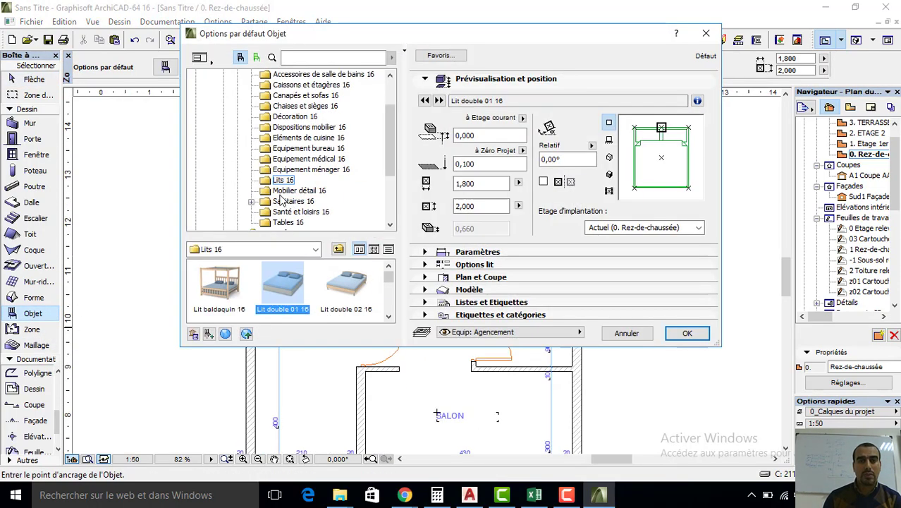
left_click(251, 203)
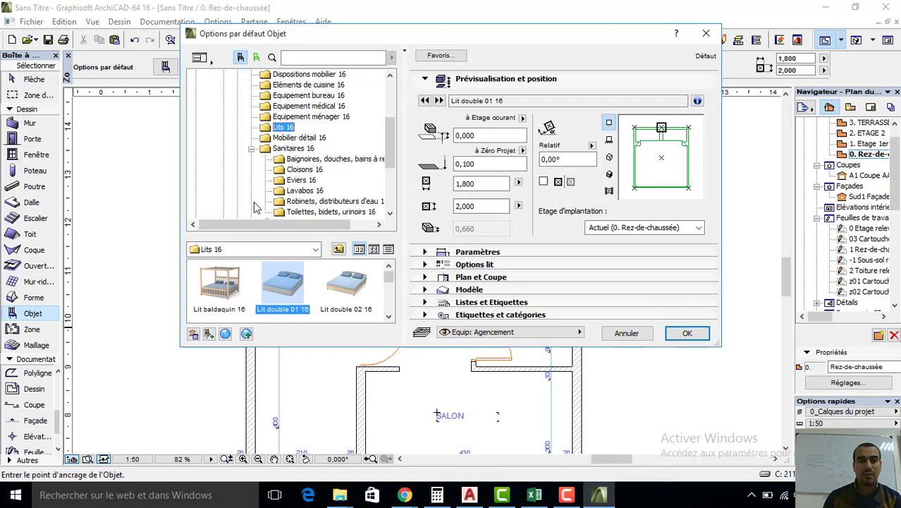
left_click(299, 182)
left_click(295, 192)
left_click(218, 282)
scroll(219, 282, "down", 1)
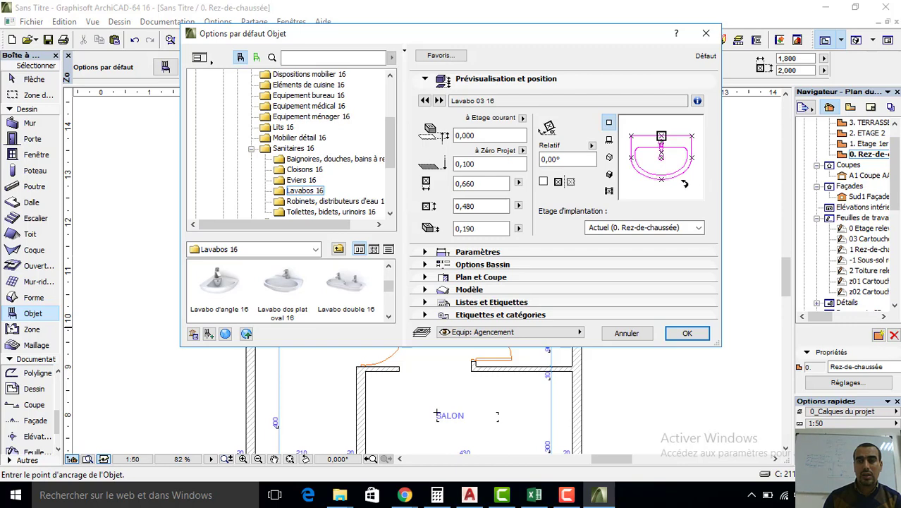
left_click(685, 183)
left_click(685, 182)
left_click(684, 183)
left_click(685, 182)
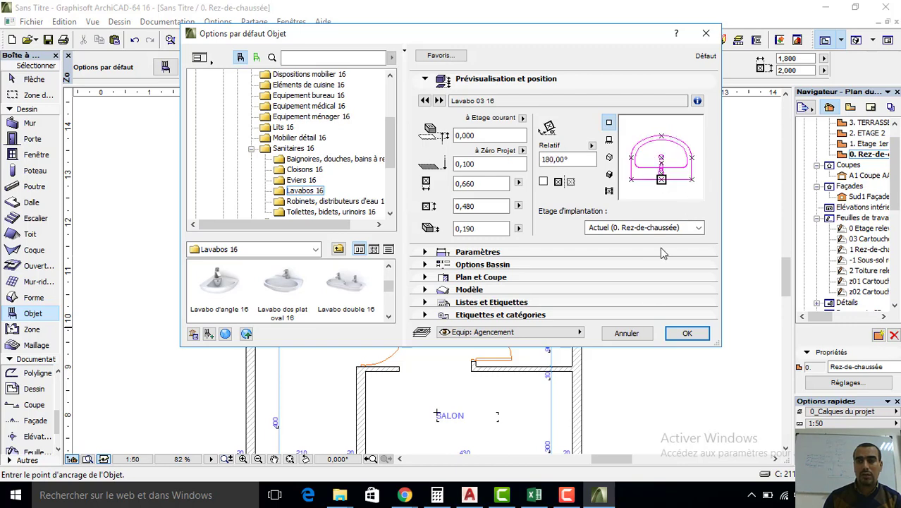
left_click(679, 336)
- Place the washbasin against DOUCH's bottom wall and reopen the object default settings
scroll(494, 324, "up", 3)
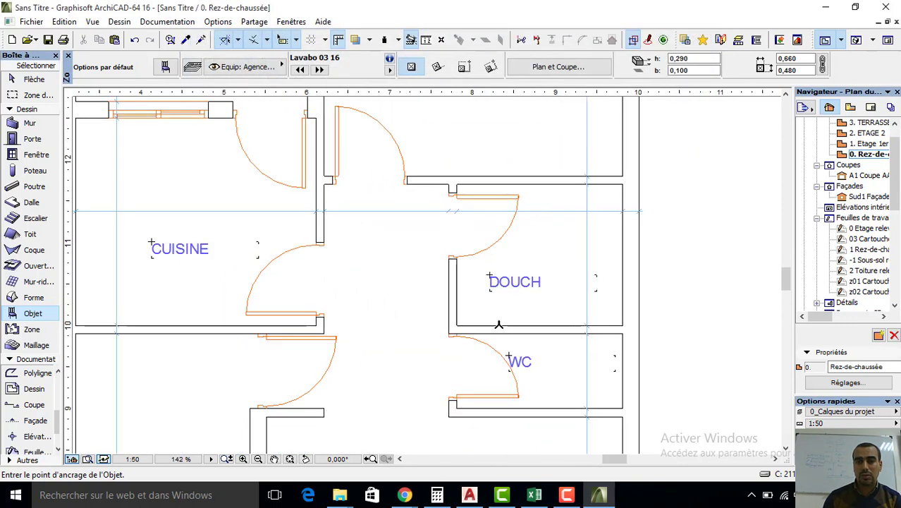
left_click(494, 324)
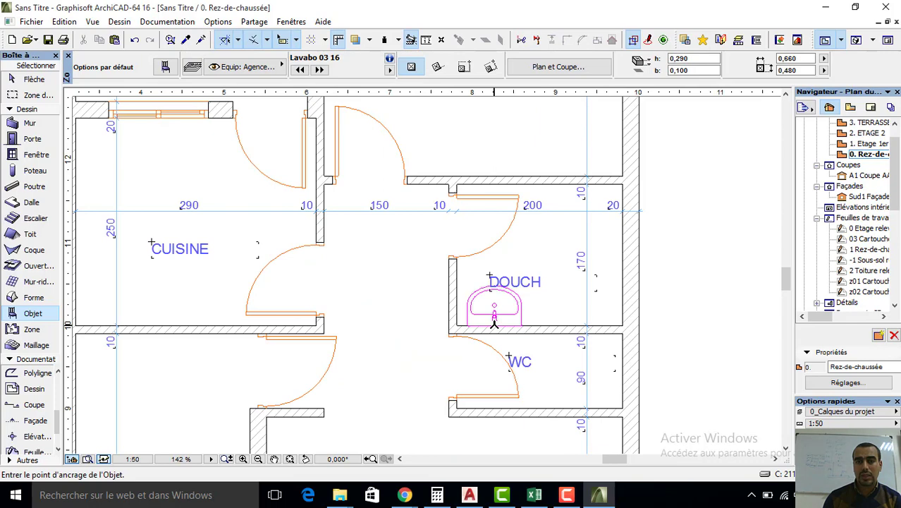
double_click(33, 313)
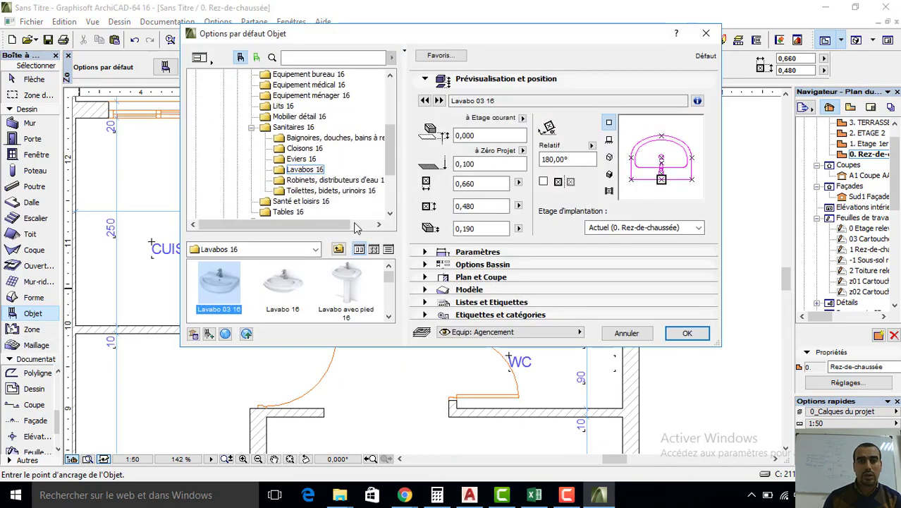
- Place a 0.90 × 0.90 Douche rectangulaire 16 shower, rotated 90°, beside DOUCH's washbasin
left_click(305, 149)
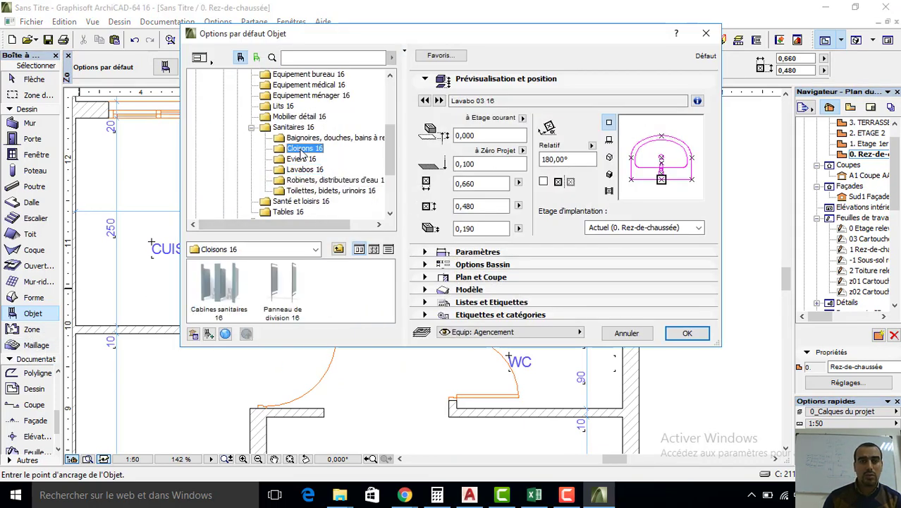
left_click(310, 138)
scroll(296, 282, "down", 3)
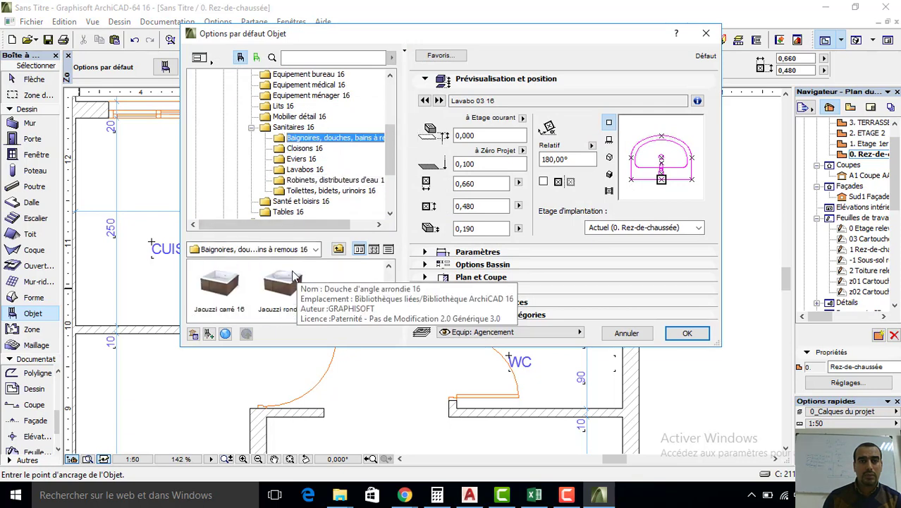
left_click(335, 295)
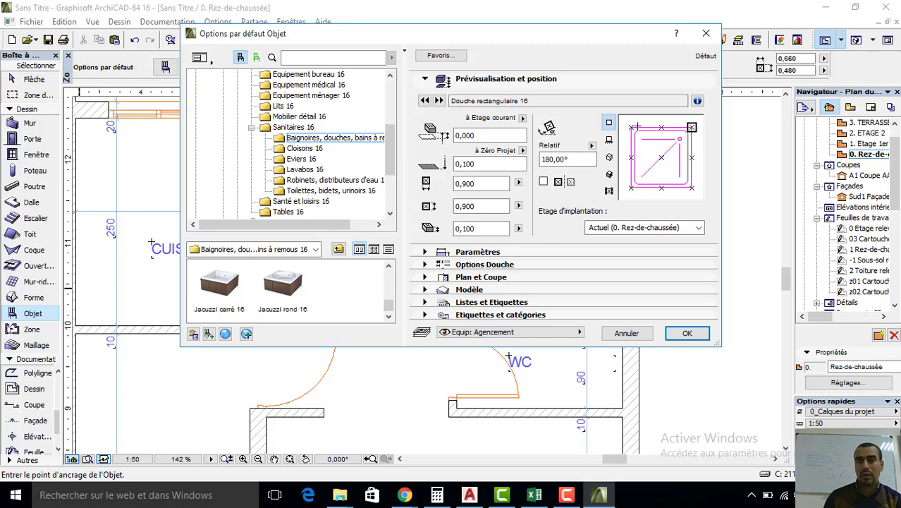
left_click_drag(644, 127, 691, 141)
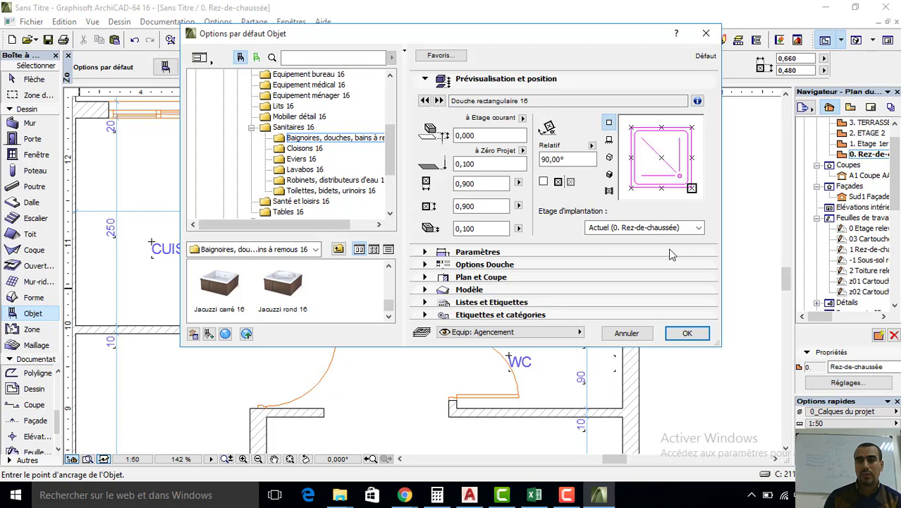
left_click(681, 332)
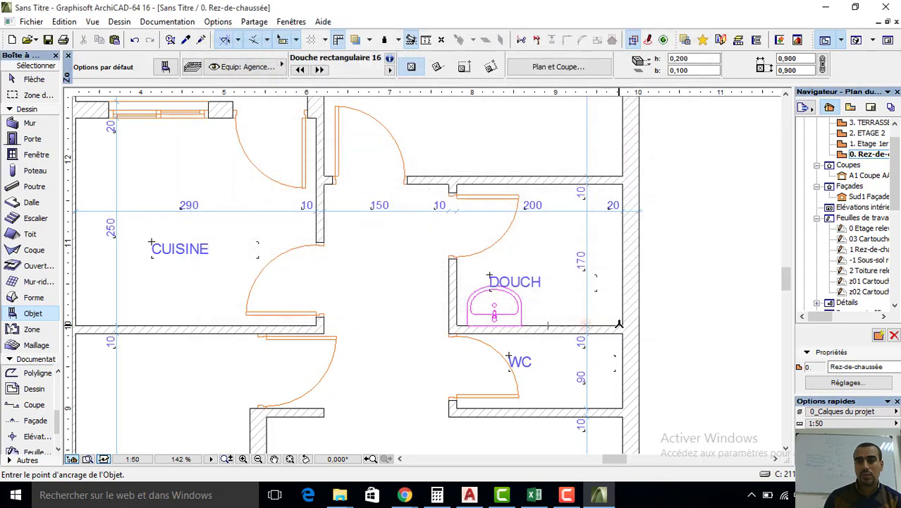
left_click(618, 323)
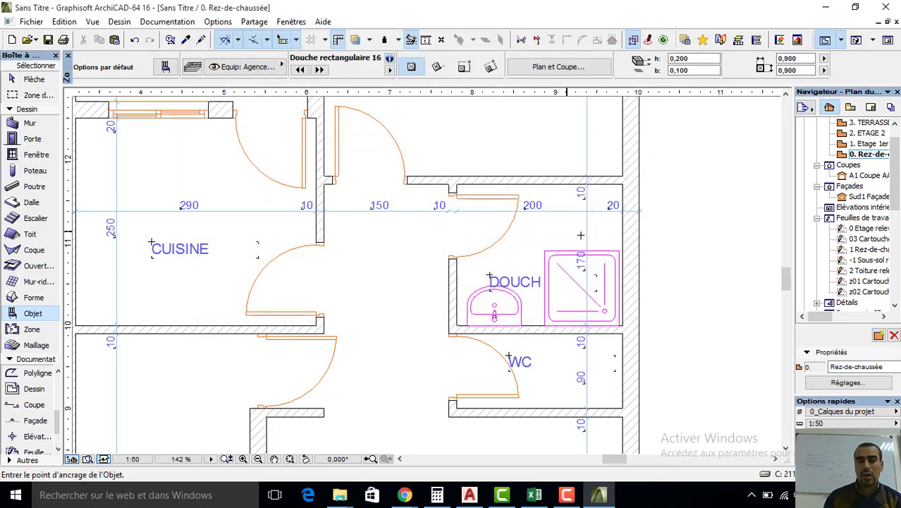
scroll(580, 235, "up", 2)
scroll(487, 299, "down", 3)
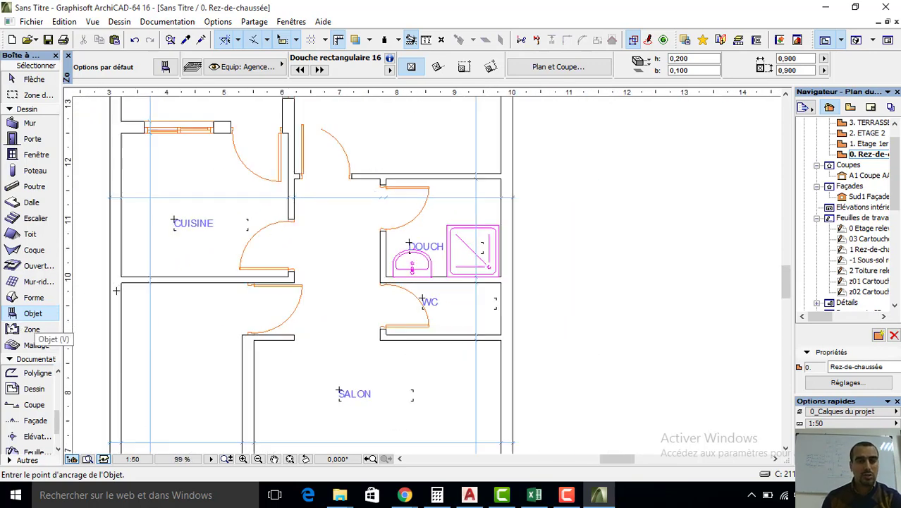
scroll(95, 317, "down", 3)
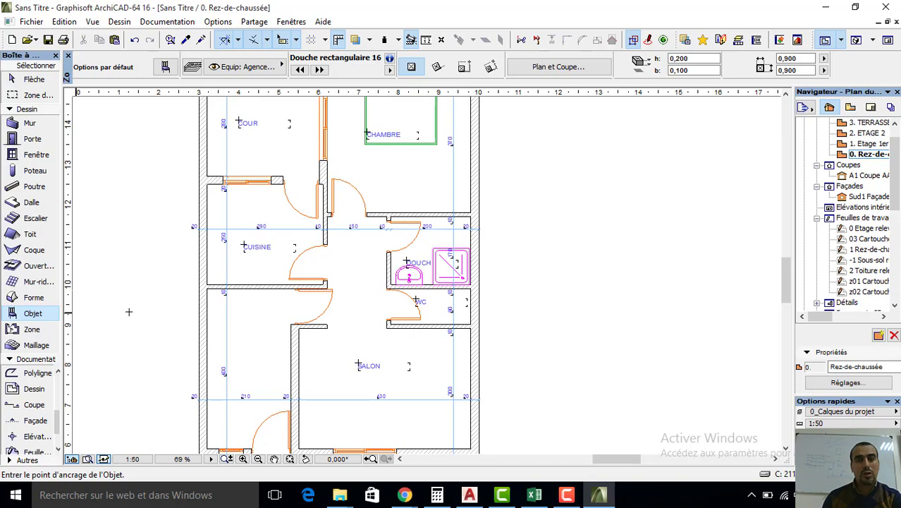
key("ctrl+t")
- Choose WC 16 from Toilettes, bidets, urinoirs 16 and rotate it to 270°
left_click(302, 191)
left_click(303, 202)
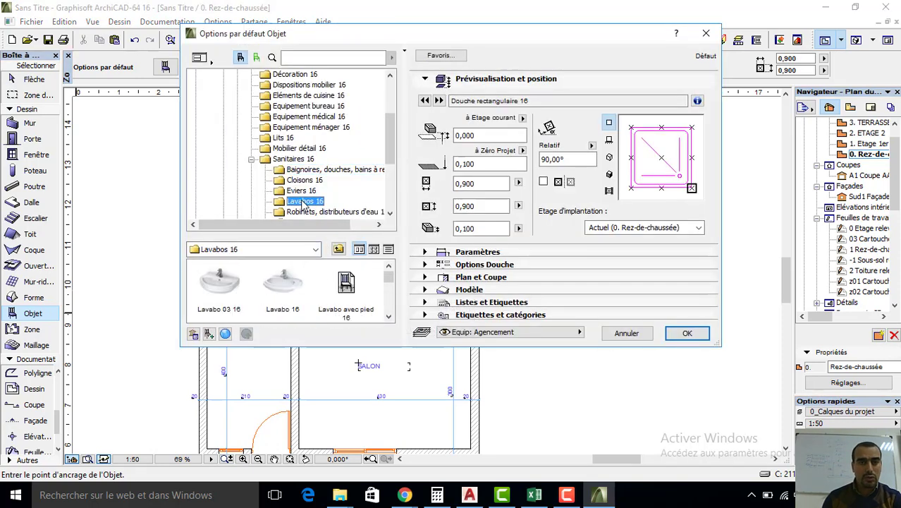
left_click(303, 212)
scroll(299, 184, "down", 2)
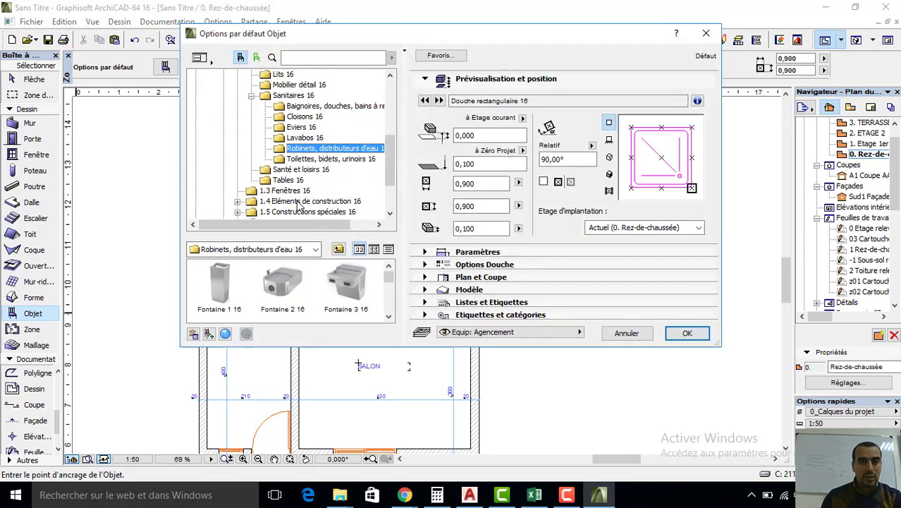
left_click(293, 158)
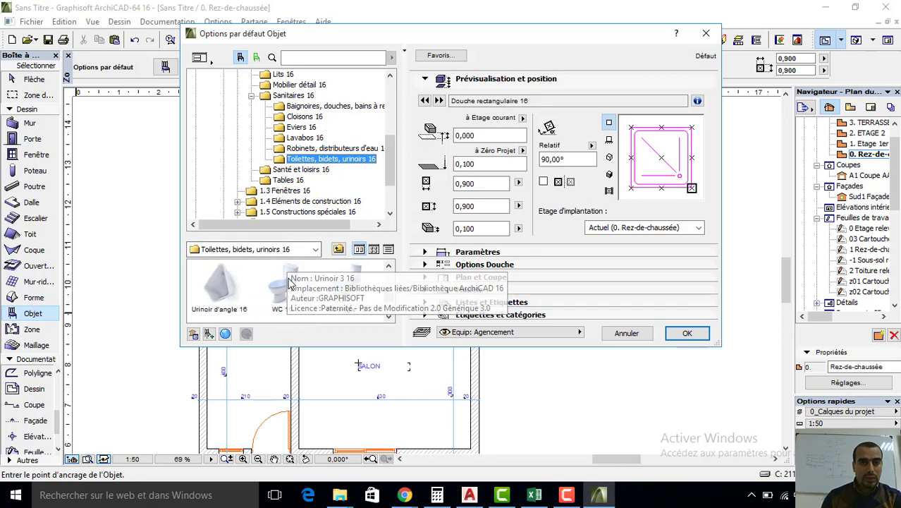
left_click(282, 285)
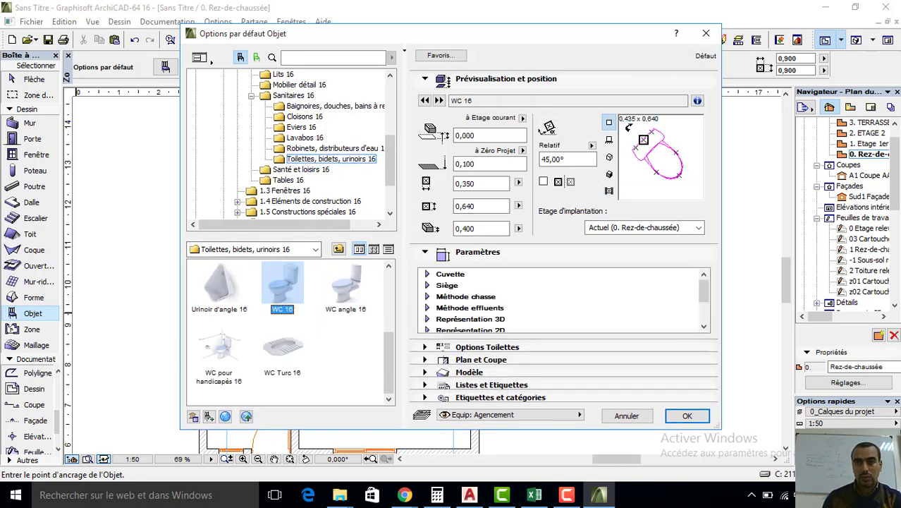
left_click(628, 128)
left_click(629, 128)
left_click(688, 416)
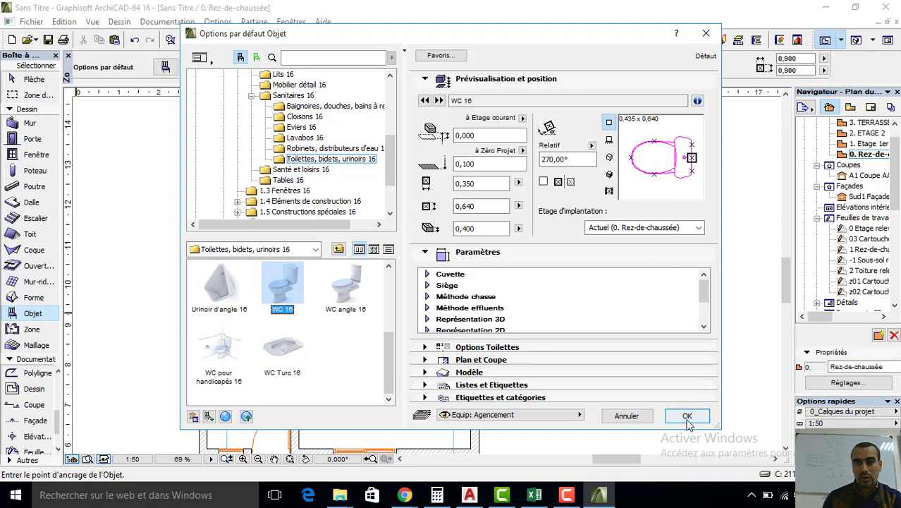
- Place the WC 16 toilet against the WC room's right wall
scroll(465, 310, "up", 2)
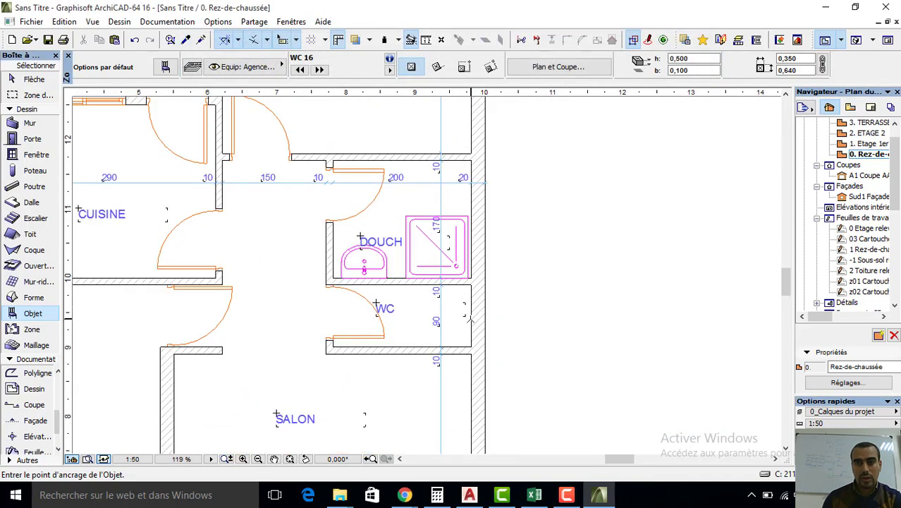
left_click(468, 316)
left_click(374, 273, "shift")
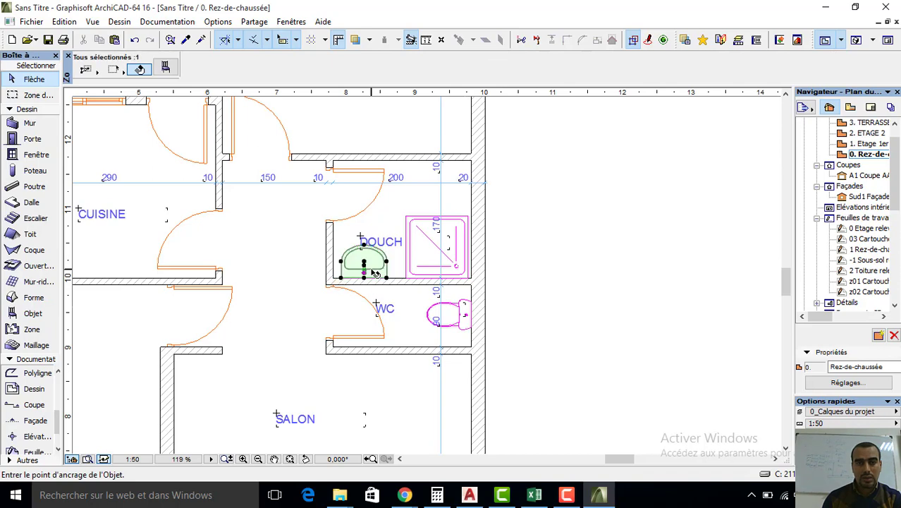
key("Escape")
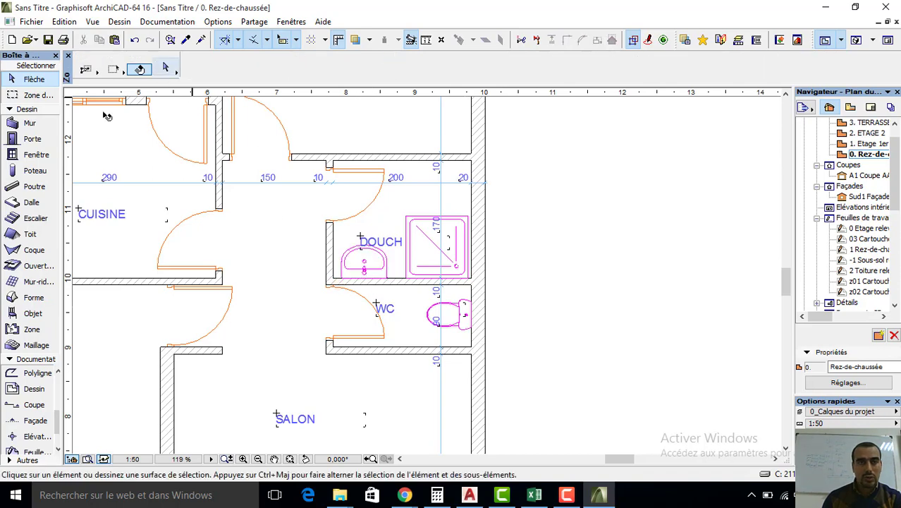
- Place a 0.600 × 0.450 Lavabo 16 washbasin in the WC room beside the toilet
left_click(10, 319)
key("ctrl+t")
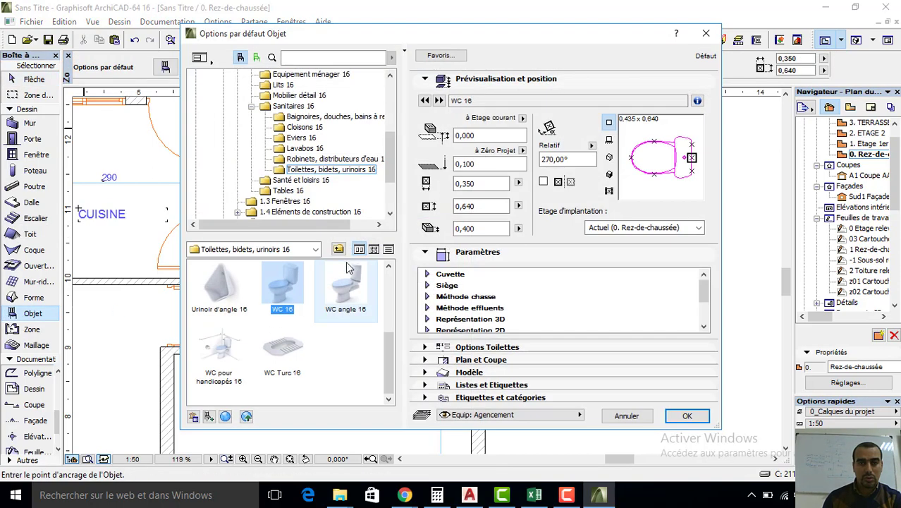
left_click(320, 149)
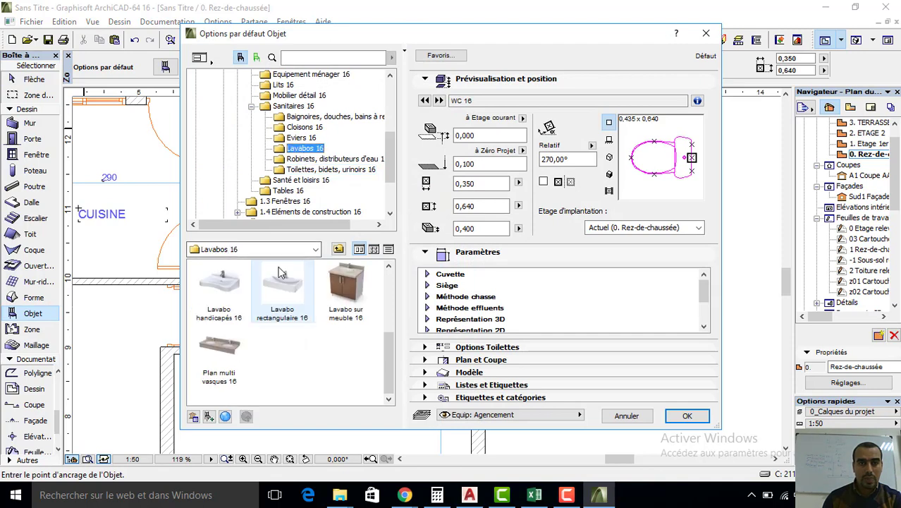
left_click(277, 296)
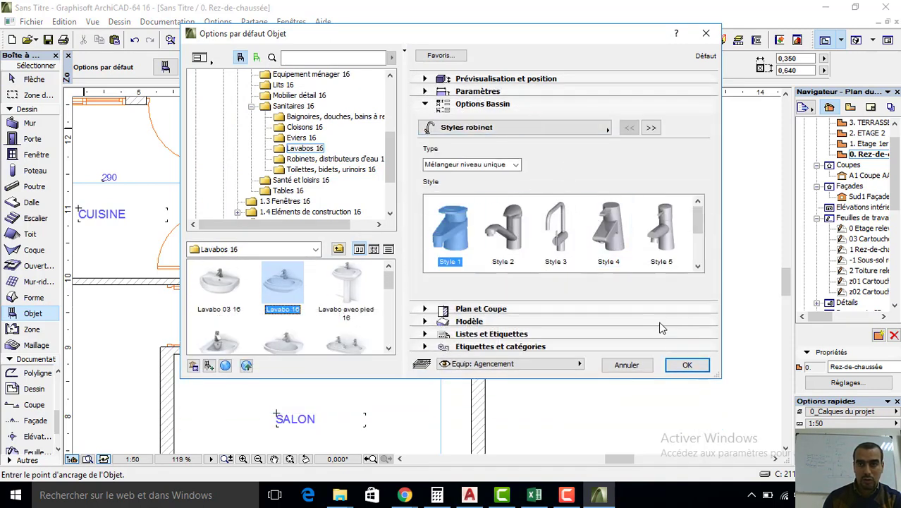
left_click(687, 365)
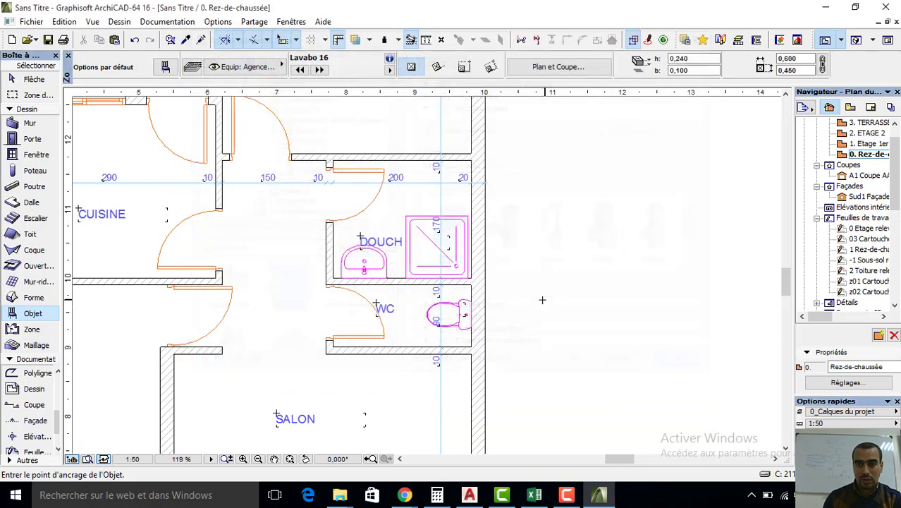
left_click(401, 341)
scroll(401, 340, "up", 3)
- Rotate the WC-room washbasin 90° about its own position
left_click(400, 340, "shift")
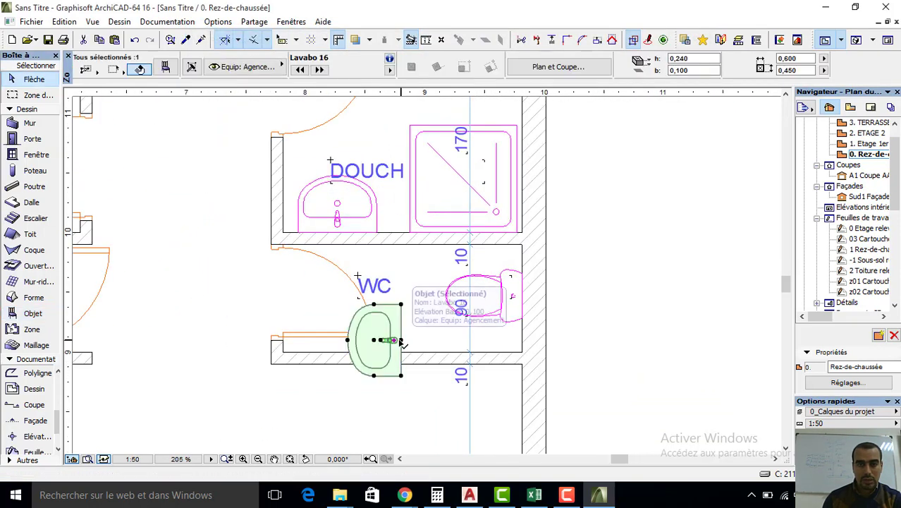
left_click(401, 341)
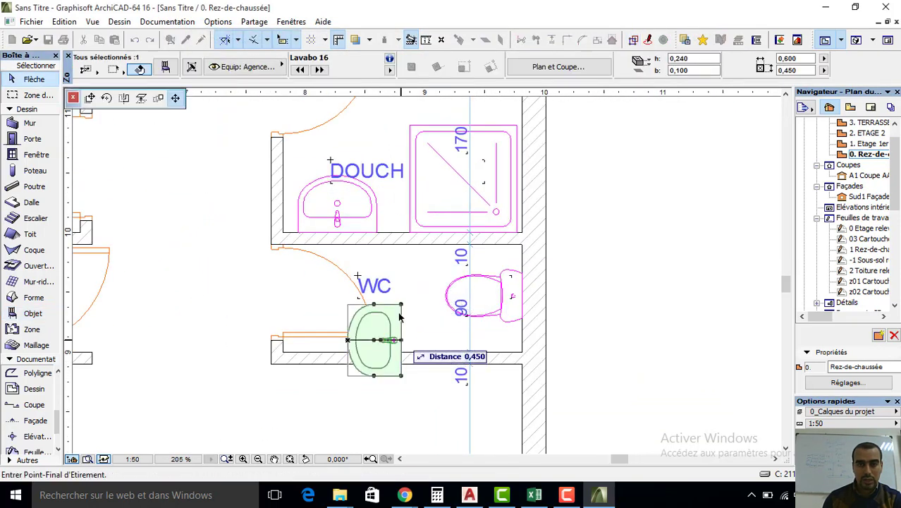
left_click(106, 98)
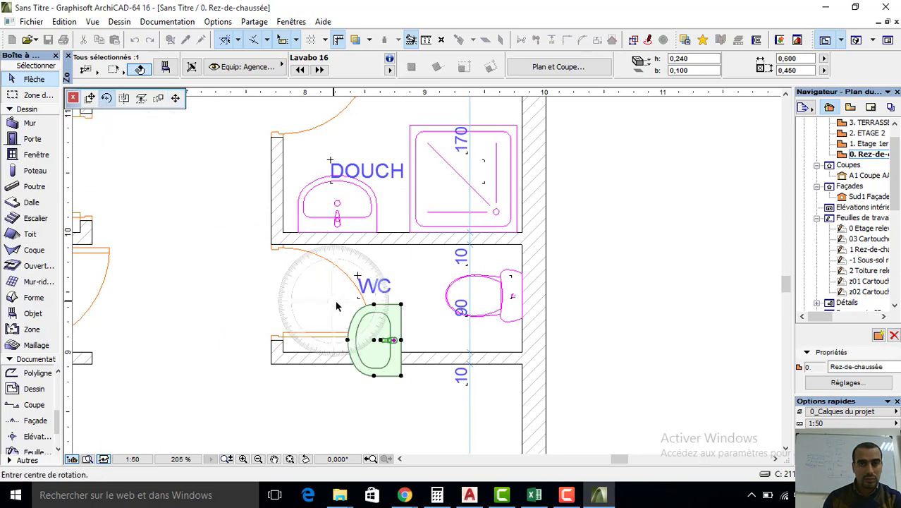
left_click(400, 340)
left_click(440, 340)
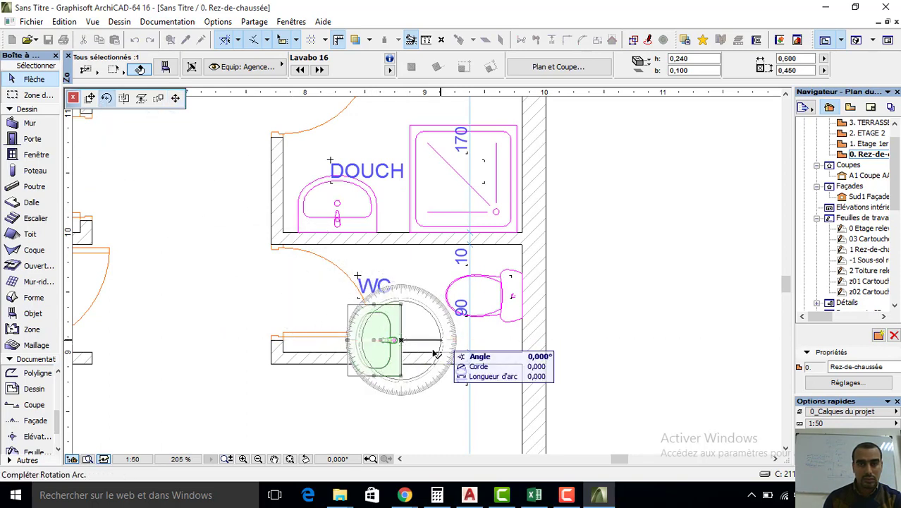
left_click(401, 403)
- Move the washbasin flush against the lower wall and nudge it slightly right
left_click(401, 341)
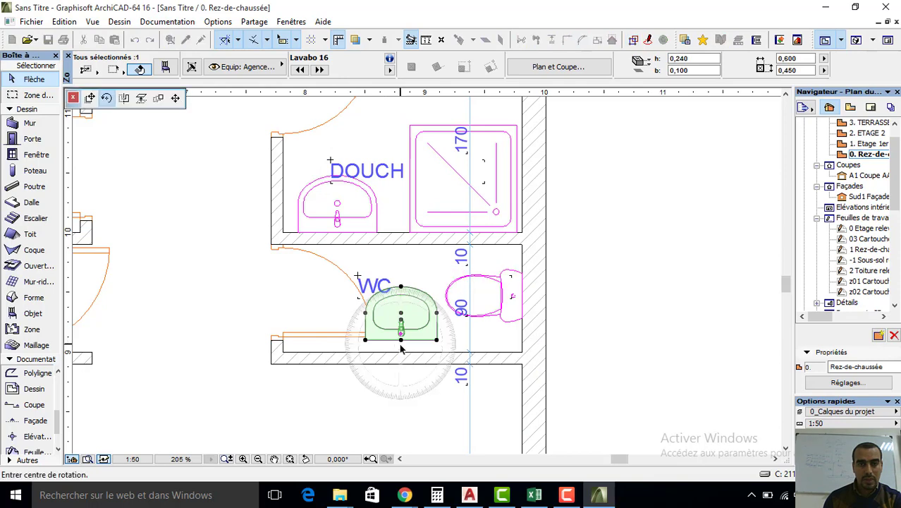
left_click(90, 97)
left_click(401, 341)
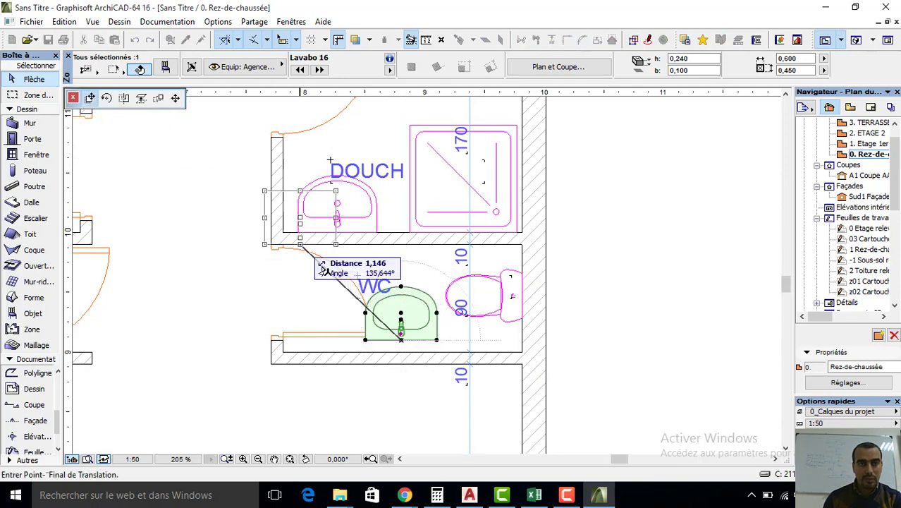
left_click(402, 354)
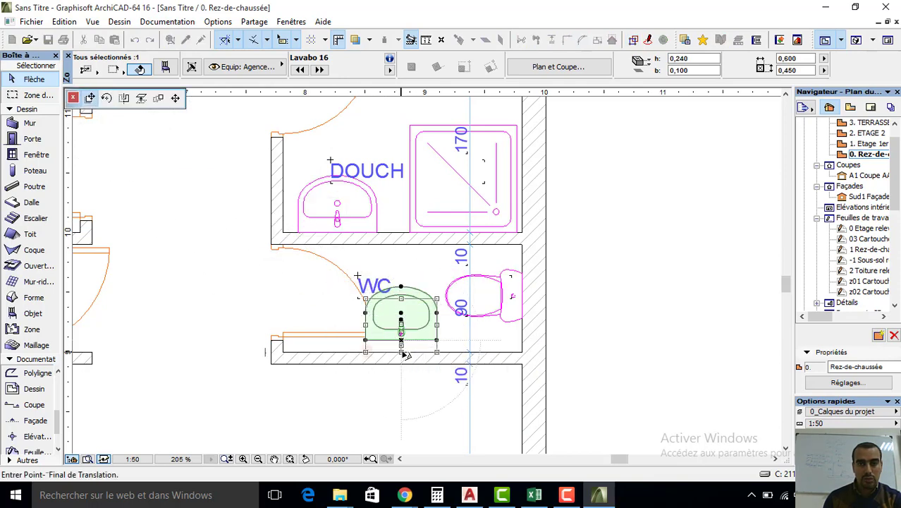
left_click(401, 352)
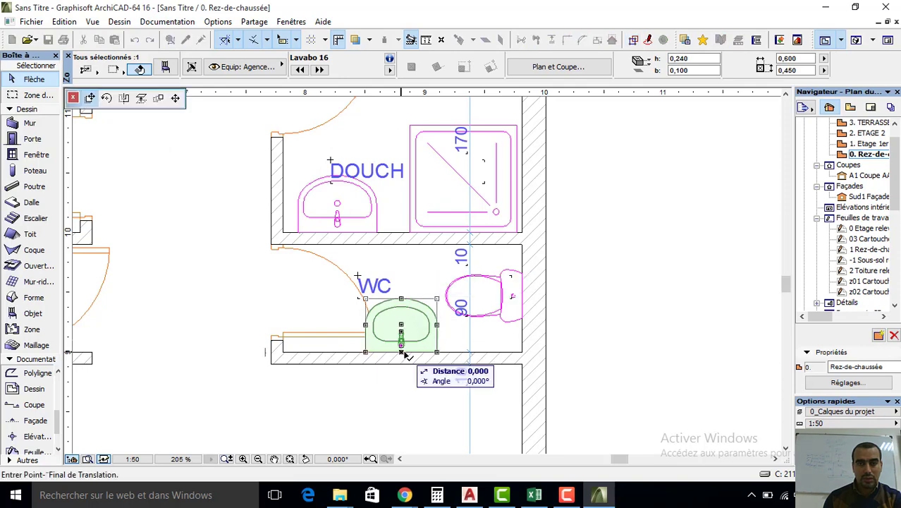
left_click(409, 351)
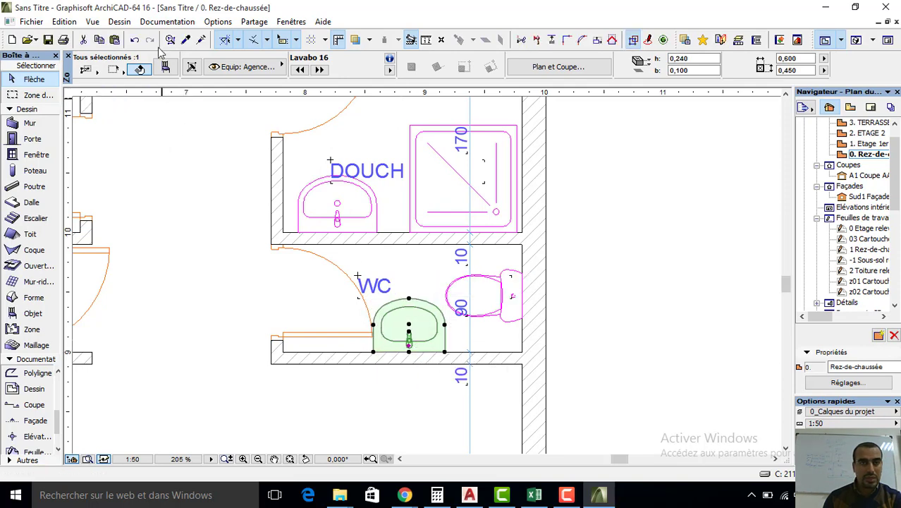
- Swap the WC washbasin for the Lavabo dos plat oval 16 model
key("ctrl+t")
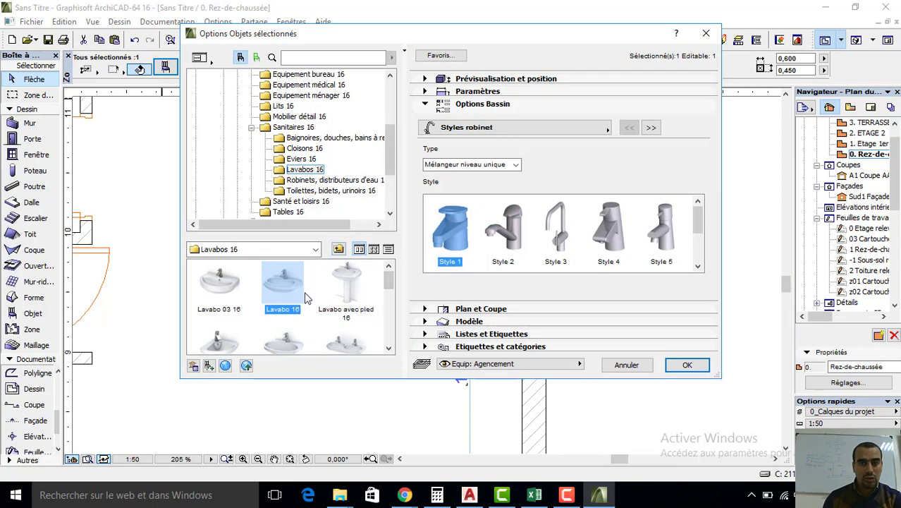
left_click(279, 300)
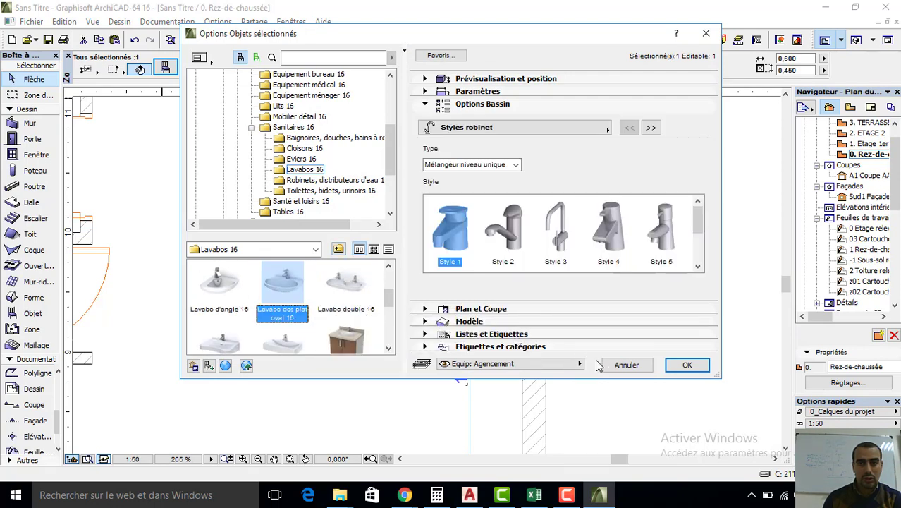
left_click(683, 366)
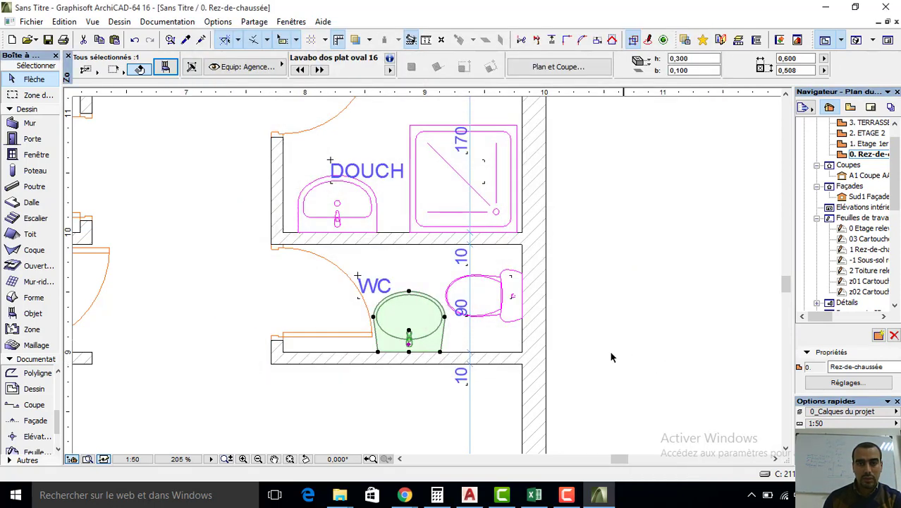
left_click(438, 336)
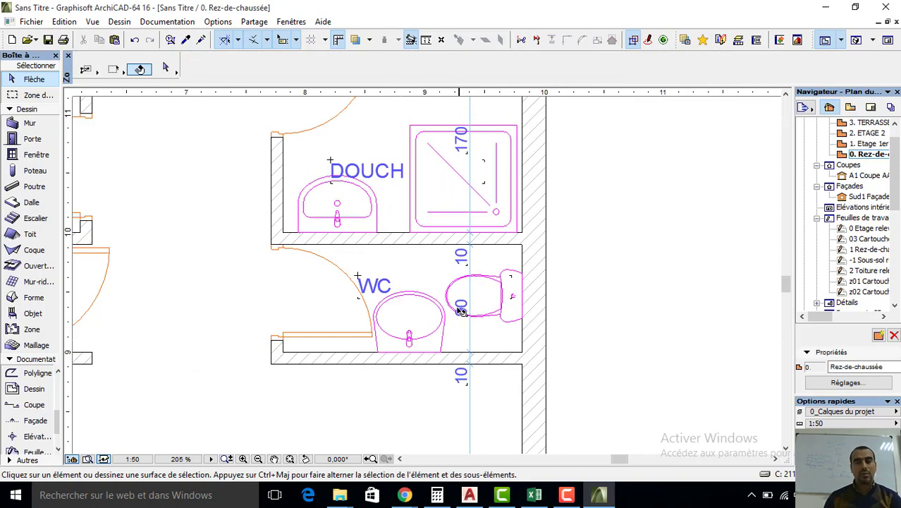
- Move the WC 16 toilet slightly up along the room's right wall
left_click(482, 303)
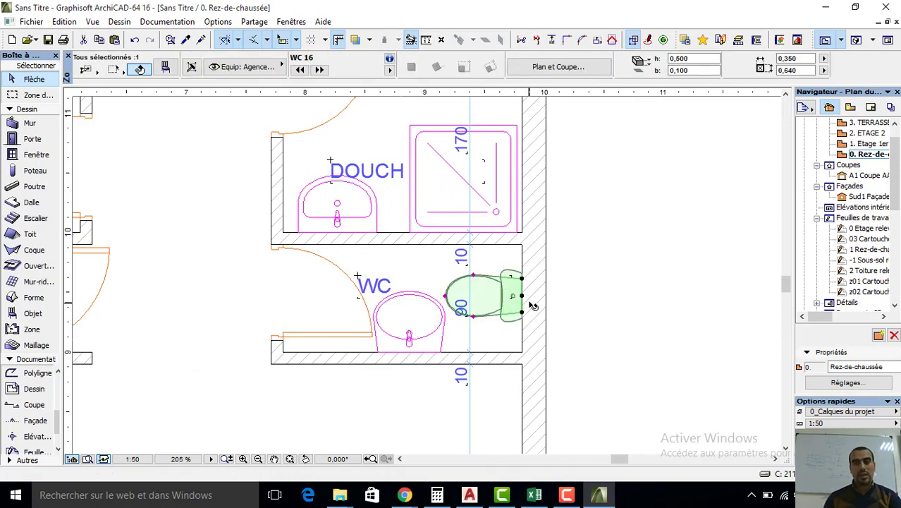
left_click(525, 300)
left_click(531, 296)
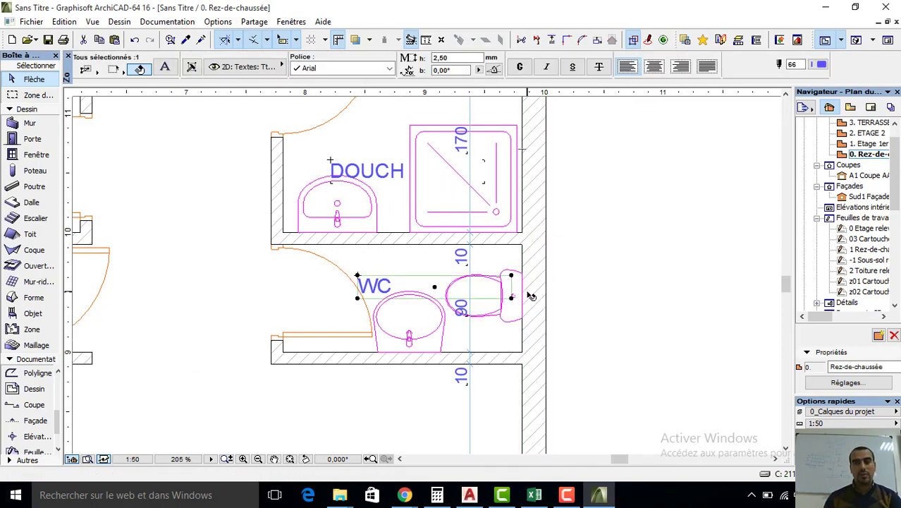
left_click(518, 319)
left_click_drag(523, 296, 523, 279)
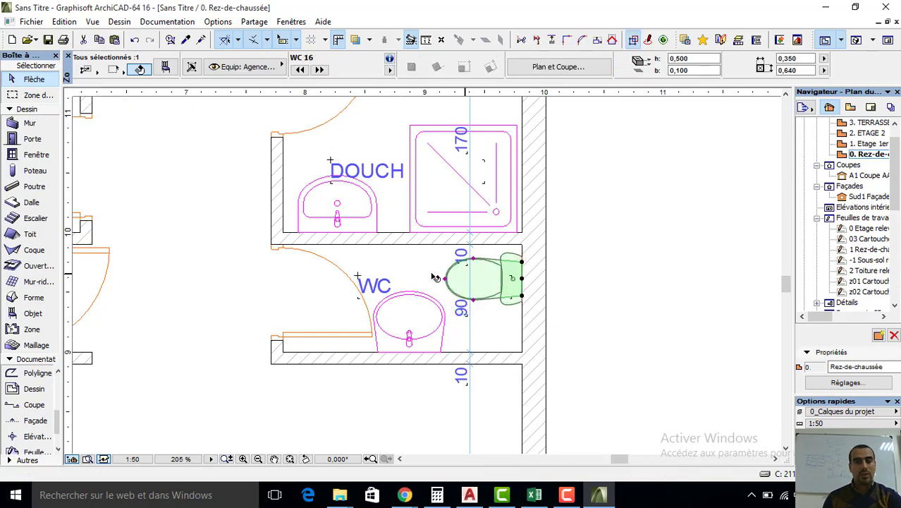
left_click(363, 300)
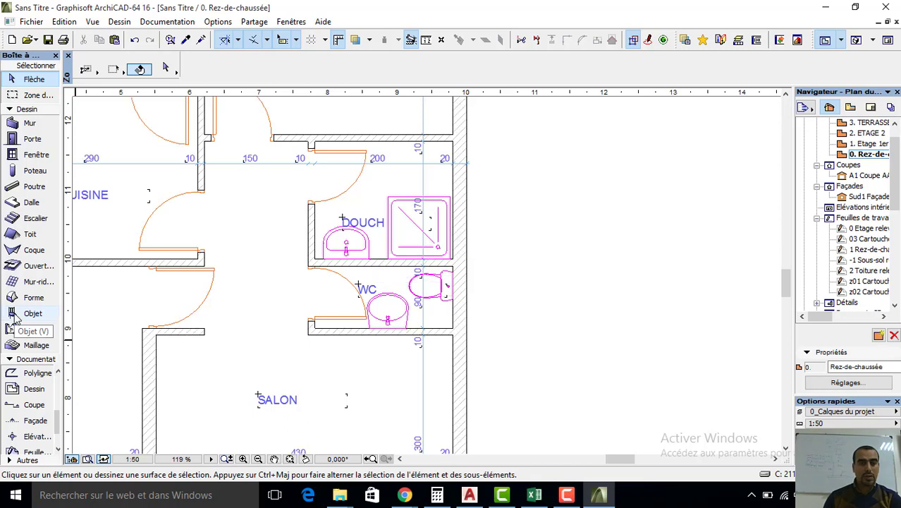
- Select all five bathroom fixtures and paste them onto Etage 1er at their original positions
left_click(16, 314)
key("ctrl+a")
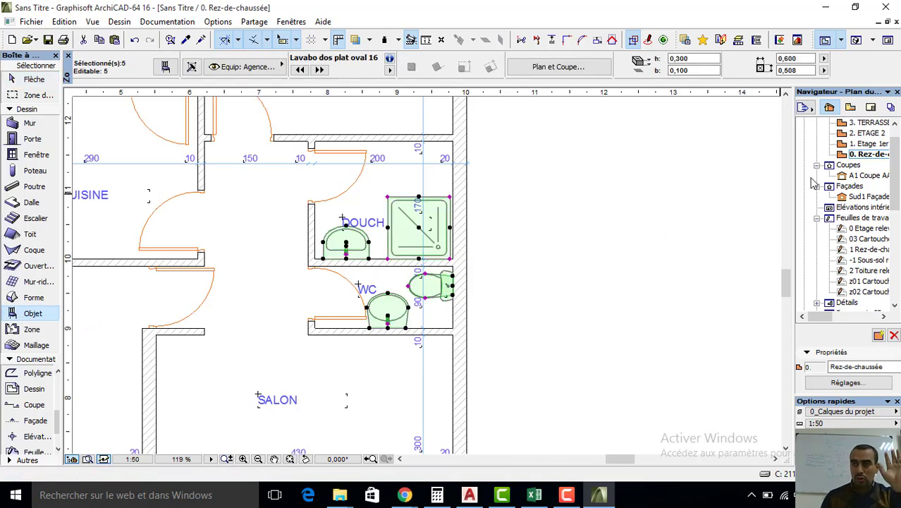
left_click_drag(871, 154, 850, 161)
double_click(867, 132)
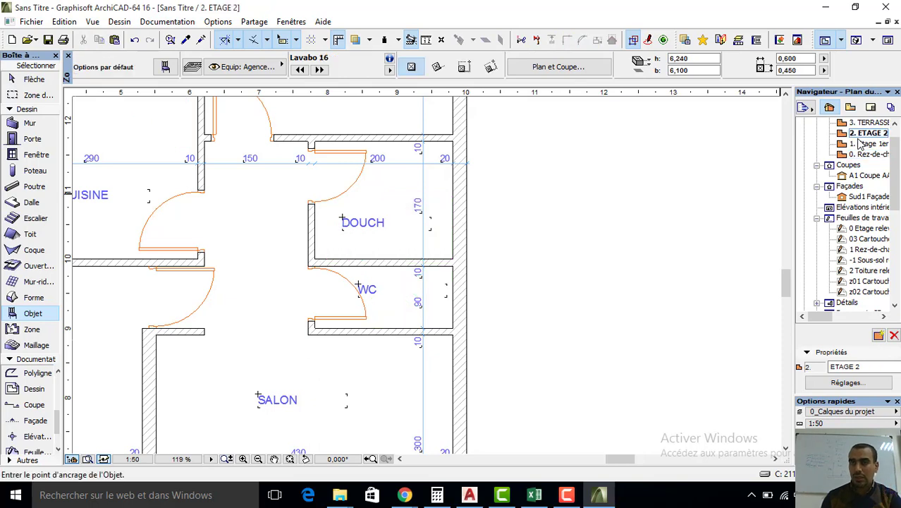
double_click(855, 143)
key("ctrl+v")
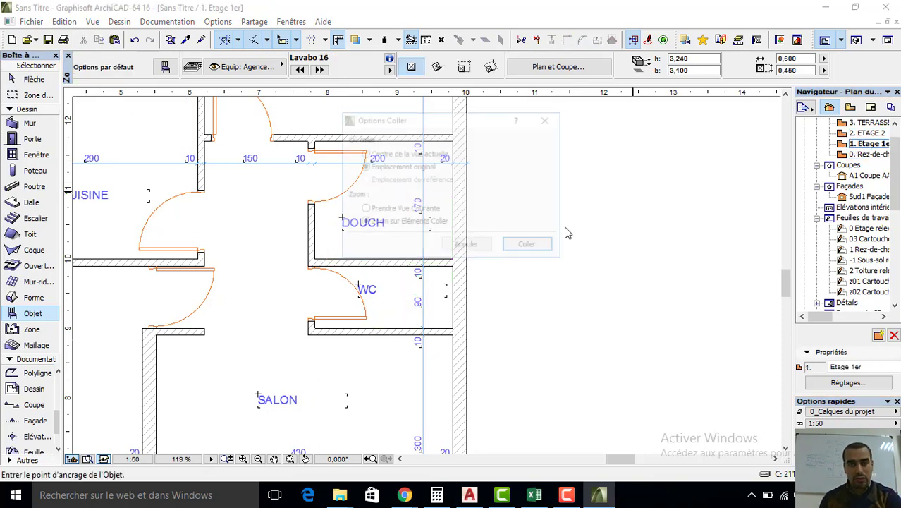
left_click(530, 246)
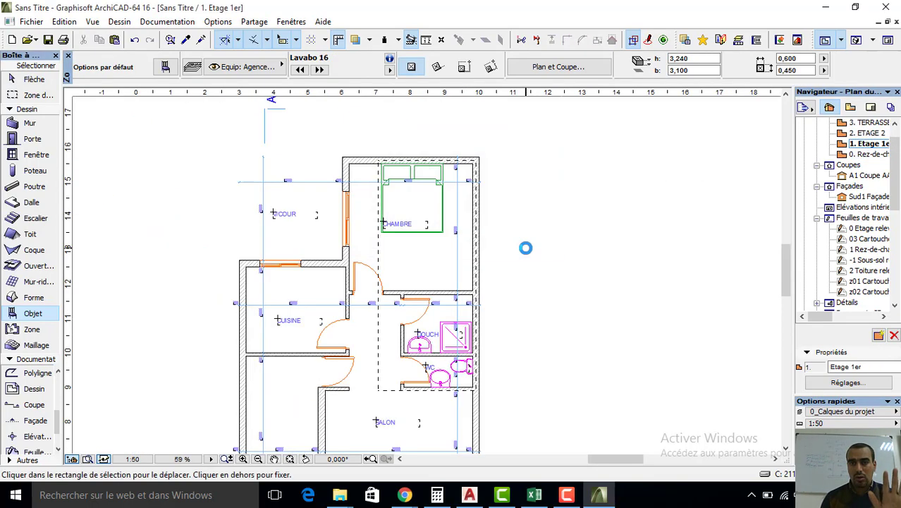
left_click(684, 234)
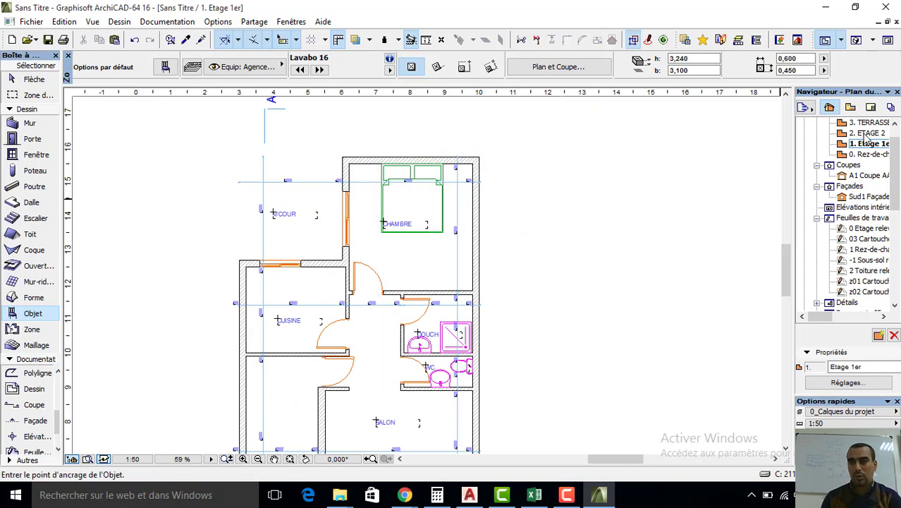
double_click(868, 134)
- Paste the fixtures onto ETAGE 2, then draw a vertical section line through the bathrooms
key("ctrl+v")
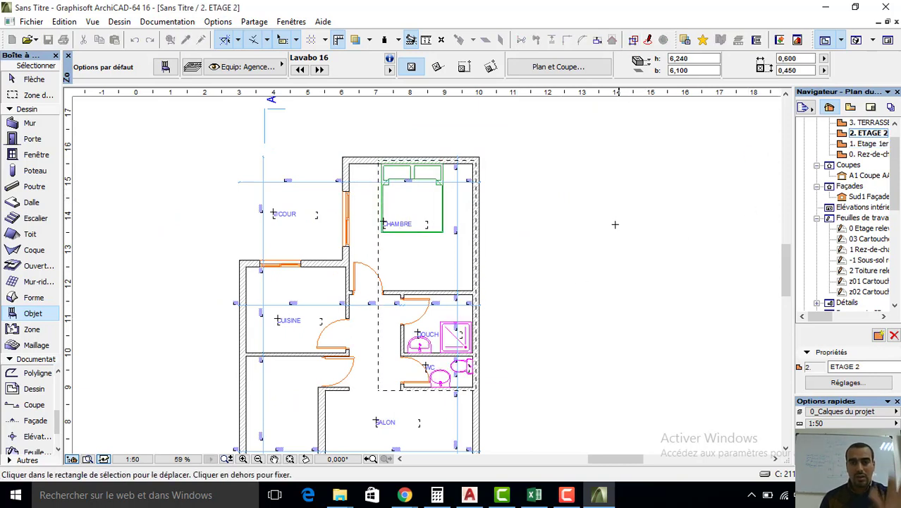
left_click(615, 226)
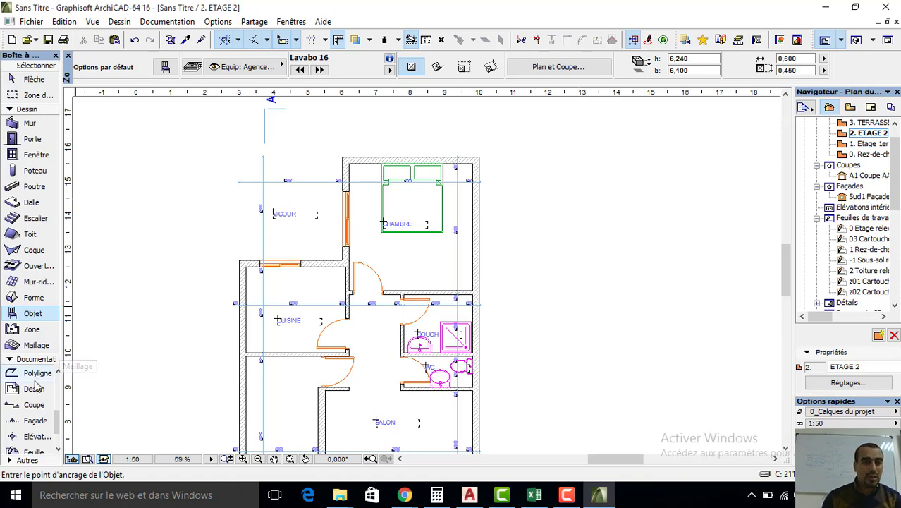
left_click(32, 405)
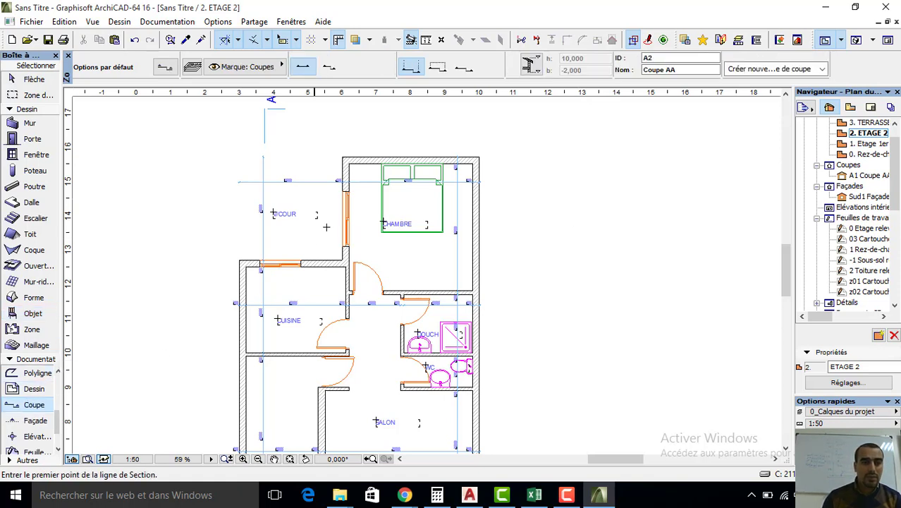
left_click(433, 142)
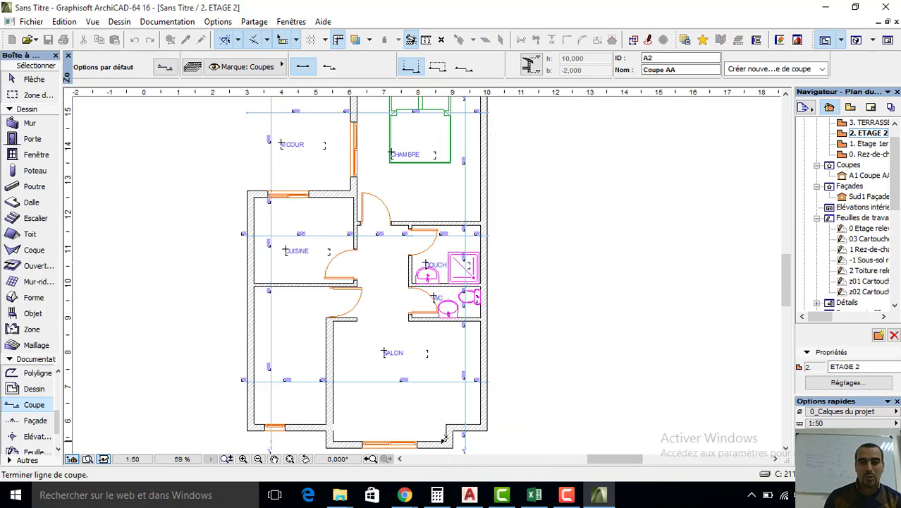
left_click(437, 409)
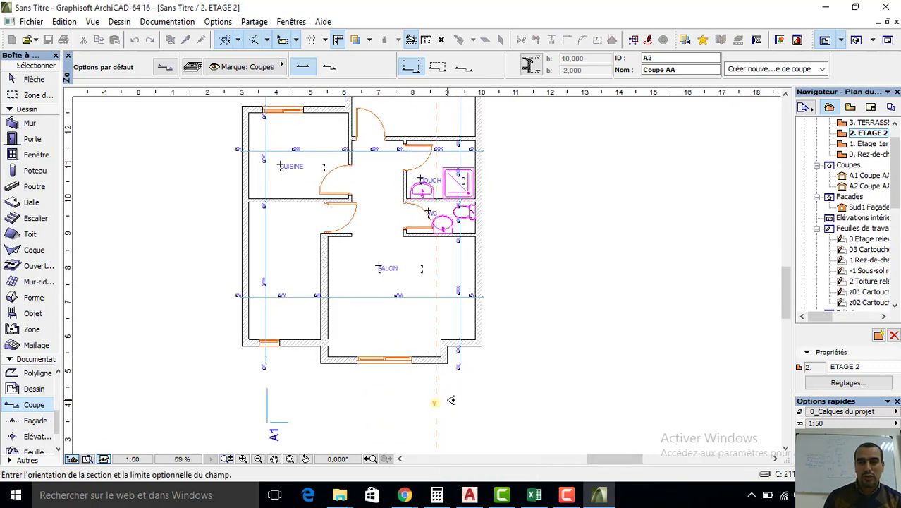
left_click(480, 367)
- Open A2 Coupe AA and inspect the toilet and washbasin on each storey up to TERRASSE
double_click(875, 186)
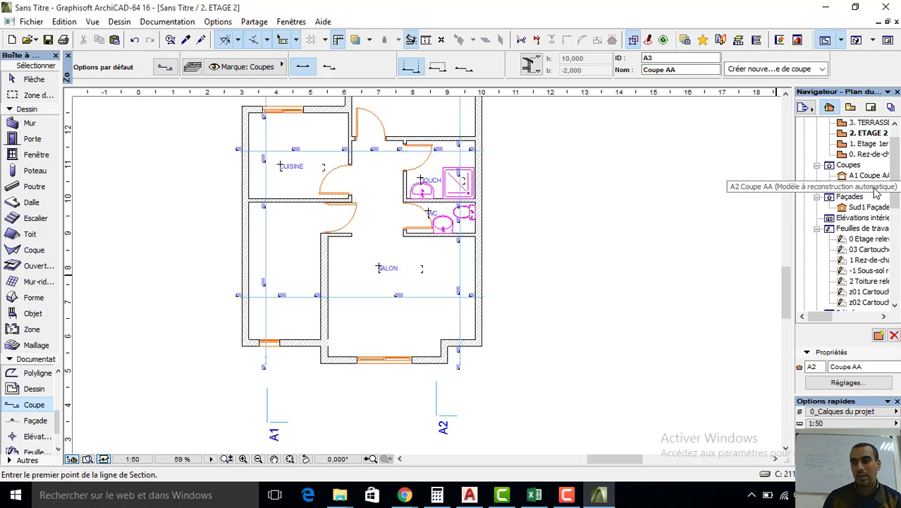
scroll(495, 335, "up", 4)
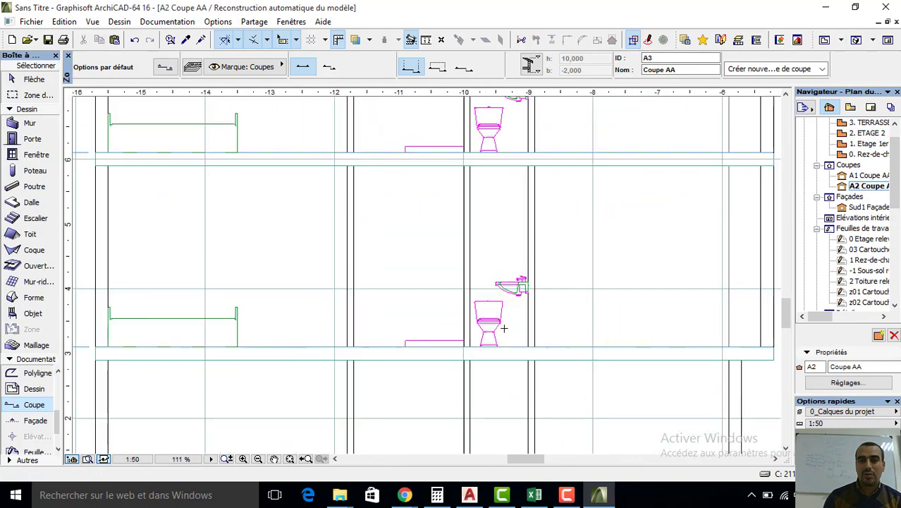
scroll(495, 336, "up", 4)
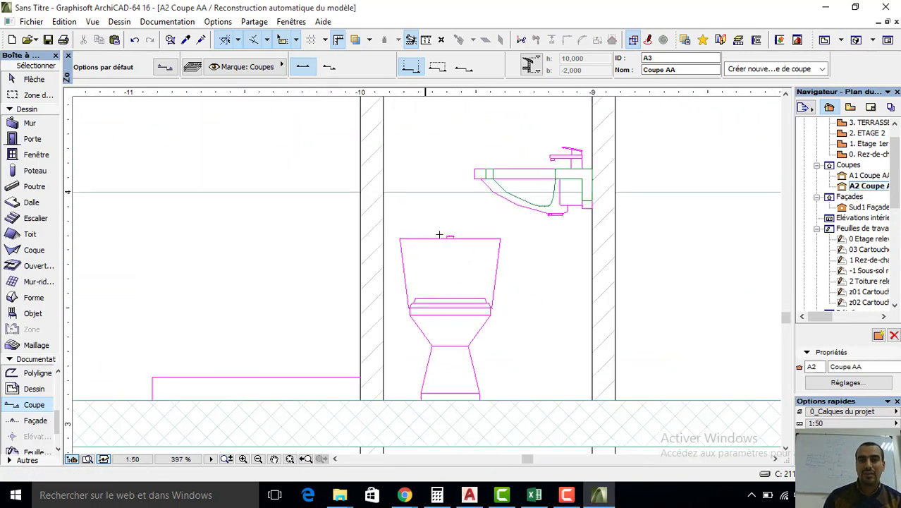
scroll(438, 234, "down", 1)
scroll(439, 268, "down", 1)
scroll(365, 285, "down", 1)
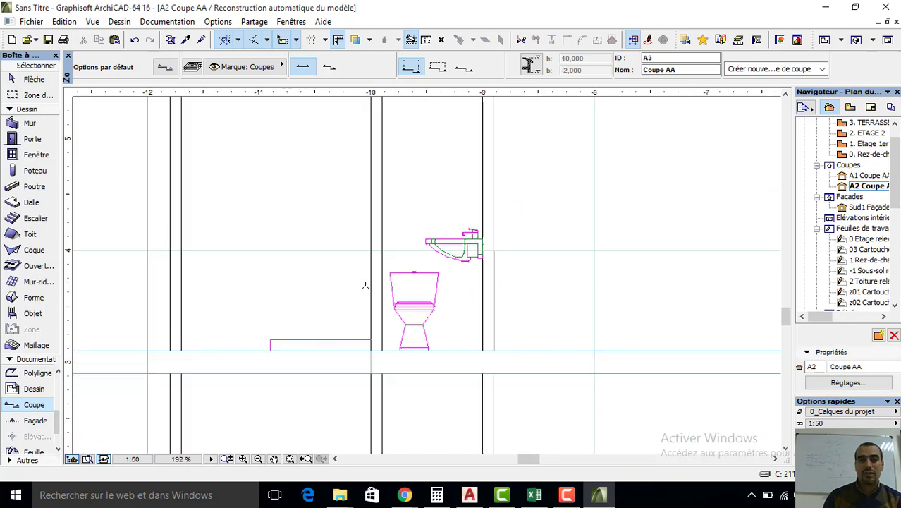
scroll(365, 285, "down", 1)
scroll(224, 327, "down", 1)
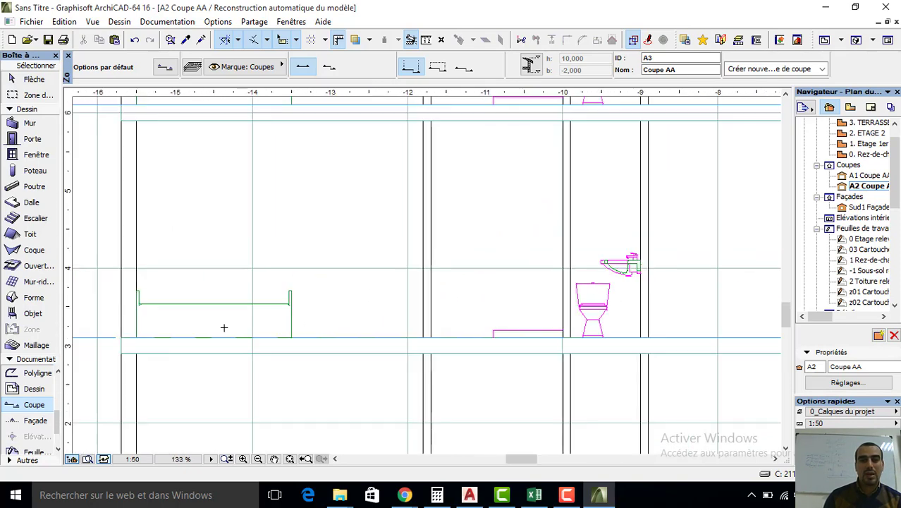
mouse_move(224, 327)
middle_mouse_down()
mouse_move(351, 330)
mouse_move(328, 256)
middle_mouse_up()
scroll(310, 348, "down", 2)
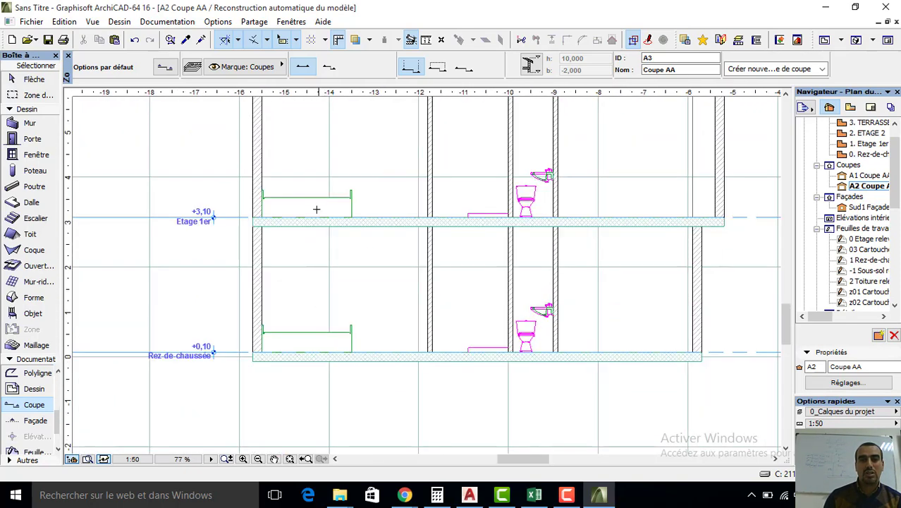
mouse_move(320, 287)
middle_mouse_down()
mouse_move(342, 306)
mouse_move(334, 249)
middle_mouse_up()
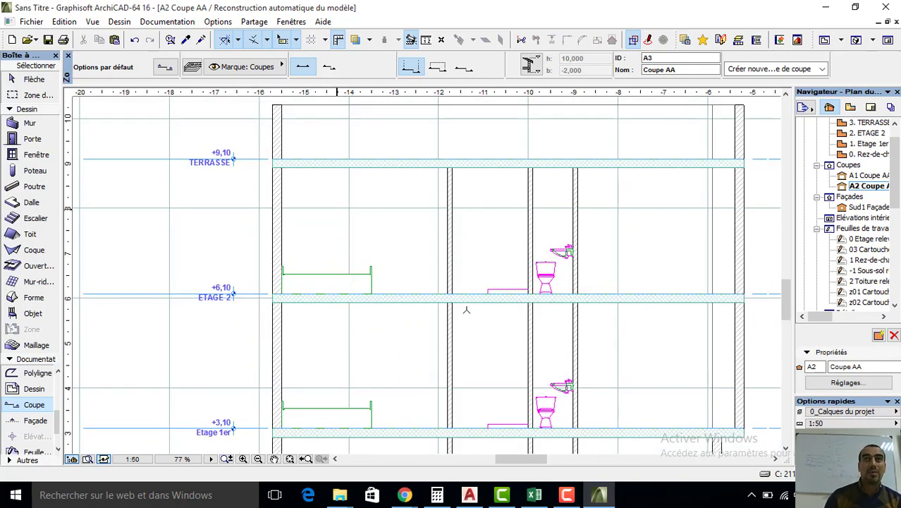
left_click(566, 495)
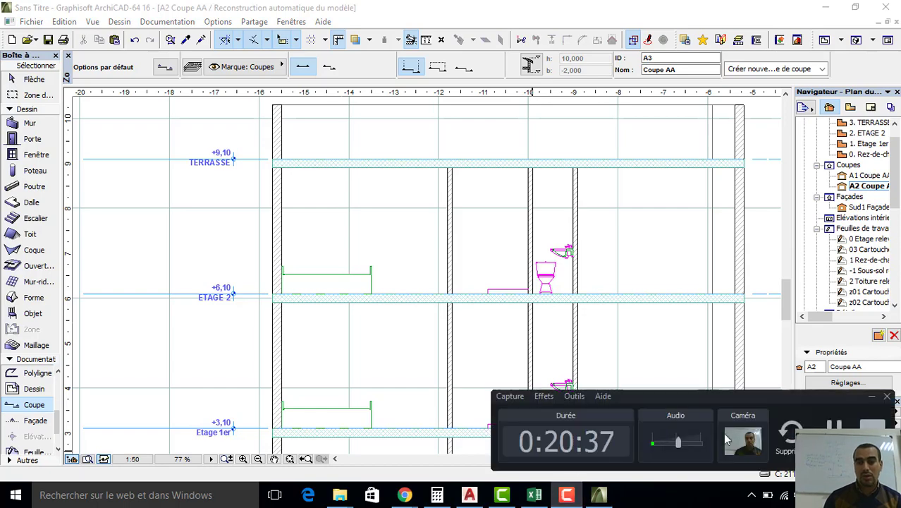